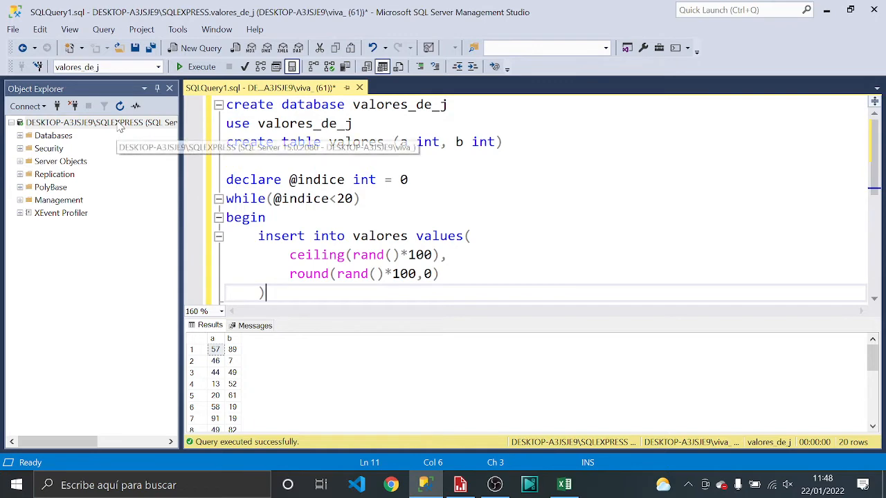
Copy the server instance name DESKTOP-A3JSJE9\SQLEXPRESS from the SQL Server's properties.
right_click(119, 124)
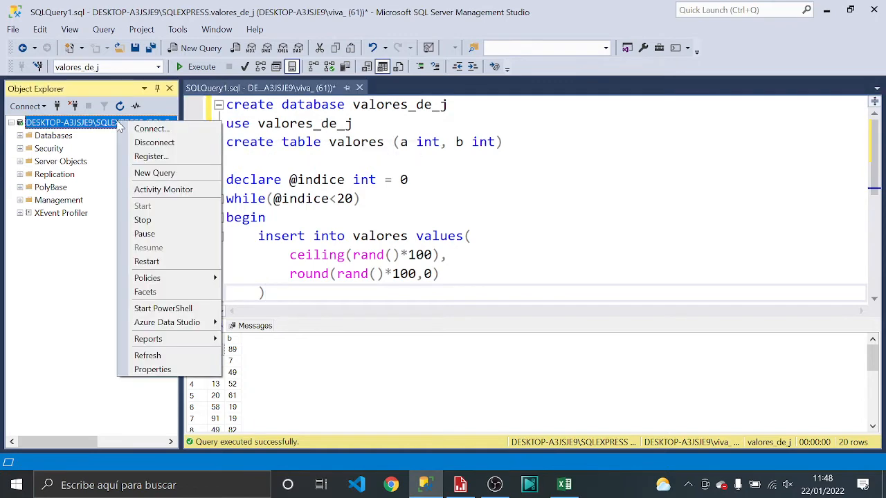
left_click(154, 356)
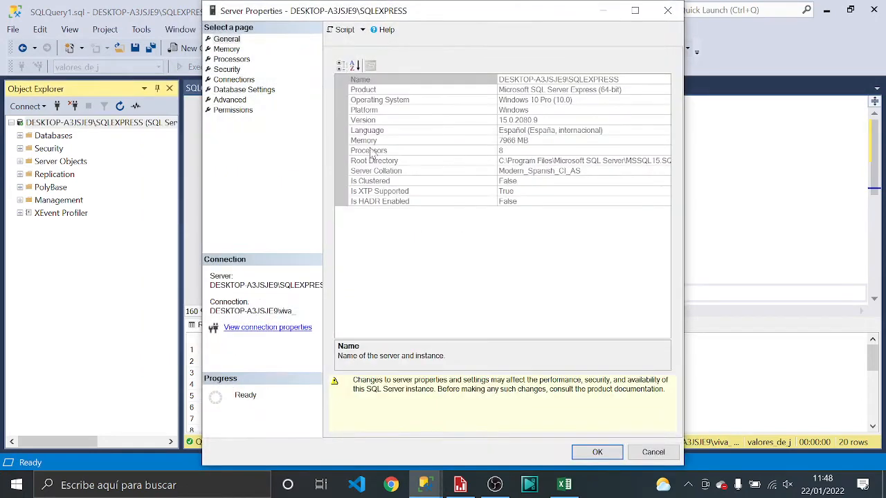
left_click(627, 82)
left_click_drag(635, 78, 454, 75)
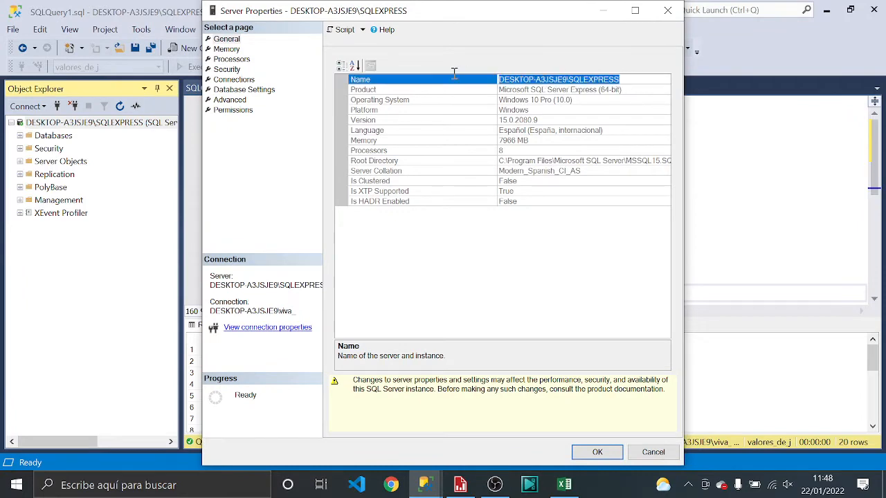
right_click(533, 86)
left_click(562, 123)
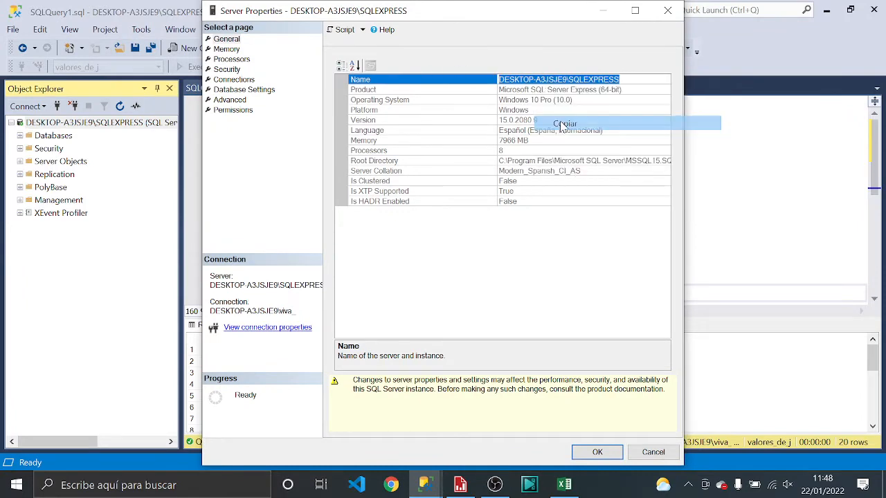
left_click(670, 12)
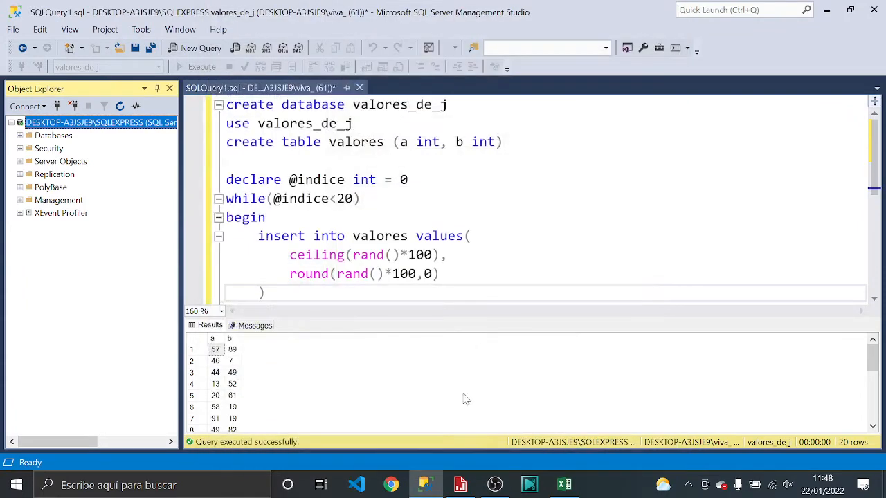
Switch to Report Builder and paste the copied instance name as the server name in the data source's connection properties.
left_click(461, 483)
right_click(388, 114)
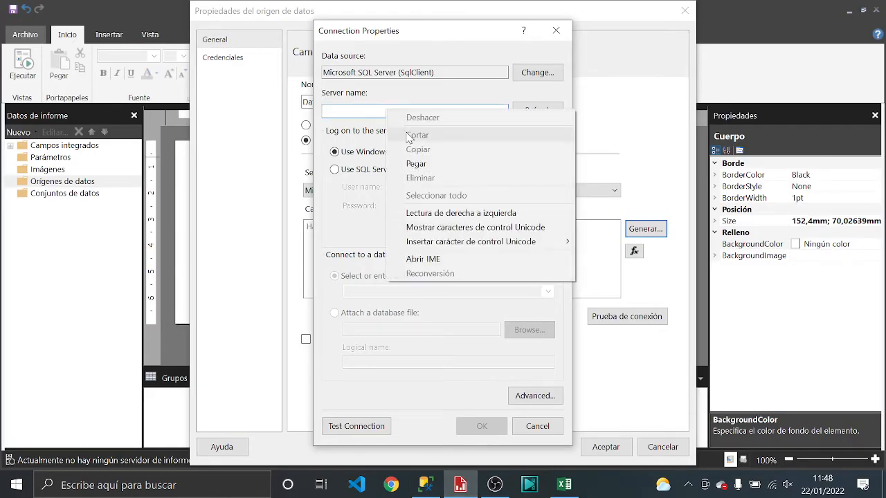
left_click(430, 165)
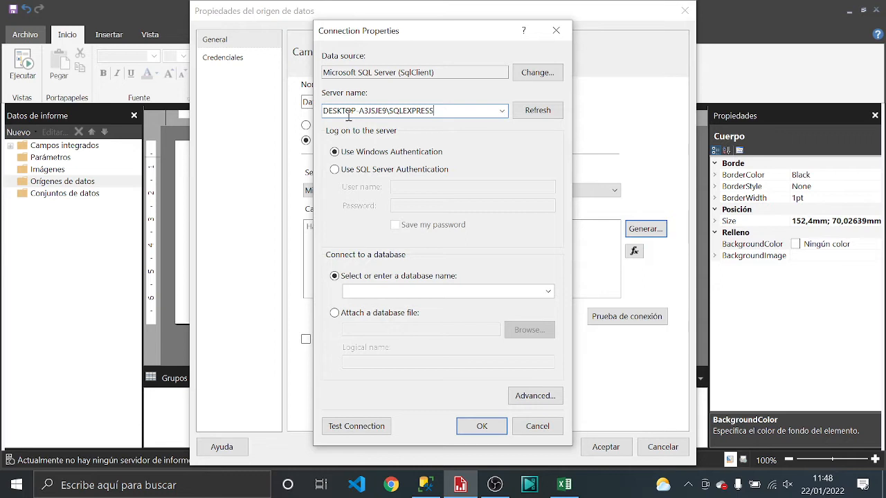
left_click_drag(386, 111, 293, 104)
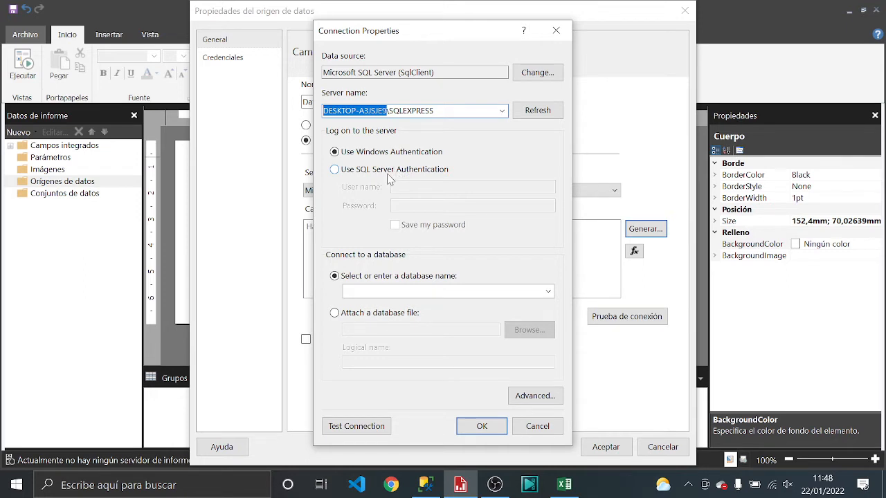
left_click(335, 170)
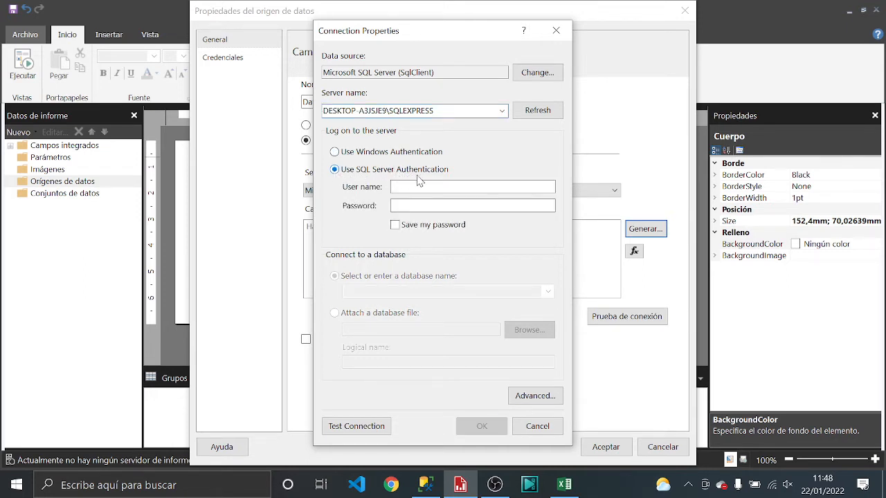
left_click(393, 153)
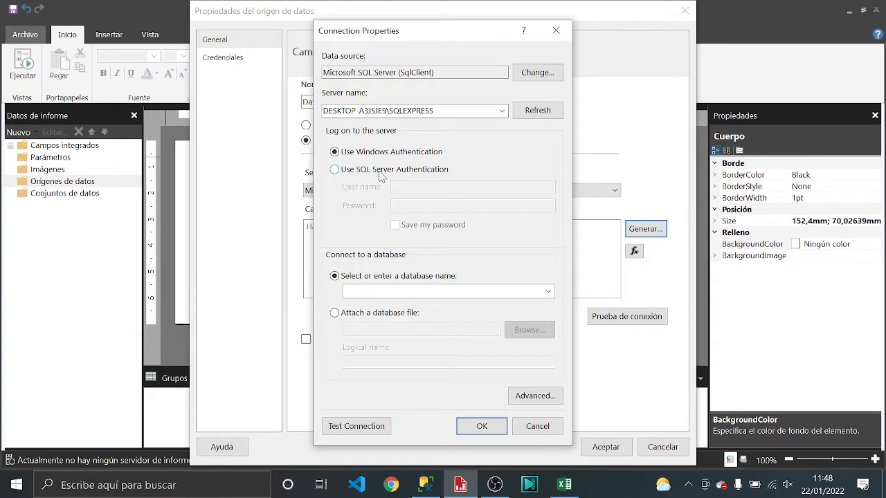
Choose valores_de_j as the database to connect to and confirm the connection properties.
left_click(548, 293)
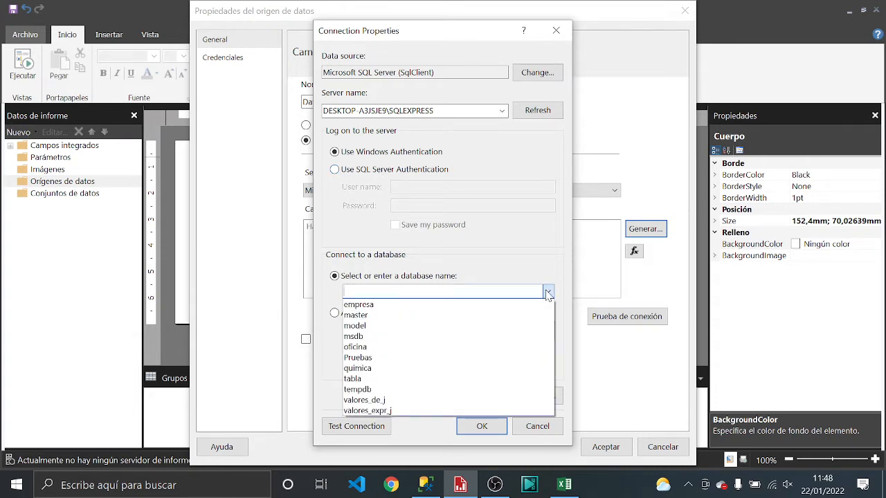
left_click(392, 400)
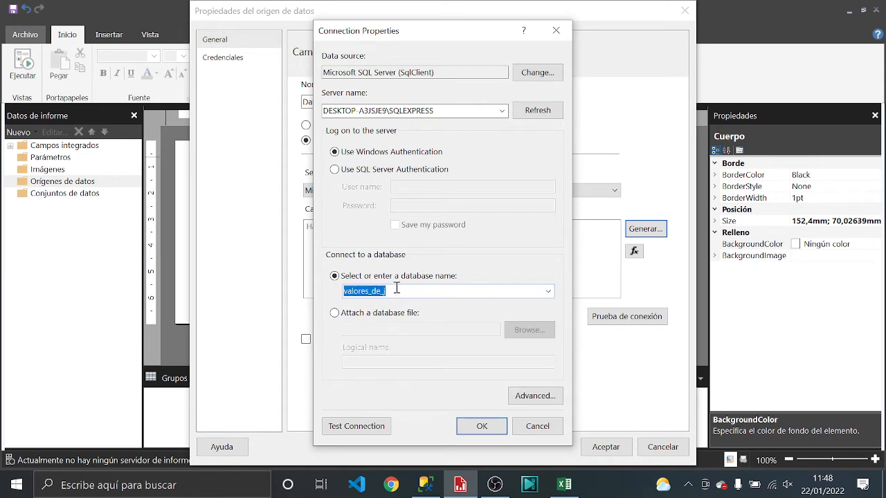
left_click(490, 425)
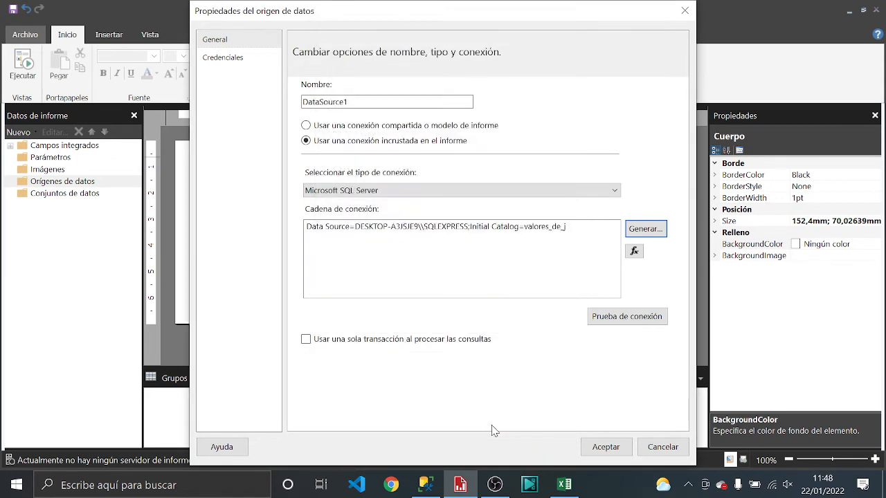
Test the data source connection and save DataSource1 in the report.
left_click(617, 322)
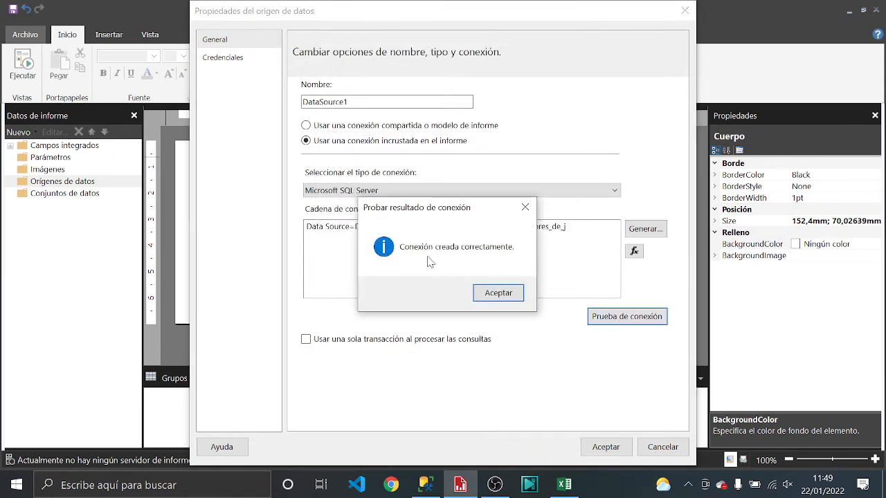
left_click(503, 296)
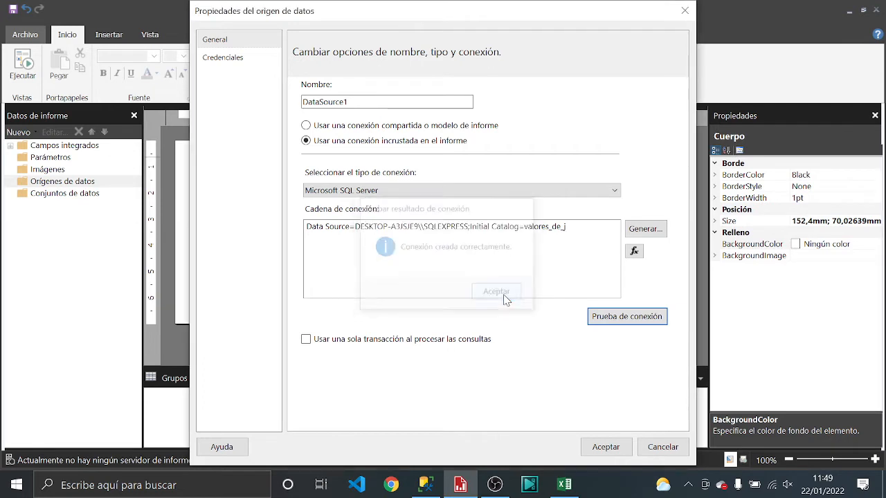
left_click(599, 447)
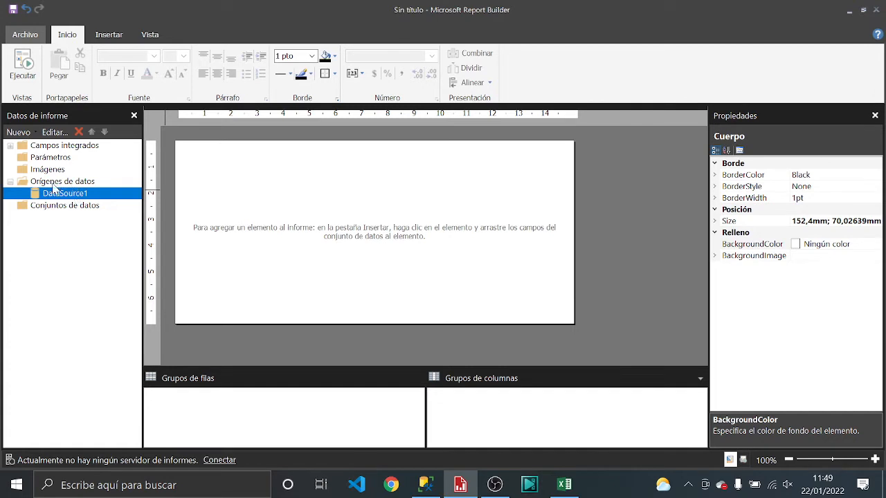
Add a dataset embedded in the report and set its data source to DataSource1.
left_click(73, 205)
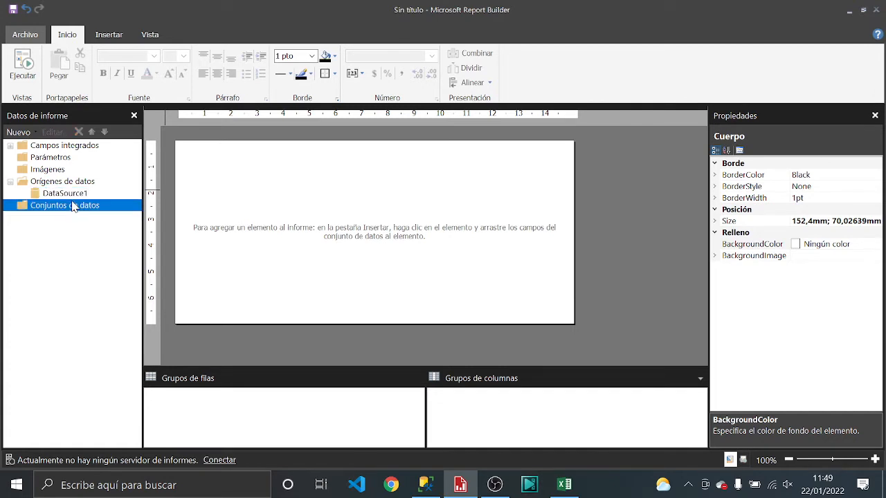
right_click(73, 206)
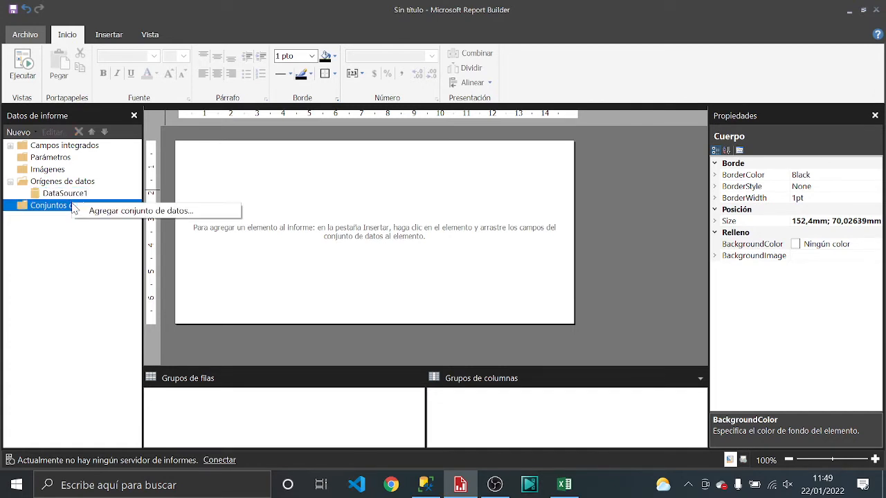
left_click(115, 212)
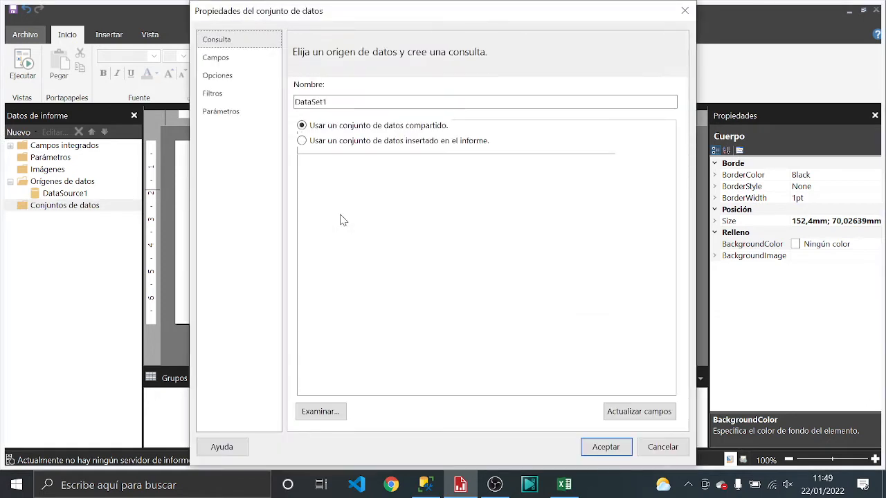
left_click(302, 141)
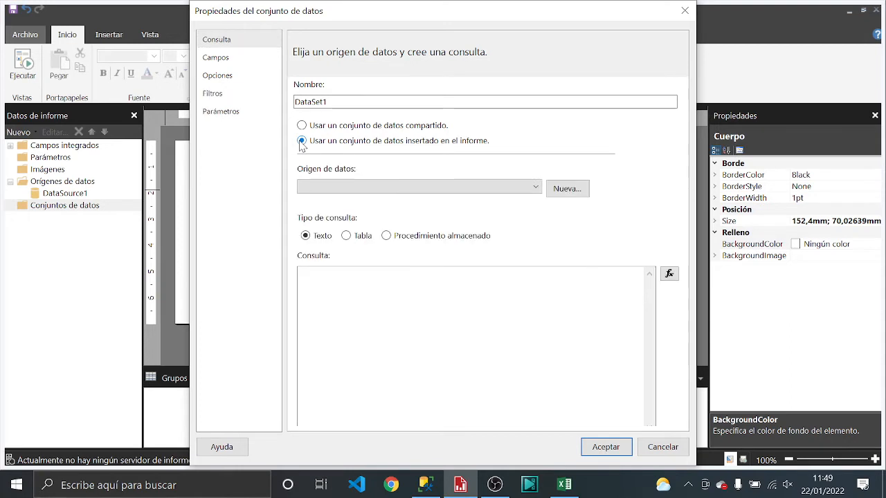
left_click(537, 189)
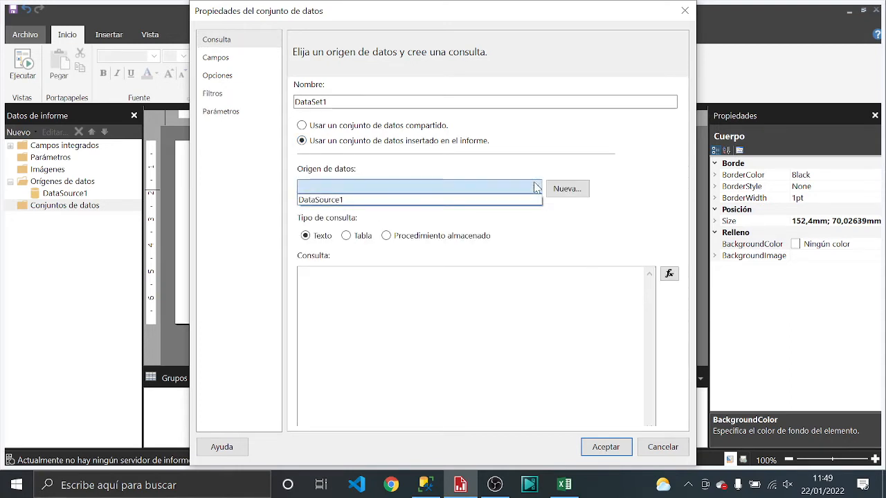
left_click(502, 200)
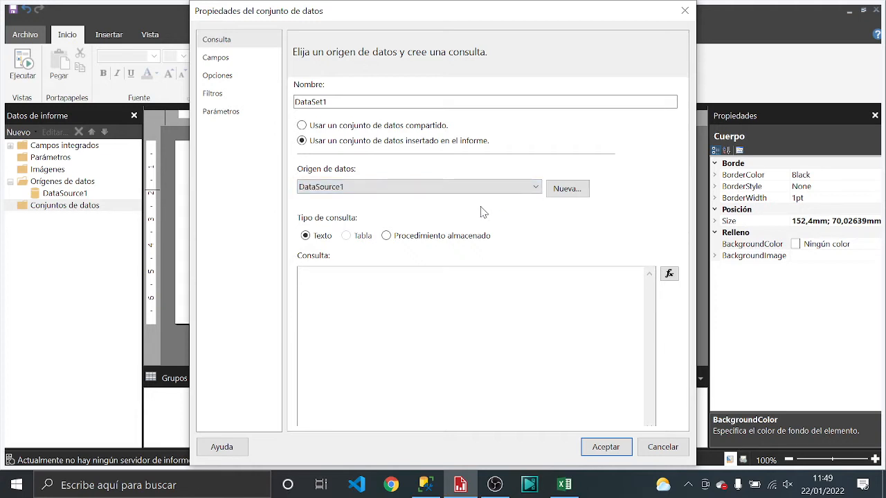
Enter the query "select * from valores" for DataSet1 and create the dataset.
left_click(460, 307)
type("select * from valores")
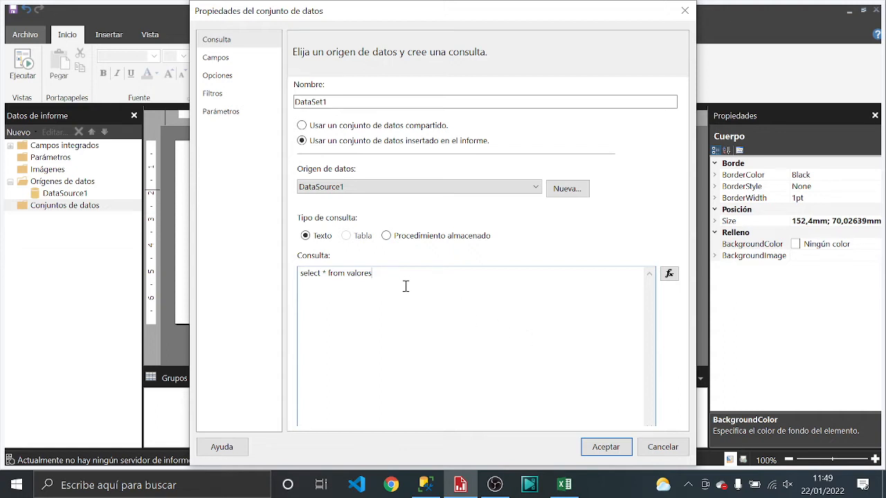
left_click(614, 450)
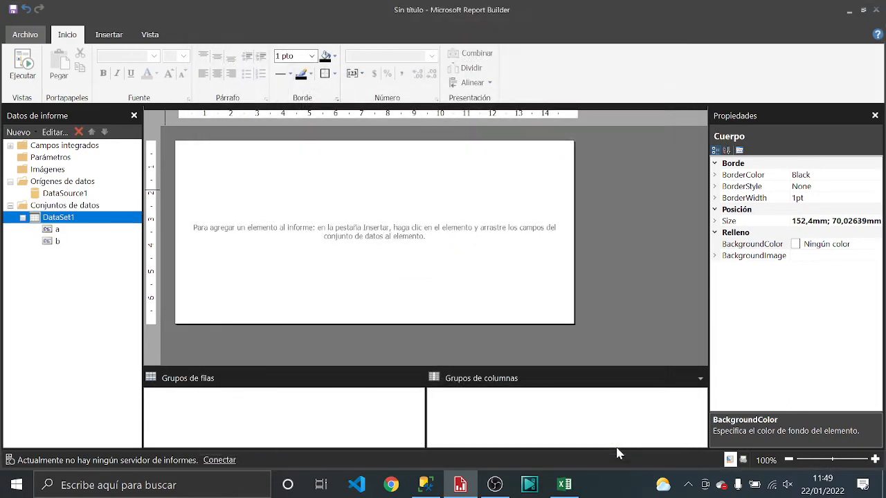
Look over the fields a and b listed under DataSet1.
left_click(57, 231)
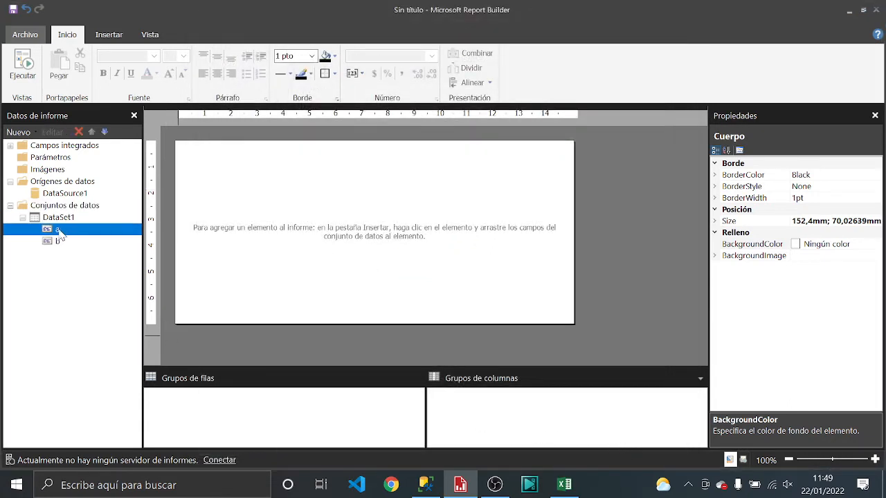
left_click(58, 241)
left_click(56, 231)
left_click(54, 242)
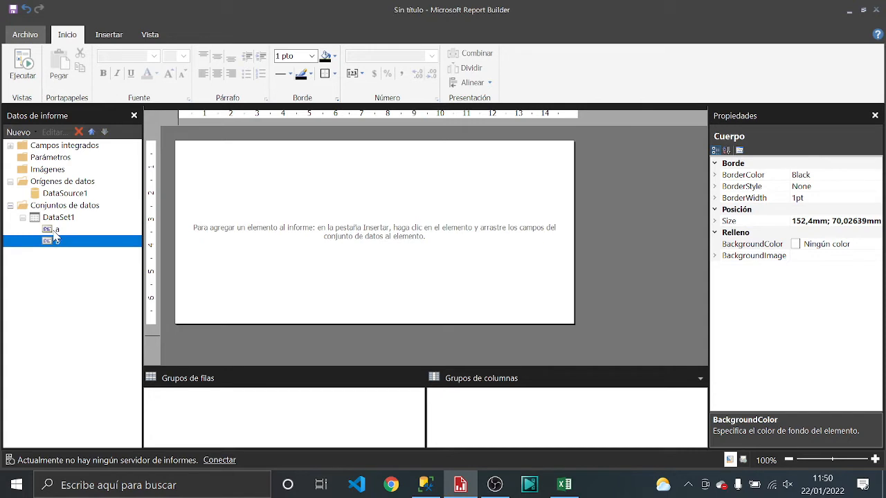
left_click(54, 231)
left_click(55, 242)
Review the query text of DataSet1 in the query designer and close the designer.
left_click(67, 219)
right_click(67, 218)
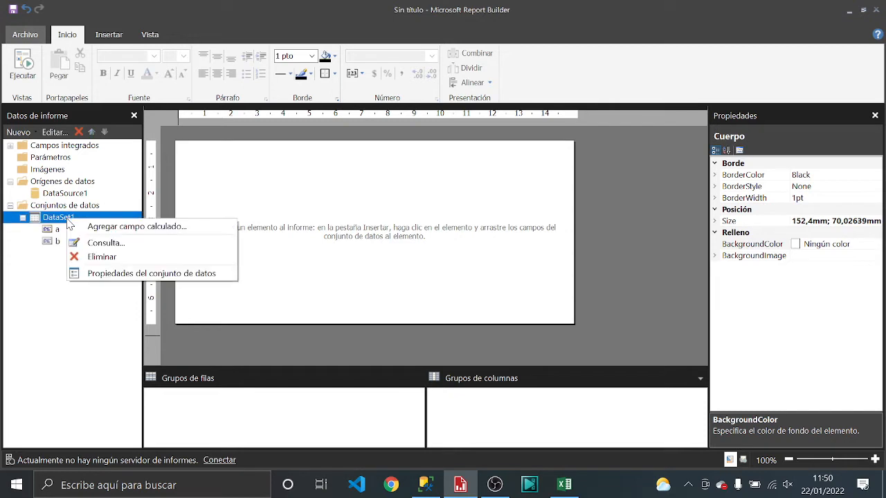
left_click(102, 242)
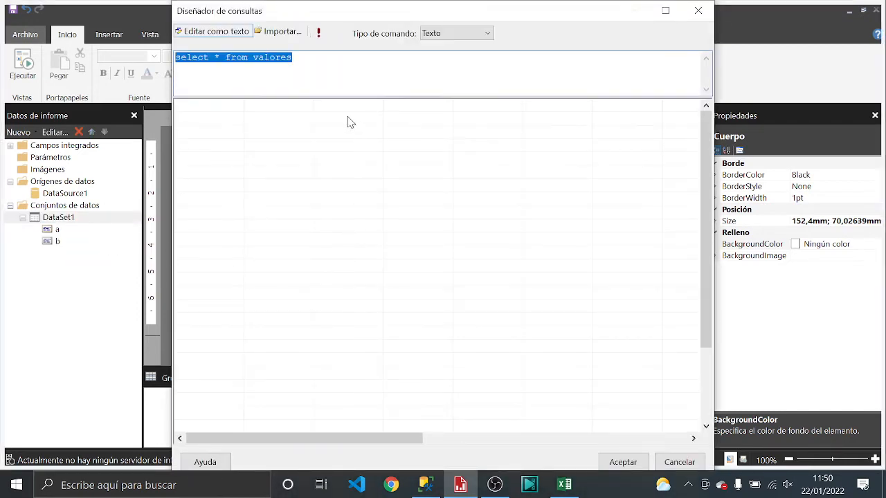
left_click(297, 73)
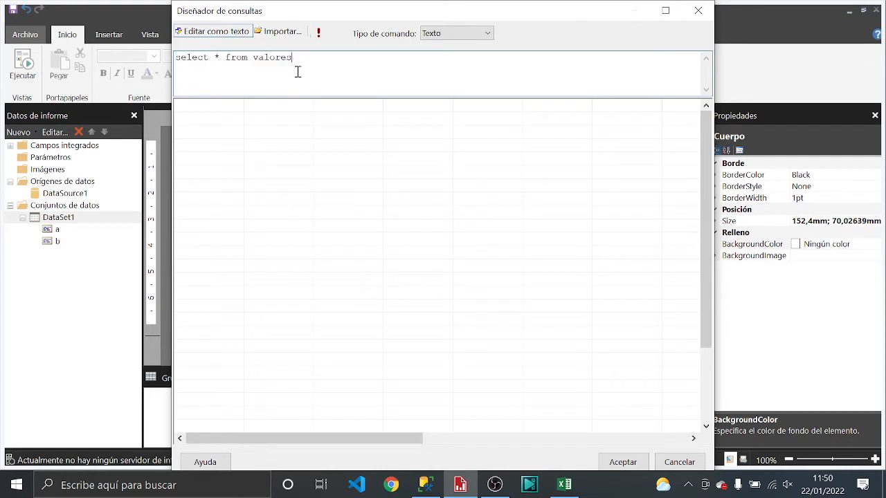
left_click_drag(308, 57, 141, 56)
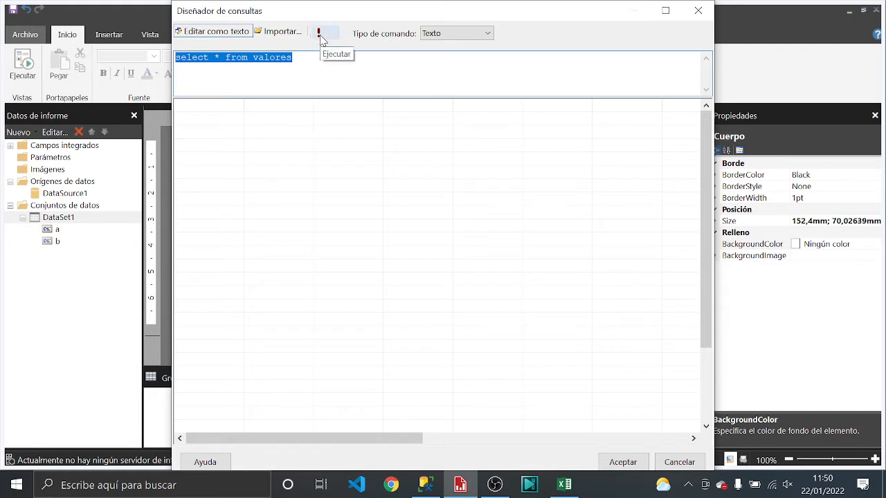
left_click(311, 57)
left_click_drag(305, 61, 156, 58)
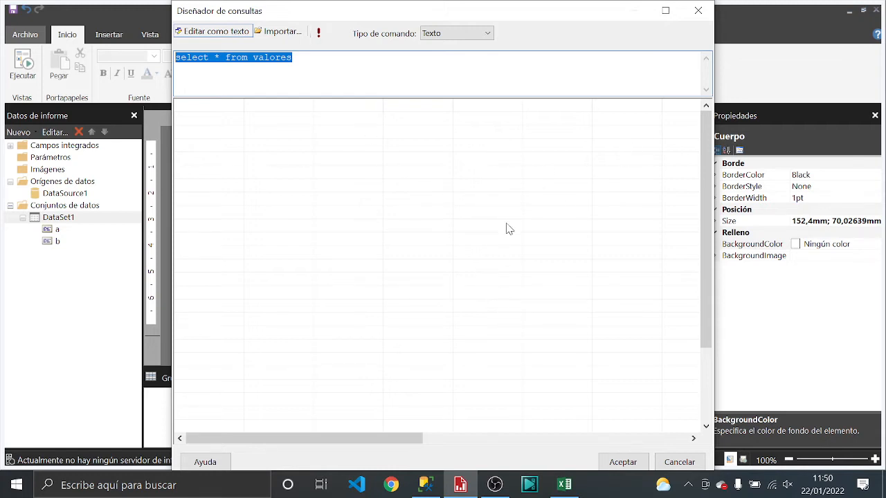
left_click(612, 471)
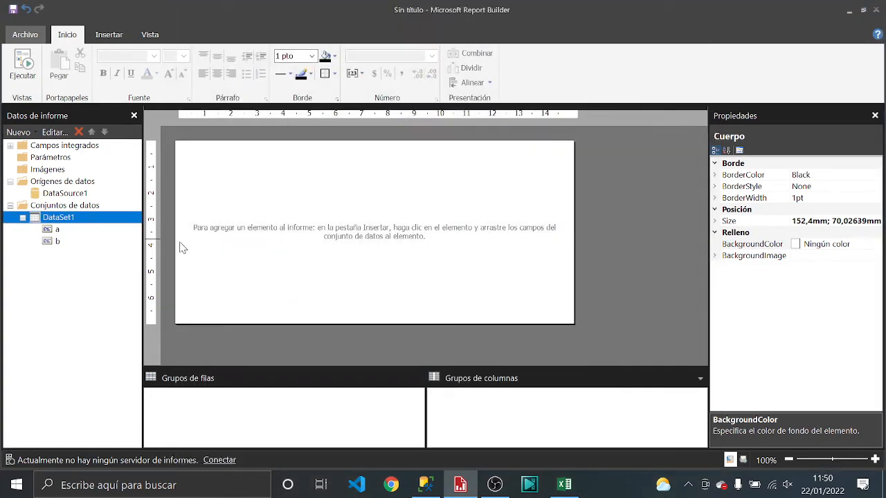
Insert a table about 12 cm wide and 2 cm tall in the upper part of the report body.
left_click(109, 36)
left_click(68, 81)
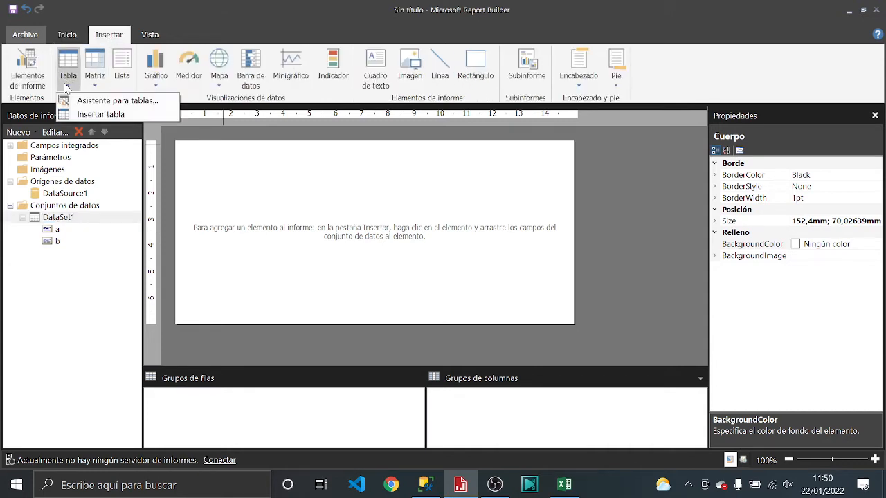
left_click(111, 114)
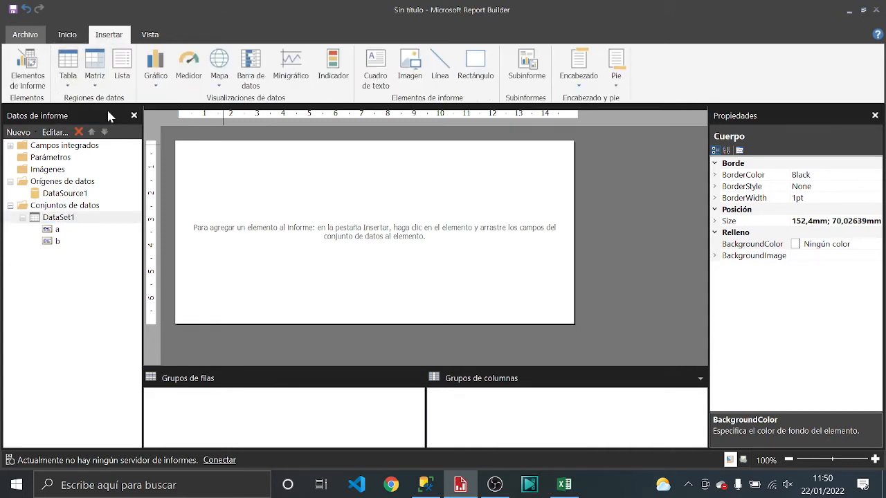
left_click_drag(208, 166, 514, 220)
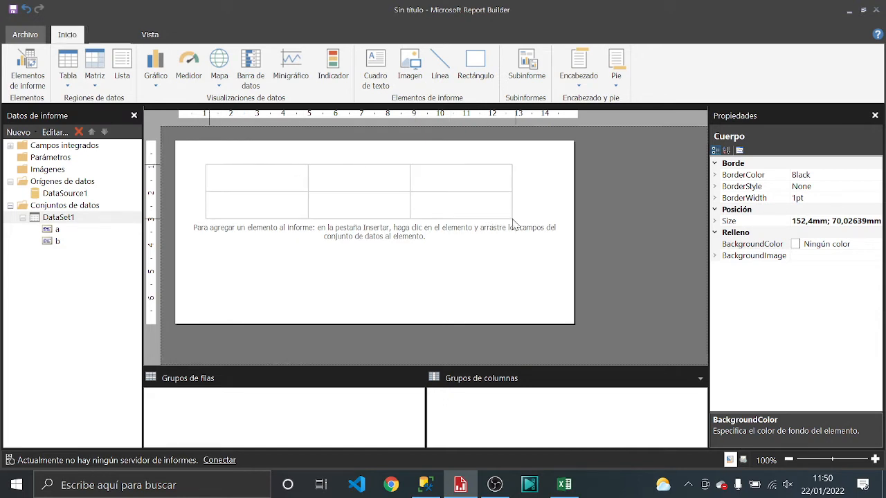
Place field a in the table's first column and field b in its second column.
left_click(57, 230)
left_click_drag(57, 235, 236, 182)
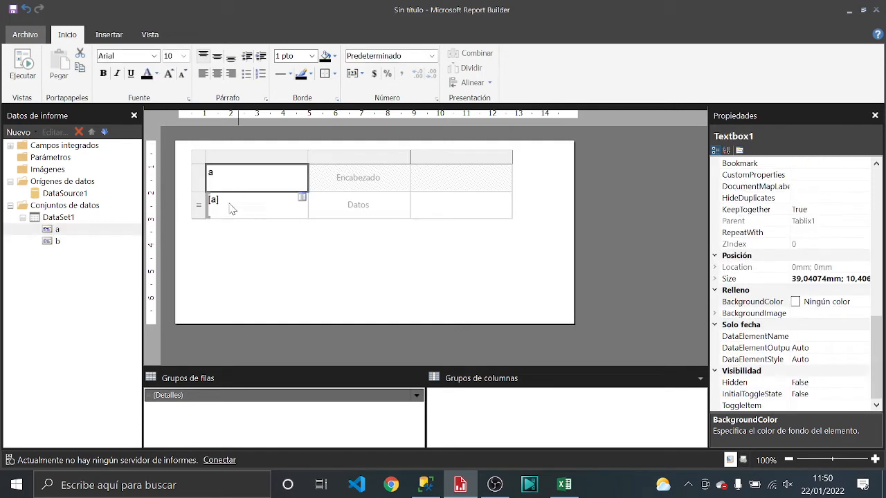
left_click_drag(59, 242, 332, 163)
left_click_drag(59, 244, 343, 175)
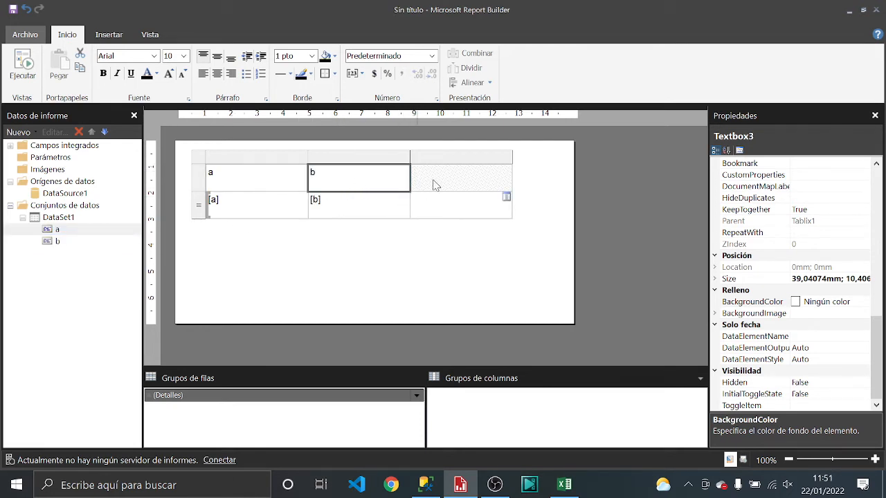
Delete the empty third column of the table.
left_click(446, 158)
right_click(446, 161)
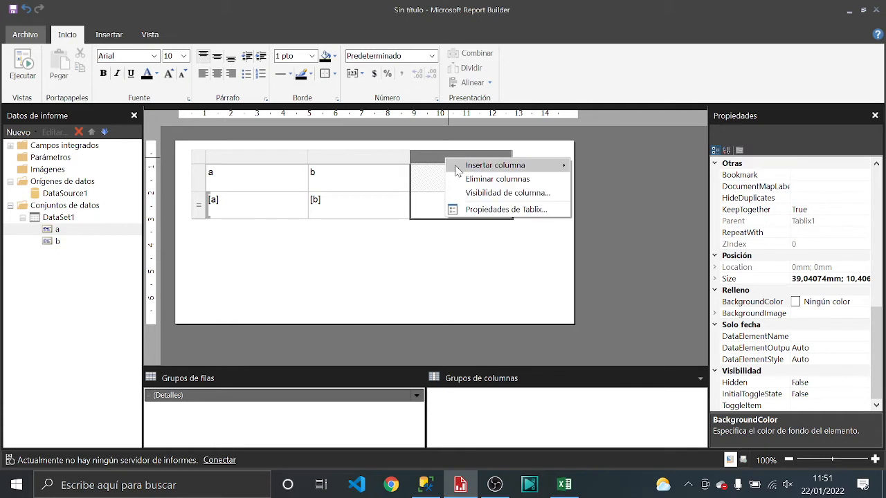
left_click(496, 179)
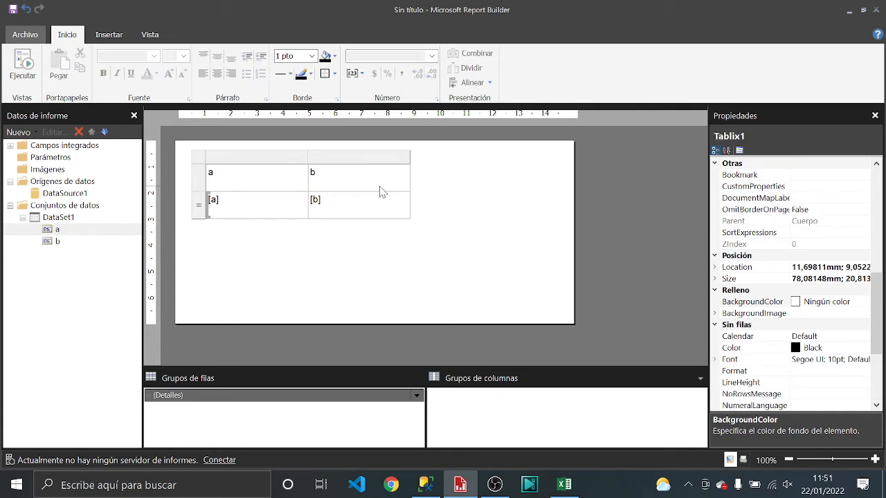
Make the table's header row bold and center its text horizontally and vertically.
left_click(247, 191)
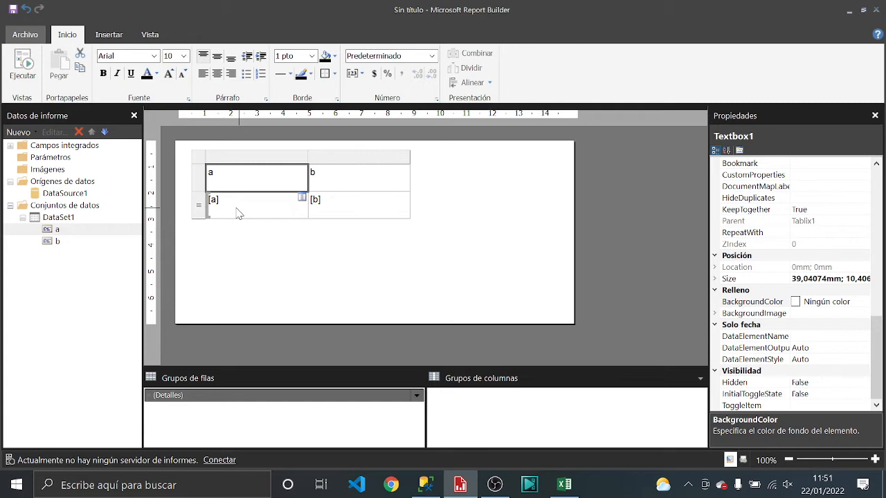
left_click(199, 178)
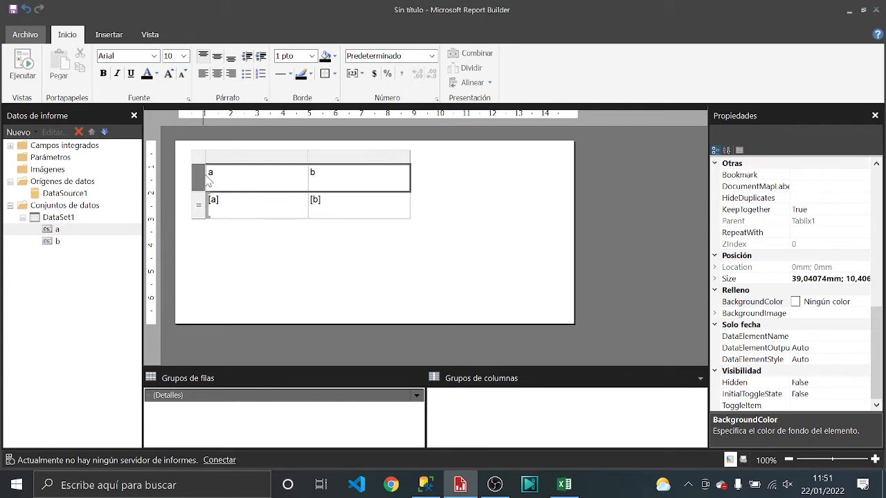
left_click(104, 74)
left_click(217, 73)
left_click(219, 58)
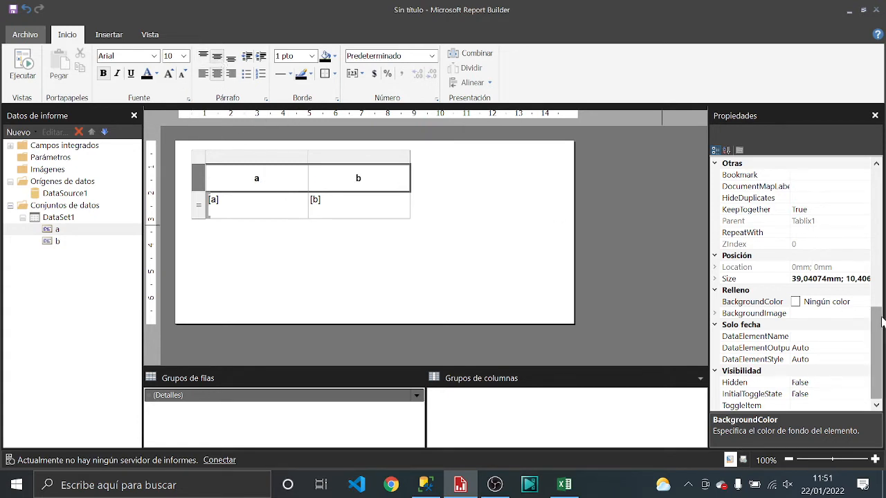
Set the height of the table's header row to 6 mm.
left_click(716, 279)
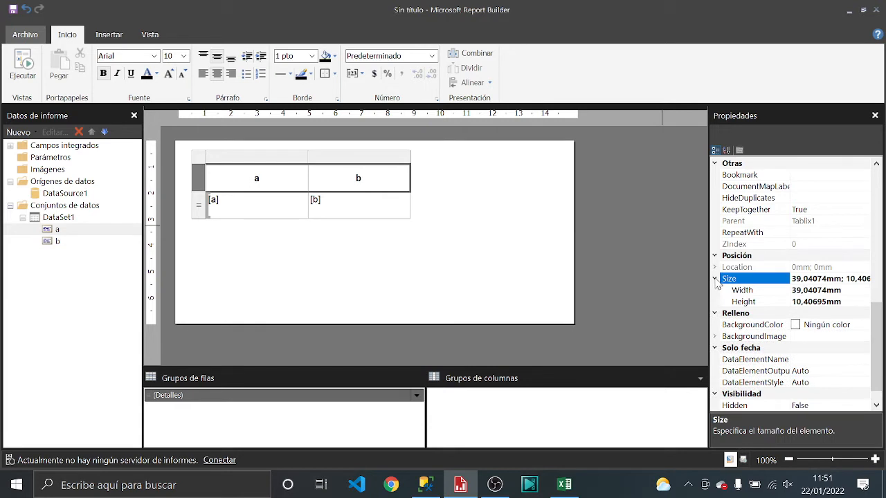
left_click(803, 302)
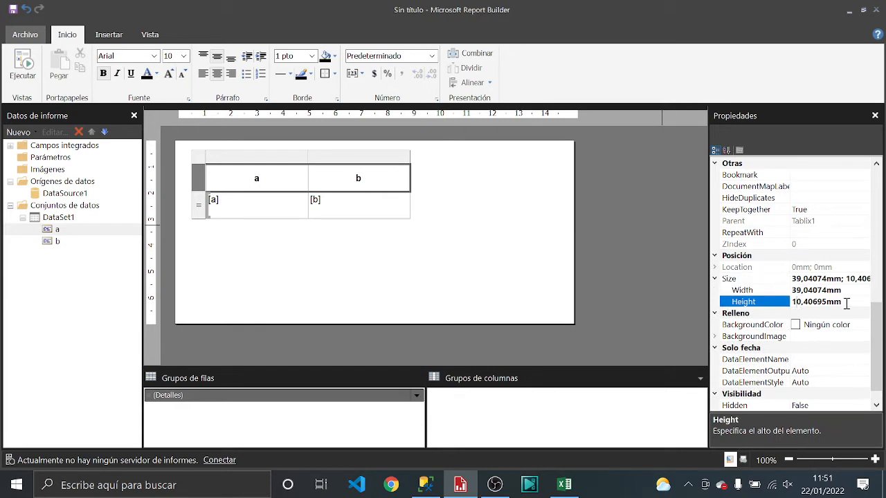
left_click(732, 303)
type("6")
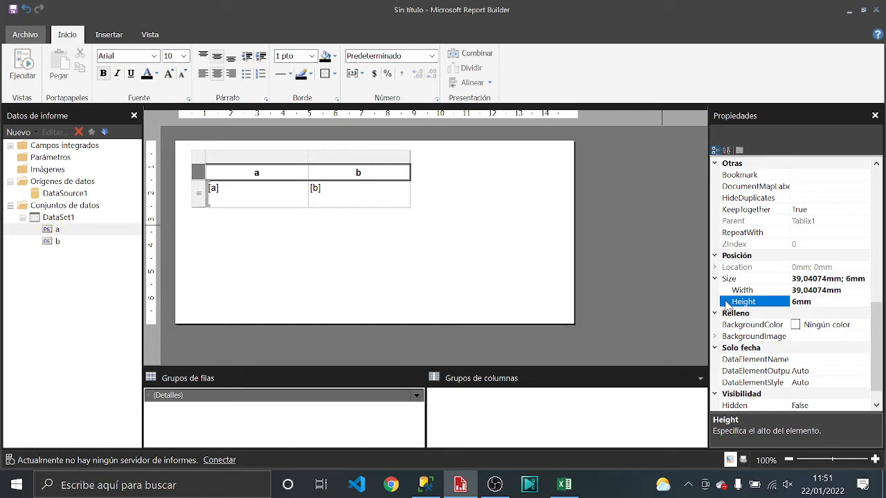
Center the text of the [a] and [b] data cells horizontally and vertically.
left_click(272, 202)
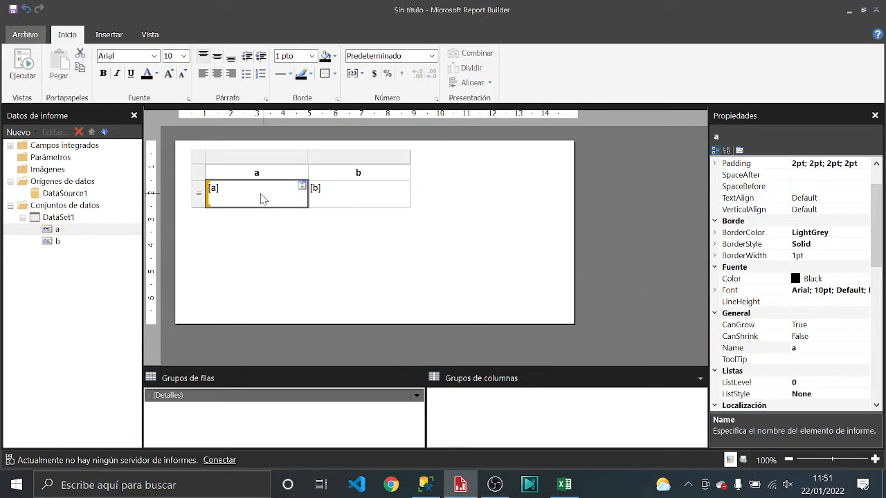
left_click(339, 200)
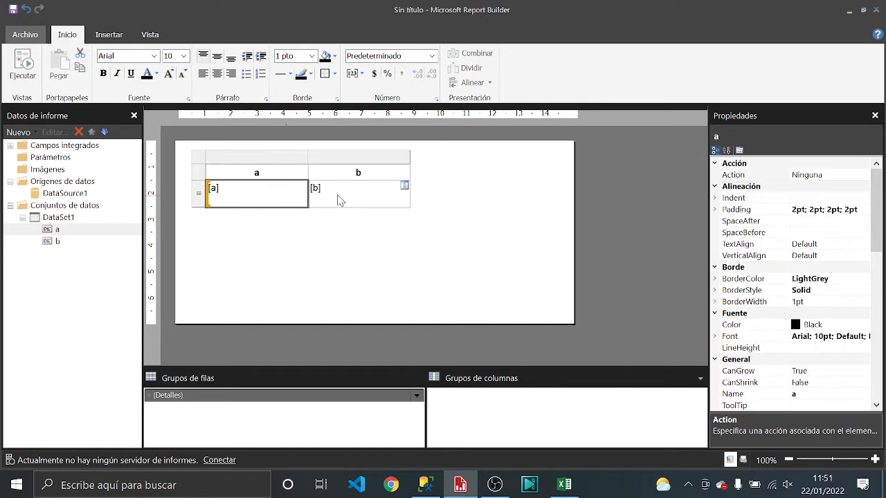
left_click(296, 201)
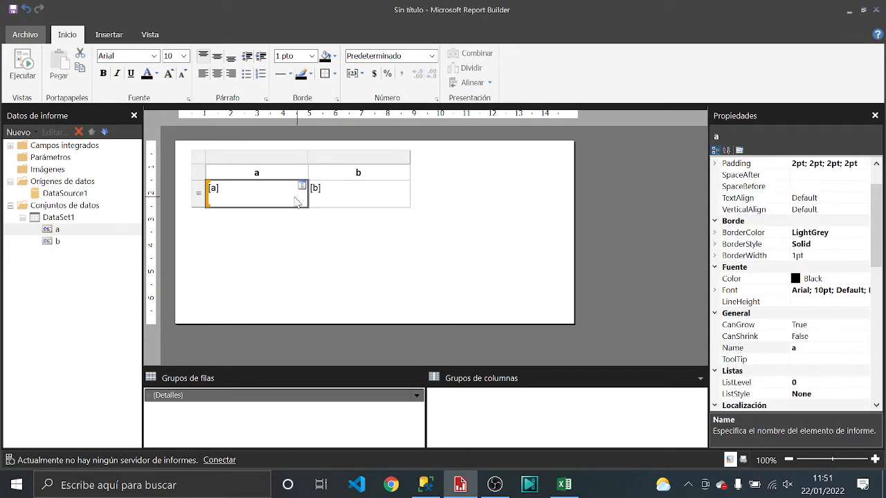
key("shift+Right")
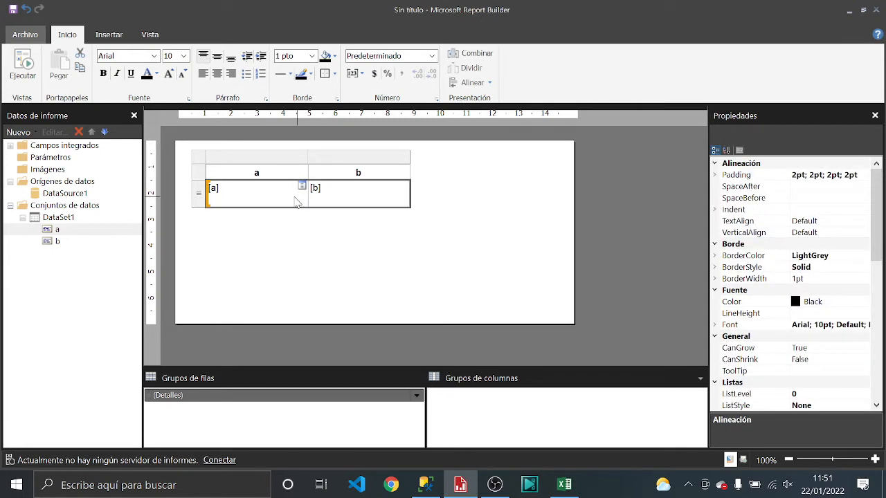
left_click(217, 76)
left_click(217, 60)
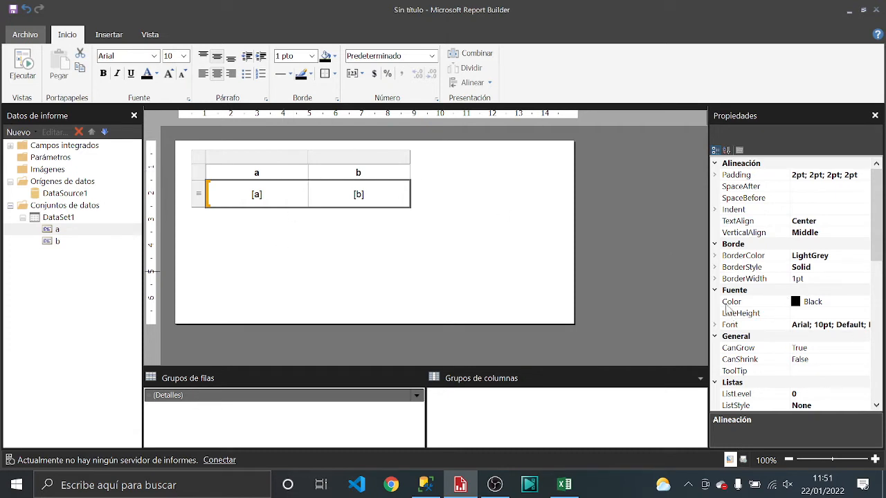
Set the height of the table's data row to 6 mm.
left_click(300, 185)
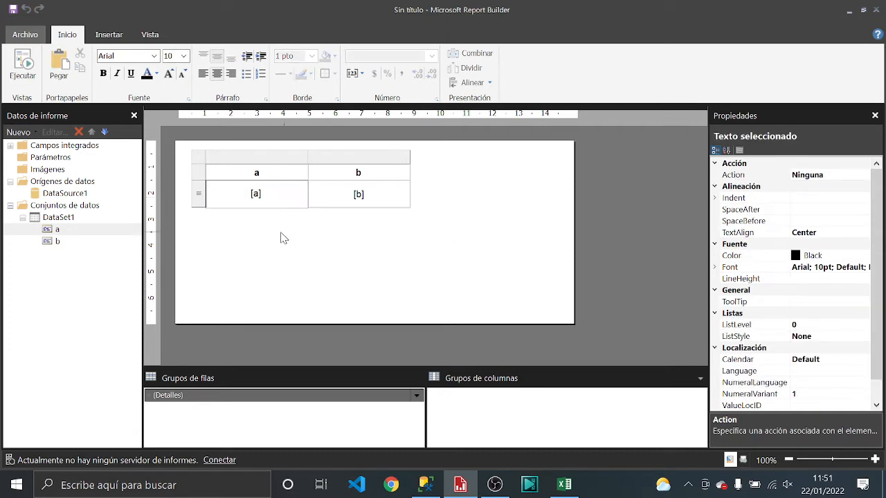
key("Escape")
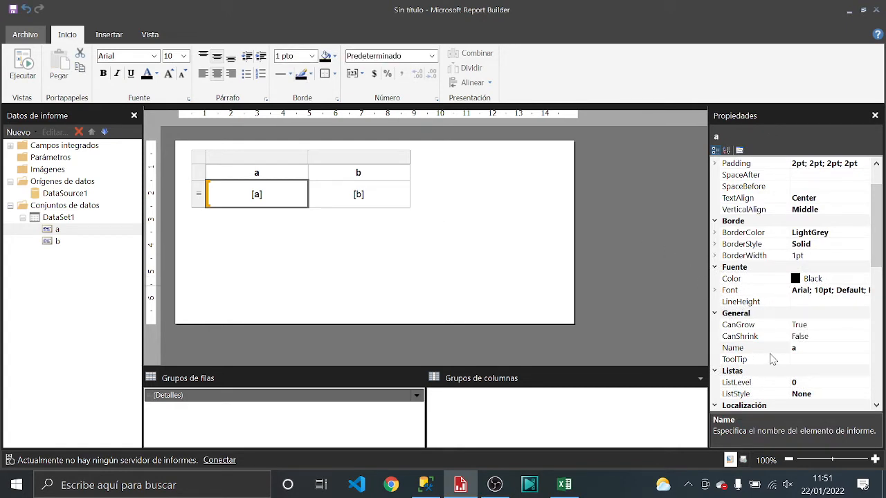
scroll(775, 353, "down", 9)
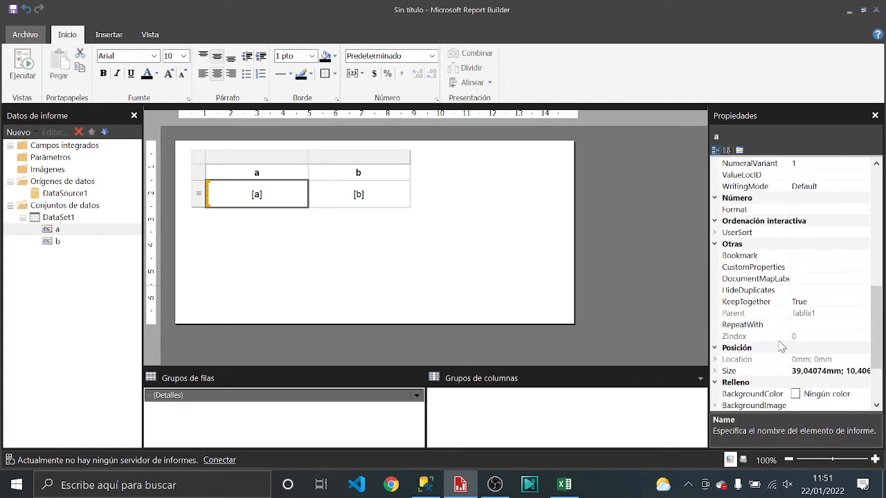
scroll(781, 346, "down", 3)
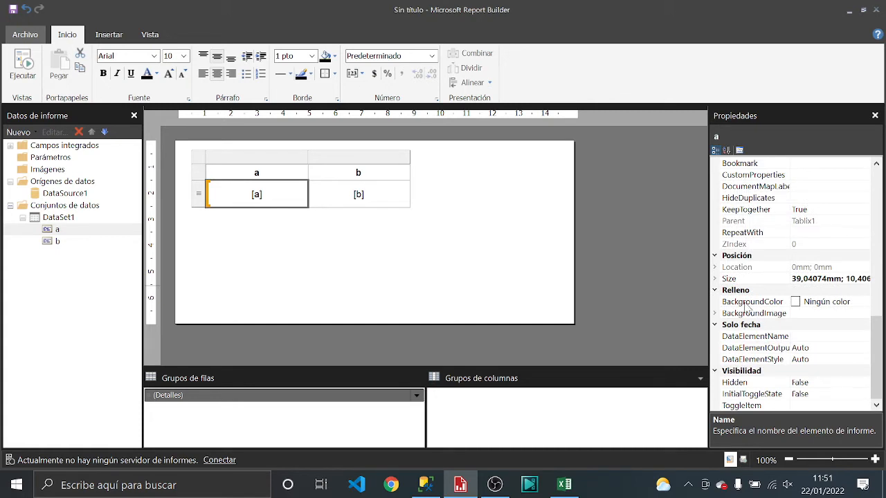
left_click(714, 279)
left_click(850, 302)
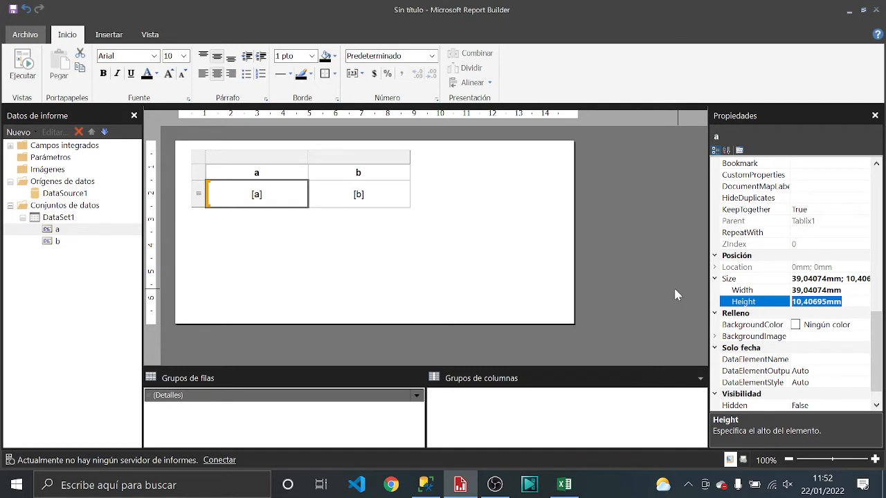
type("6mm")
key("Return")
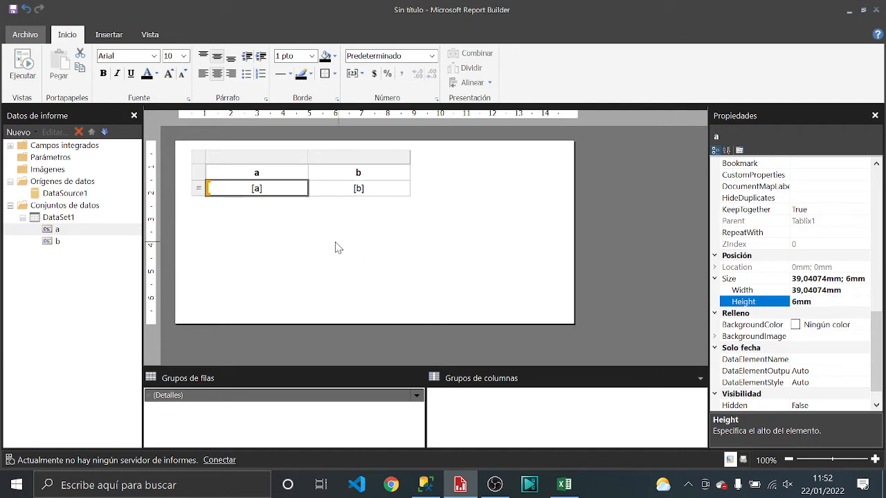
Set the font size of the [a] and [b] data cells to 8.
left_click(337, 247)
left_click(292, 178)
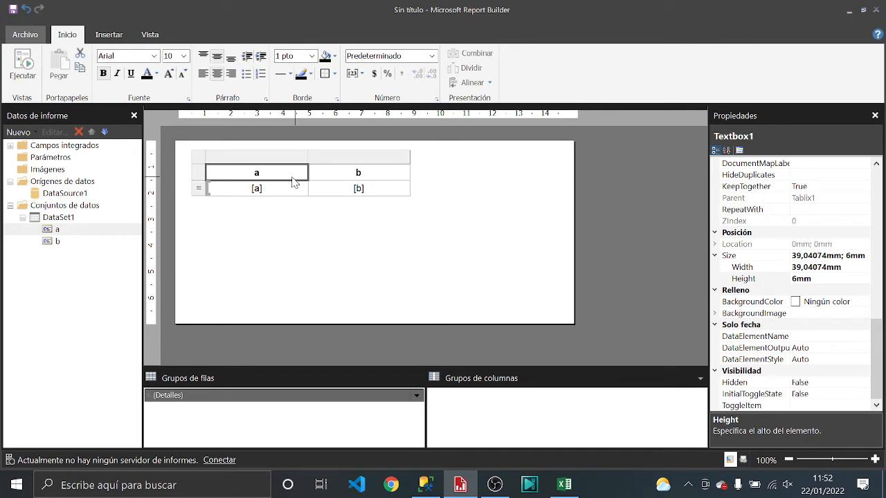
key("Down")
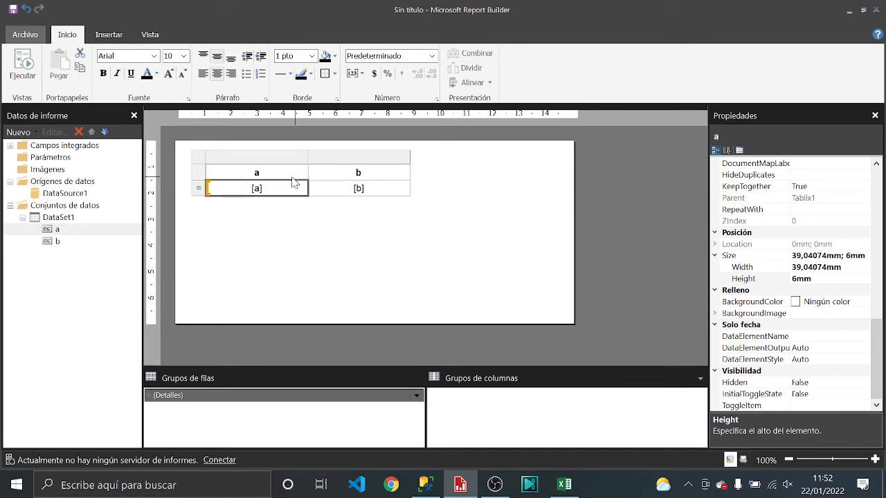
key("shift+Right")
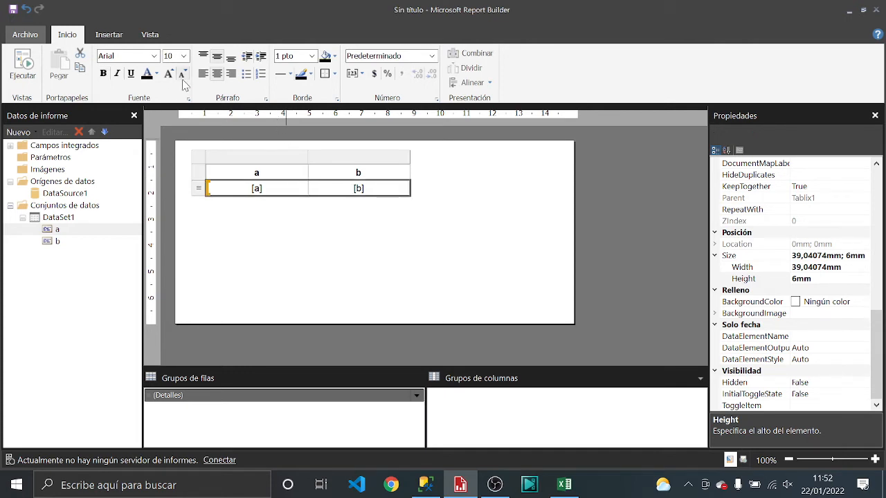
left_click(183, 56)
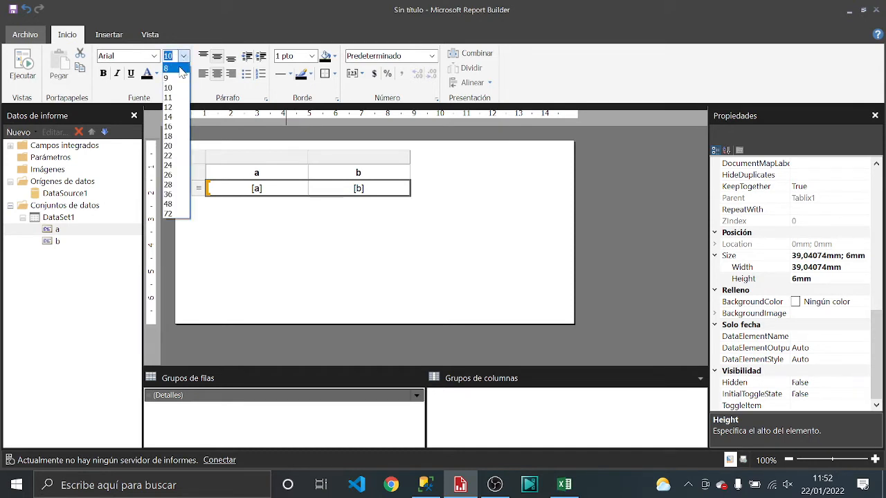
left_click(182, 72)
Set the font size of the a and b header cells to 8.
left_click(276, 175)
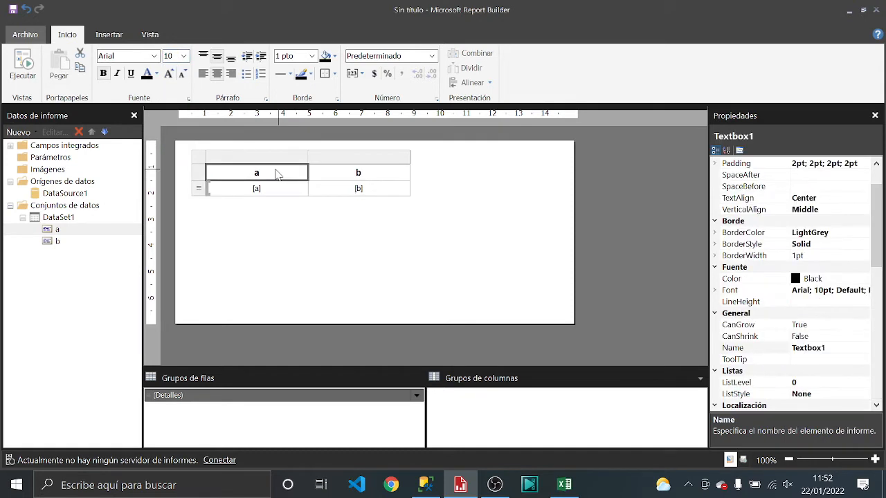
key("shift+Right")
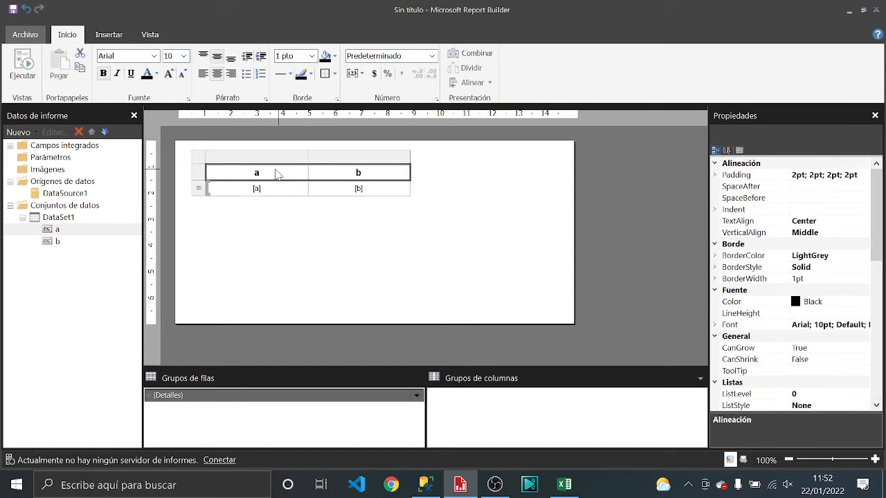
left_click(184, 56)
left_click(184, 56)
left_click(293, 254)
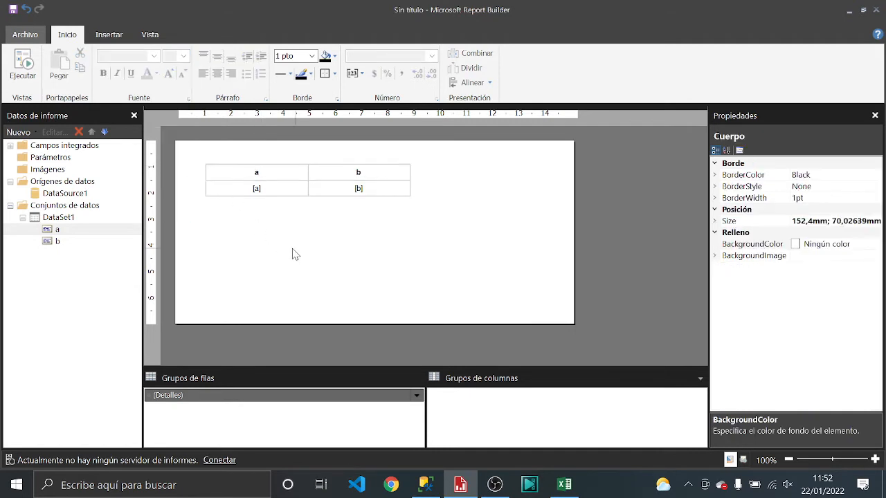
Remove the borders from all header and data cells by applying the line style Ninguno to every side.
left_click(288, 173)
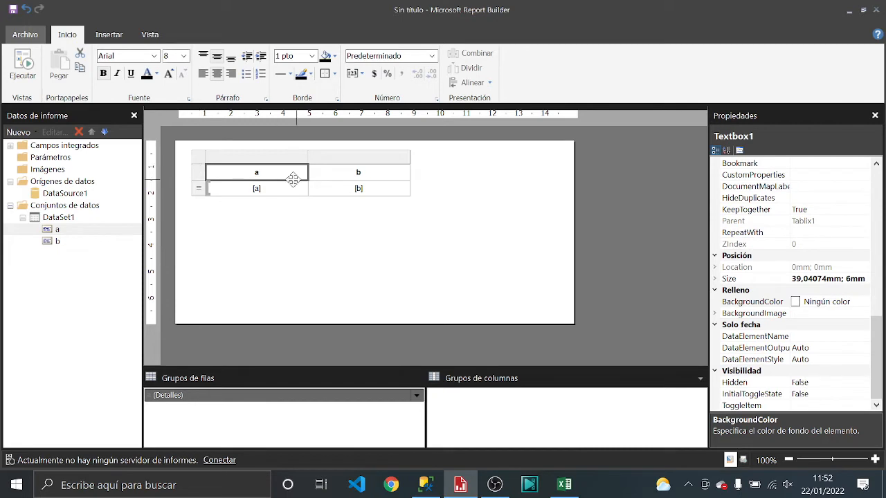
key("shift+Right")
key("shift+Down")
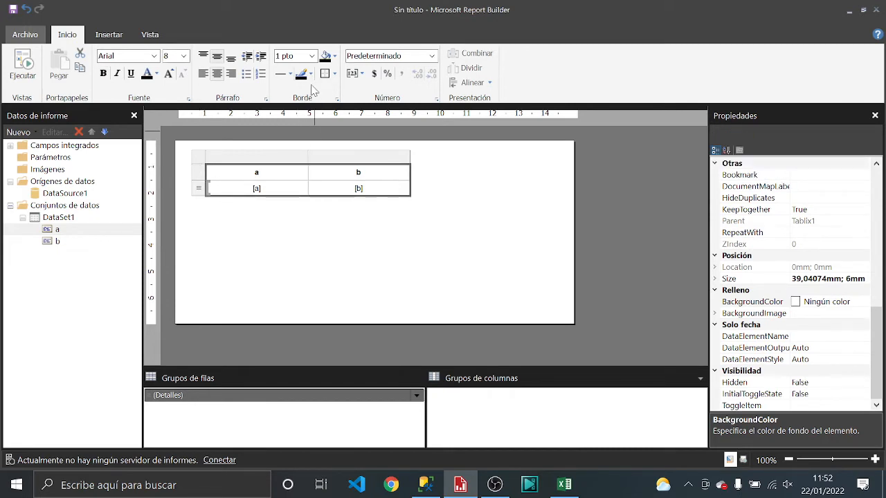
left_click(282, 73)
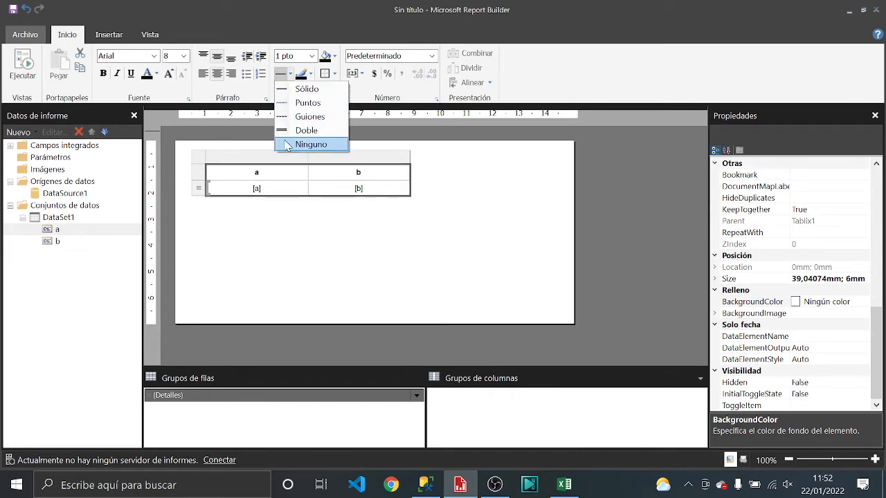
left_click(309, 143)
left_click(336, 78)
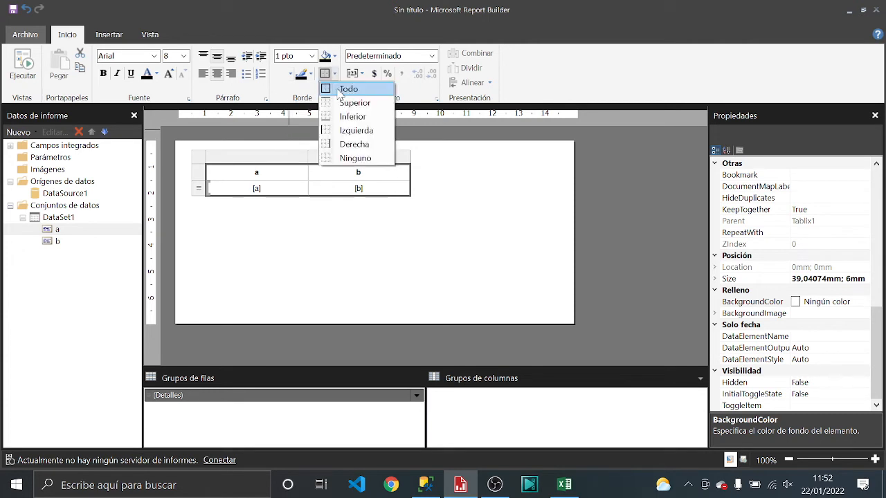
left_click(340, 88)
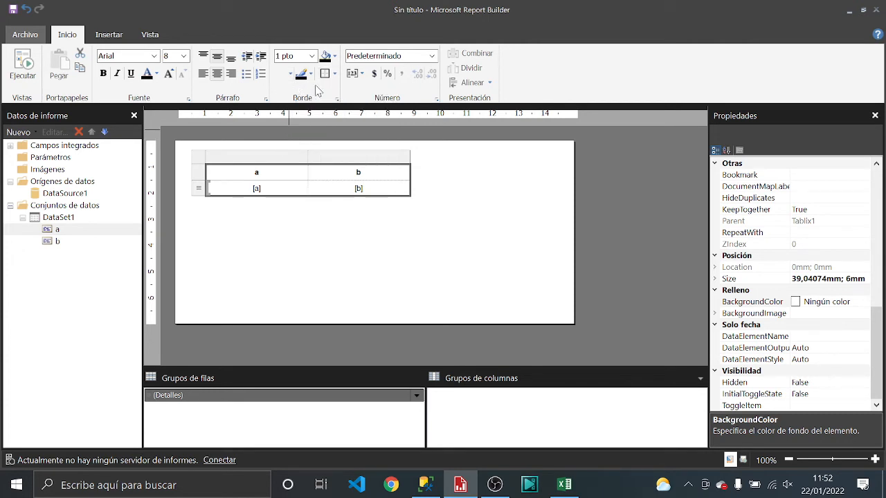
Add a solid bottom border to the a and b header cells of the table.
left_click(283, 172)
key("Escape")
key("shift+Right")
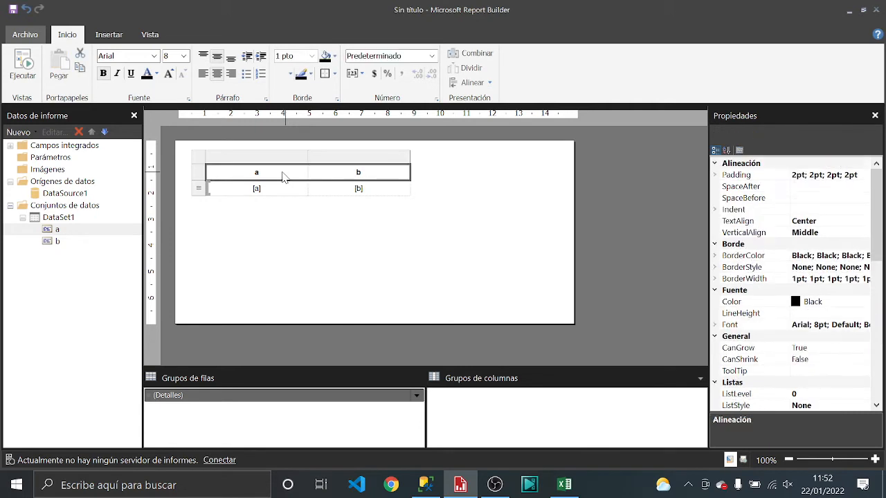
left_click(290, 73)
left_click(288, 93)
left_click(335, 74)
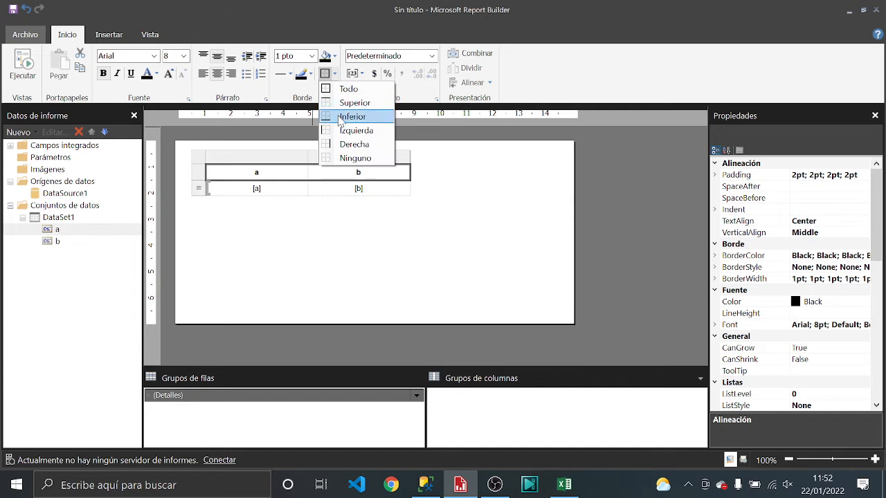
left_click(341, 118)
left_click(340, 236)
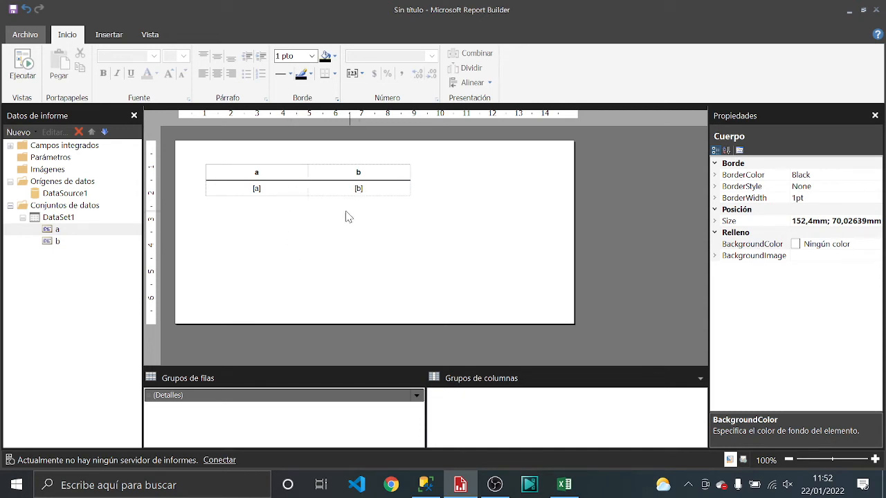
Run the report, look through all its rows and the header line, and return to the design view.
left_click(25, 66)
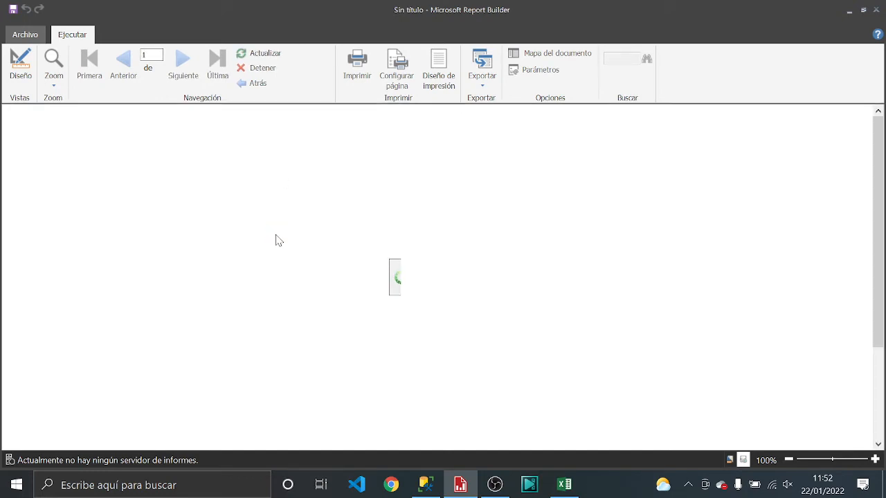
scroll(242, 258, "down", 3)
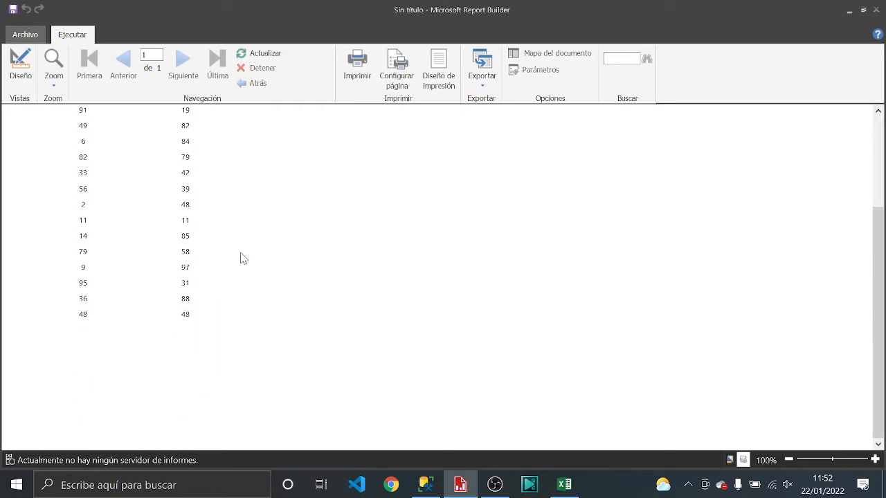
scroll(243, 258, "up", 3)
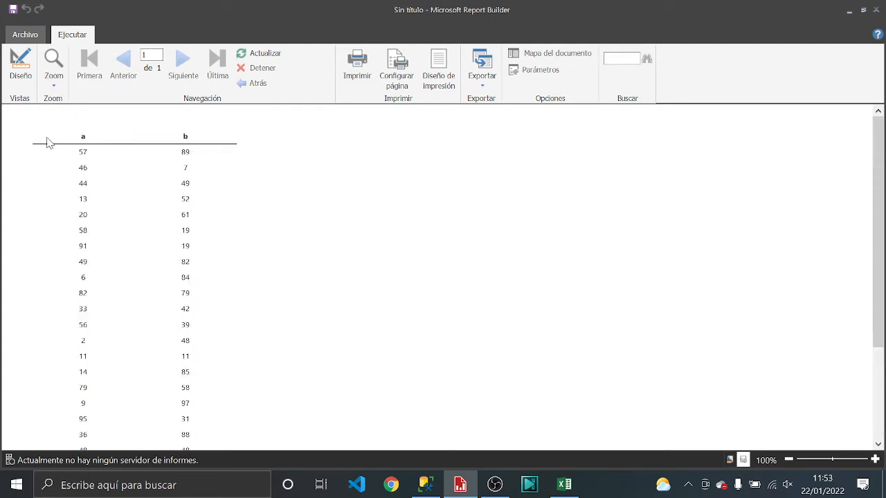
left_click(21, 68)
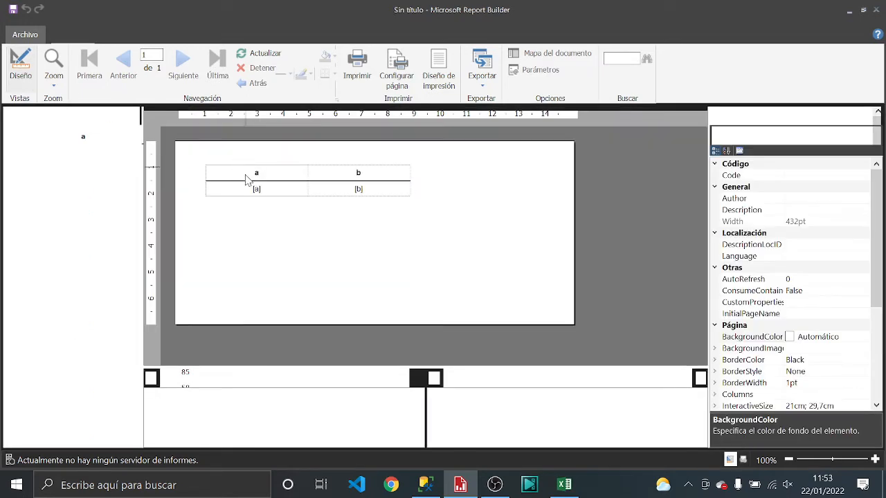
Set the width of the table's a column to 20 mm.
left_click(294, 179)
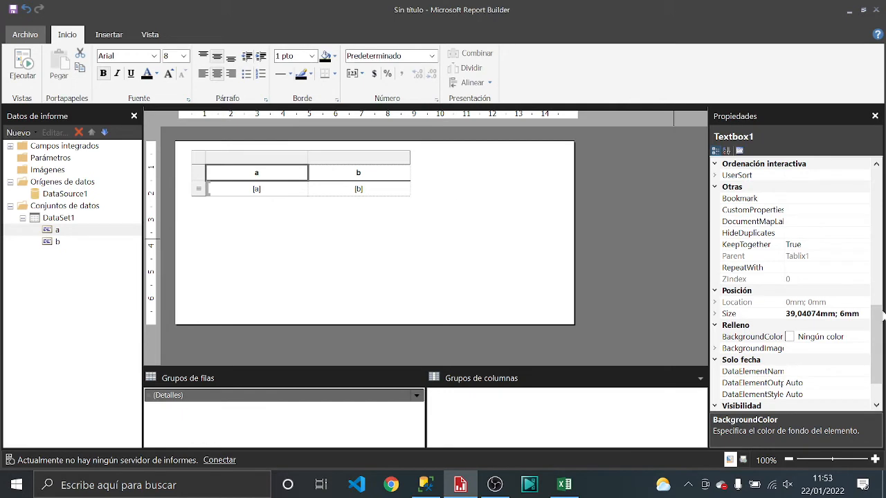
left_click(715, 314)
left_click(840, 325)
double_click(840, 325)
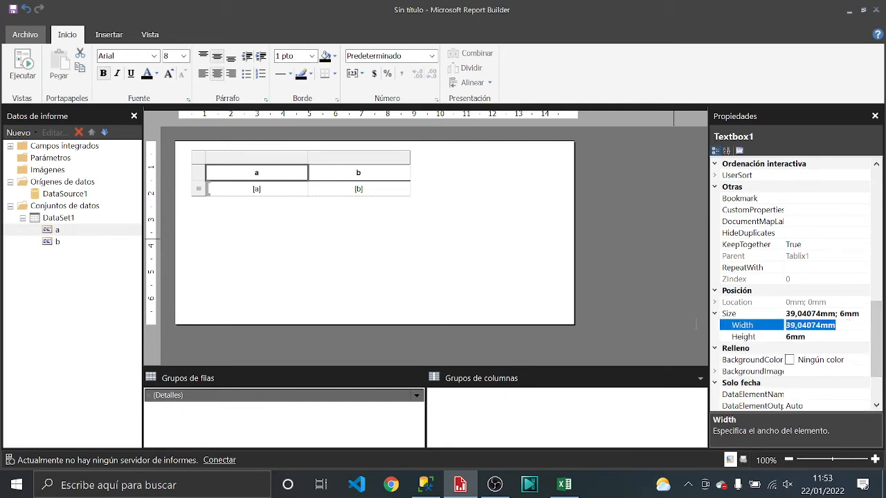
type("20mm")
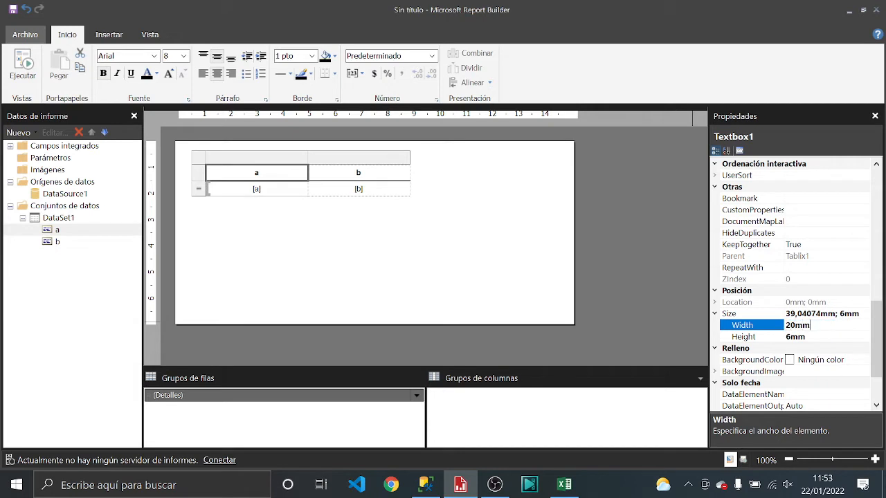
key("Return")
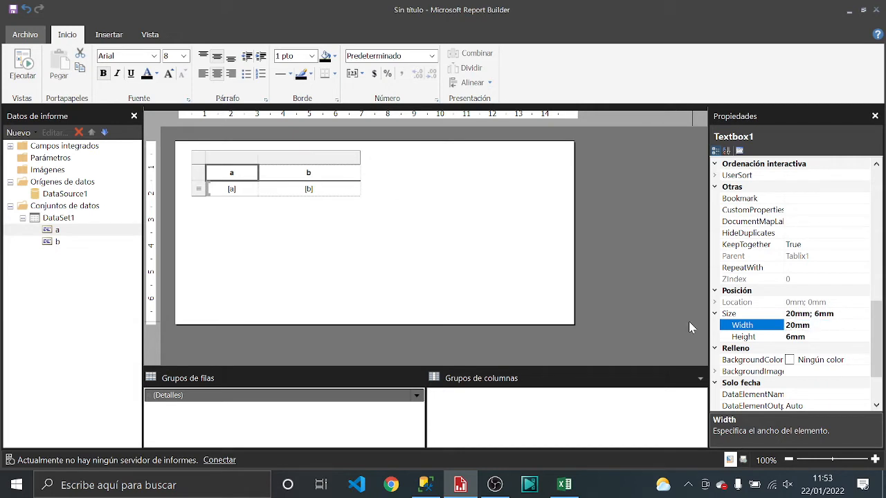
Set the width of the table's b column to 20 mm.
left_click(324, 176)
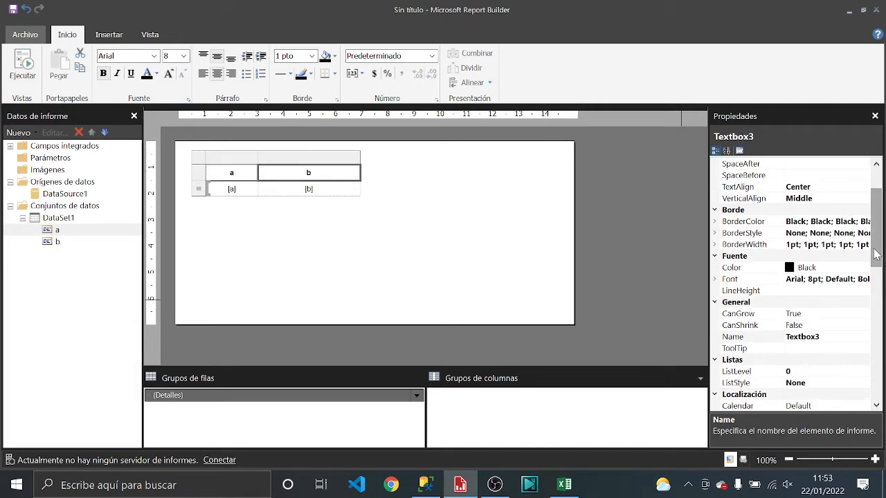
left_click_drag(876, 254, 874, 359)
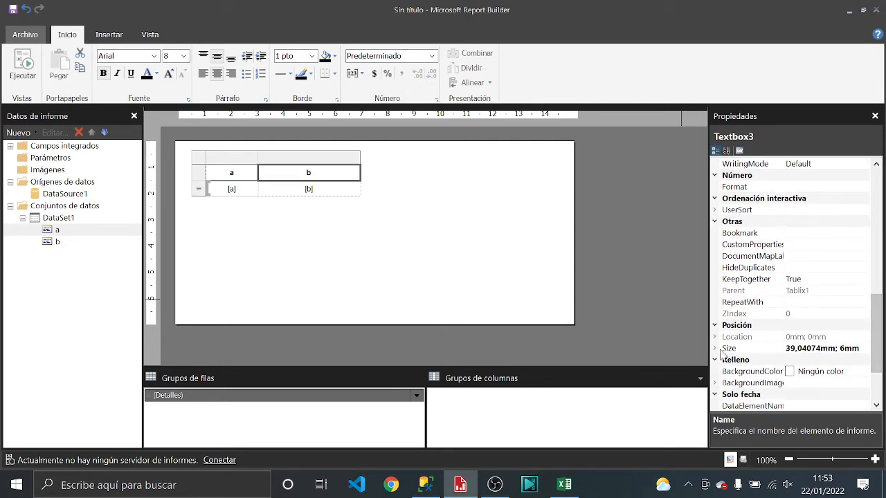
double_click(723, 349)
left_click(847, 361)
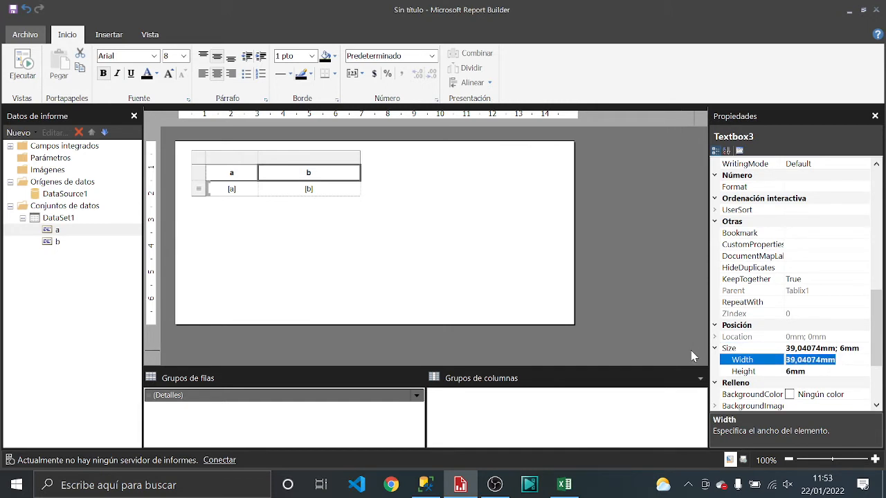
type("20")
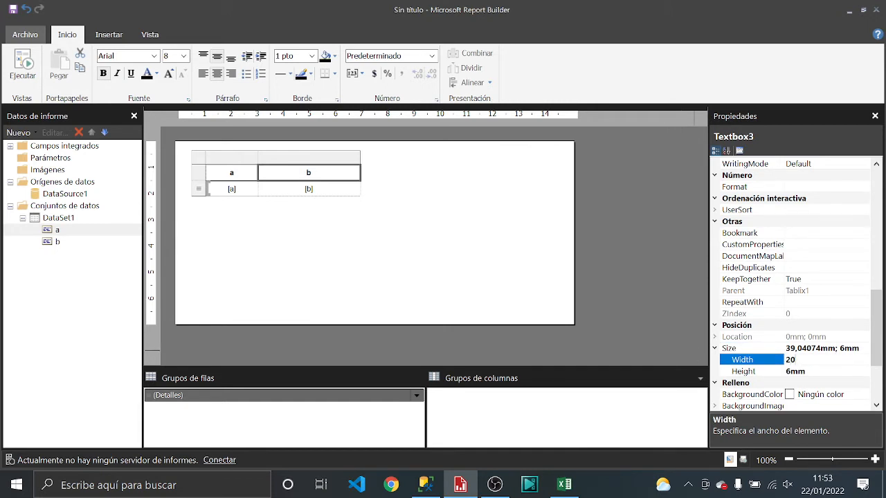
type("mm")
key("Return")
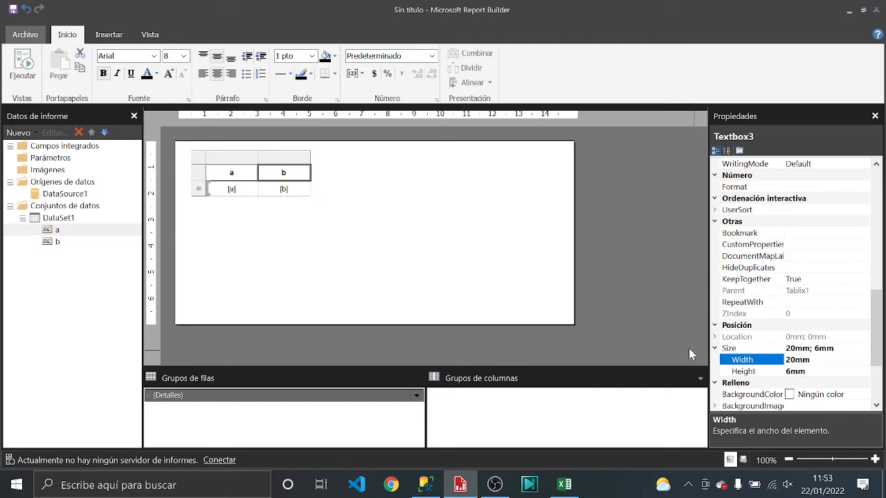
Preview the report with the narrowed columns and return to the design view.
left_click(403, 232)
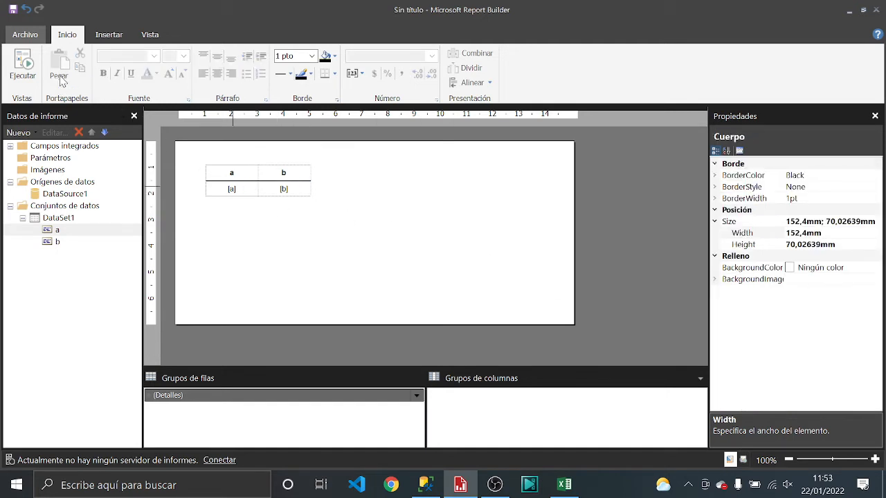
left_click(23, 66)
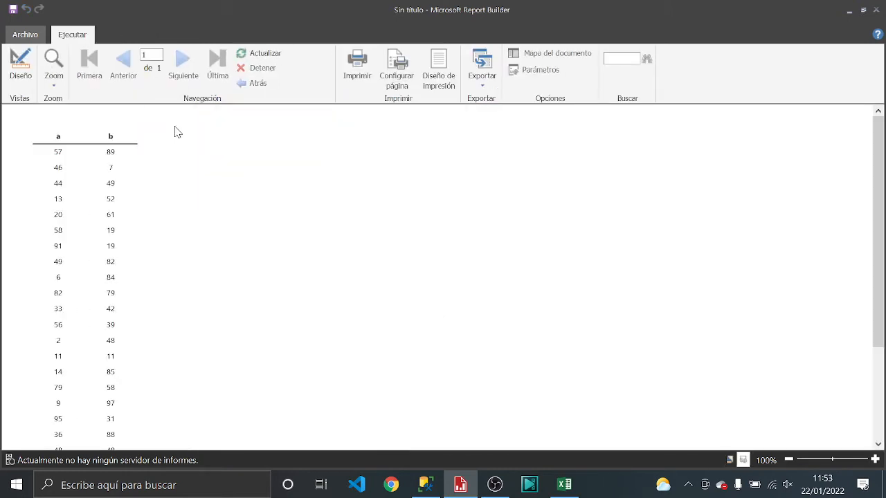
left_click(21, 64)
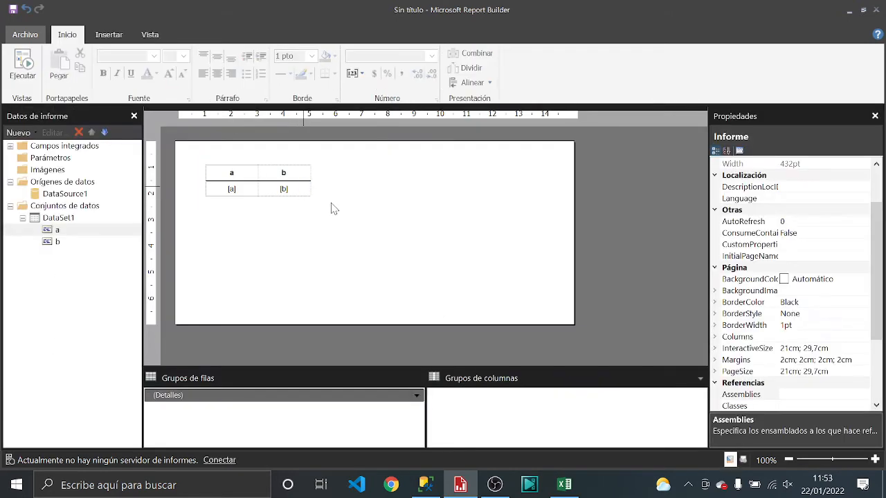
Switch to SQL Server Management Studio and copy all rows of the a and b query results.
left_click(562, 483)
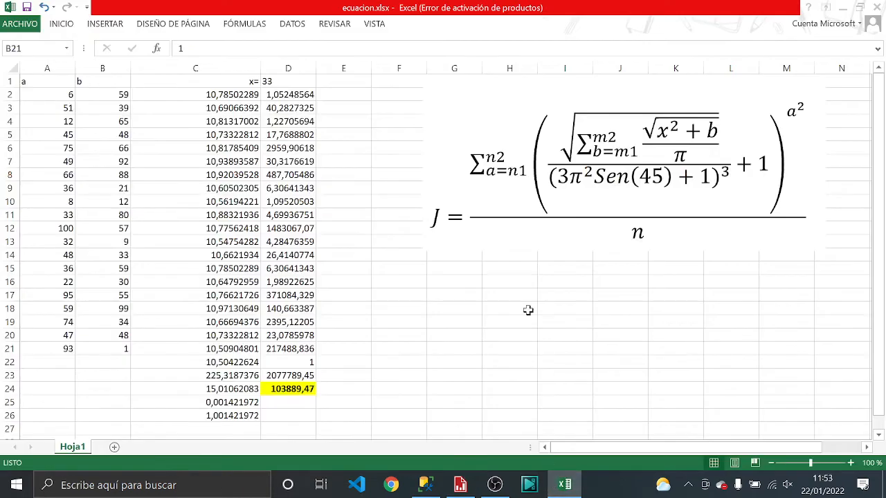
left_click(431, 490)
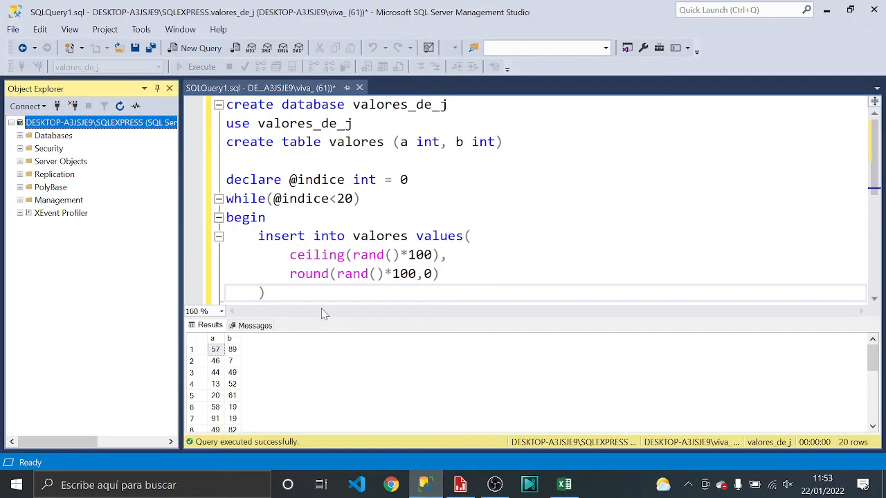
left_click(200, 341)
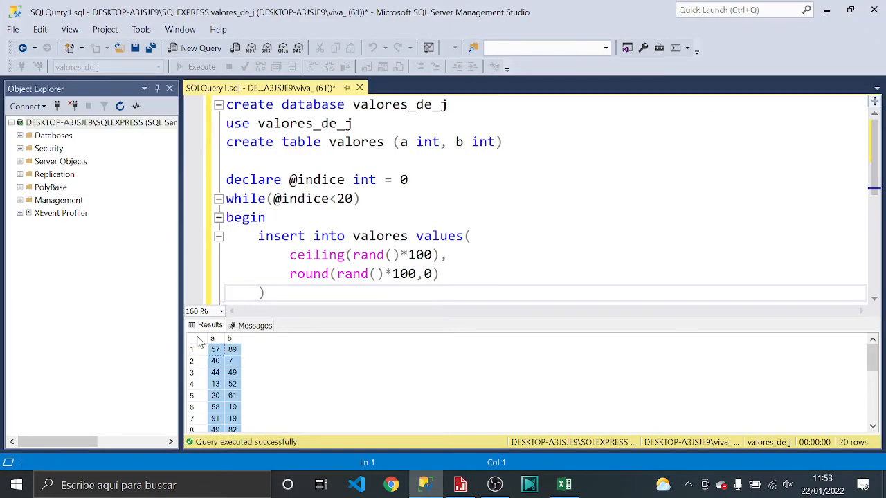
right_click(199, 341)
left_click(247, 350)
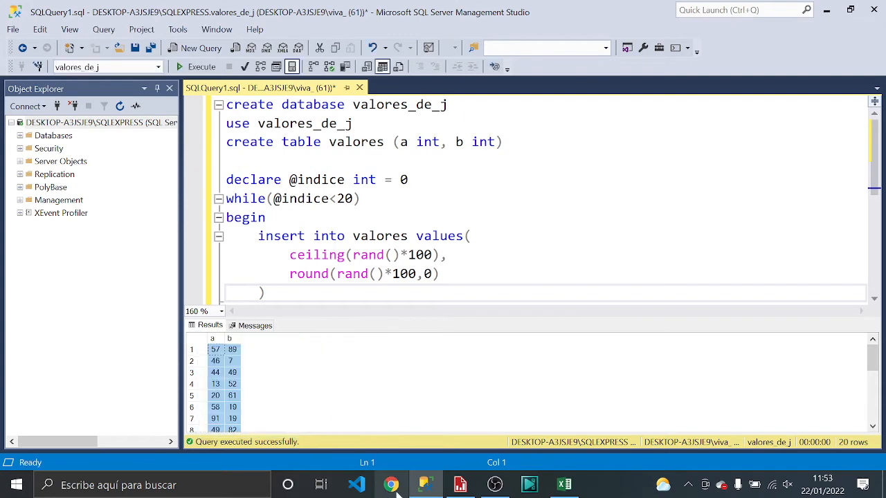
Switch to the Excel workbook ecuacion.xlsx and paste the copied a and b values starting at cell A2.
left_click(562, 490)
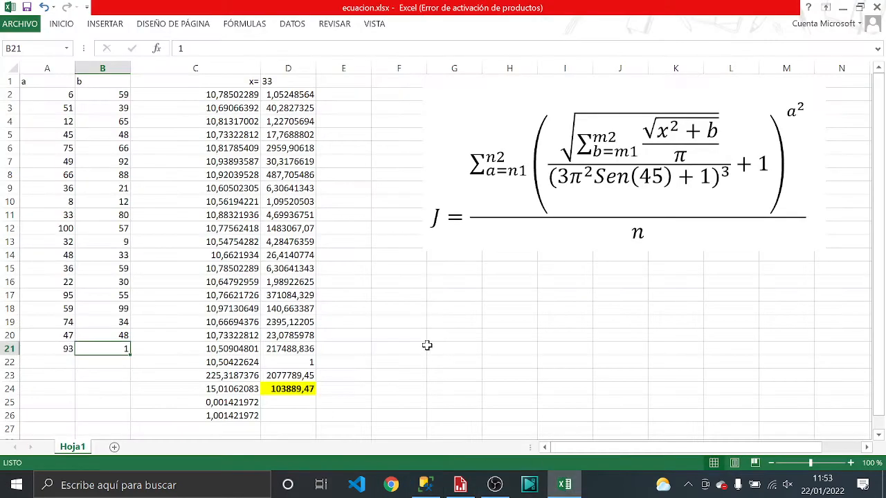
left_click(59, 95)
key("ctrl+v")
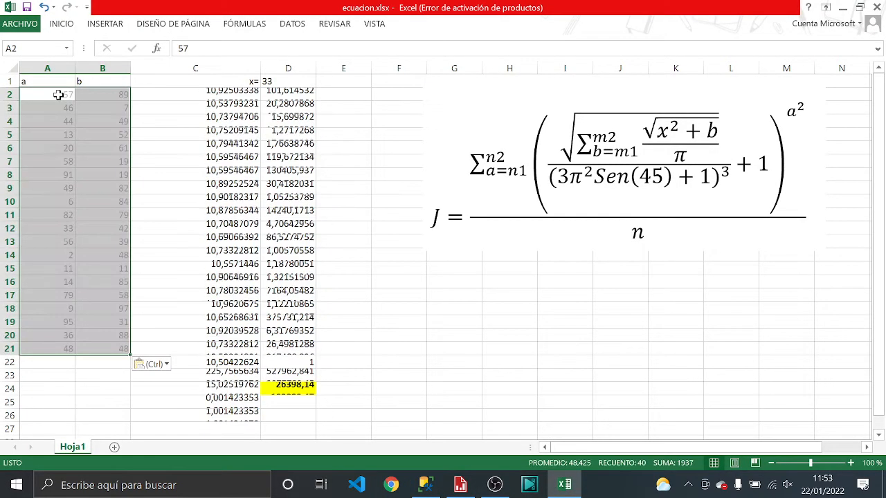
left_click(92, 150)
left_click(115, 335)
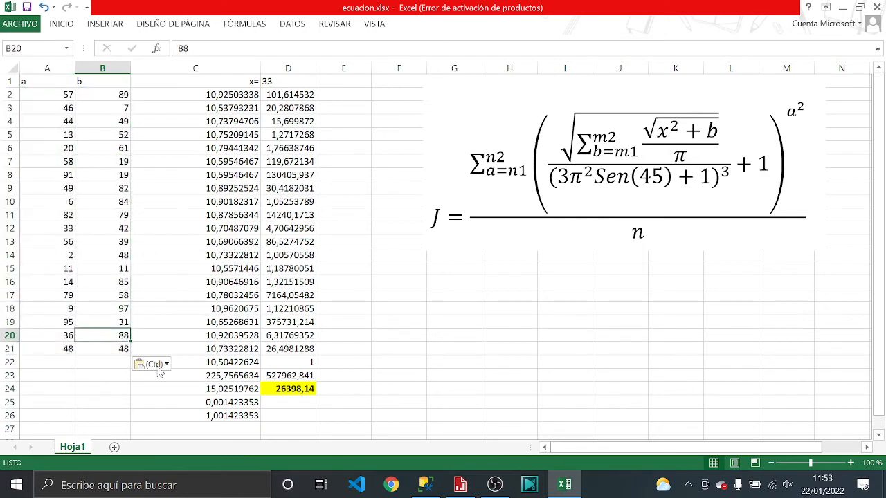
Examine the J result formula in D24, the input values in A2:B21 and the equation picture.
left_click(288, 390)
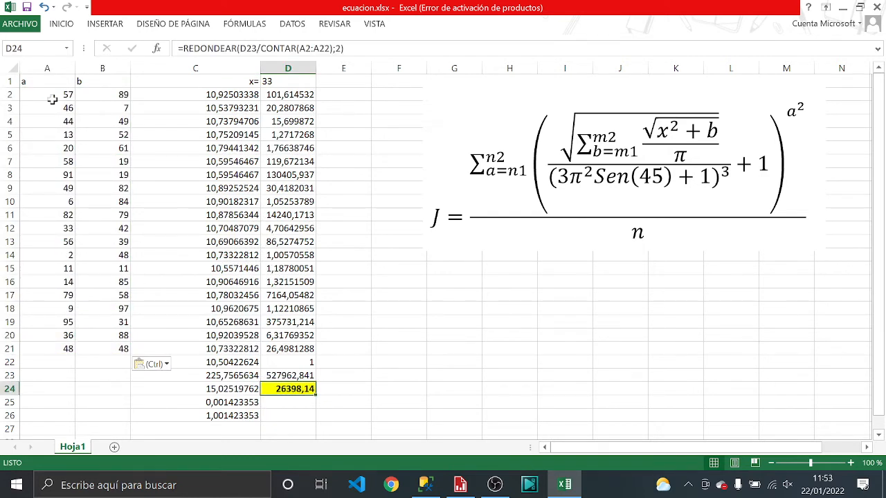
left_click_drag(52, 96, 91, 347)
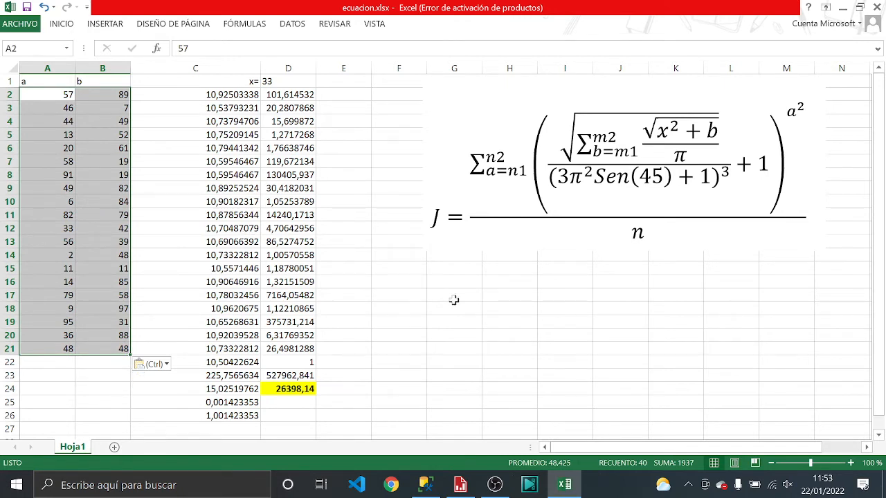
mouse_move(462, 488)
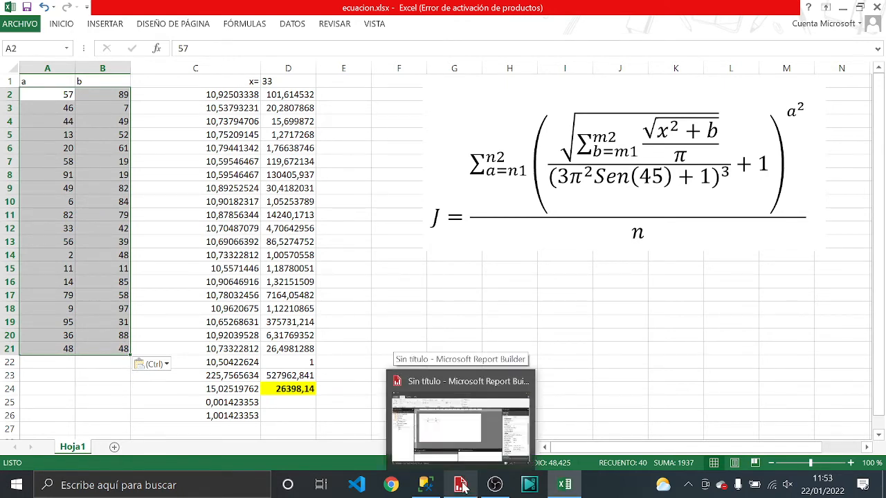
left_click(580, 212)
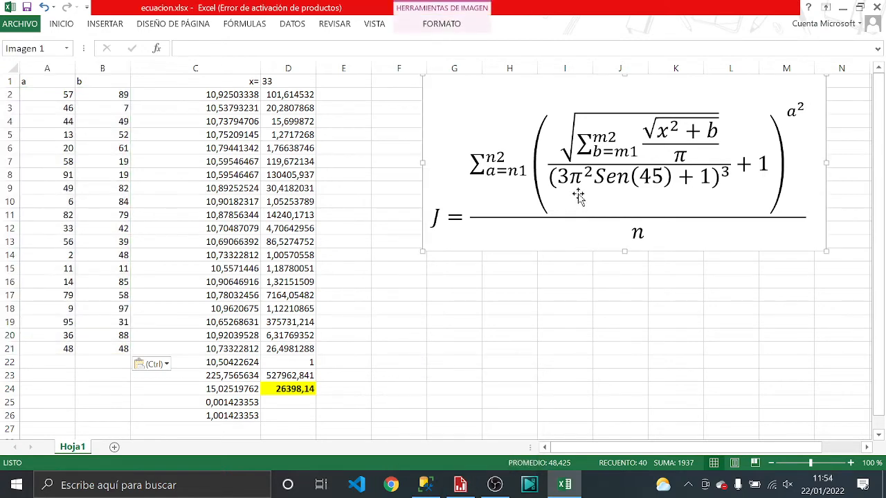
left_click(510, 309)
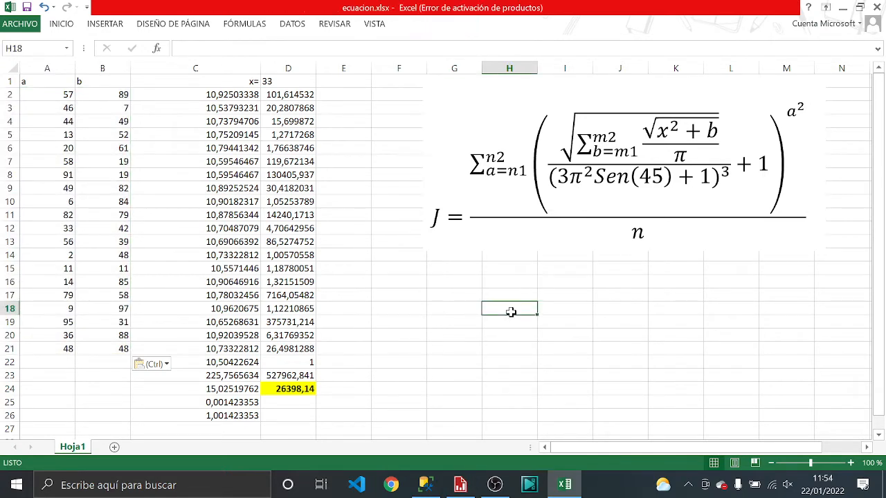
left_click(535, 218)
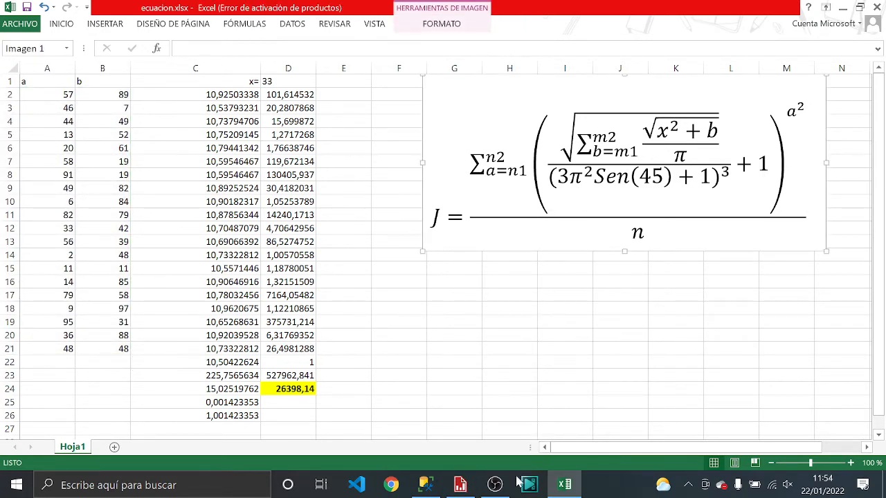
Deselect the equation picture in the Excel workbook and capture its area as a region screenshot.
left_click(461, 488)
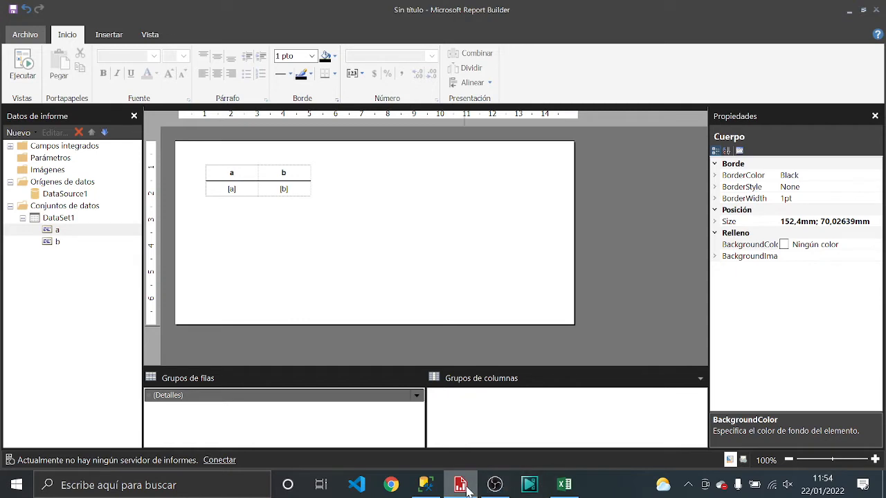
mouse_move(467, 491)
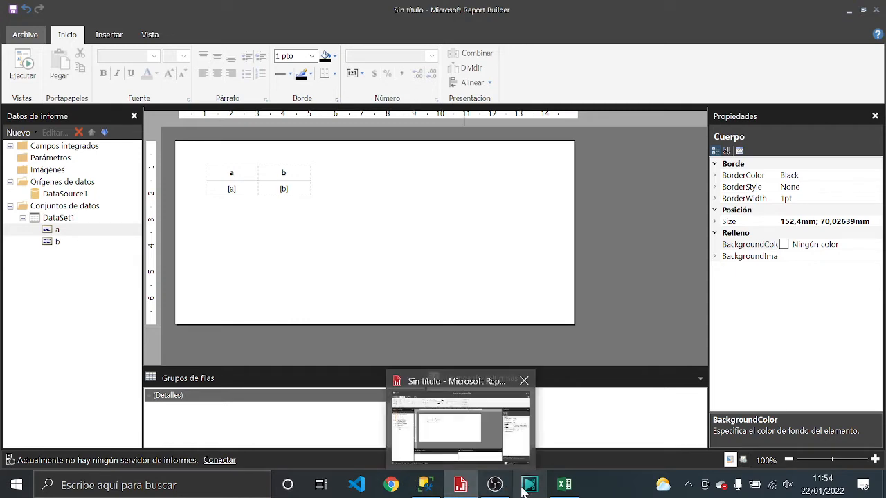
left_click(564, 484)
left_click(391, 327)
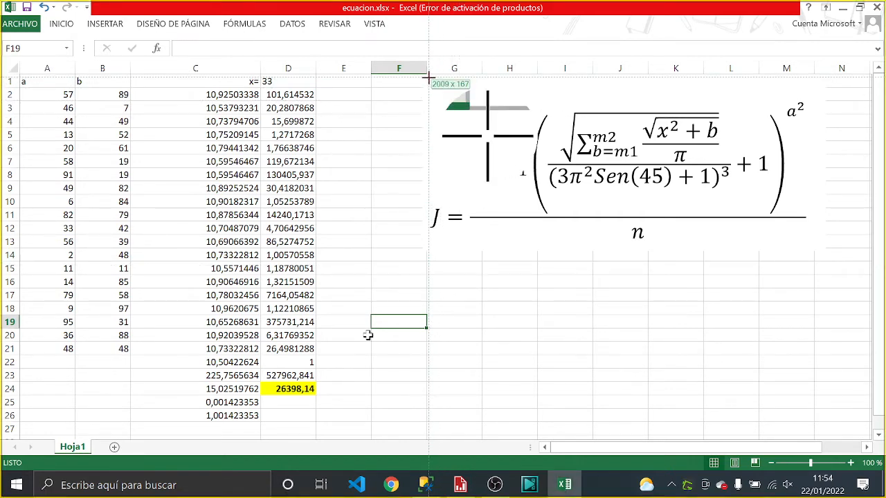
left_click_drag(427, 78, 810, 247)
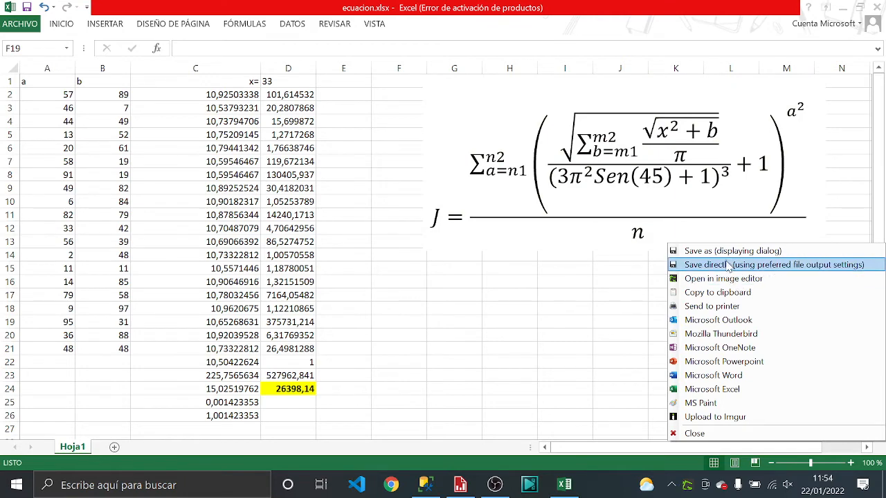
Try to save the captured equation in the Escritorio folder as a JPG file.
left_click(727, 254)
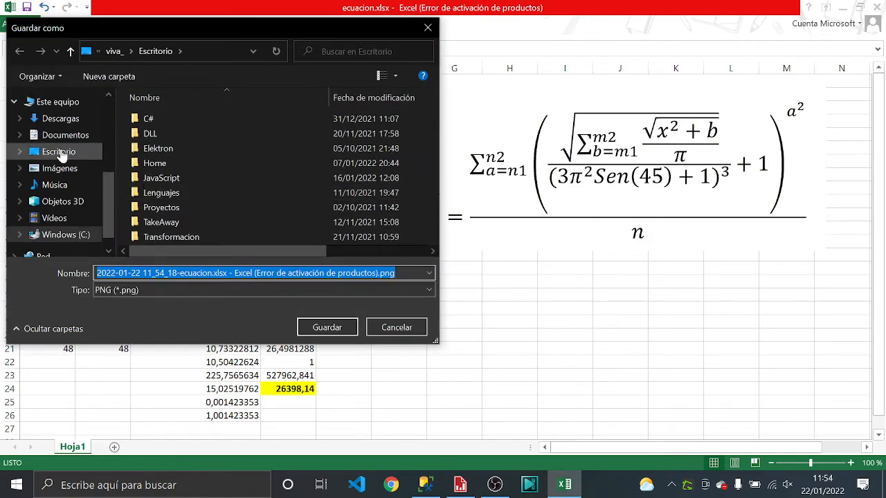
left_click(61, 153)
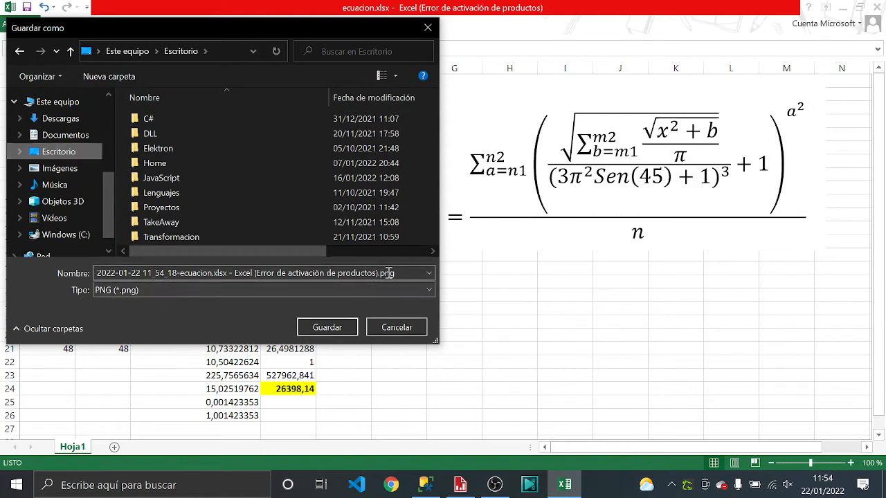
left_click(414, 288)
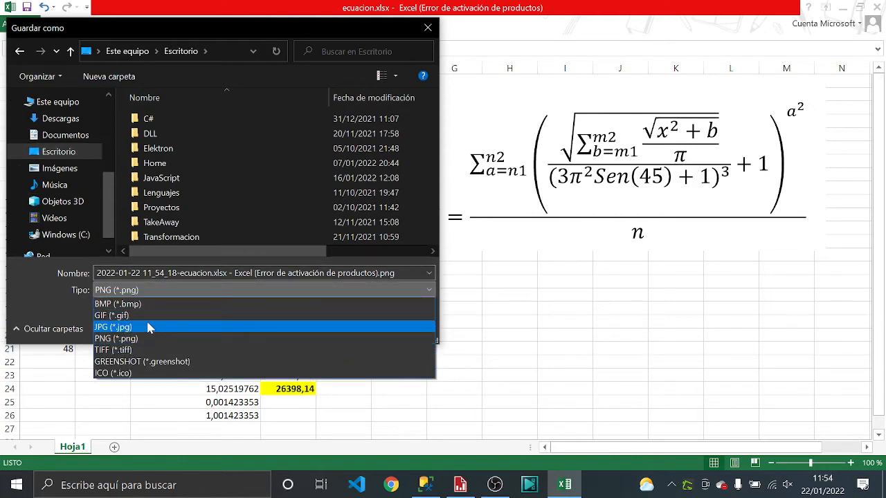
left_click(148, 328)
left_click(410, 274)
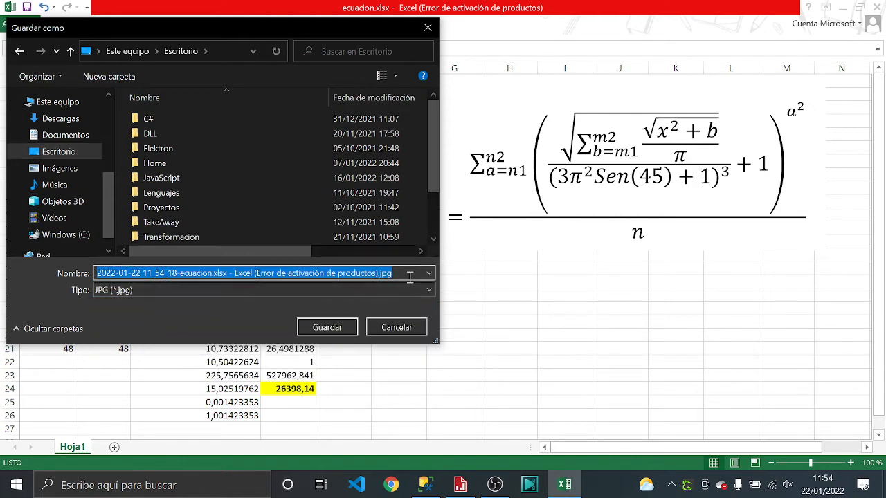
type("formu")
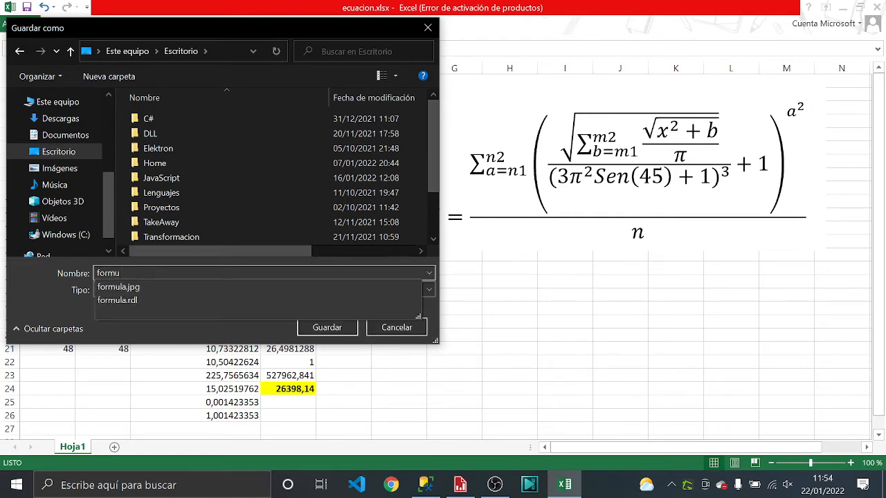
left_click(146, 322)
left_click(387, 333)
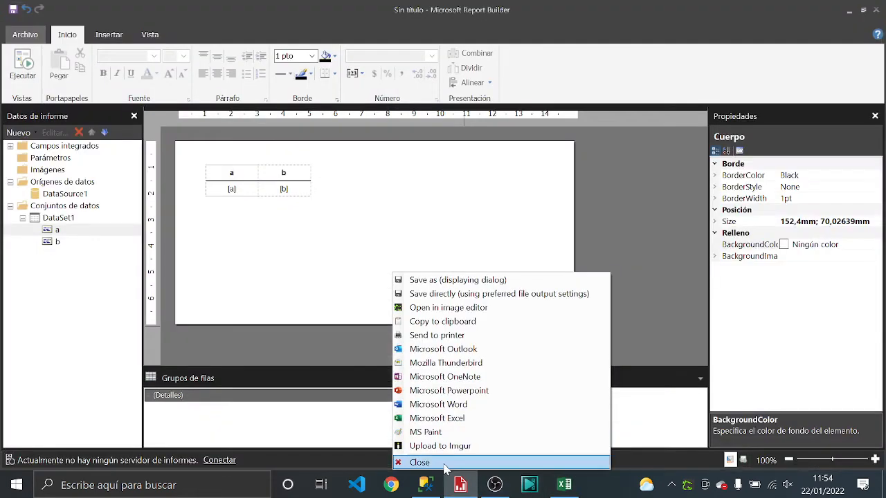
left_click(445, 465)
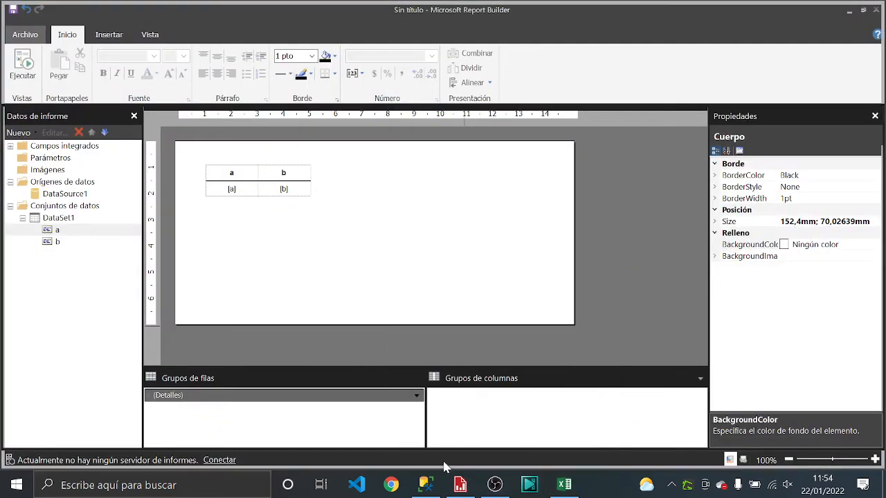
Insert an embedded image about 8 cm wide beside the a/b table in Report Builder, importing formula.jpg from Escritorio.
left_click(109, 35)
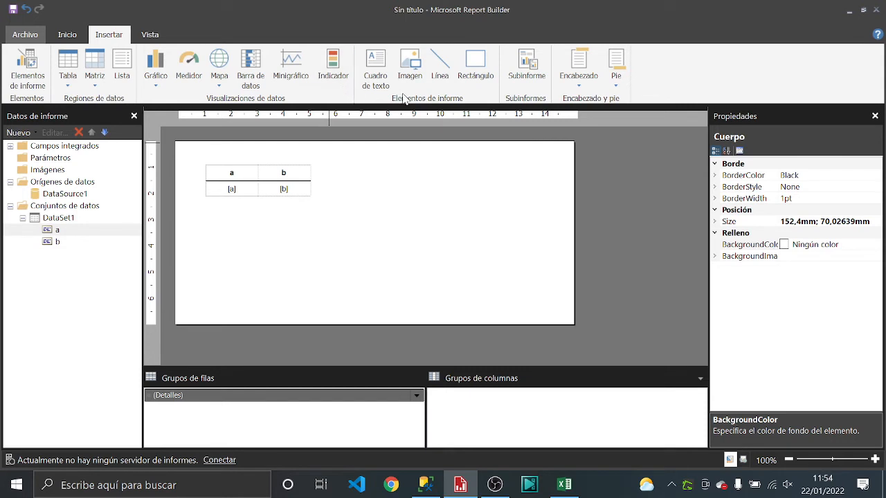
left_click(410, 66)
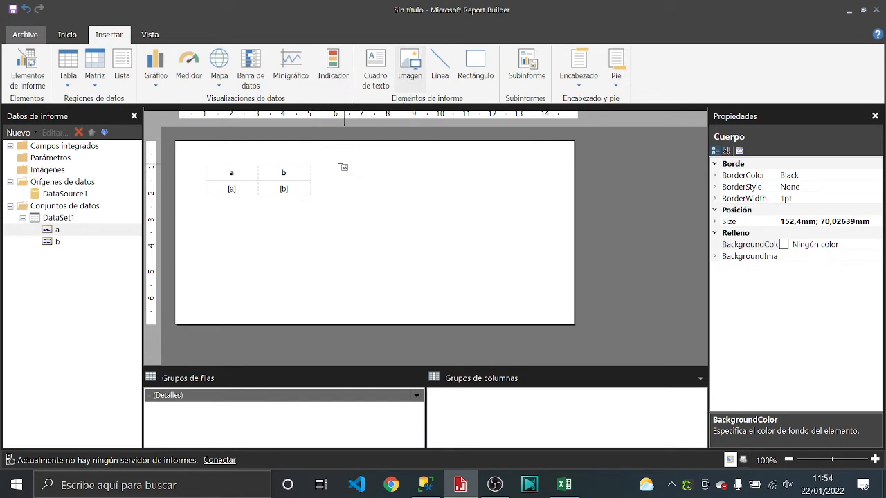
left_click_drag(341, 164, 552, 248)
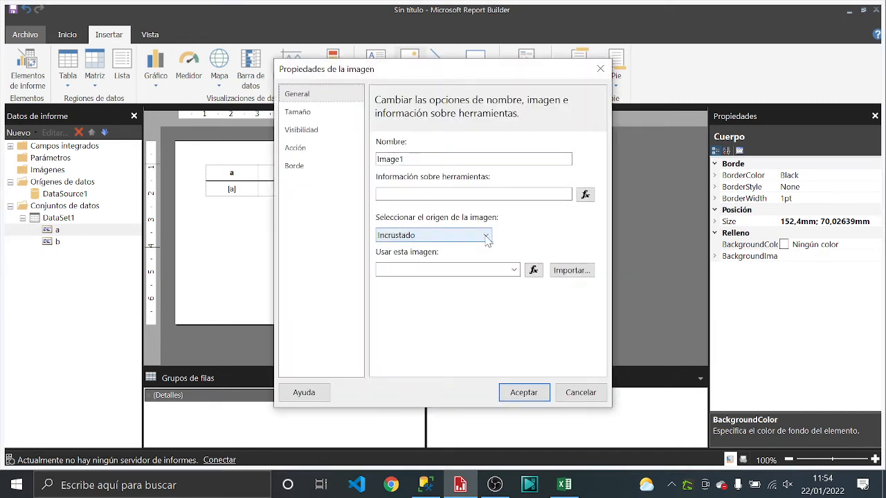
left_click(482, 236)
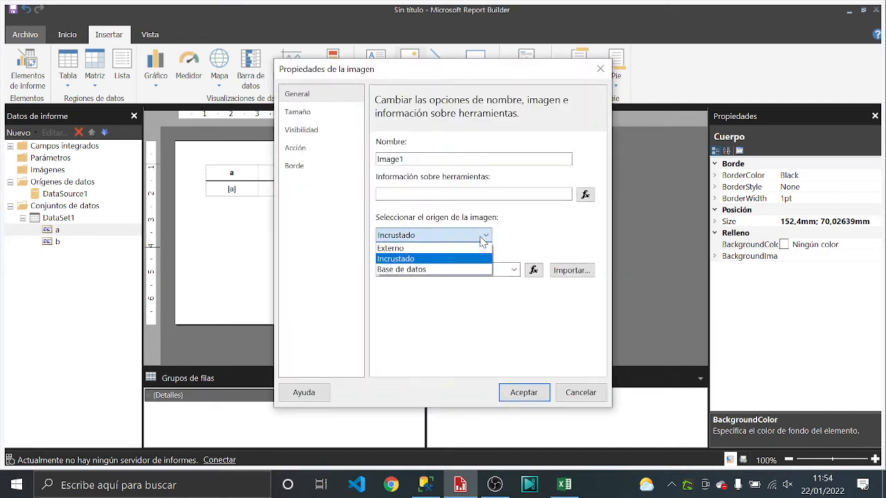
left_click(519, 236)
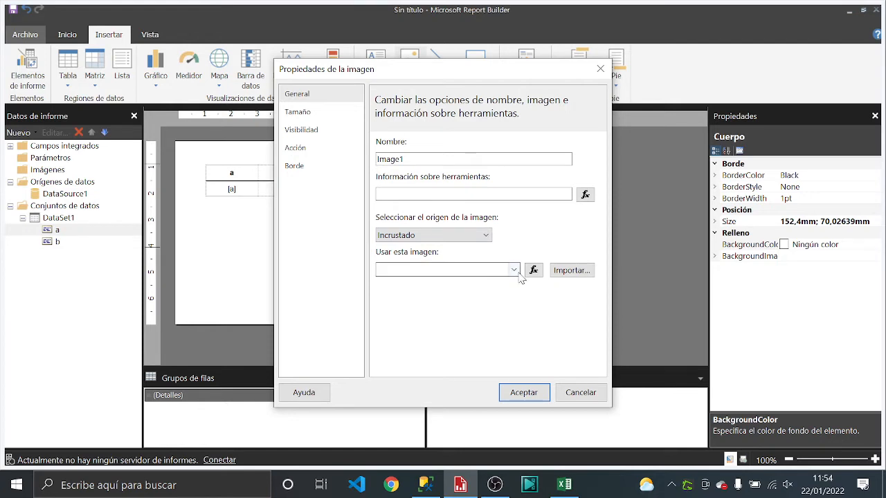
left_click(564, 273)
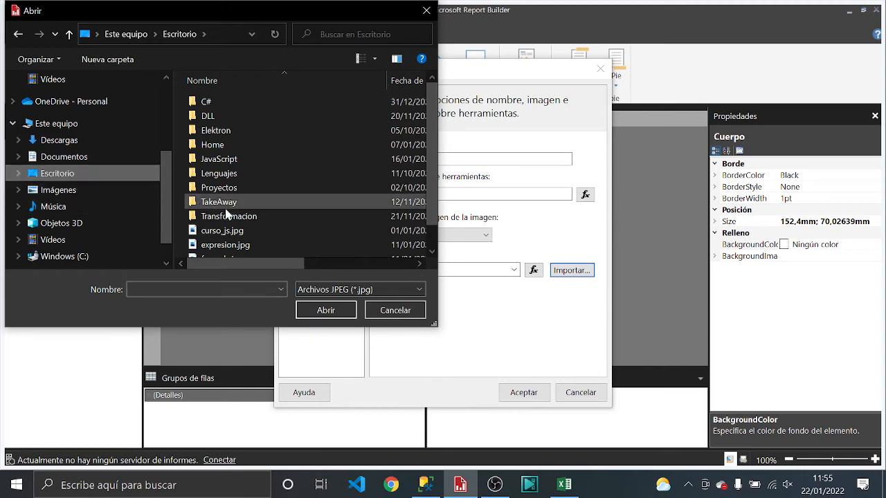
scroll(260, 249, "down", 1)
left_click(229, 236)
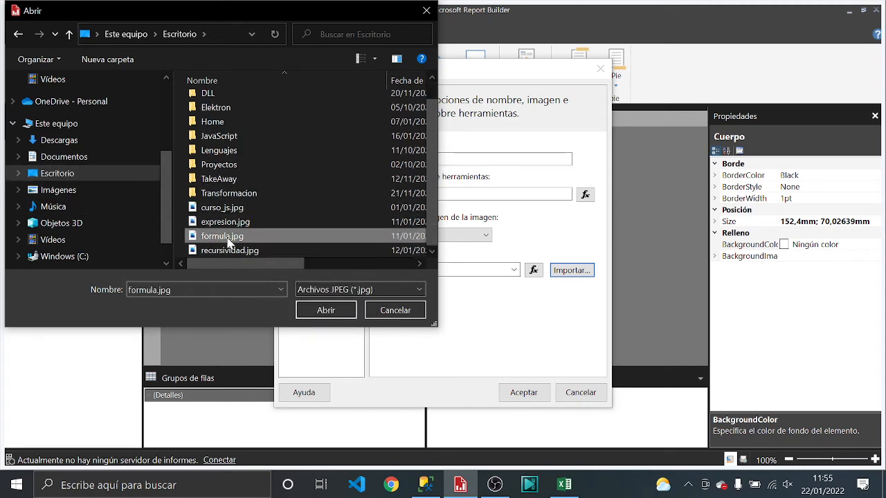
left_click(327, 309)
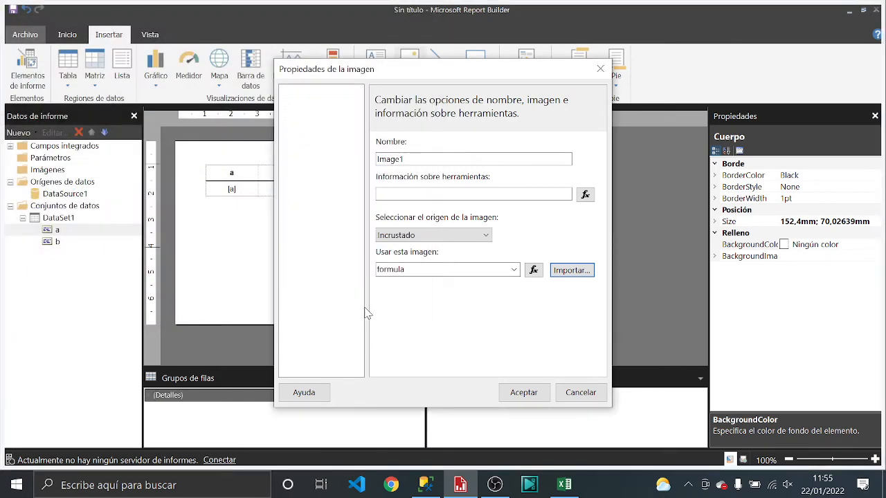
left_click(524, 393)
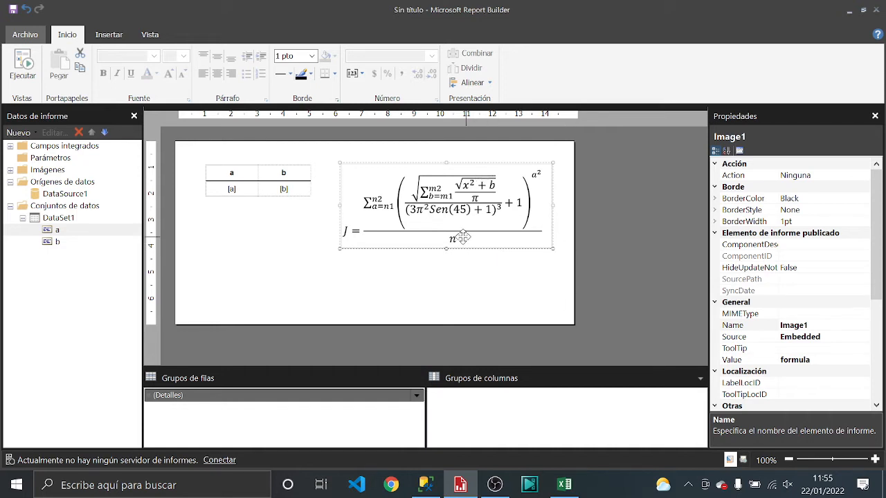
Shrink the row and column groups area to enlarge the design surface, and zoom the report to 132%.
scroll(460, 205, "up", 1)
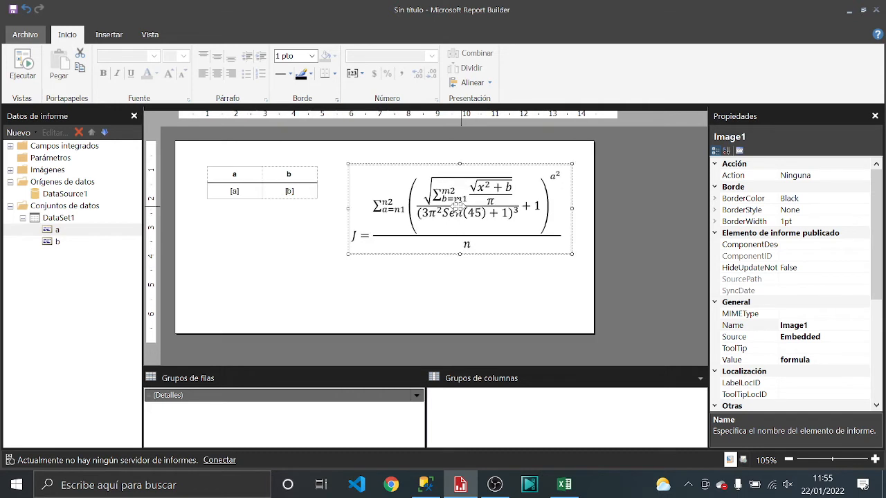
scroll(457, 205, "up", 2)
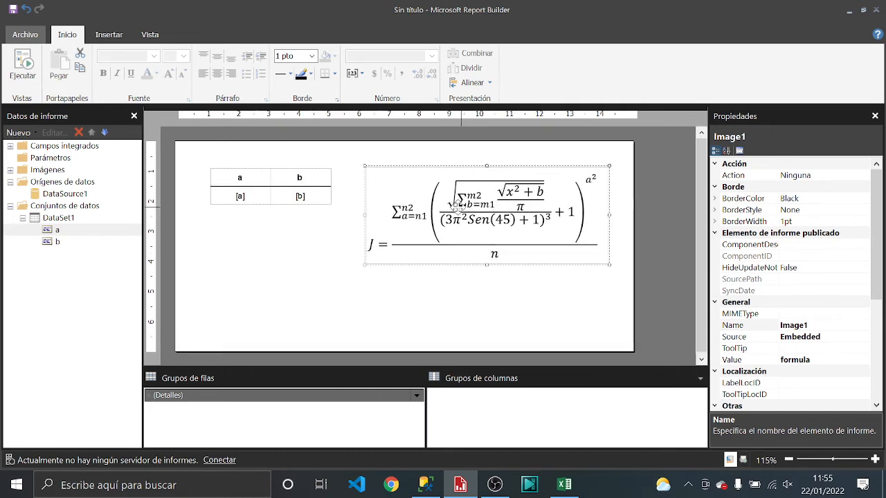
scroll(459, 205, "up", 1)
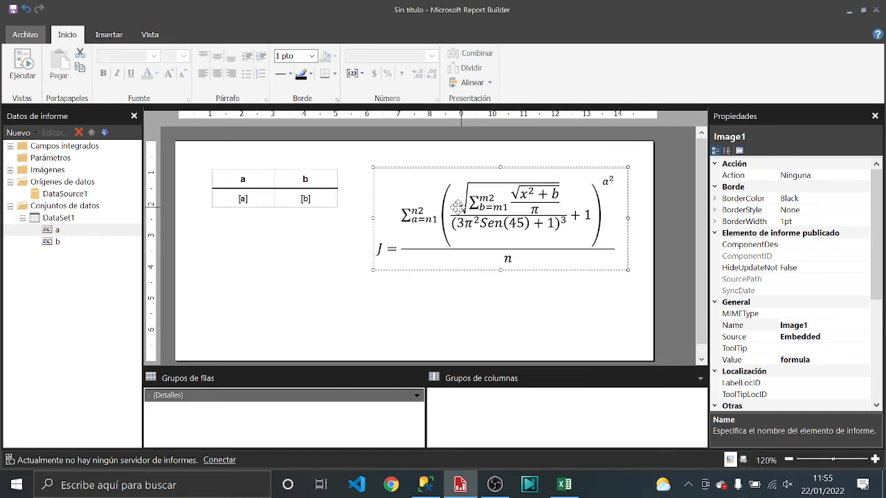
left_click(705, 378)
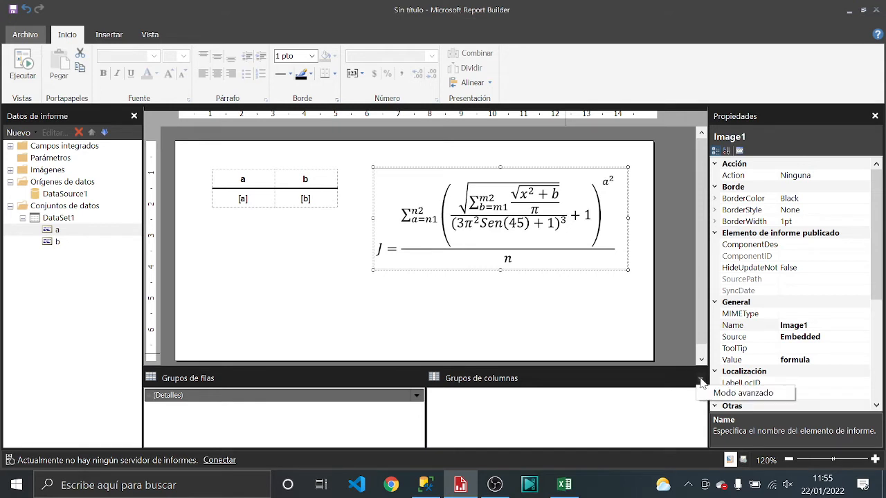
left_click(605, 376)
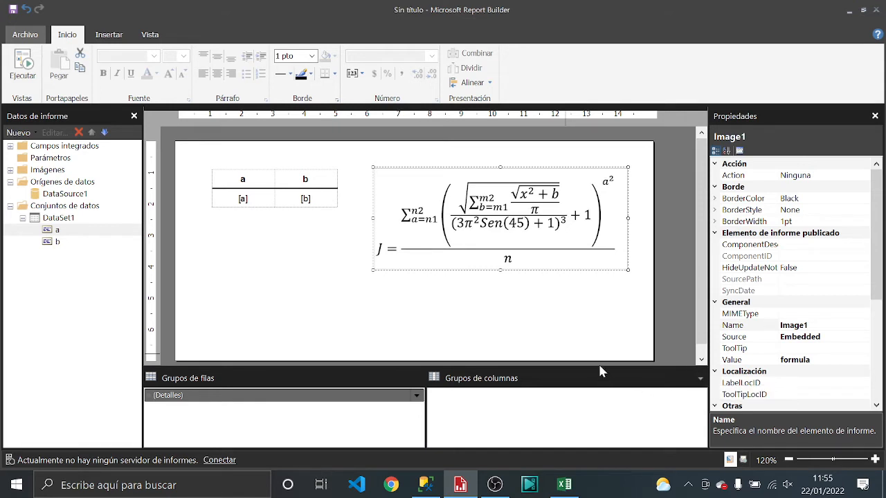
left_click_drag(600, 366, 600, 438)
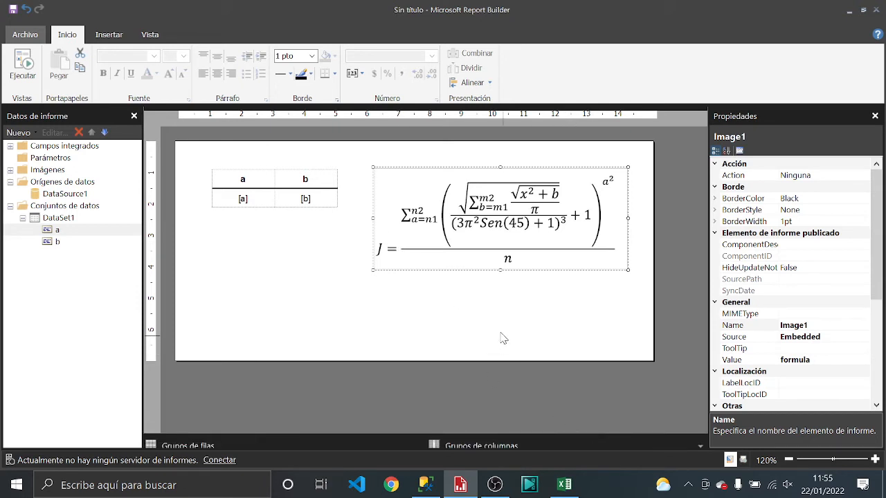
scroll(499, 315, "up", 1)
scroll(502, 319, "up", 1)
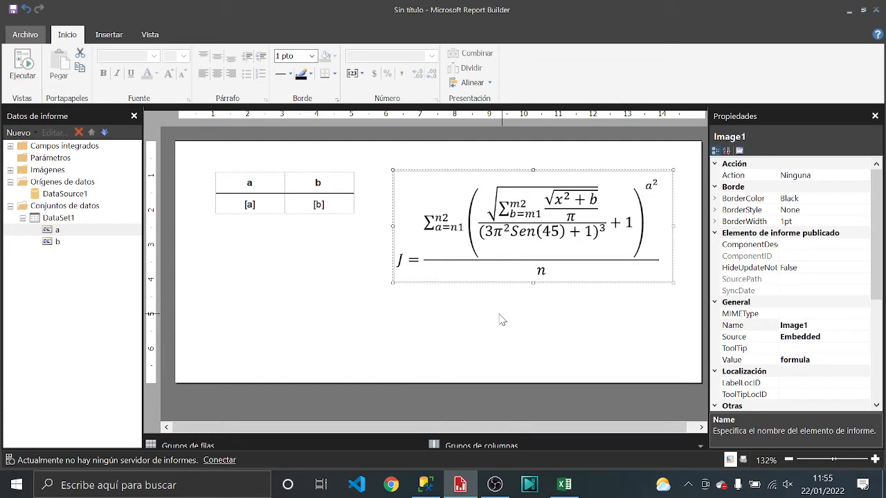
Insert a row below the [a]/[b] detail row of the table, outside the details group.
left_click(297, 209)
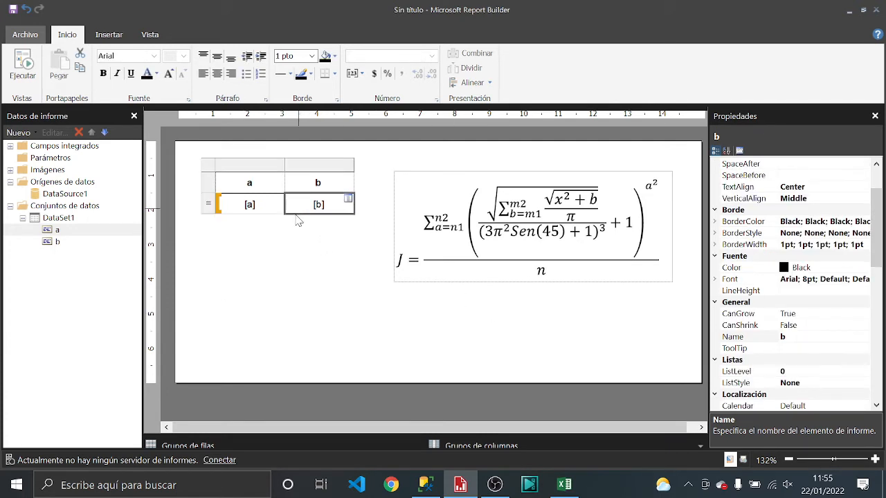
left_click(211, 206)
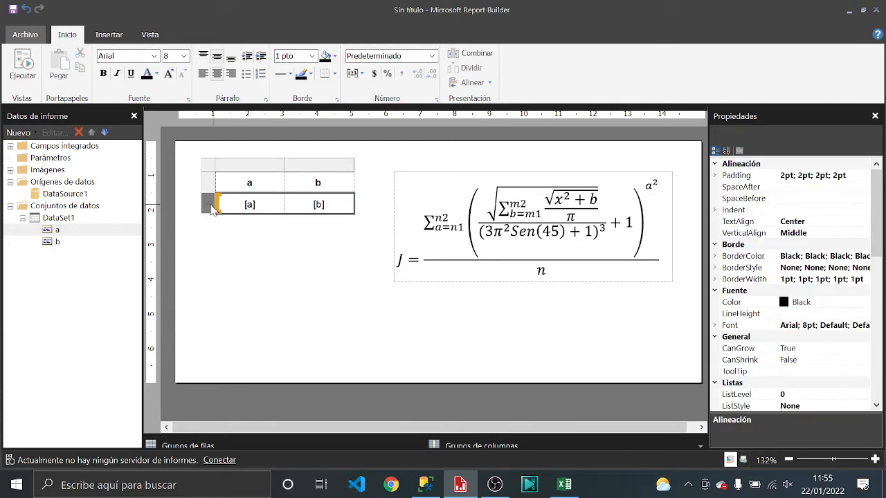
right_click(211, 206)
mouse_move(266, 213)
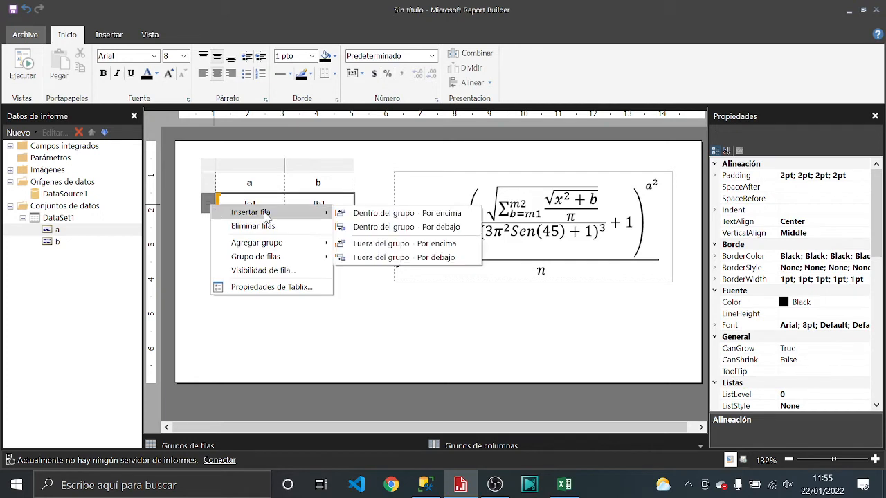
left_click(403, 259)
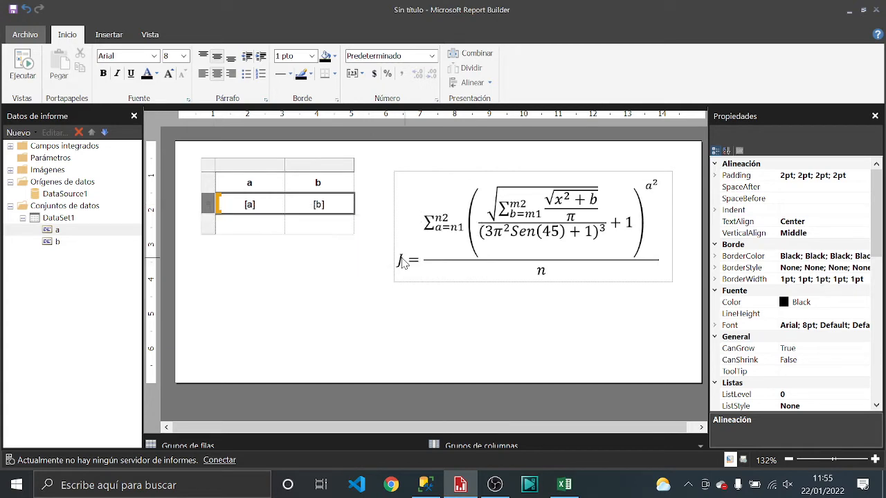
Enter "J=" in the new row's cell under column a and align the text right.
left_click(308, 225)
left_click(257, 233)
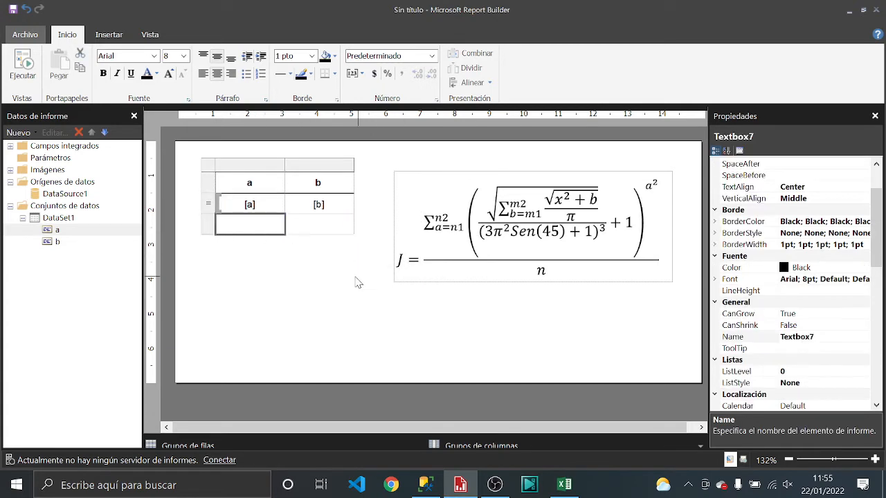
type("J=")
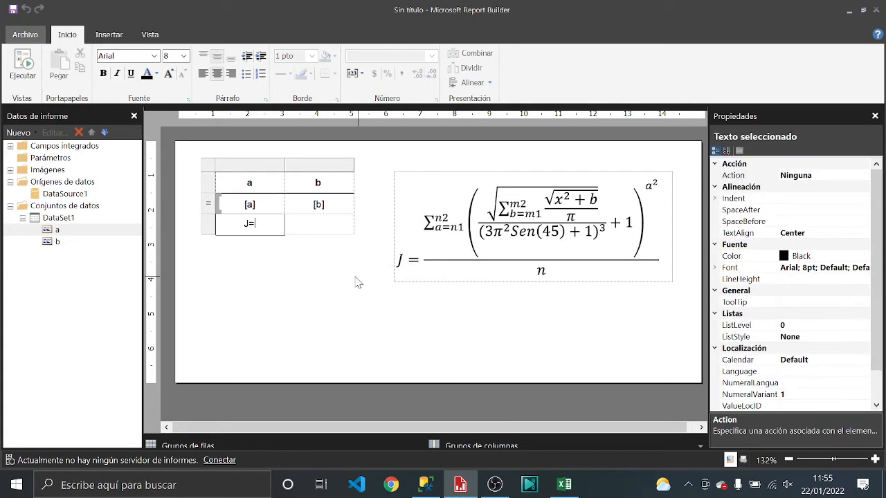
left_click(231, 75)
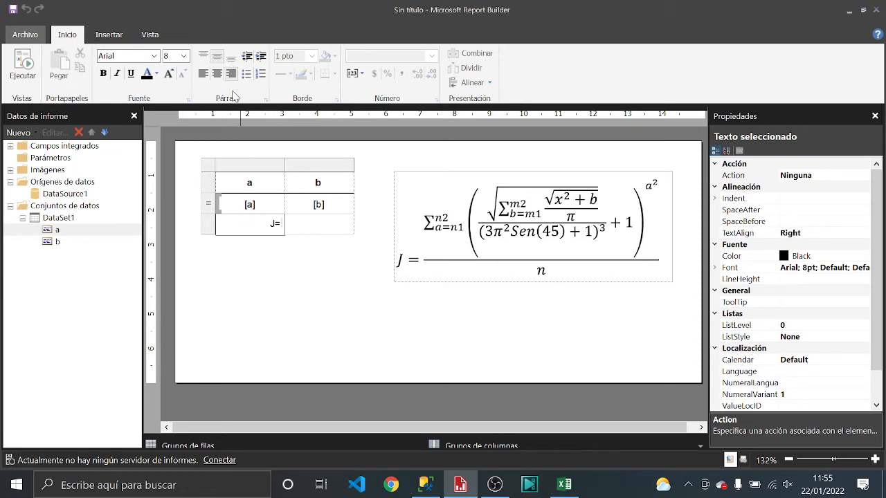
left_click(253, 285)
left_click(272, 224)
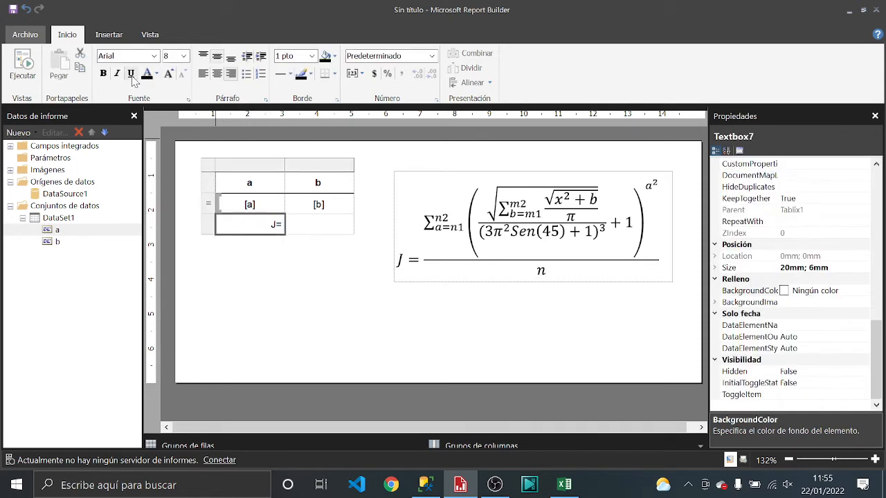
Make the "J=" text bold and open the expression editor for the empty cell beside it.
left_click(103, 74)
left_click(340, 227)
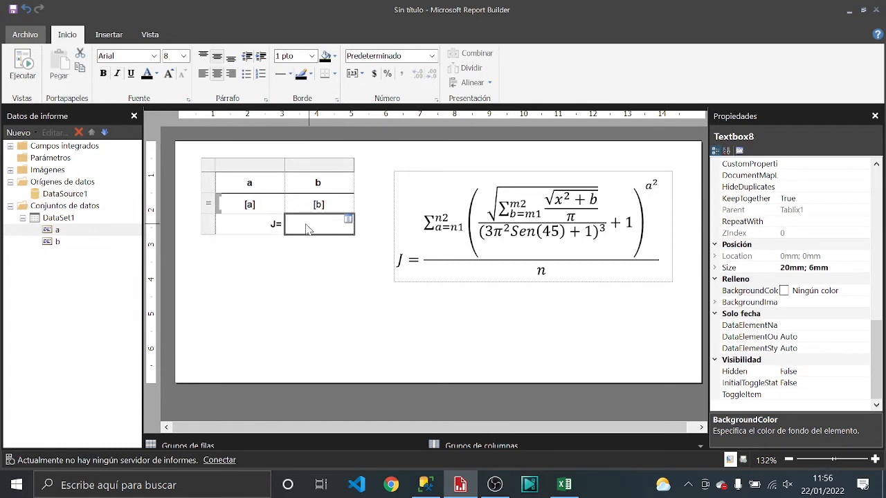
right_click(309, 230)
left_click(351, 334)
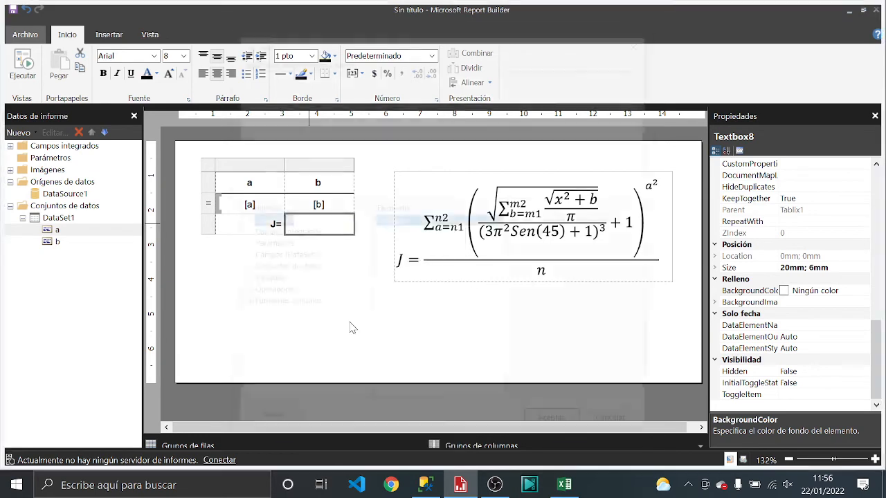
left_click_drag(534, 47, 333, 32)
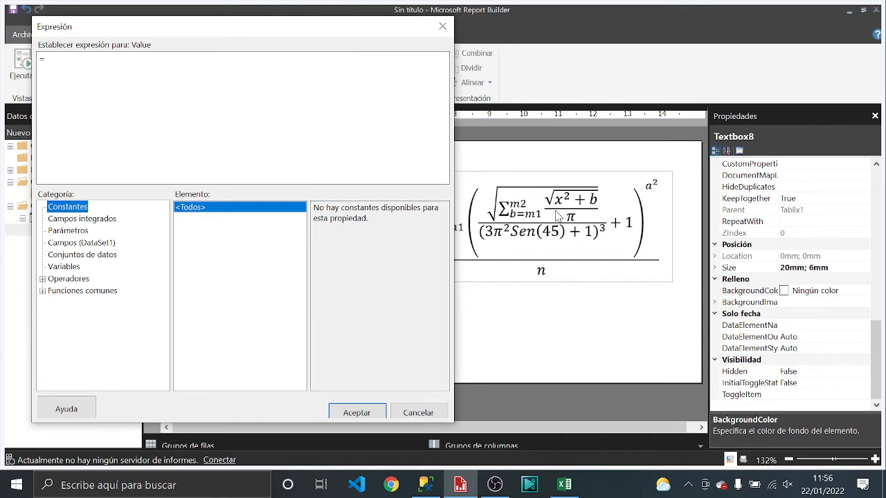
Examine the DataSet1 fields and the arithmetic, comparison, concatenation, logical and bit-shift operators available for the expression.
left_click(82, 244)
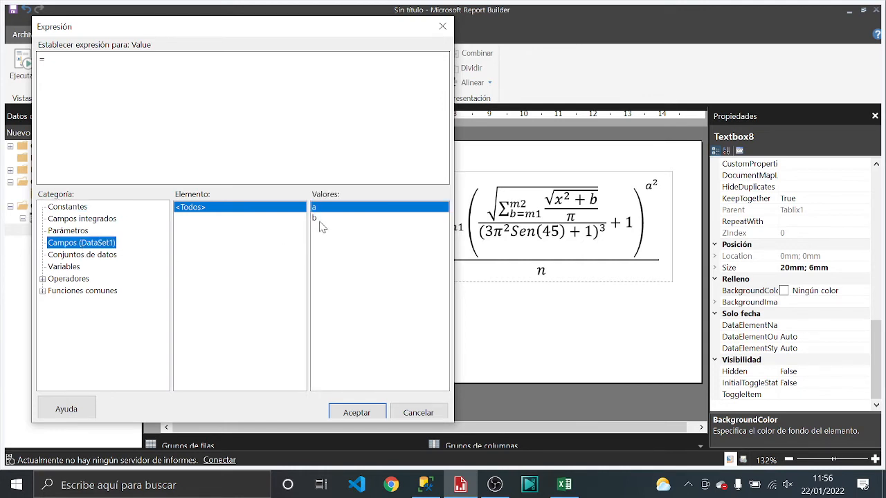
left_click(329, 219)
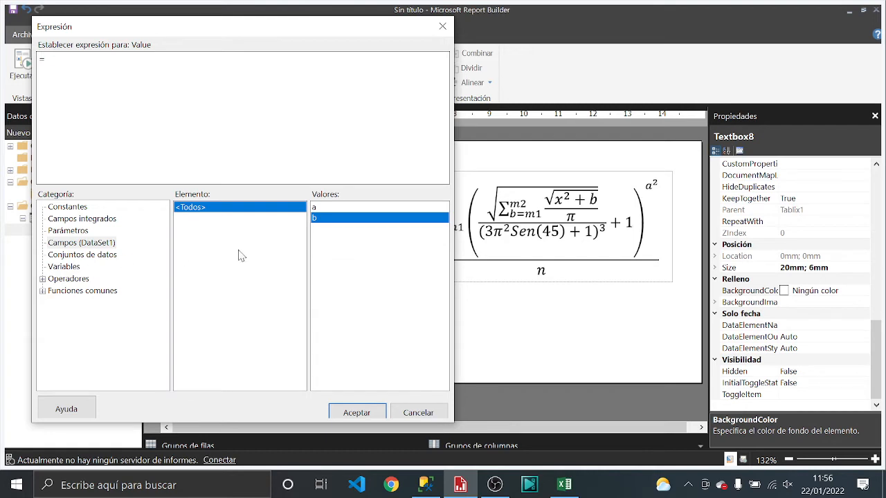
left_click(42, 279)
left_click(89, 293)
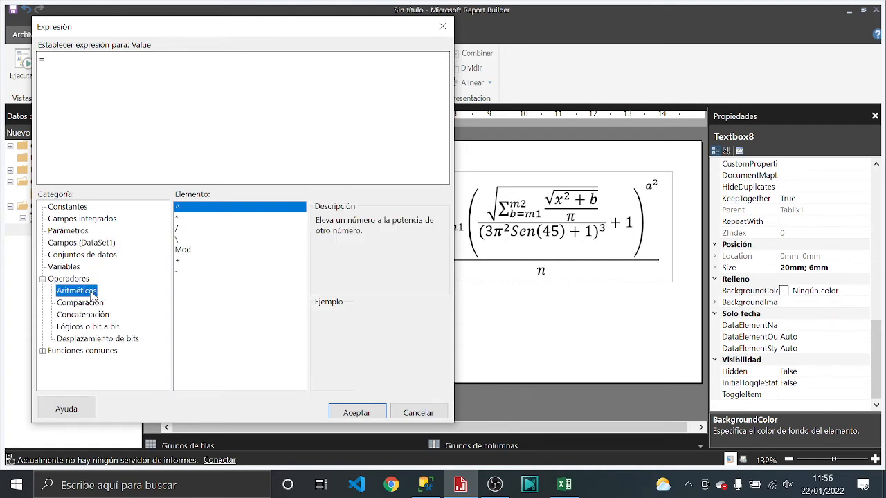
left_click(87, 305)
left_click(84, 316)
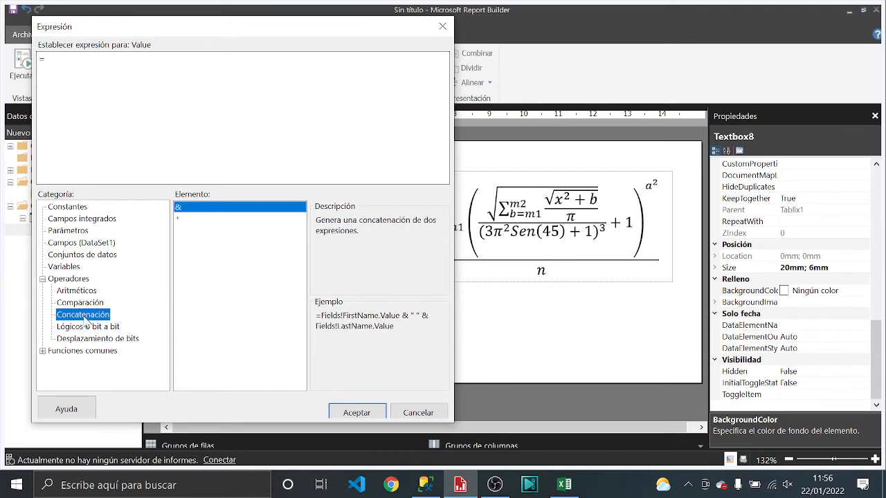
left_click(86, 327)
left_click(111, 339)
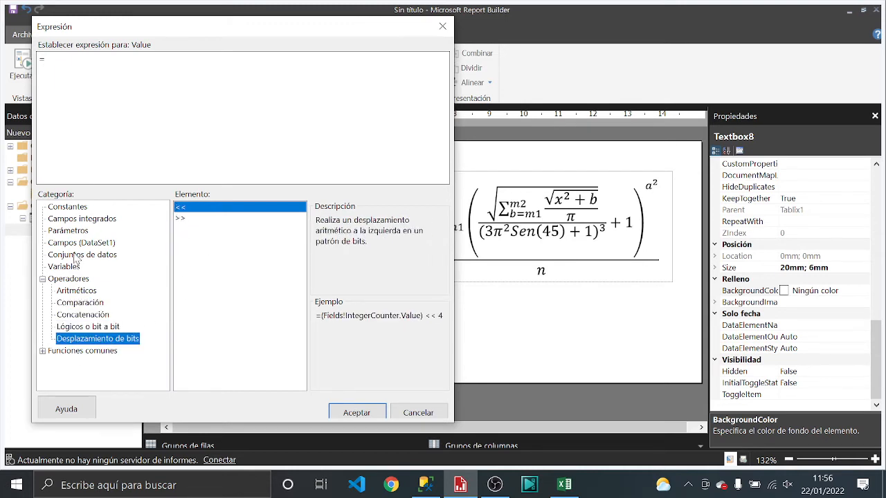
Examine the common text, date and time, and math functions available for the expression.
left_click(42, 351)
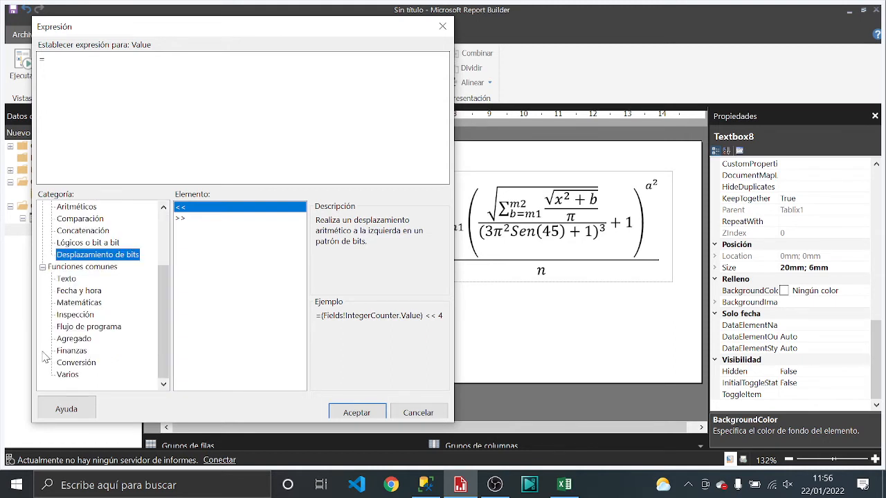
left_click(68, 279)
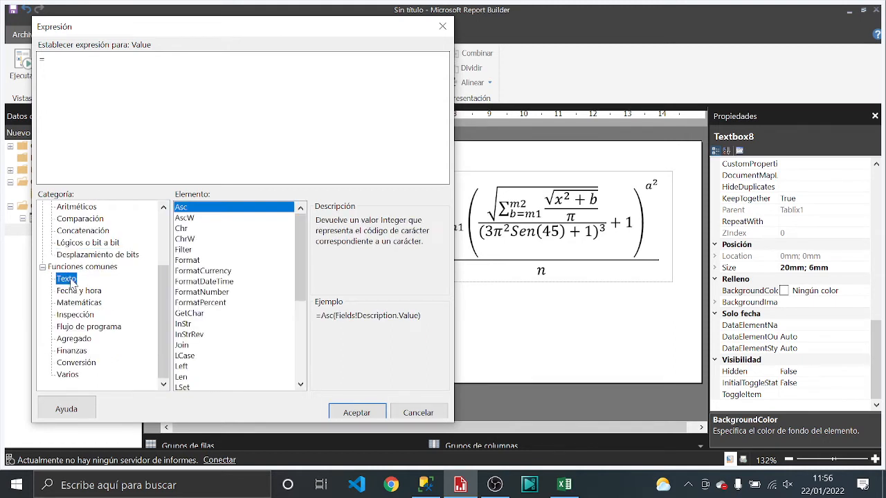
left_click_drag(291, 257, 289, 343)
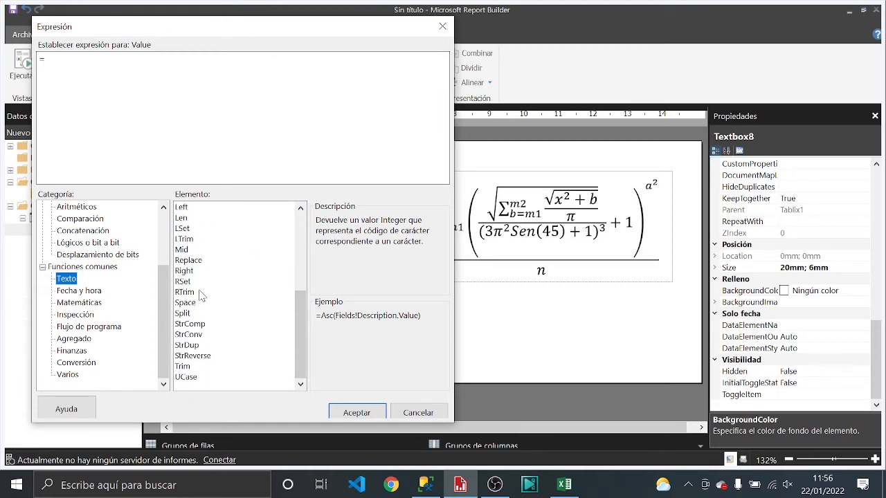
left_click(71, 292)
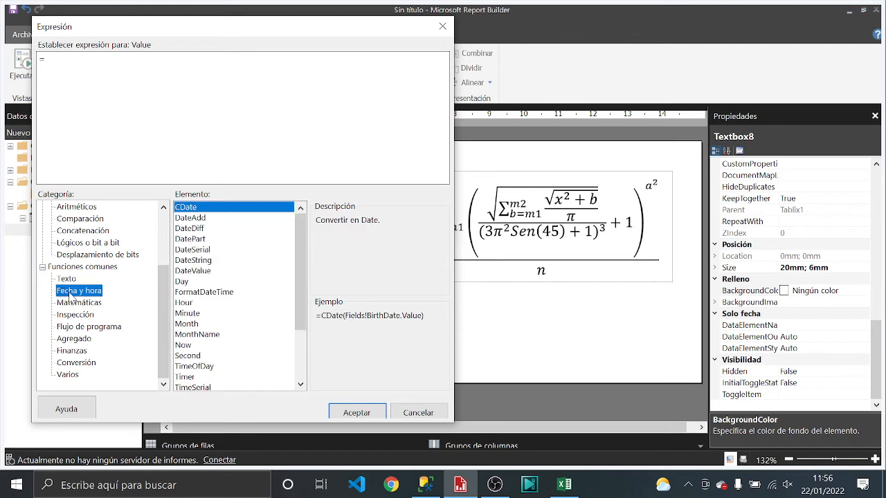
scroll(256, 302, "down", 3)
left_click(78, 303)
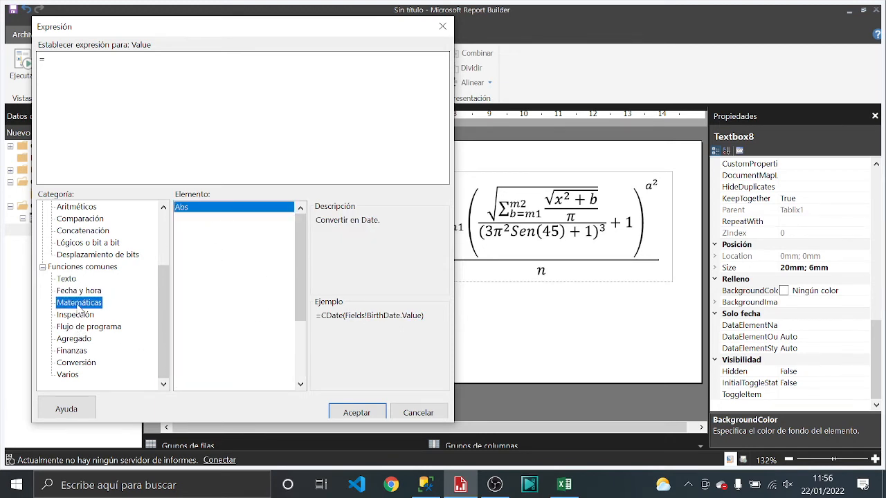
scroll(228, 299, "down", 3)
scroll(229, 301, "down", 1)
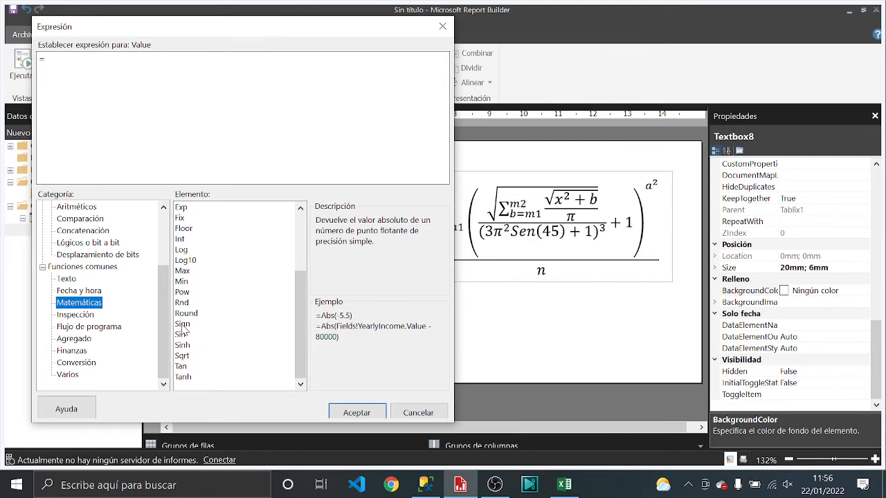
scroll(187, 284, "up", 3)
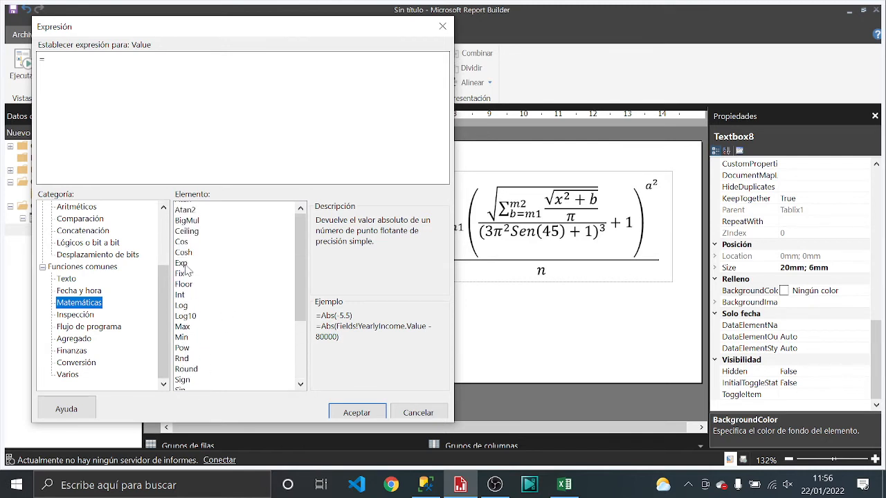
Review the descriptions and examples of the inspection functions and the program flow functions Choose, IIf and Switch.
left_click(91, 315)
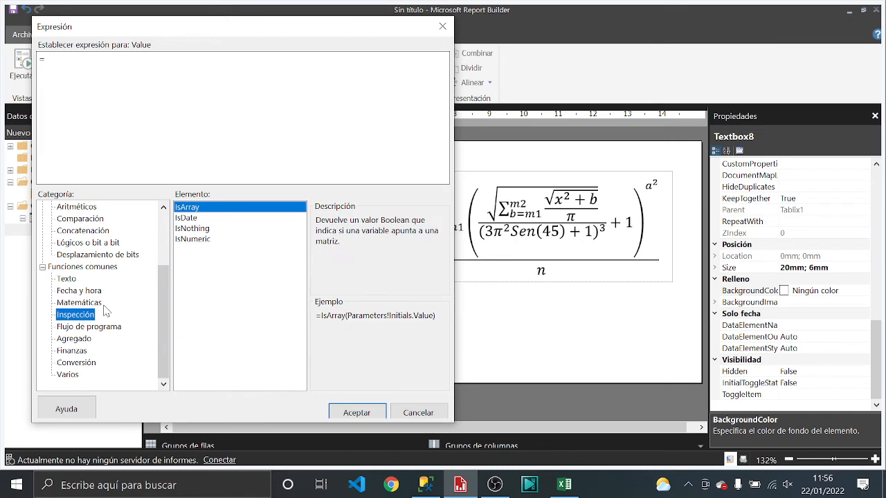
left_click(195, 218)
left_click(208, 229)
left_click(195, 239)
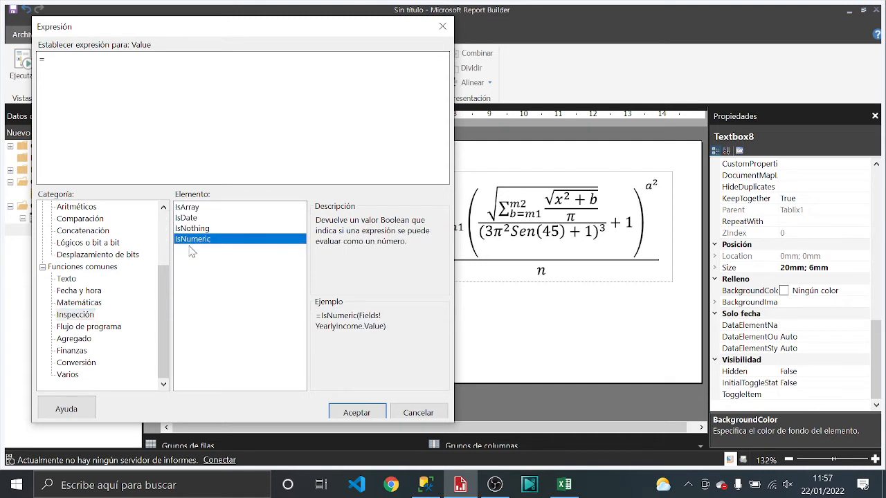
left_click(80, 328)
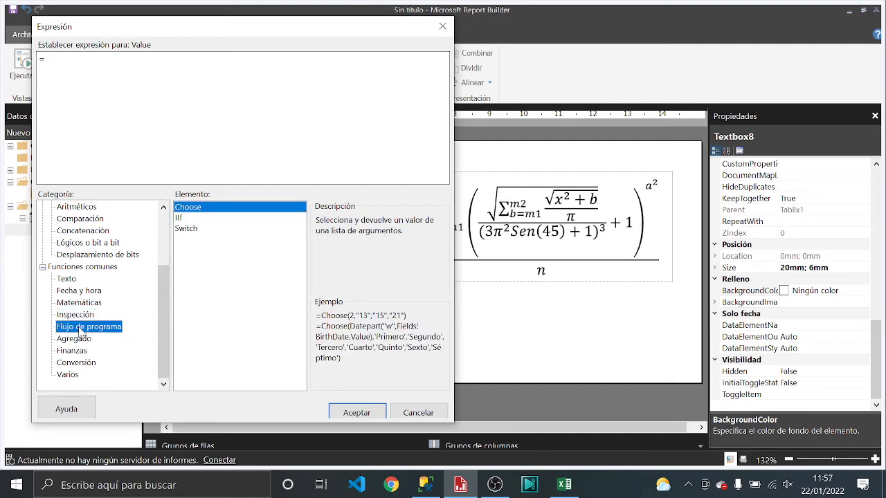
left_click(194, 218)
left_click(198, 209)
left_click(195, 220)
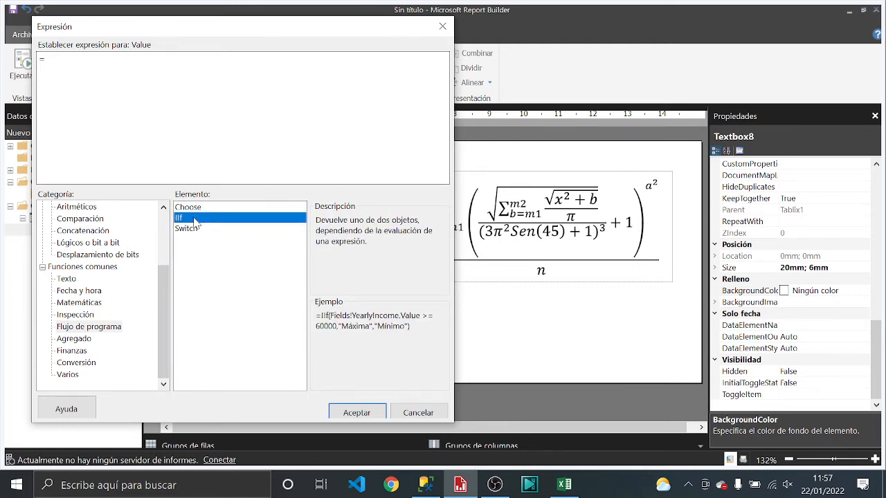
left_click(191, 232)
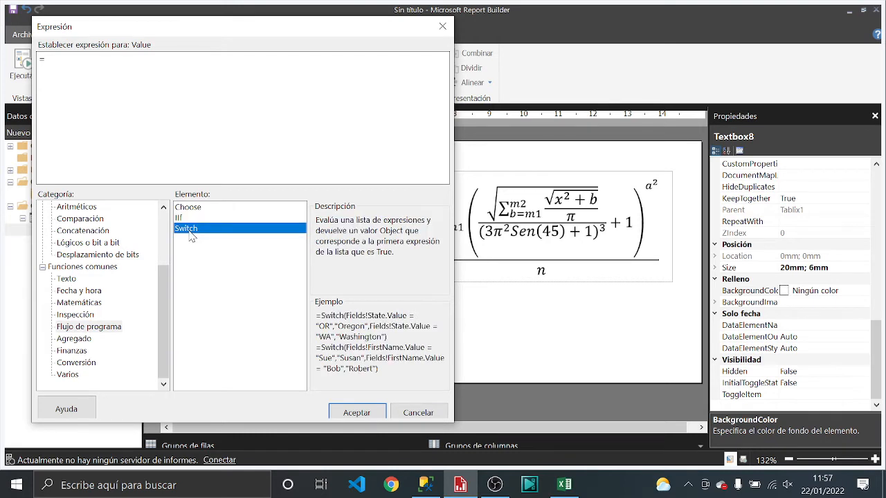
left_click(196, 207)
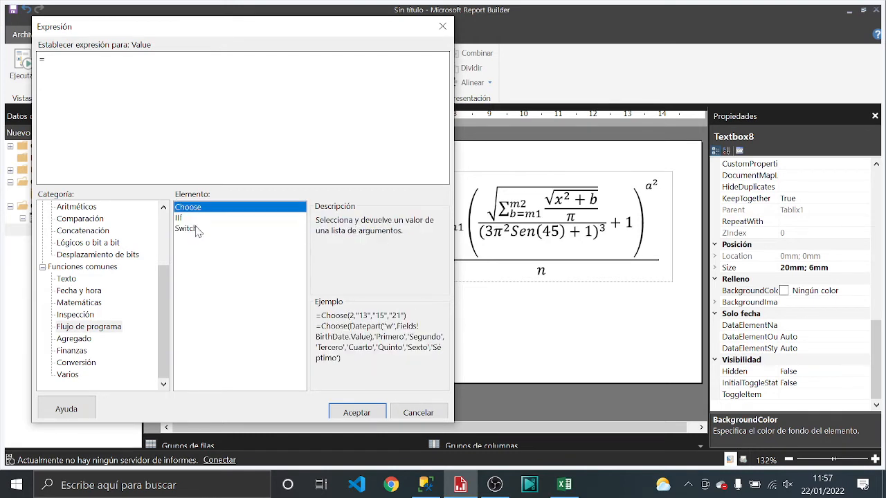
left_click(196, 231)
left_click(188, 219)
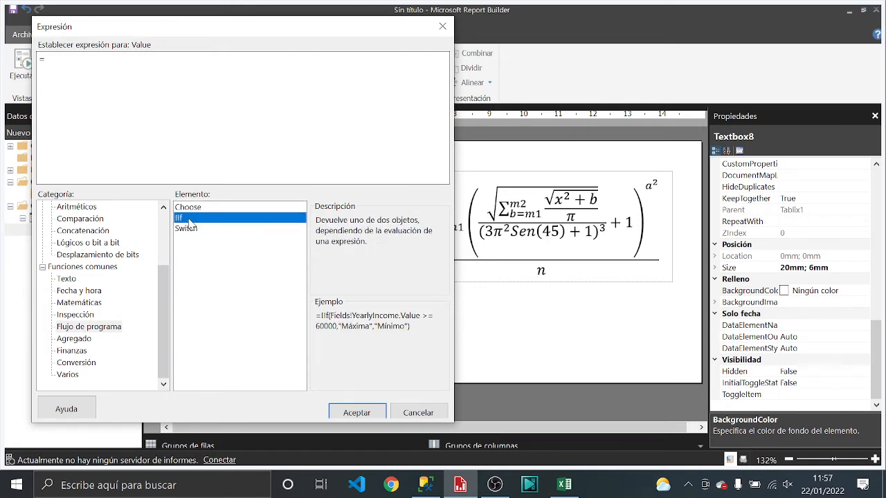
Review the Sum and Count aggregate functions and leave the expression editor without saving.
left_click(88, 340)
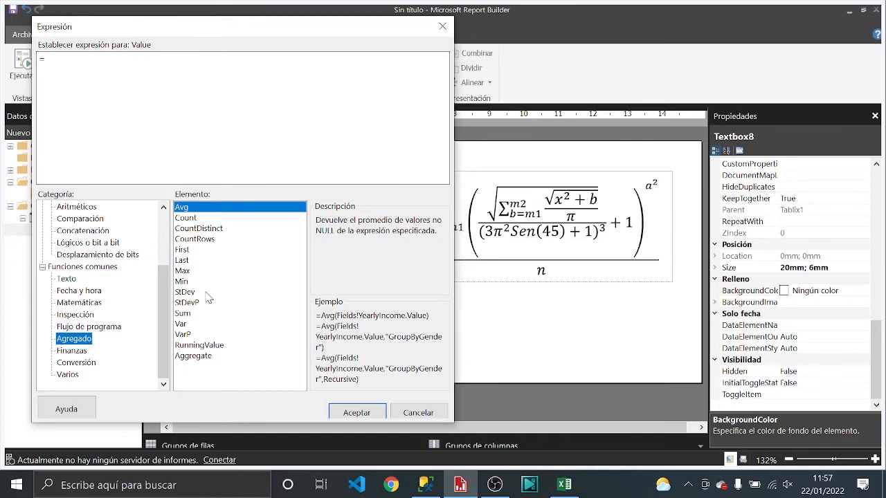
left_click(192, 315)
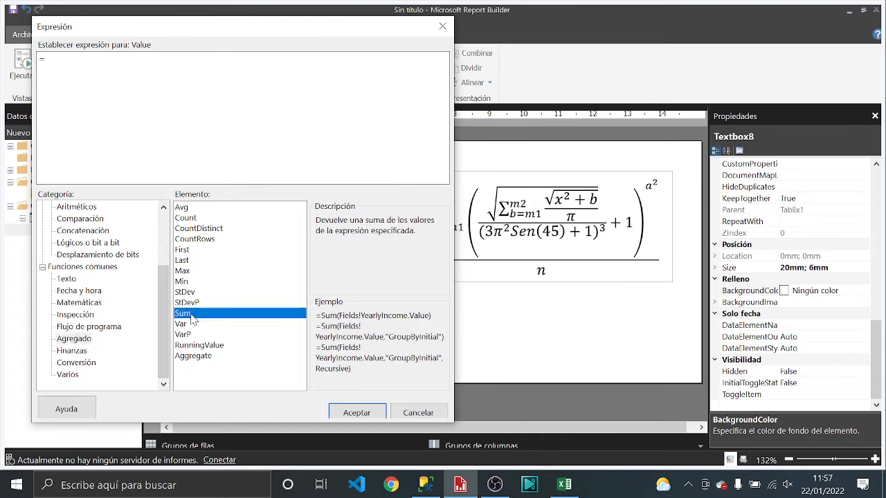
left_click(207, 221)
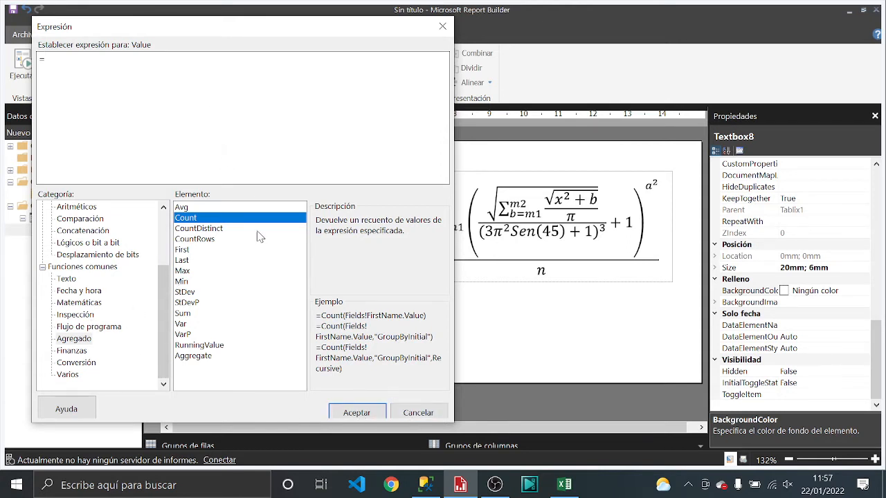
left_click(416, 415)
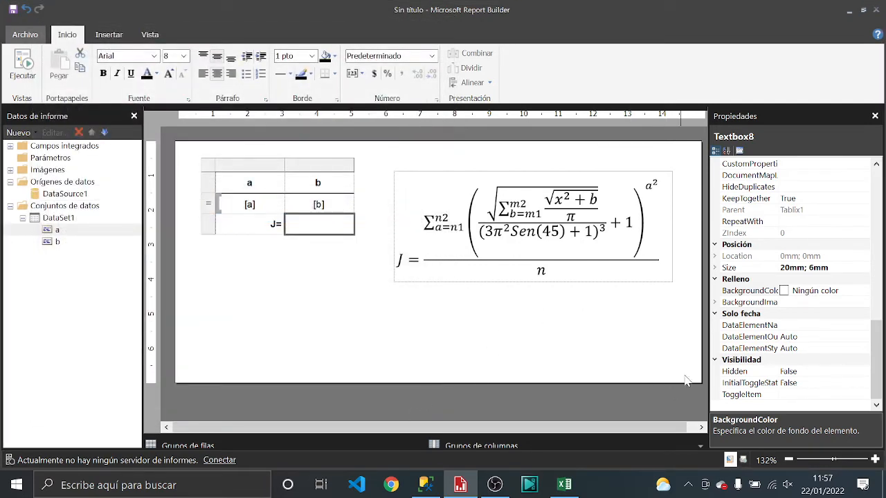
Narrow the report body to about 146.5 mm, and check the custom code section of the report properties.
left_click_drag(702, 339, 674, 338)
right_click(696, 305)
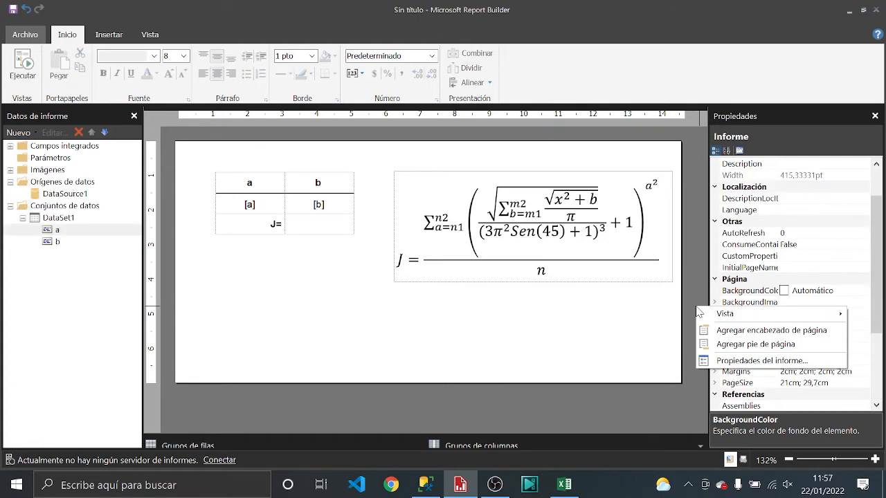
left_click(757, 361)
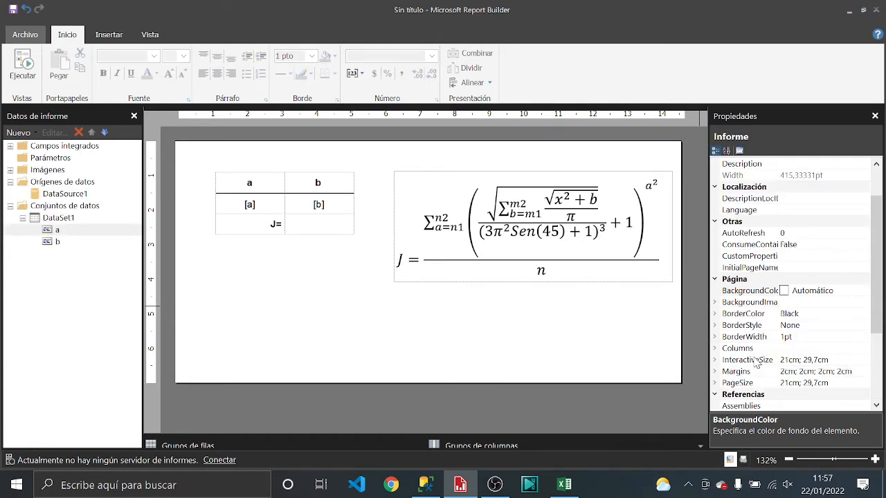
left_click(320, 126)
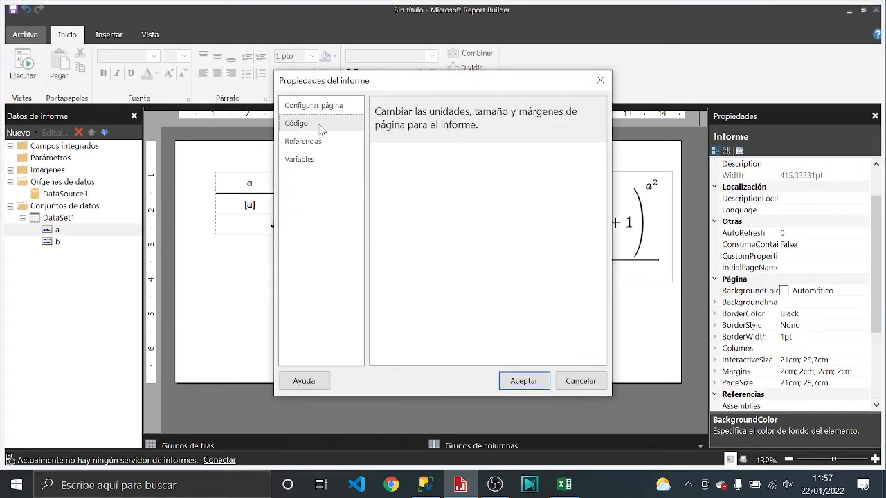
left_click_drag(429, 86, 323, 92)
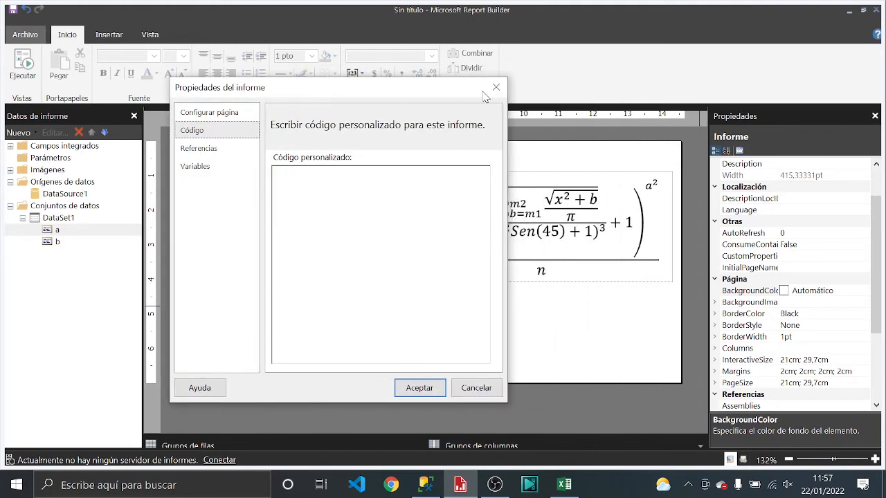
left_click(496, 87)
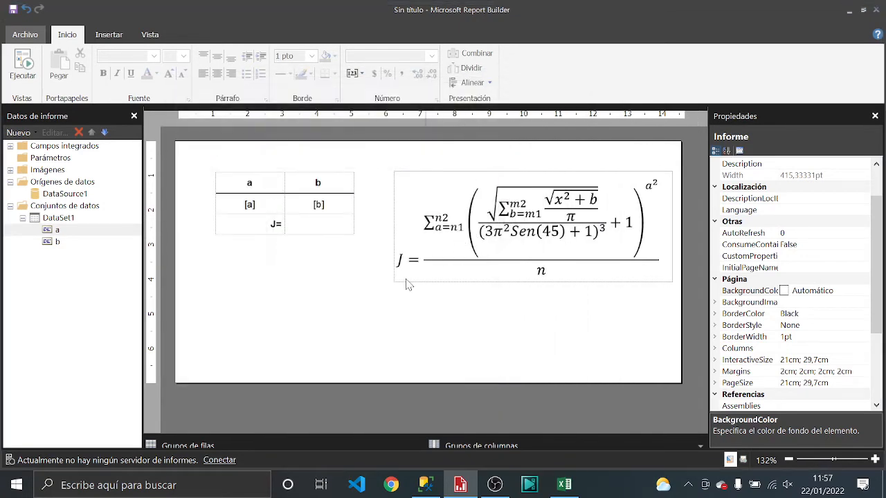
Set the expression of the cell beside "J=" to =System.Math.PI.
left_click(317, 227)
left_click(311, 238)
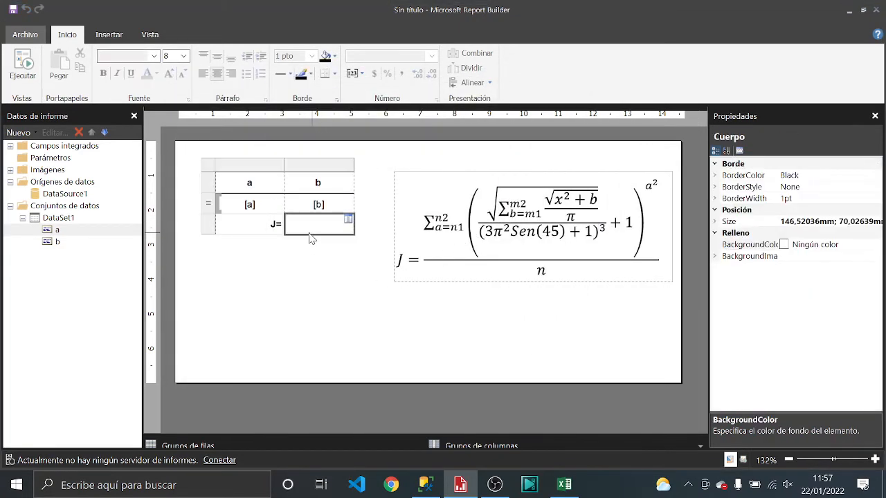
right_click(309, 233)
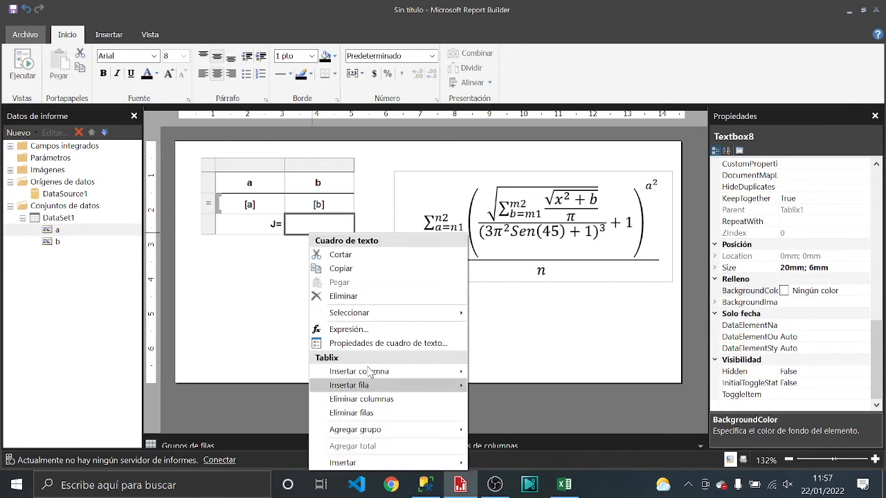
left_click(363, 330)
left_click(330, 96)
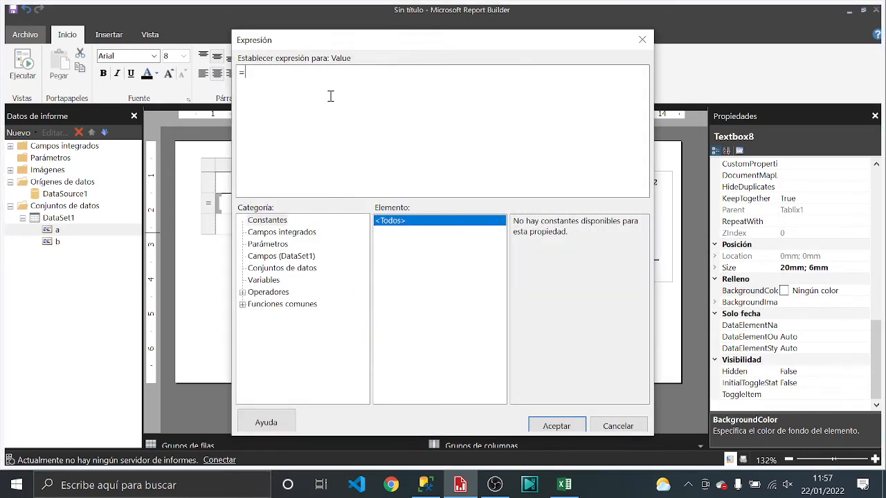
type("System.Math.PI")
left_click(553, 425)
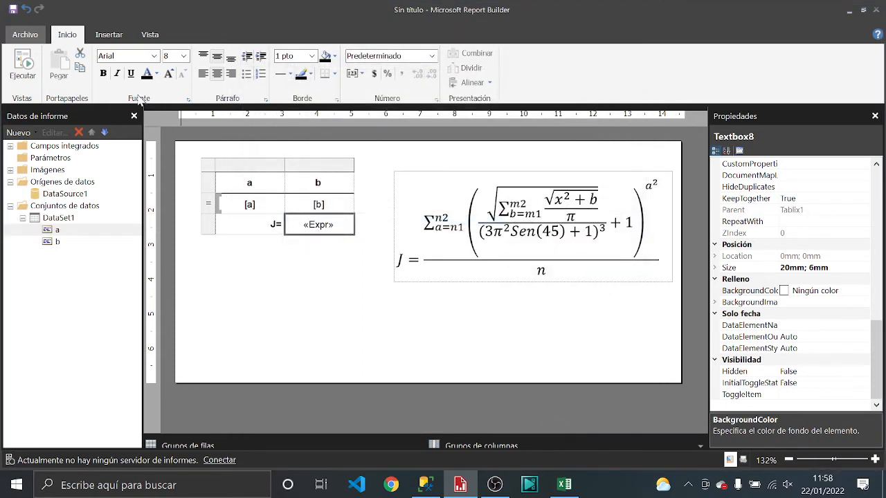
Run the report to check the value shown beside "J=" below the table, and return to the design view.
left_click(27, 69)
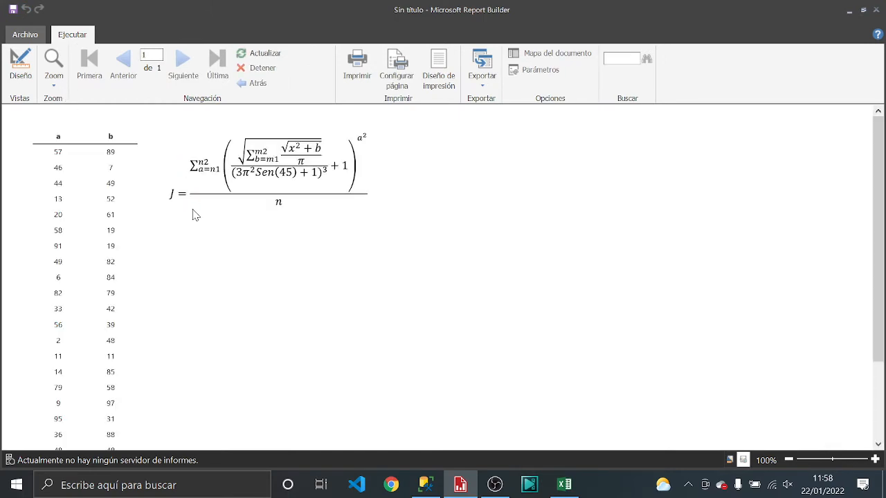
scroll(194, 214, "down", 5)
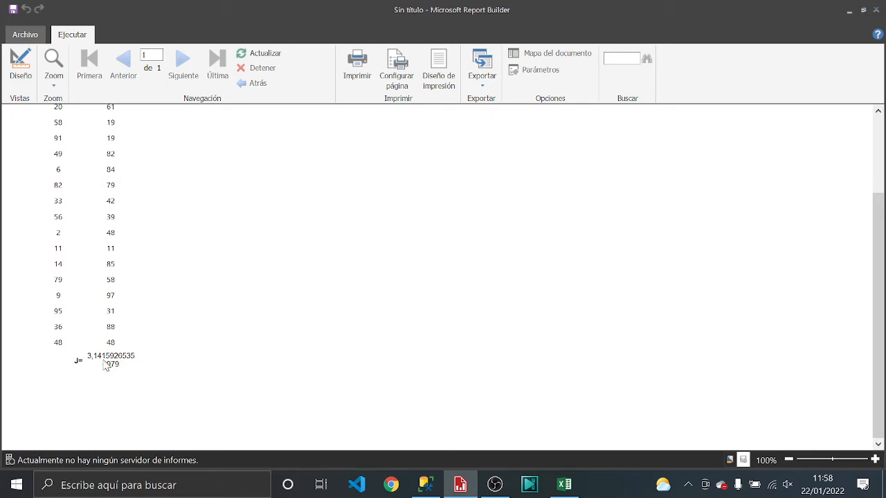
left_click(22, 63)
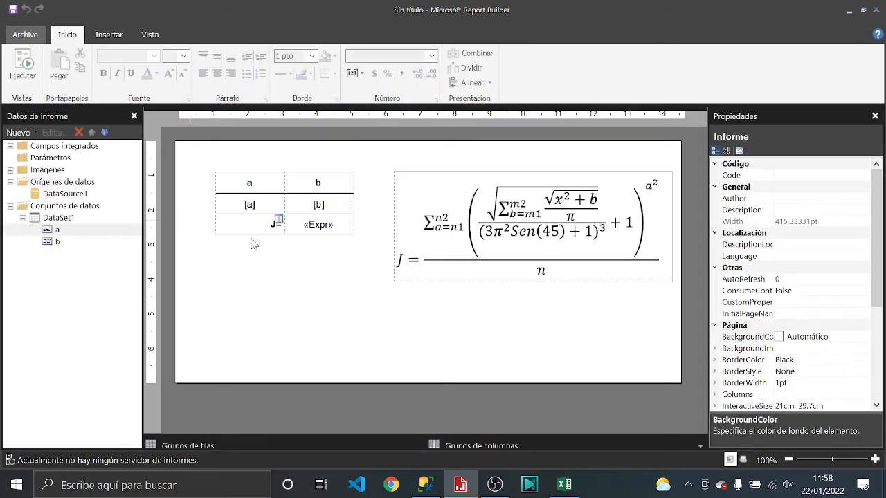
left_click(318, 232)
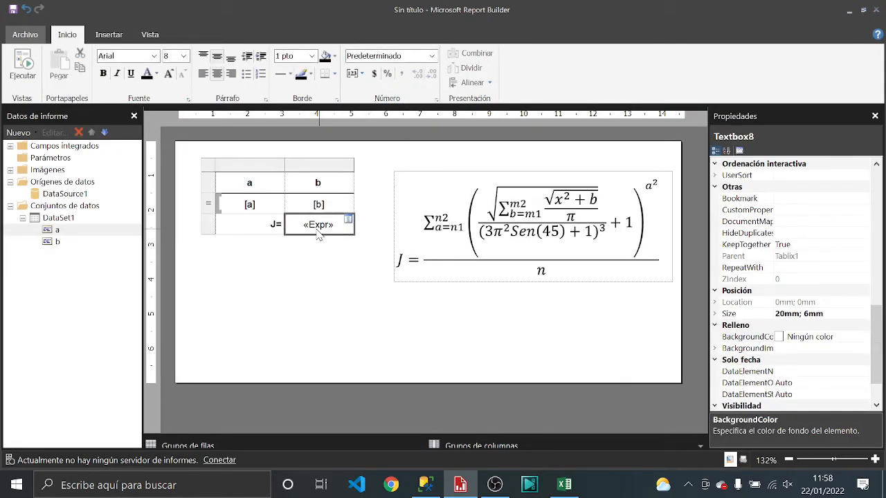
Write a custom code function for the report, Public Function Pi() as Double, that returns System.Math.PI.
right_click(707, 279)
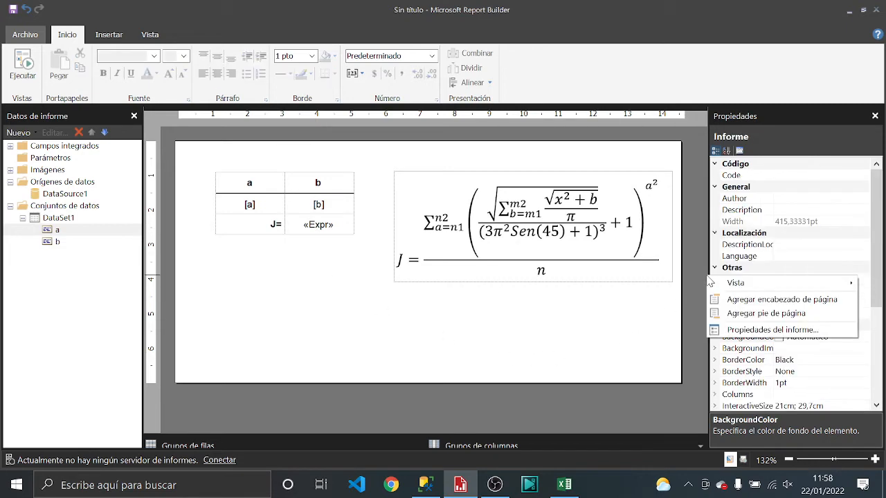
left_click(709, 331)
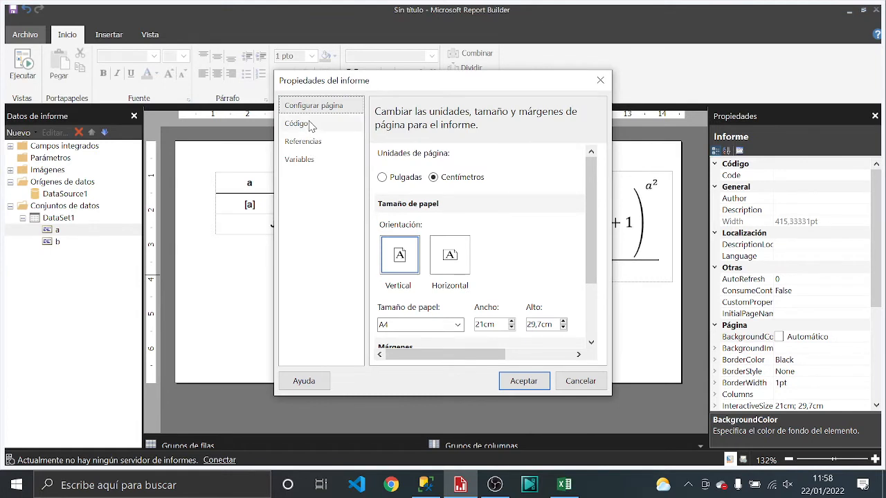
left_click(311, 126)
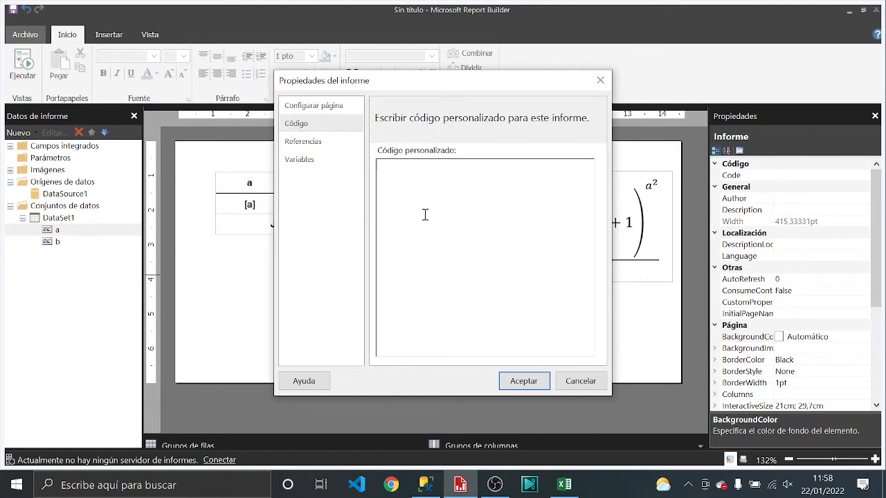
type("Public Function Pi() as dou")
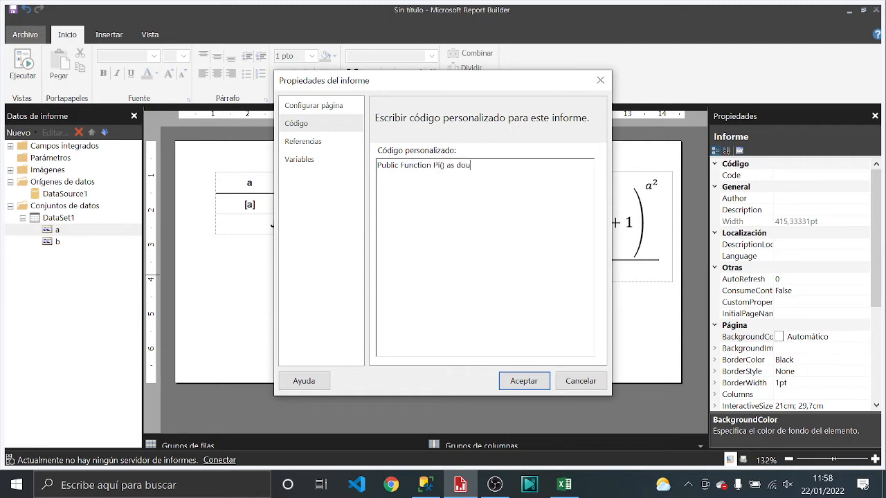
key("BackSpace")
key("BackSpace")
key("BackSpace")
type("Double   ")
type("End")
type(" Function")
type("return")
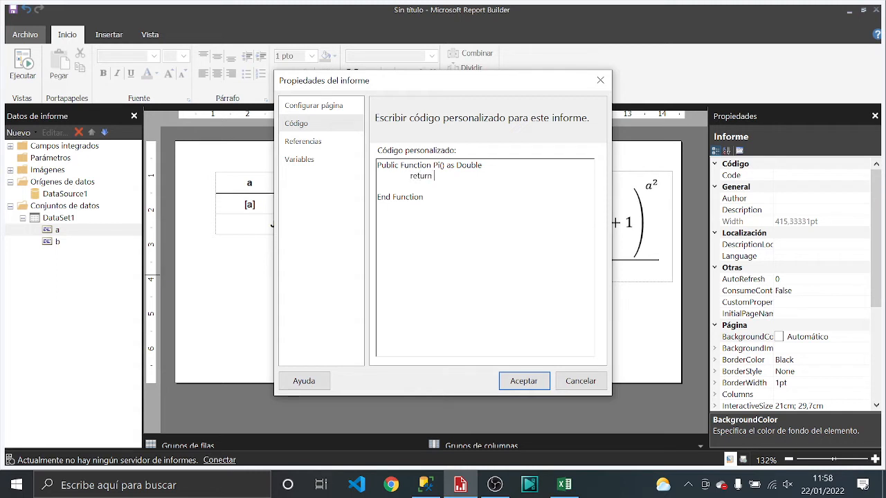
type(" System.Math.PI")
key("Delete")
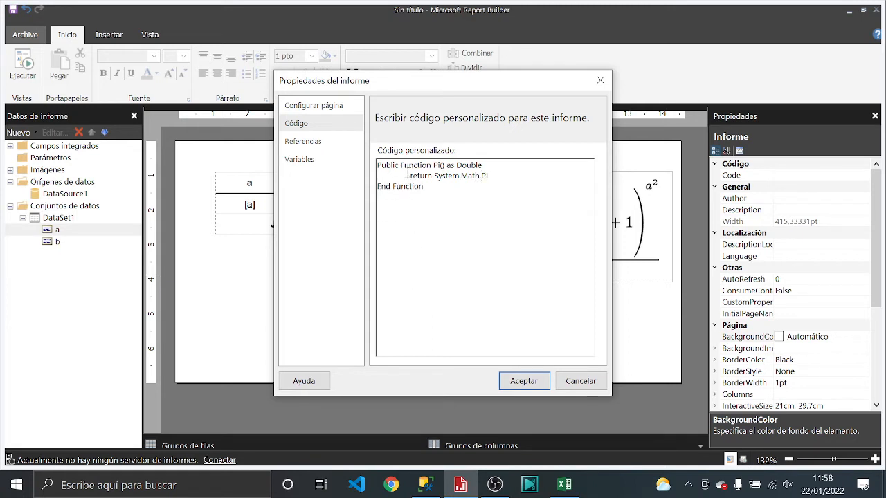
Examine the System.Math.PI reference in the function's return line and save the custom code in the report properties.
left_click(434, 176)
double_click(484, 176)
left_click(492, 176)
key("shift+Left")
key("shift+Left")
key("shift+Left")
key("shift+Left")
key("shift+Left")
key("shift+Left")
key("shift+Left")
key("shift+Left")
key("shift+Left")
key("shift+Left")
key("shift+Left")
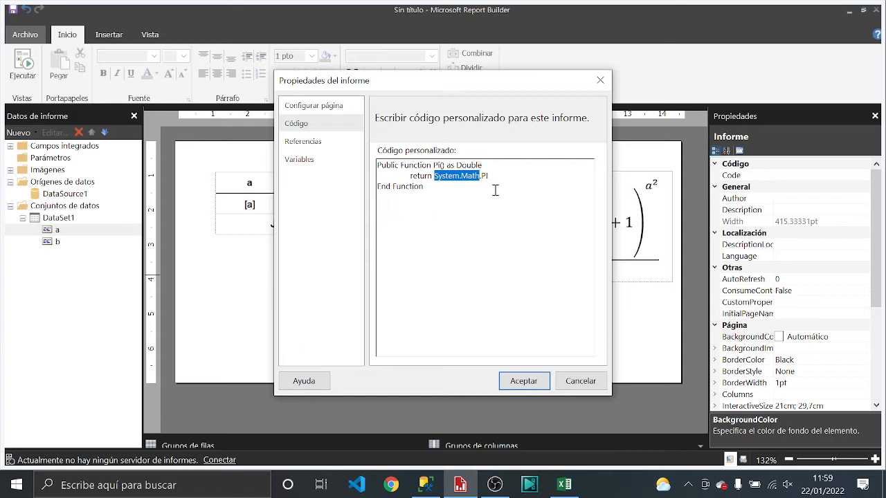
left_click(498, 175)
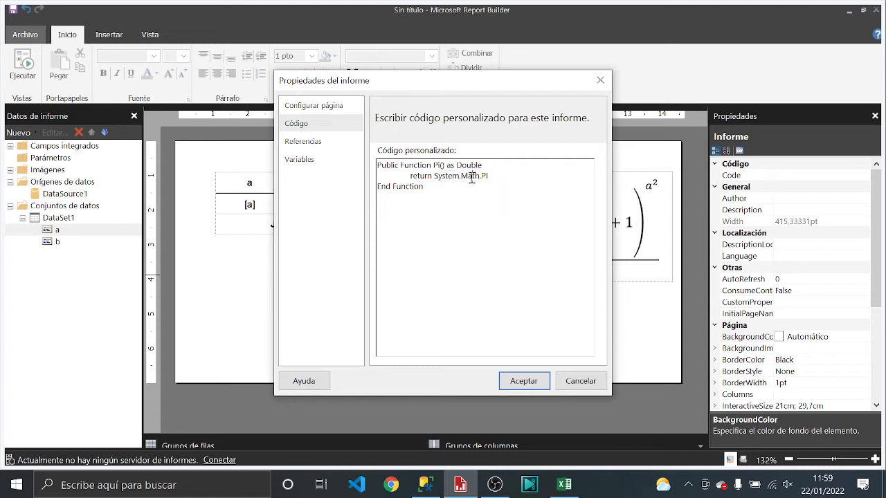
double_click(471, 176)
left_click(486, 185)
left_click(523, 382)
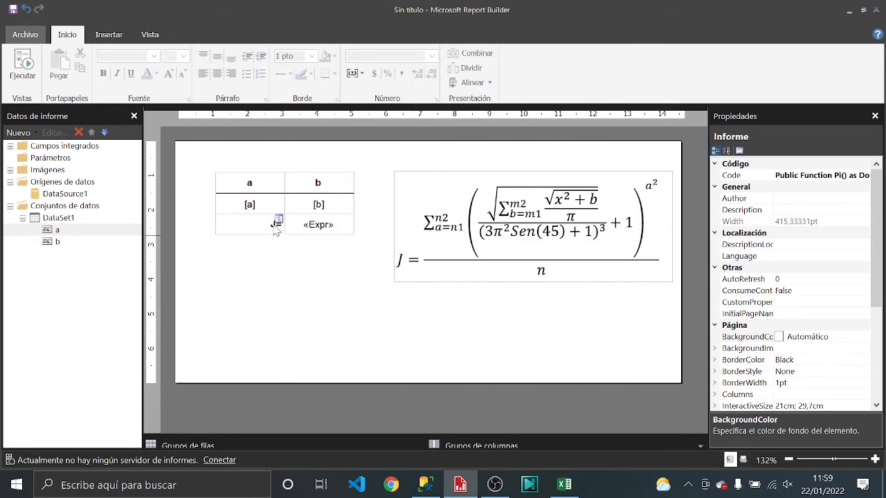
Replace the expression of the cell beside "J=" with =Code.Pi().
double_click(313, 224)
right_click(325, 226)
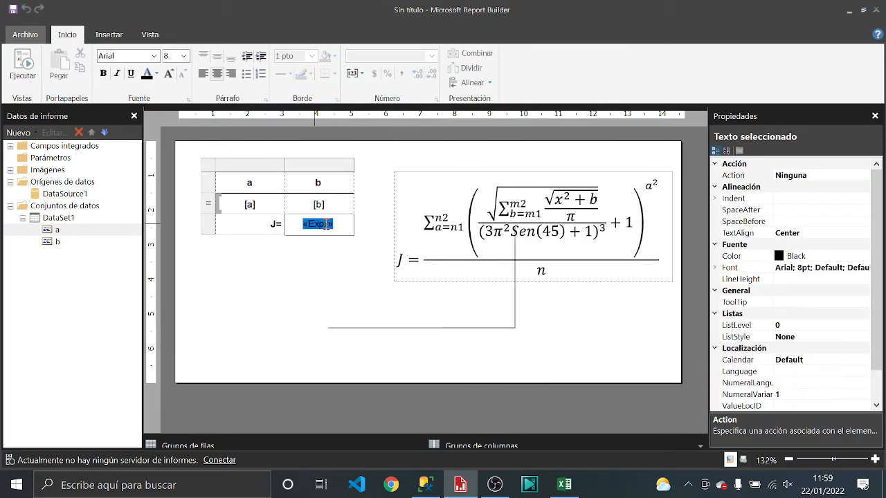
left_click(365, 306)
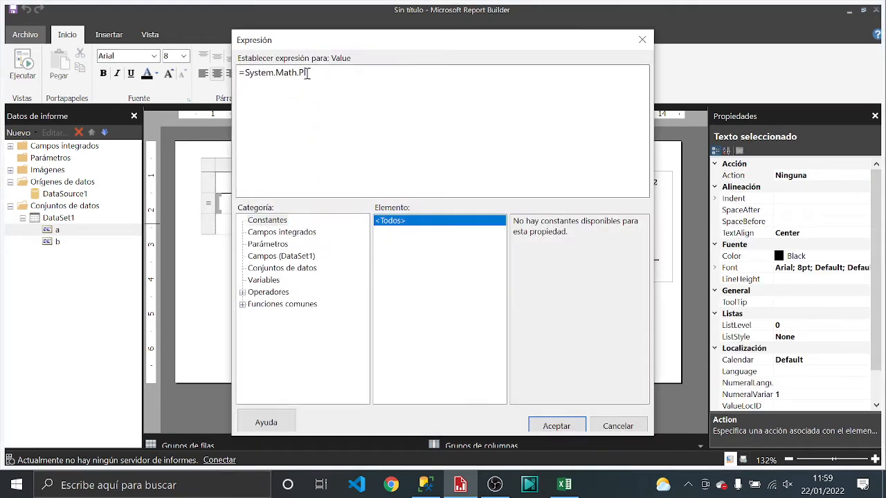
left_click_drag(311, 72, 246, 73)
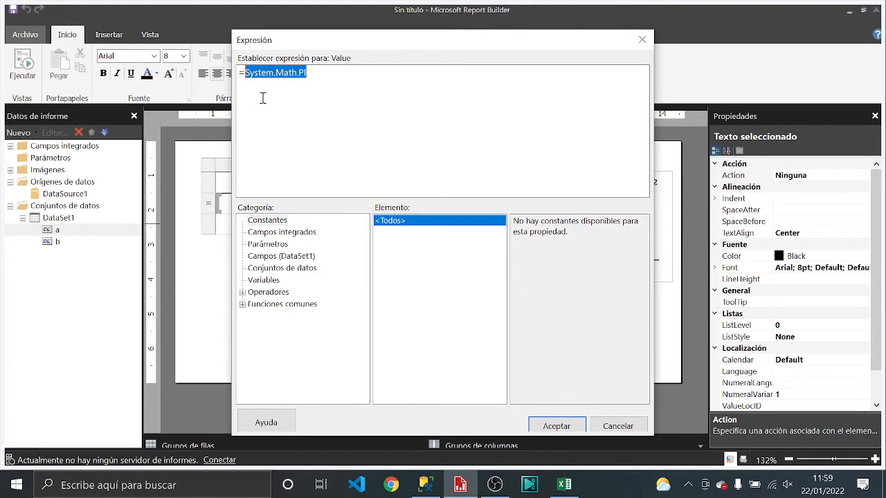
type("Code")
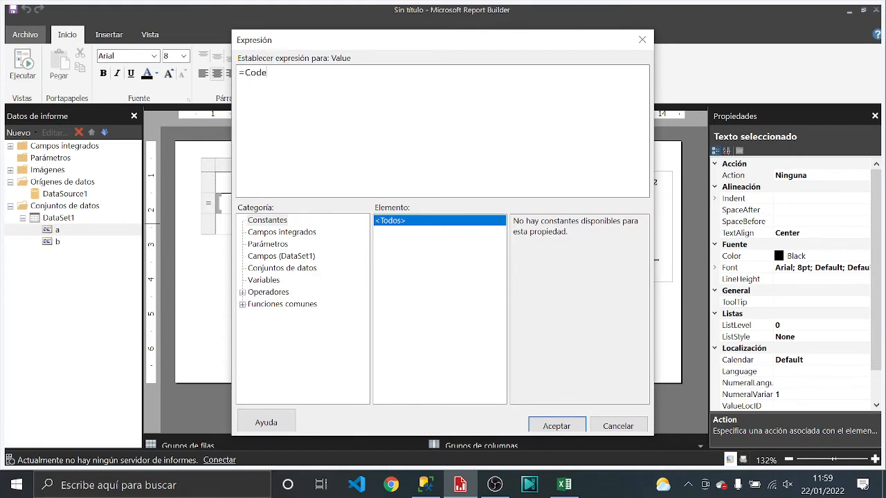
type(".Pi()")
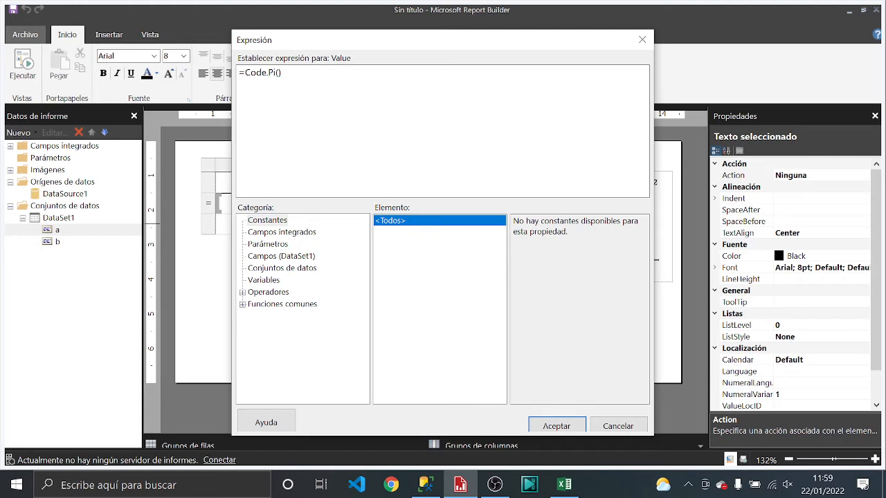
left_click(557, 426)
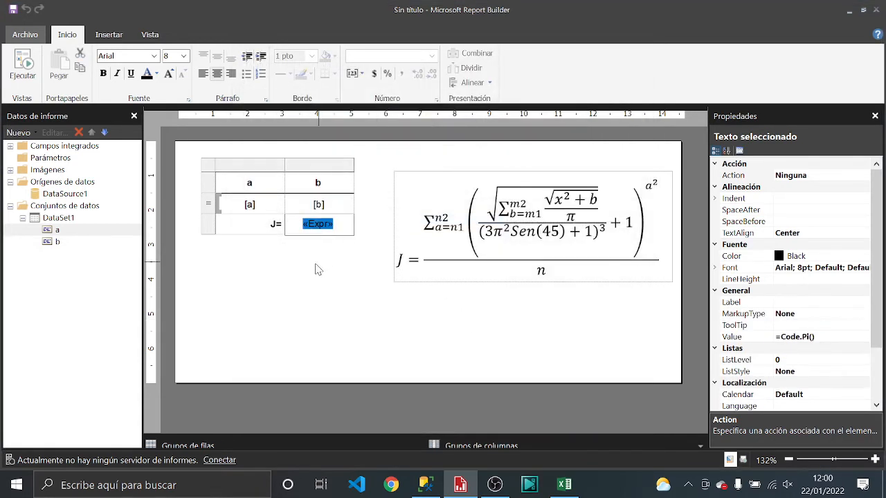
Run the report to check the value produced by the custom Pi function, and return to the design.
left_click(379, 246)
left_click(34, 78)
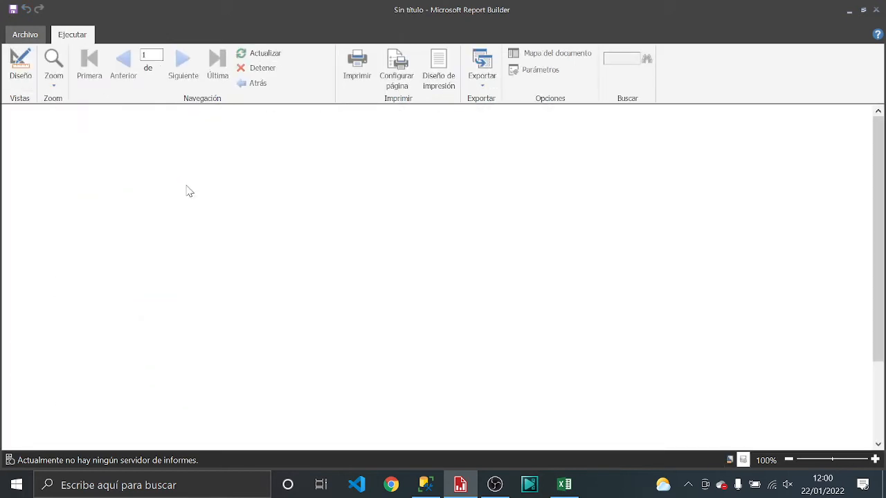
scroll(188, 193, "down", 3)
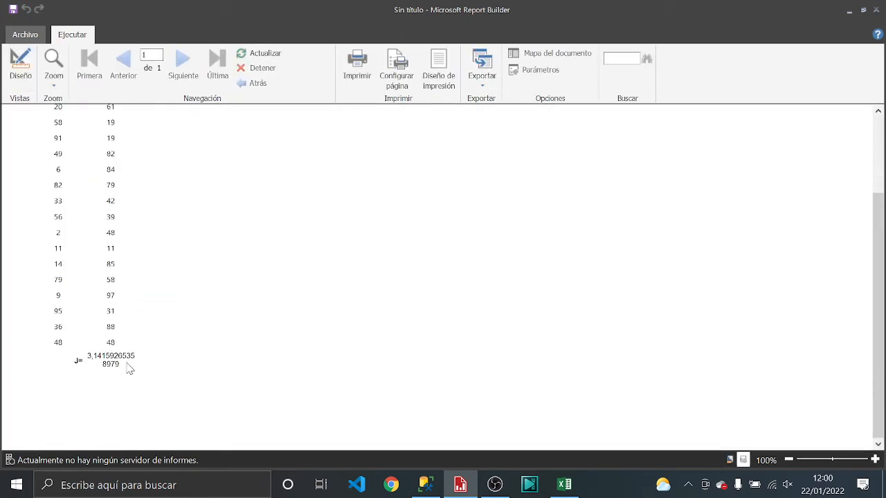
left_click(27, 75)
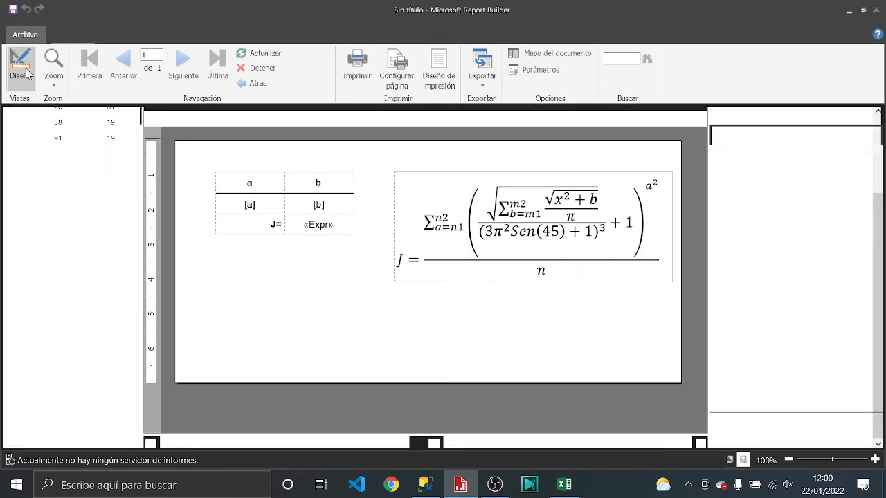
Open the expression of the cell beside "J=" and move the editor aside to uncover the equation image.
left_click(317, 224)
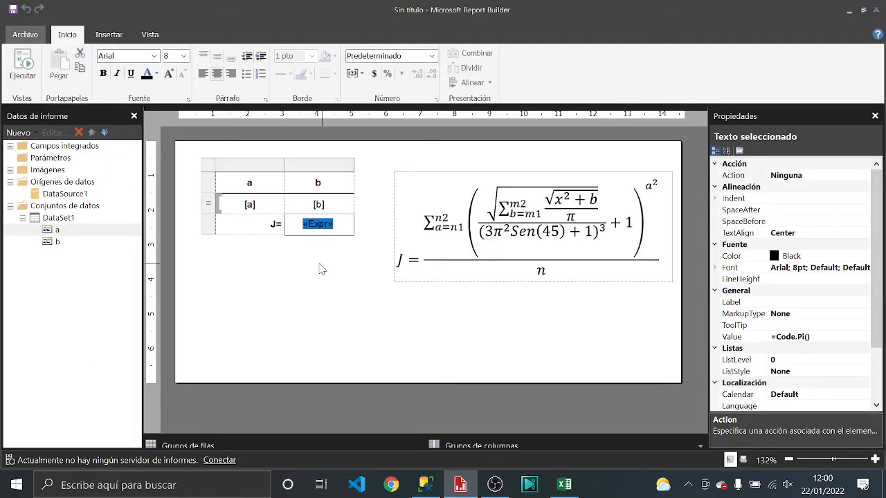
left_click(336, 241)
left_click(335, 234)
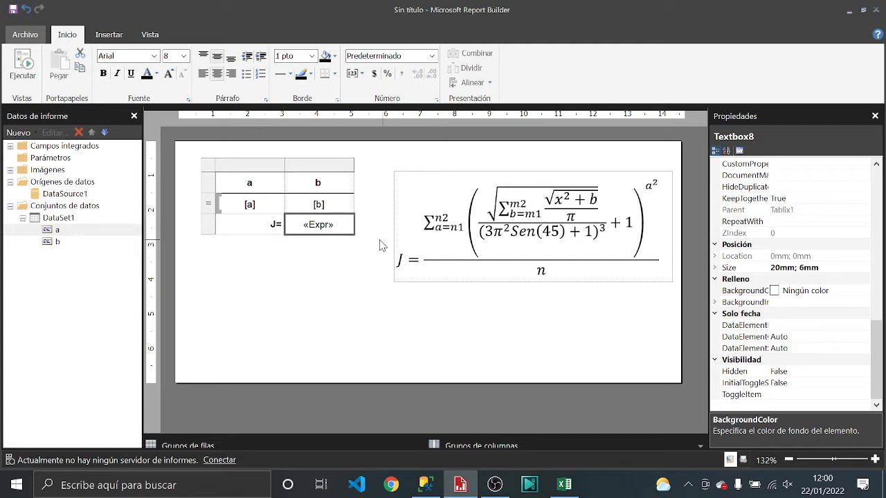
right_click(318, 228)
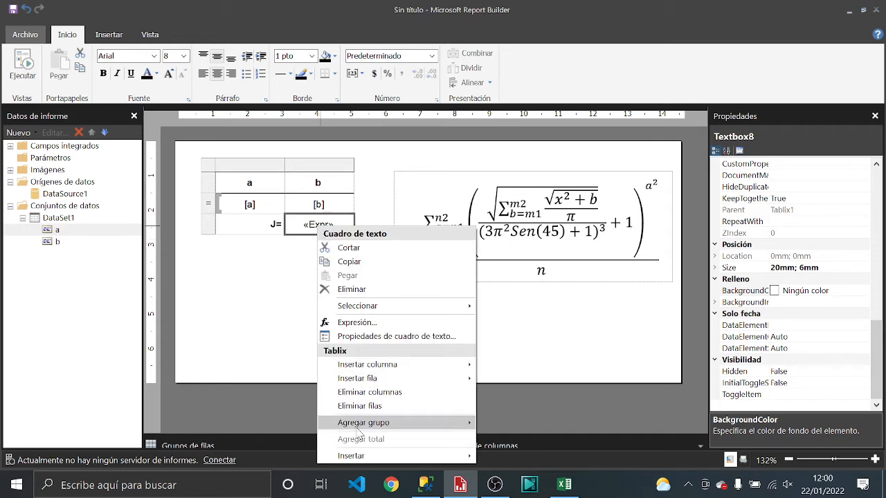
left_click(356, 323)
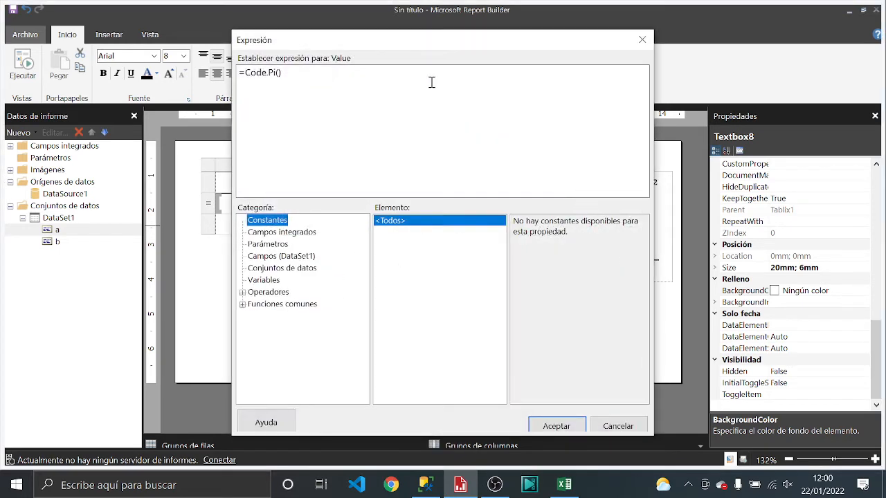
left_click_drag(435, 44, 236, 46)
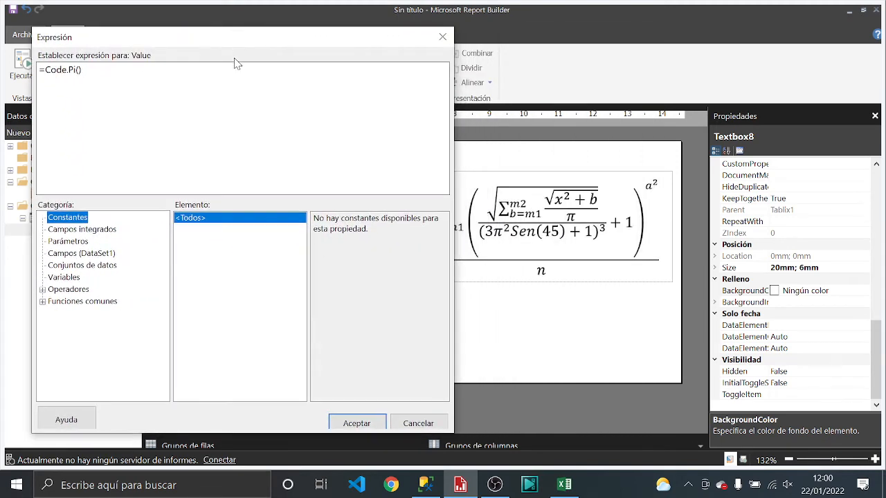
Switch to Excel to examine the formulas in C25 and C22 and the a/b values, and close Report Builder's expression editor unchanged.
left_click(564, 484)
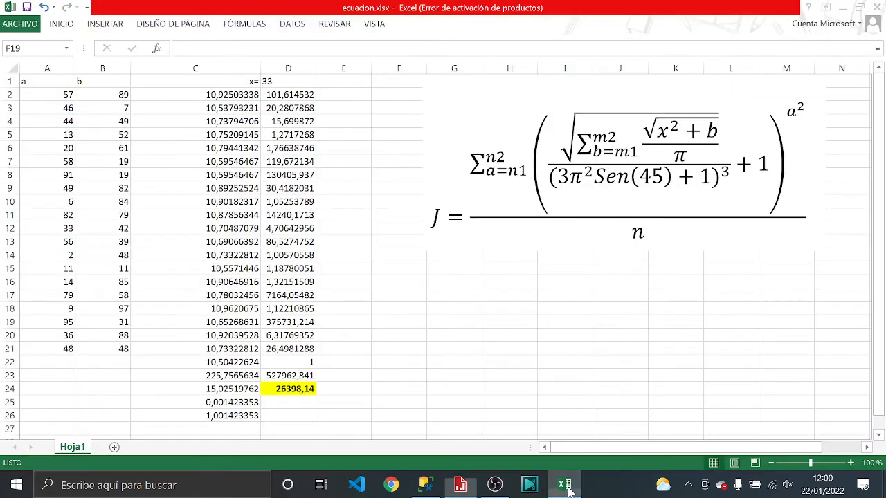
left_click(234, 403)
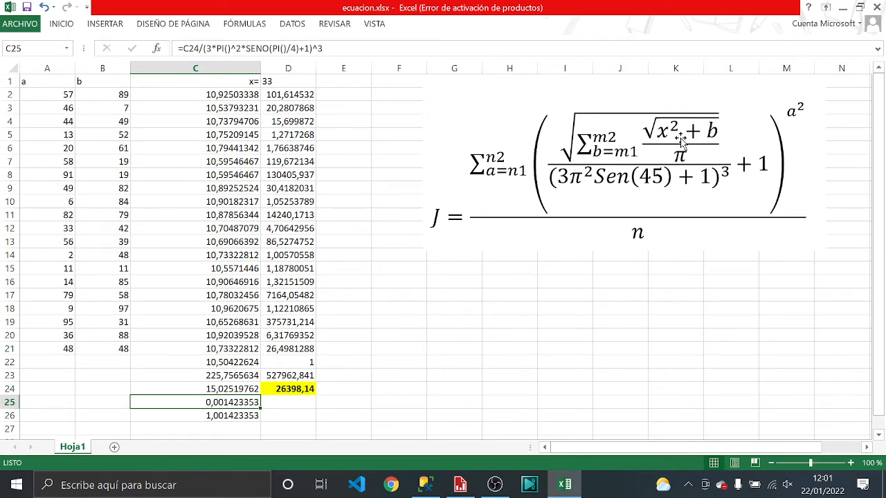
left_click(225, 362)
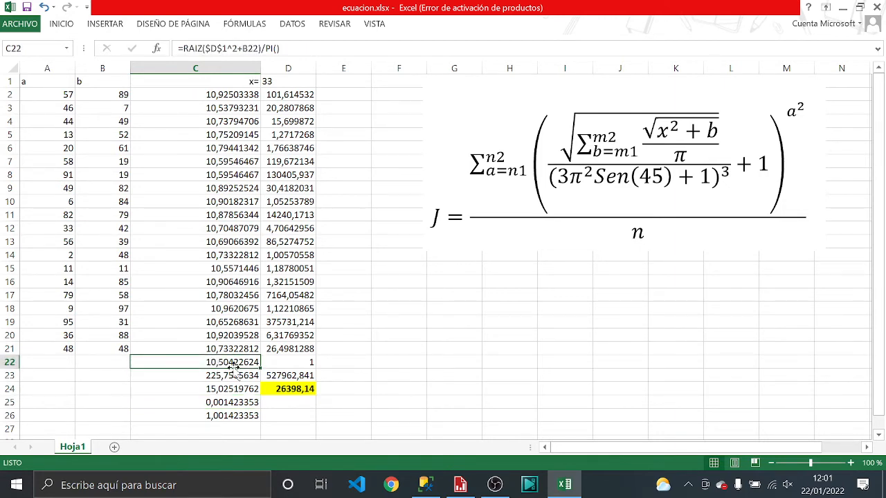
left_click_drag(61, 97, 109, 349)
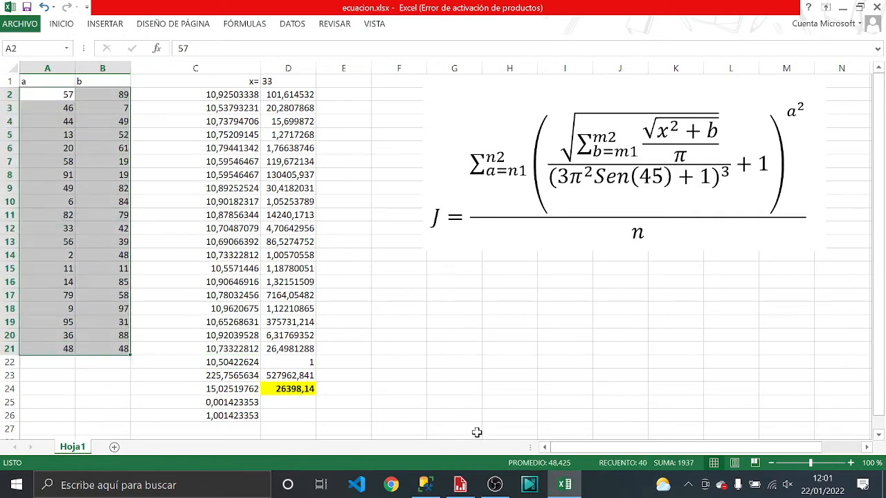
left_click(462, 484)
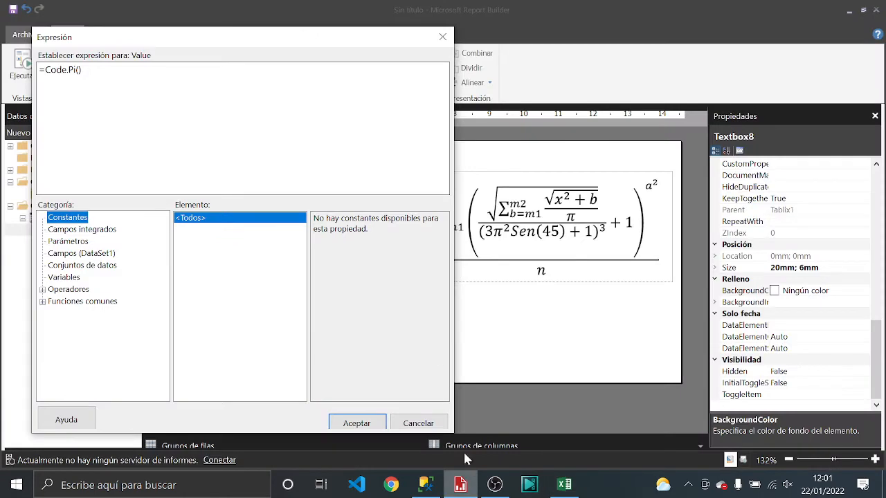
left_click(443, 38)
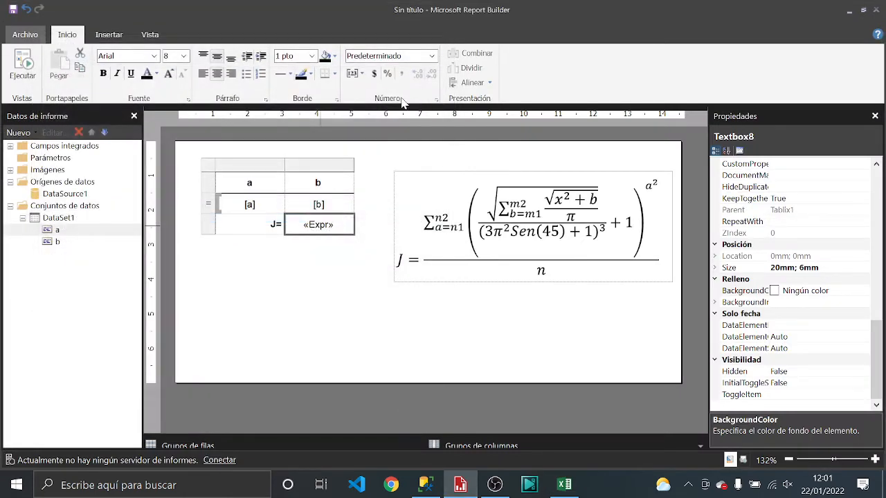
Add a new report parameter and name it X.
left_click(69, 159)
right_click(69, 159)
left_click(104, 171)
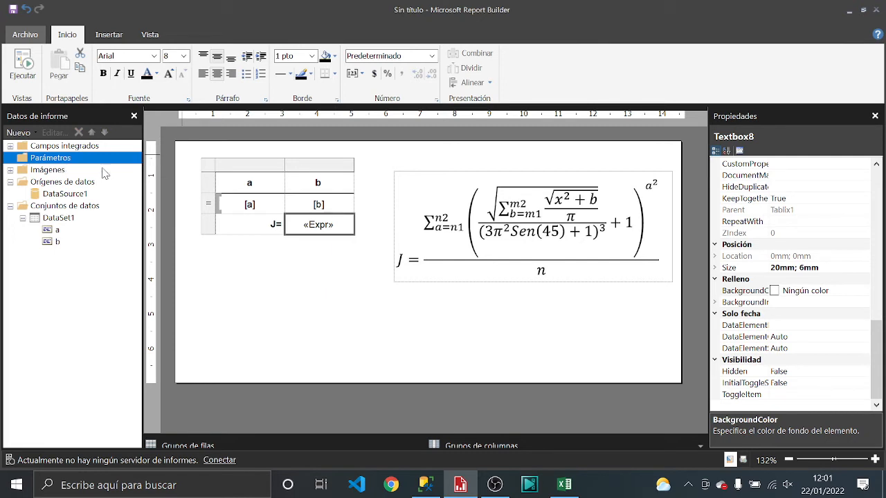
left_click(407, 104)
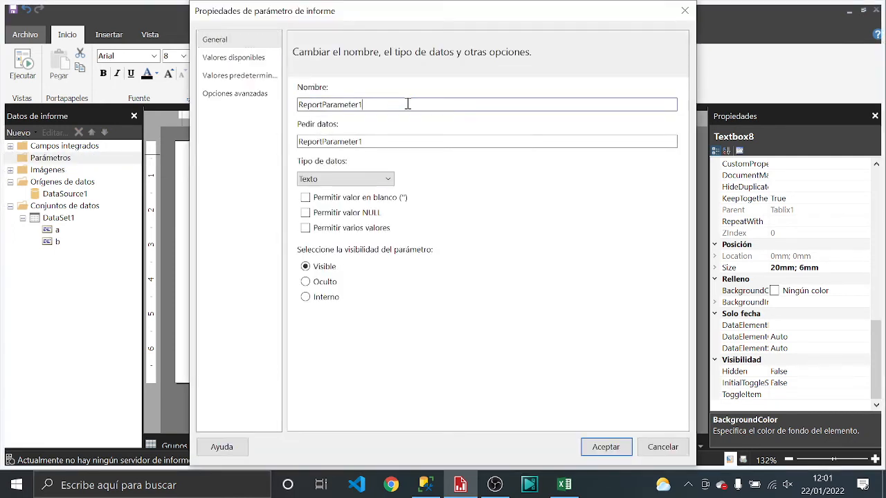
key("ctrl+a")
type("X")
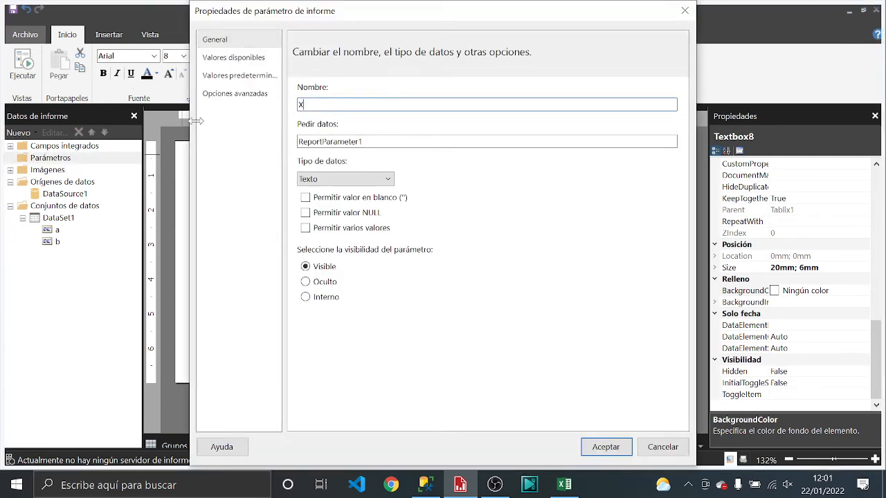
Switch to Excel to examine the x value in D1, leaving the cell unchanged.
left_click(551, 490)
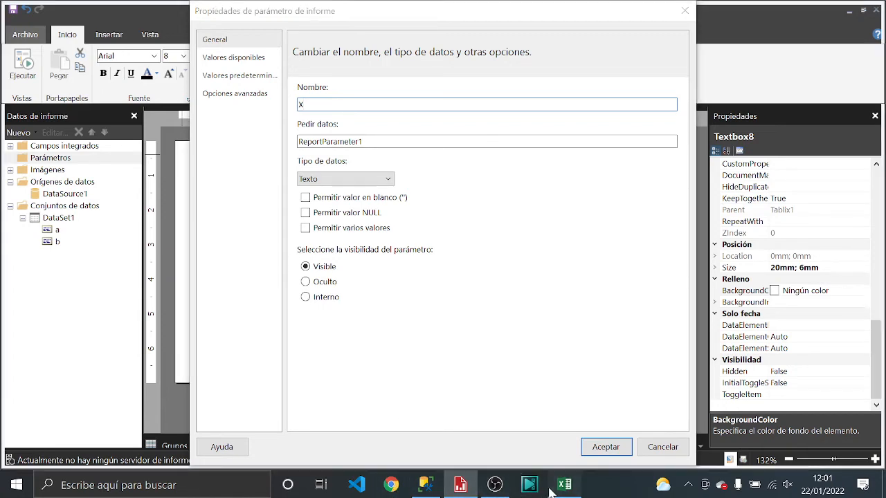
left_click(243, 83)
left_click(283, 81)
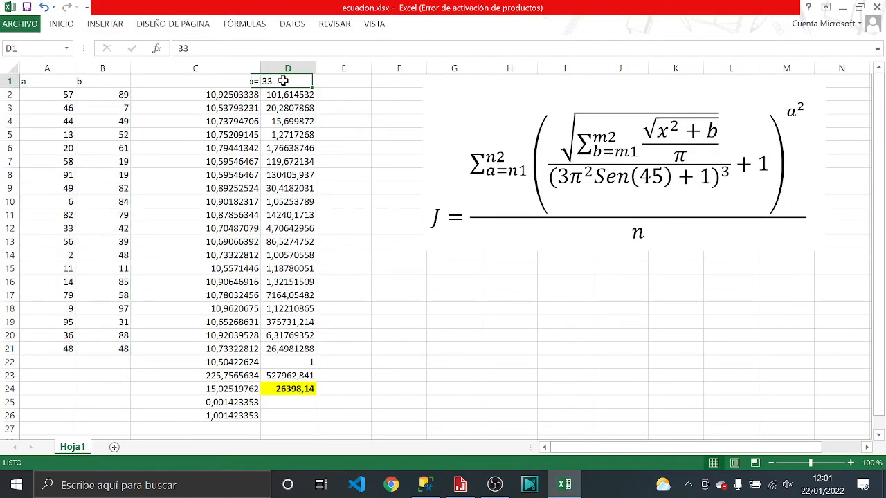
double_click(288, 81)
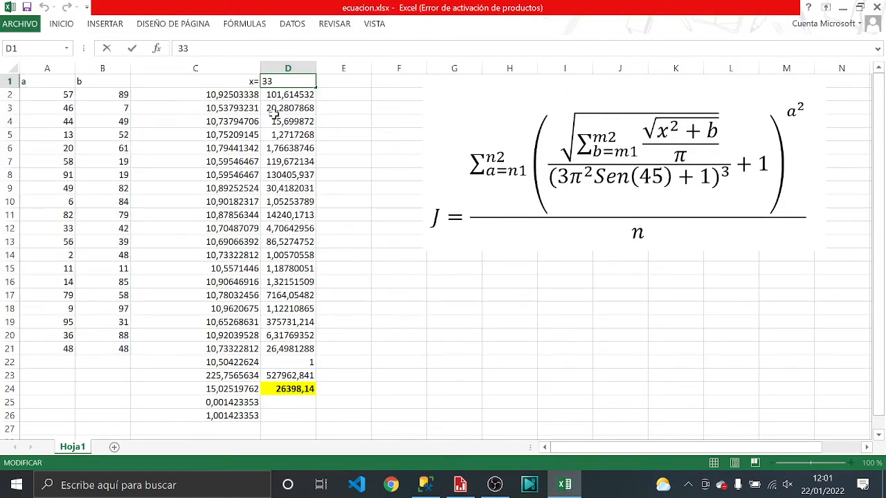
left_click(278, 92)
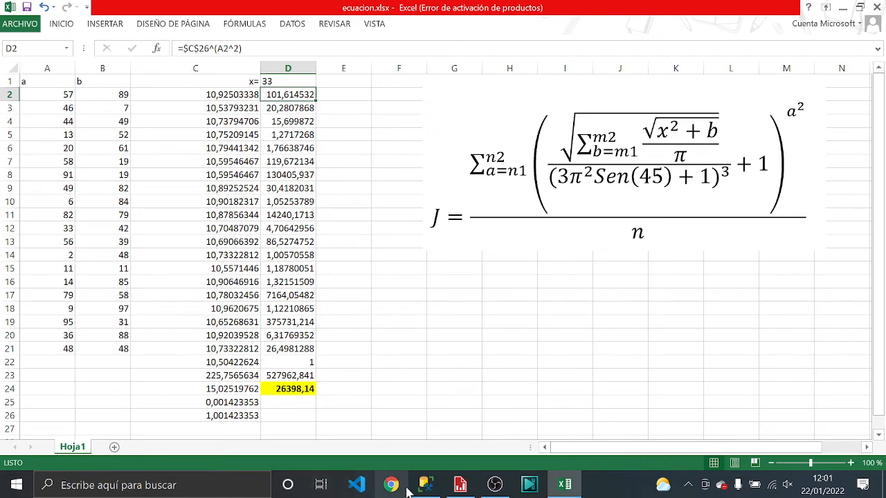
Switch back to Report Builder and set the parameter's prompt text to X=.
left_click(460, 484)
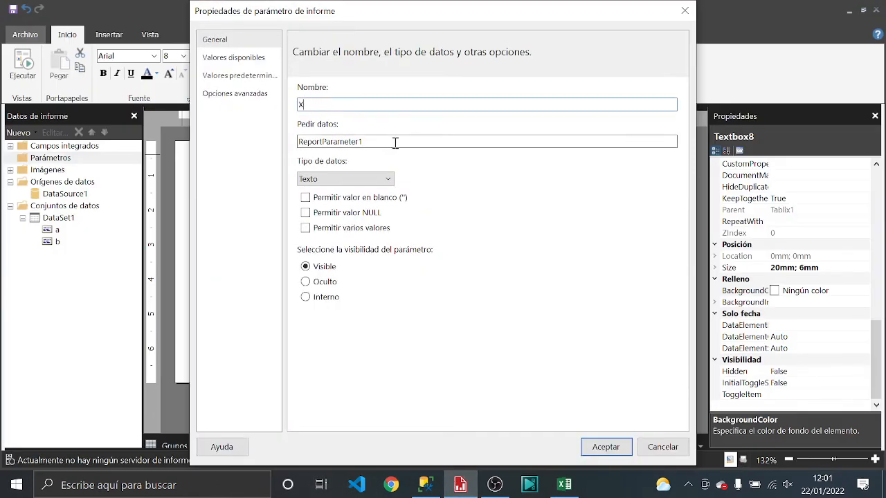
key("Tab")
type("X")
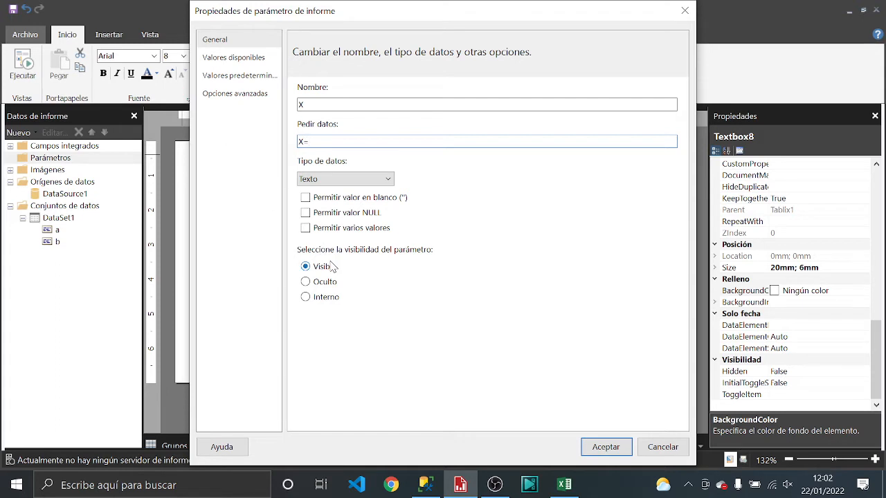
Specify 33 as the default value of parameter X and accept the parameter properties.
left_click(246, 75)
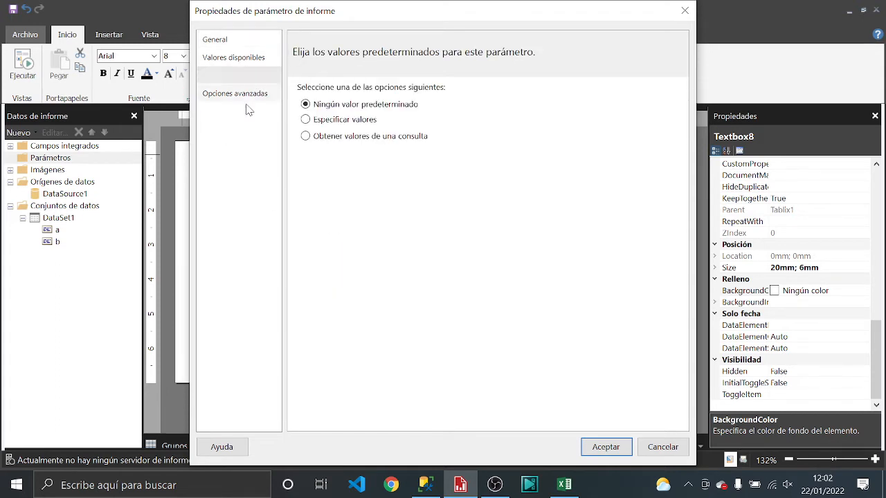
left_click(306, 119)
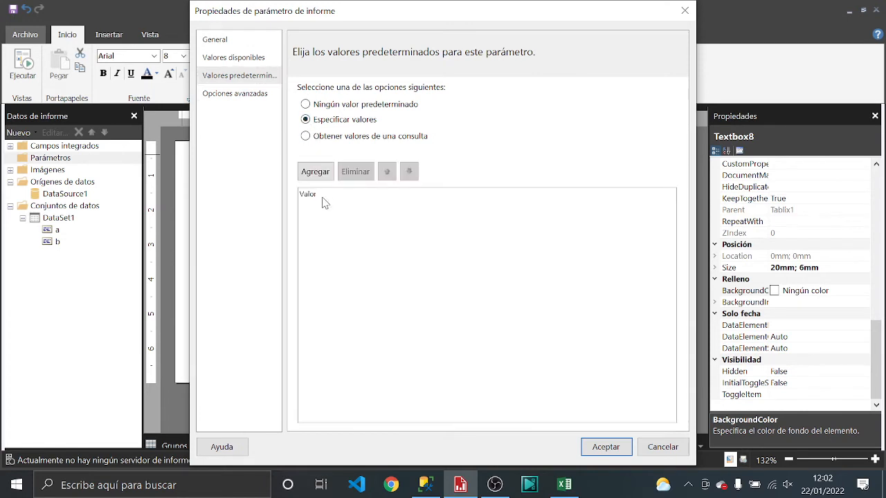
left_click(315, 171)
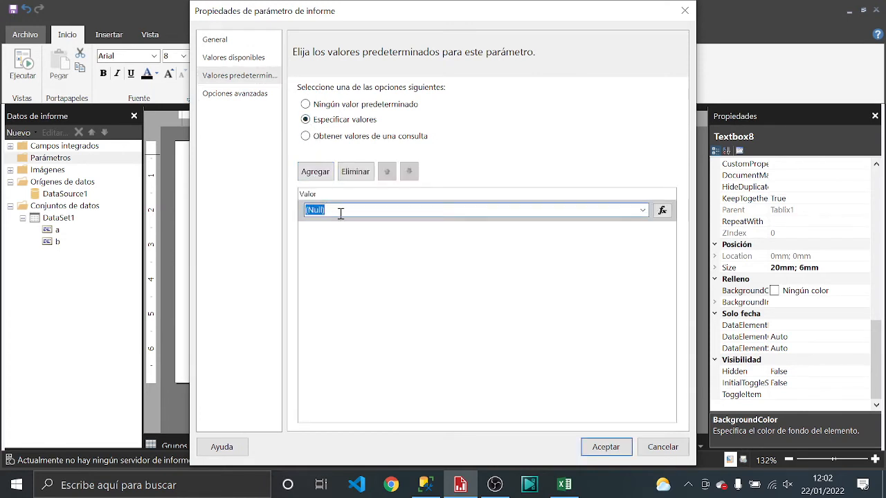
type("33")
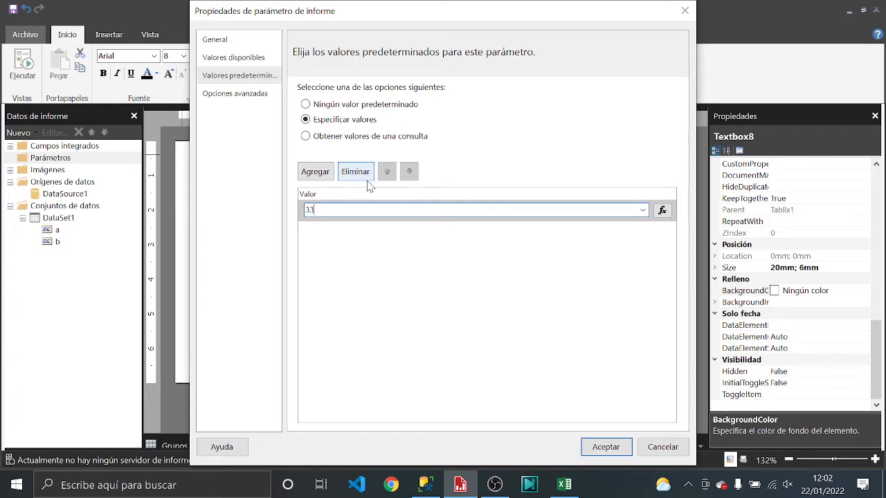
left_click(600, 445)
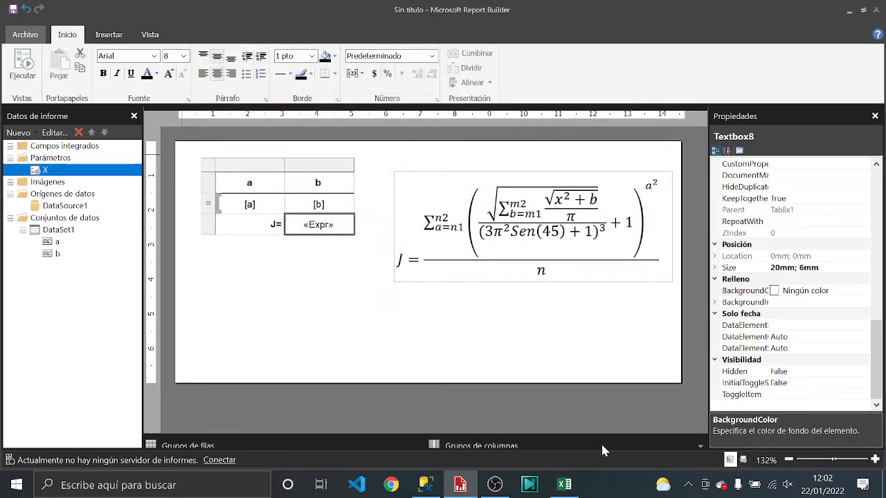
Open the expression of the cell beside "J=" and look up parameter X among the available parameters.
left_click(53, 159)
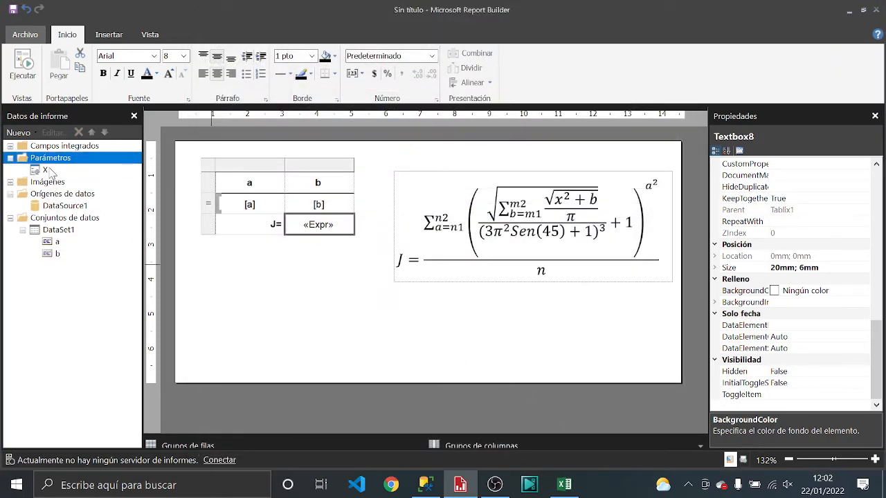
left_click(50, 171)
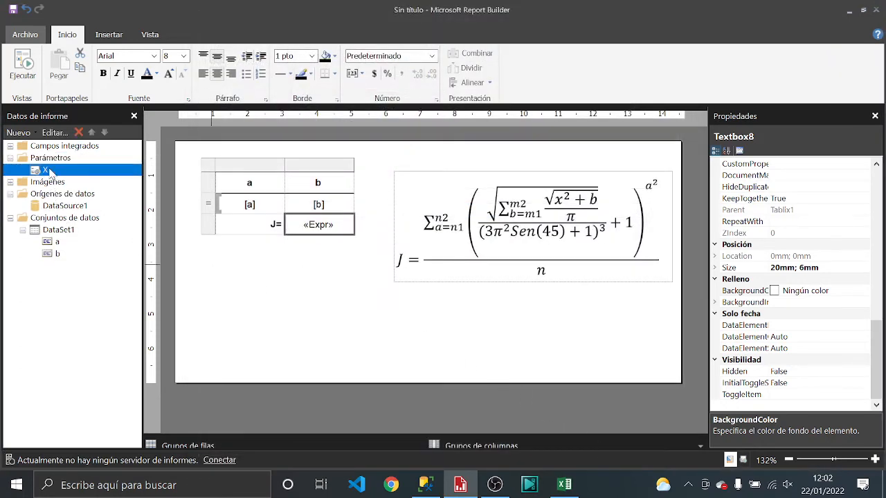
right_click(323, 231)
left_click(363, 326)
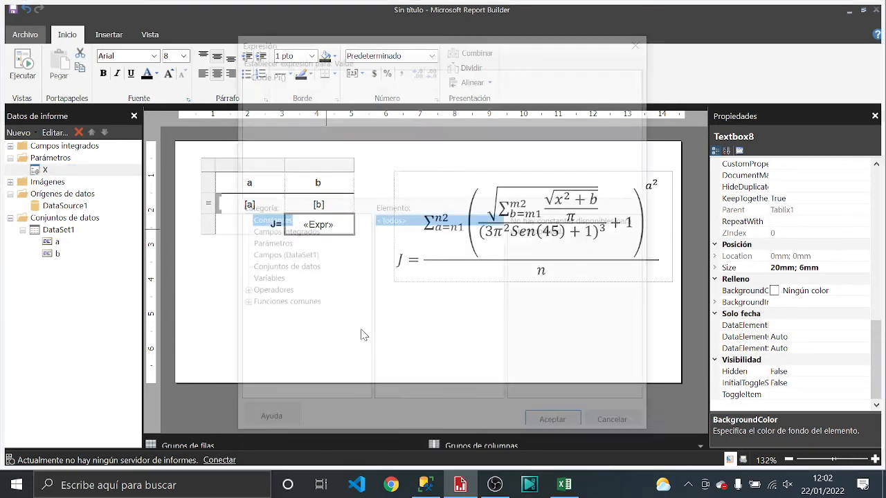
left_click(269, 245)
left_click(524, 229)
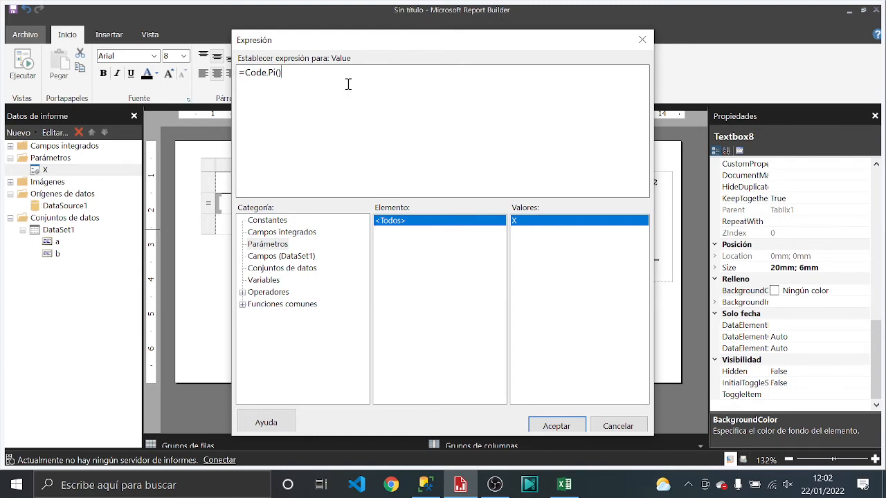
Move the expression editor aside to uncover the equation image and delete Code.Pi(), keeping only the equals sign.
left_click_drag(397, 50, 210, 49)
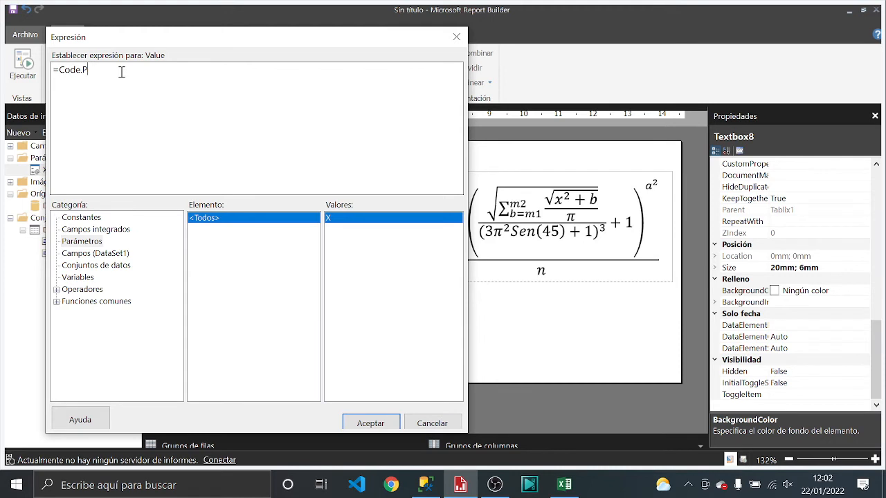
key("BackSpace")
key("BackSpace")
key("BackSpace")
Look up the Pow function among the common mathematical functions and examine the arguments in its example.
left_click(57, 303)
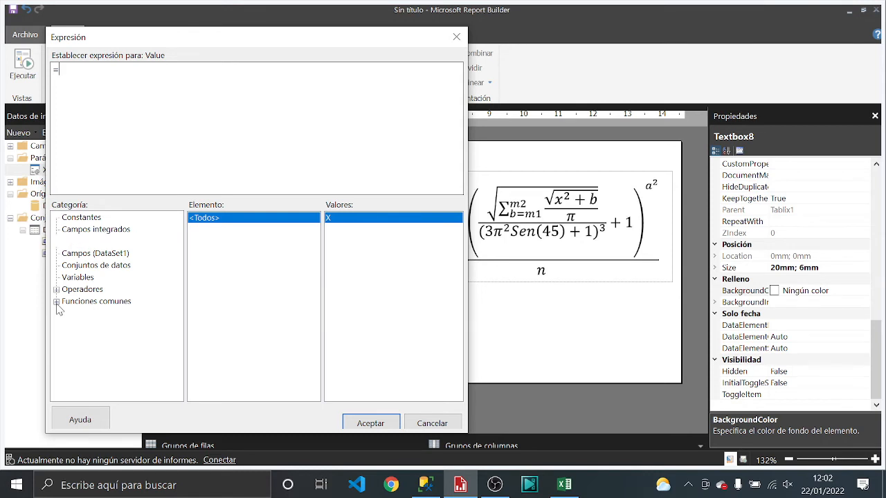
left_click(94, 314)
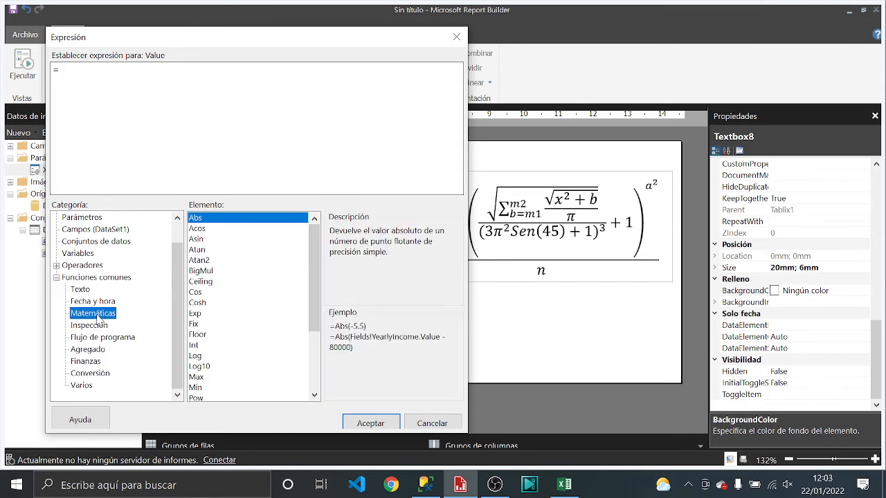
scroll(217, 301, "down", 3)
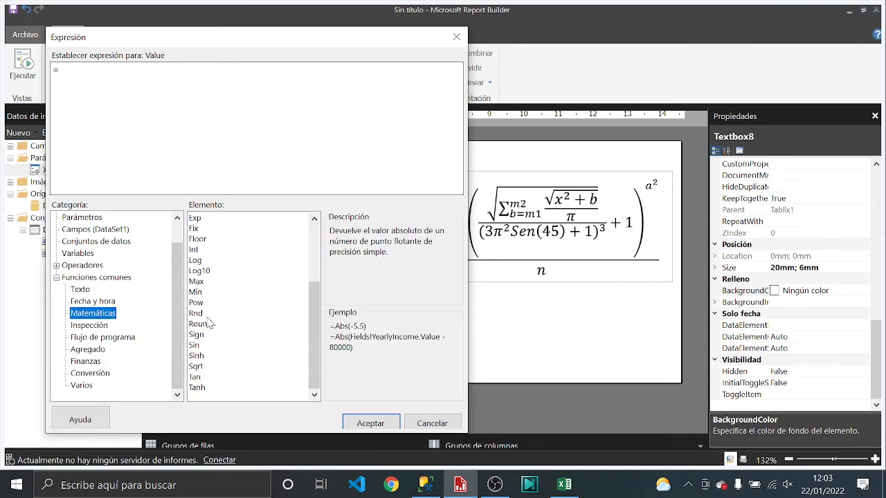
left_click(208, 304)
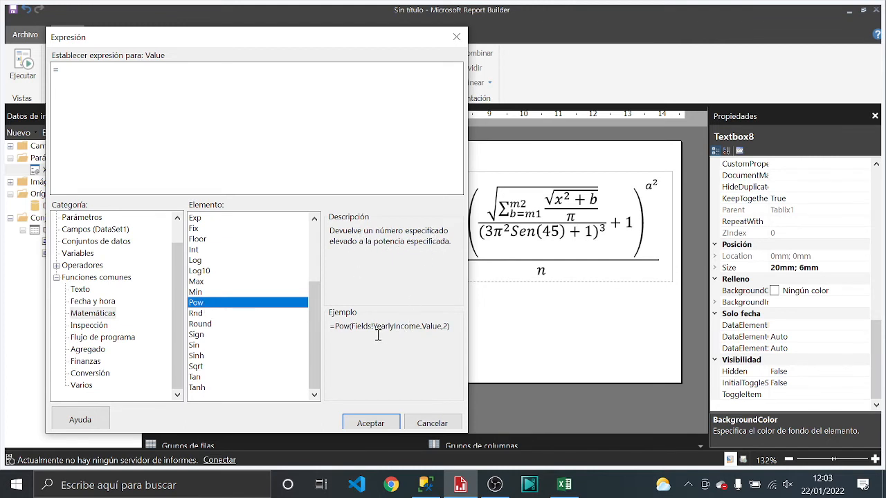
left_click_drag(355, 325, 445, 328)
left_click(448, 328)
Start the expression with =Pow( and list the report parameters for its first argument.
left_click(198, 75)
type("Pow(")
left_click(102, 234)
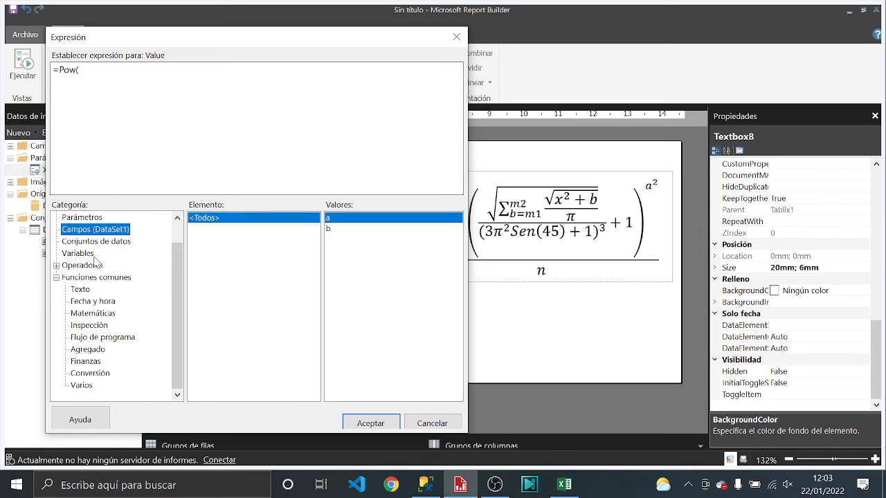
left_click(87, 218)
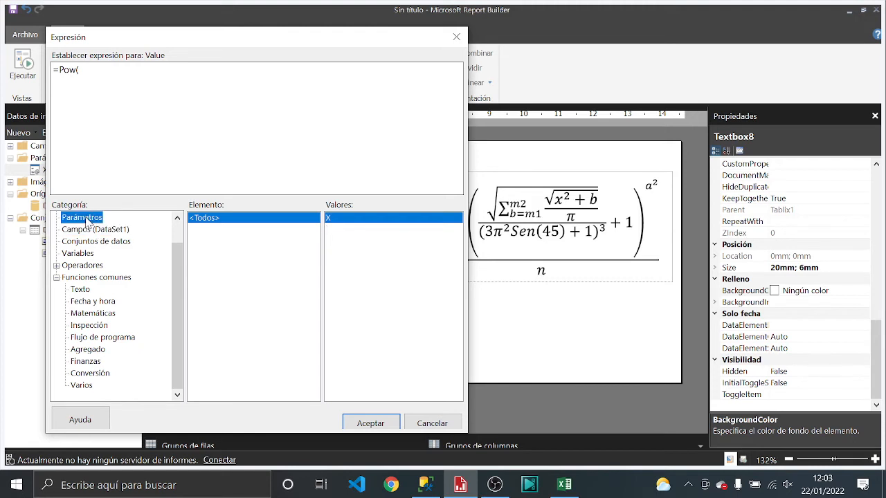
Complete the power expression as =Pow(Parameters!X.Value,2)+Fields!b.Value using parameter X and the DataSet1 field b.
double_click(352, 220)
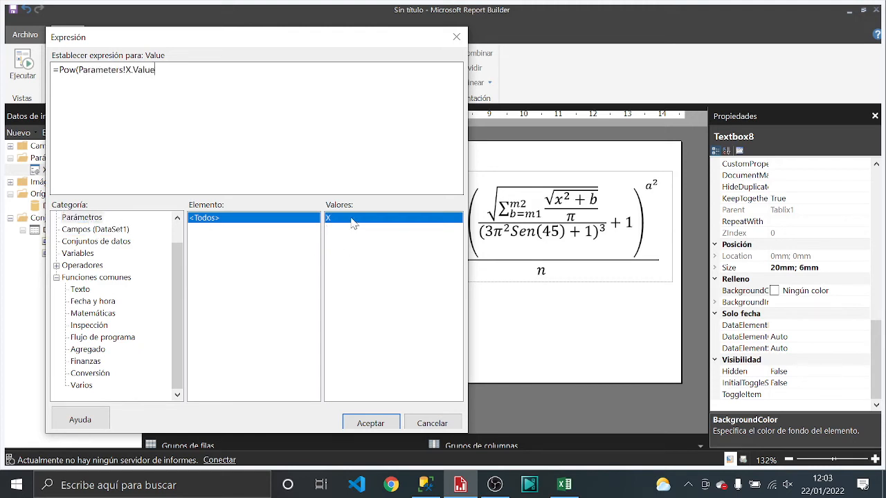
left_click(222, 139)
type(",2)+")
left_click(94, 232)
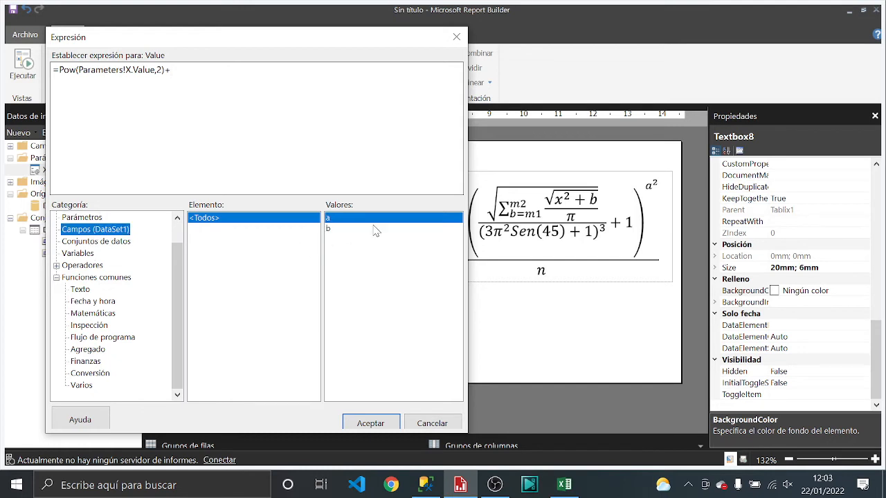
double_click(340, 229)
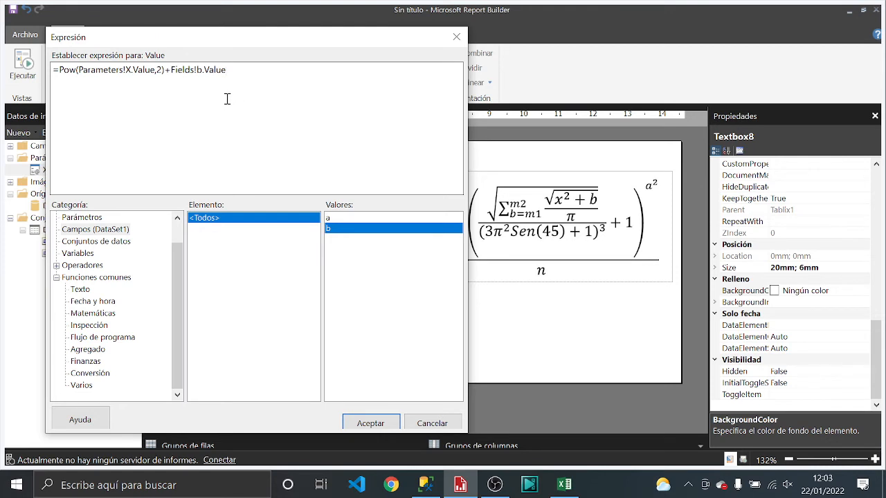
left_click_drag(169, 70, 204, 73)
Wrap the whole sum in the Sqrt function and divide the root by Code.Pi().
left_click(96, 312)
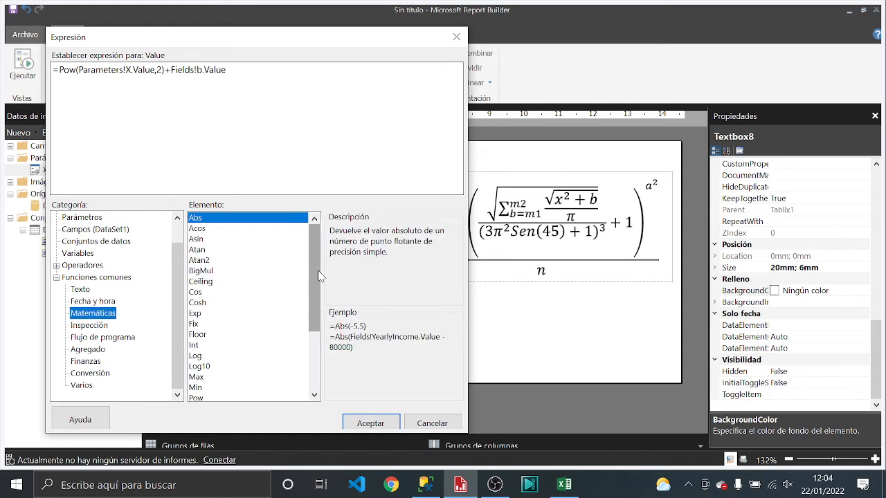
left_click_drag(320, 275, 317, 334)
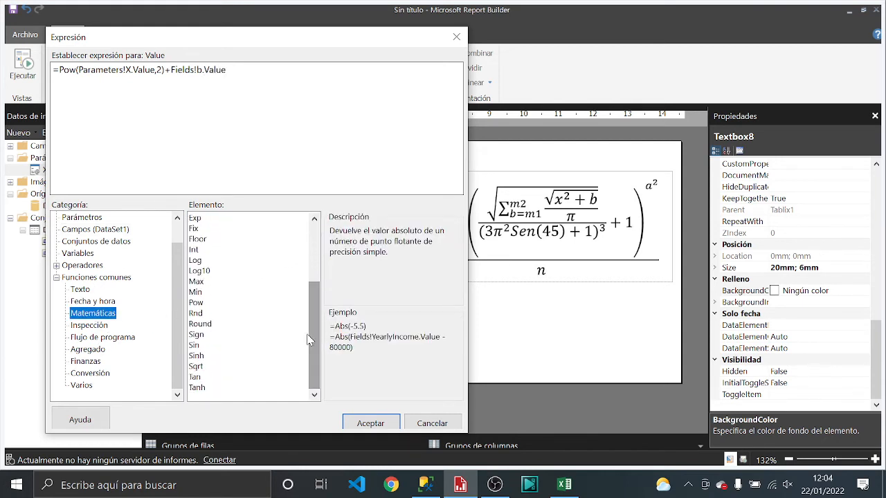
left_click(198, 367)
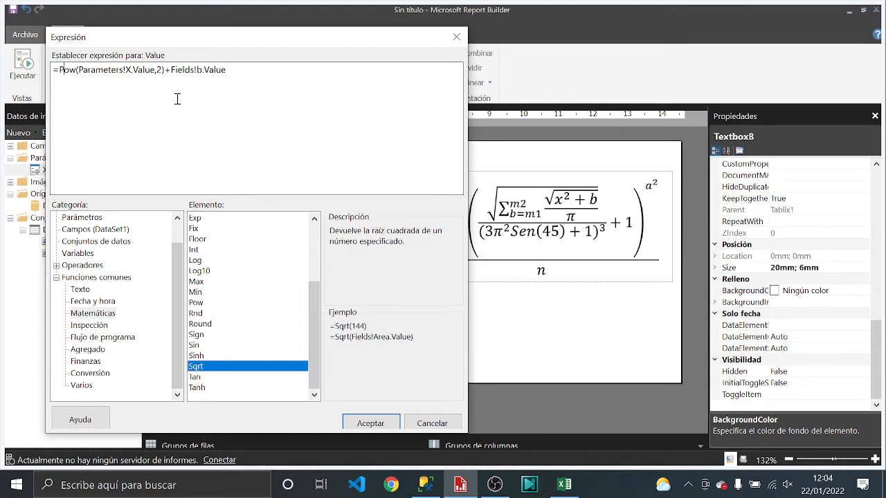
type("Sq")
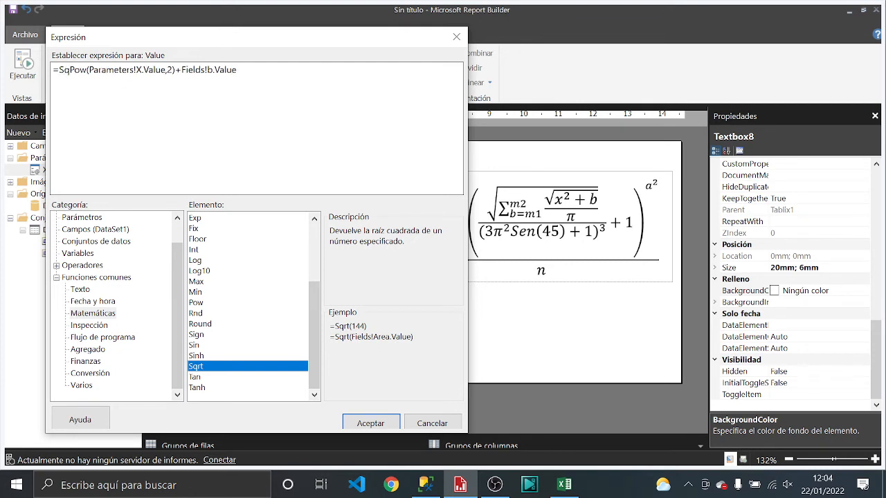
type("rt(")
left_click(270, 66)
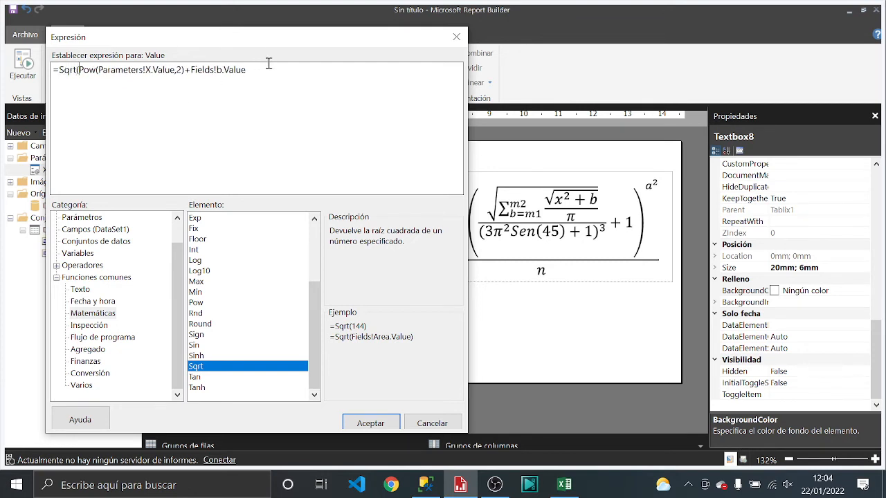
type(")")
type("/Code.Pi(")
Enclose the expression in the Sum aggregate and an outer Sqrt, then apply it to the J cell.
left_click(94, 349)
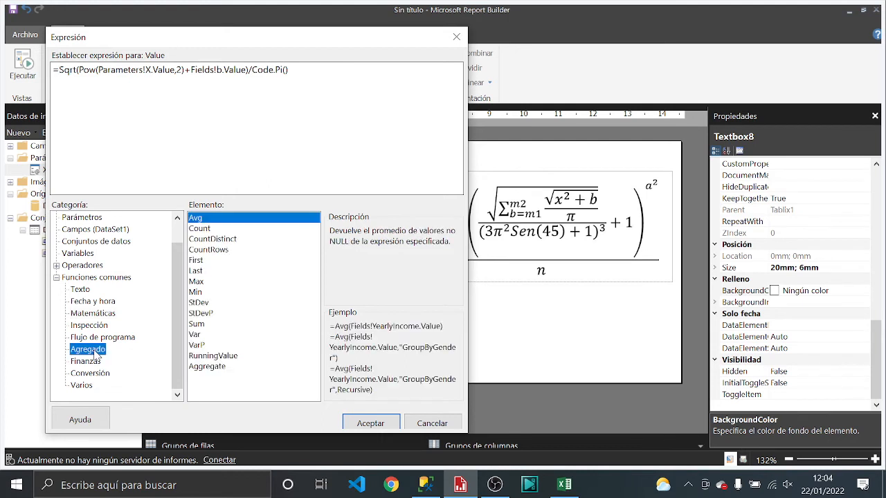
left_click(199, 325)
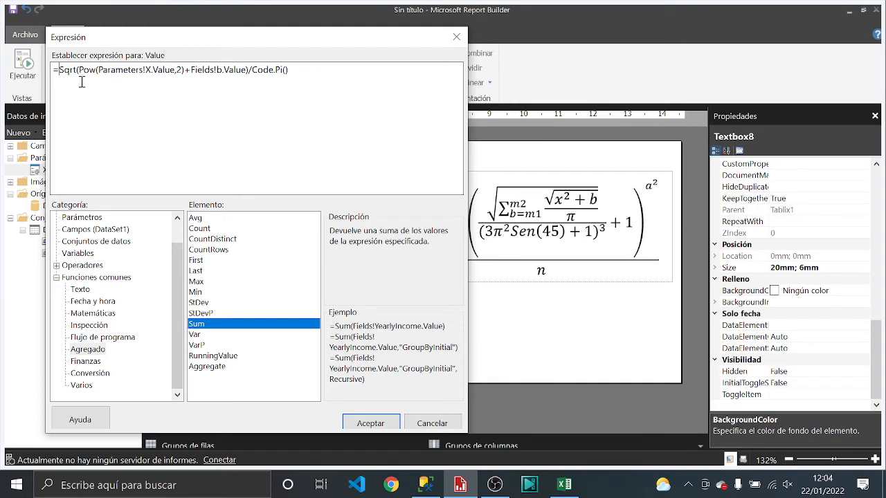
double_click(253, 324)
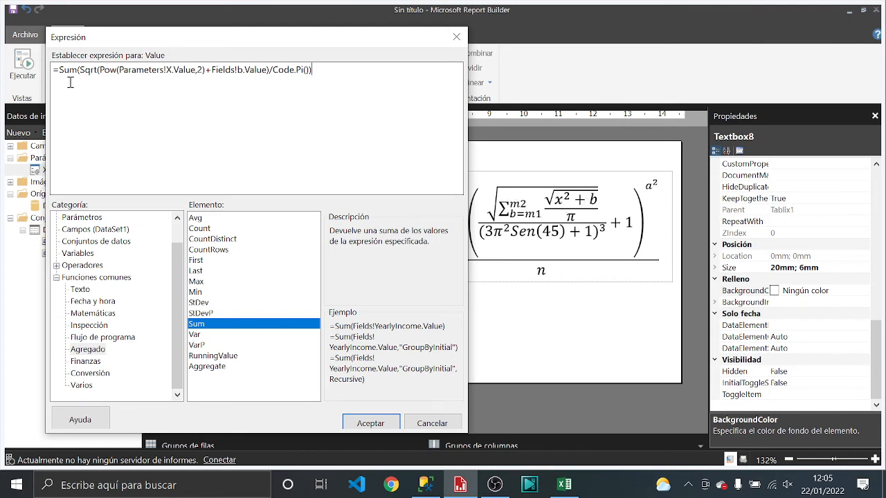
type("Sqrt(")
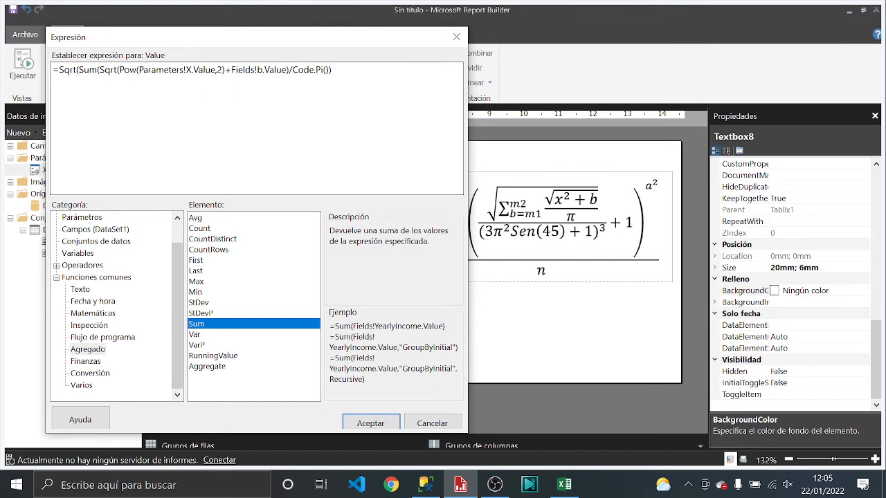
left_click(427, 70)
type(")")
left_click(367, 424)
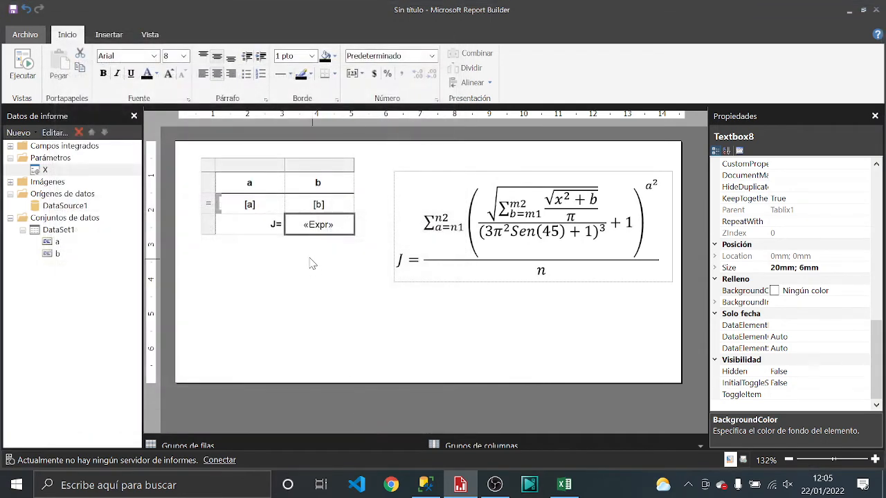
Run the report with X set to 33 and view the J result below the table.
left_click(23, 69)
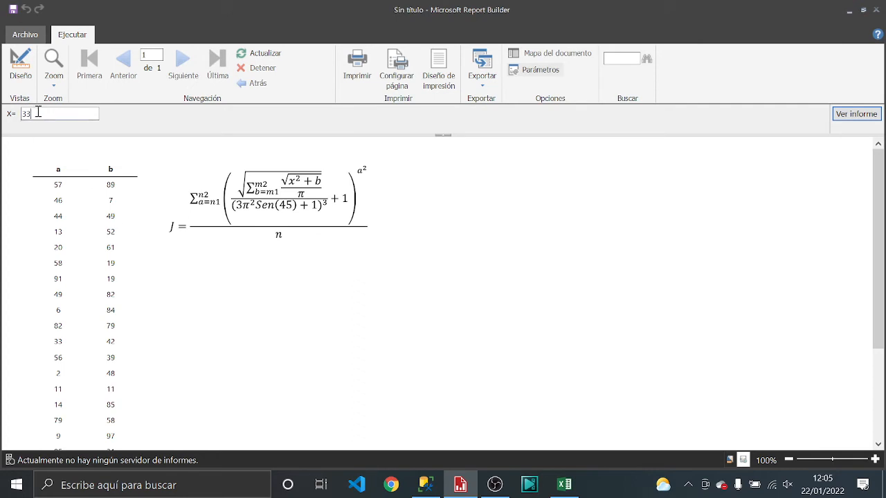
left_click_drag(38, 113, 8, 121)
scroll(217, 228, "down", 4)
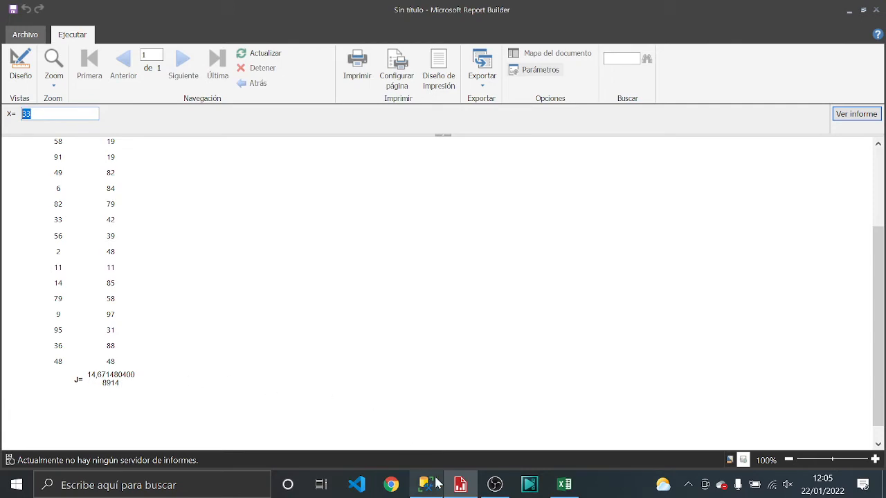
Switch to the ecuacion.xlsx workbook in Excel and examine the formulas in C22, C23 and C24 and the x value in D1.
left_click(562, 487)
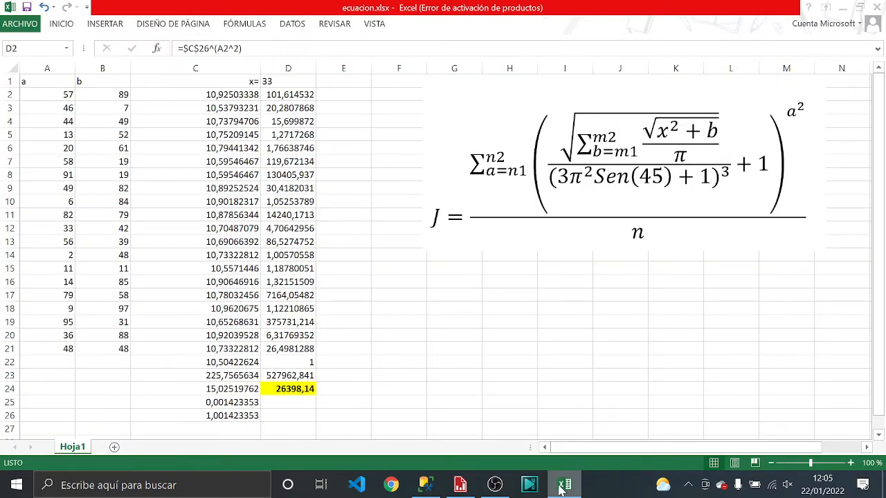
left_click(229, 376)
left_click(229, 389)
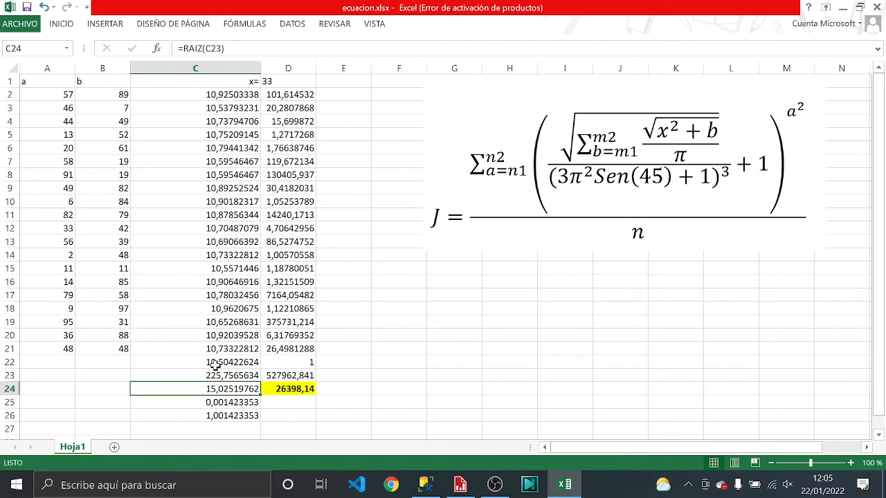
left_click(229, 363)
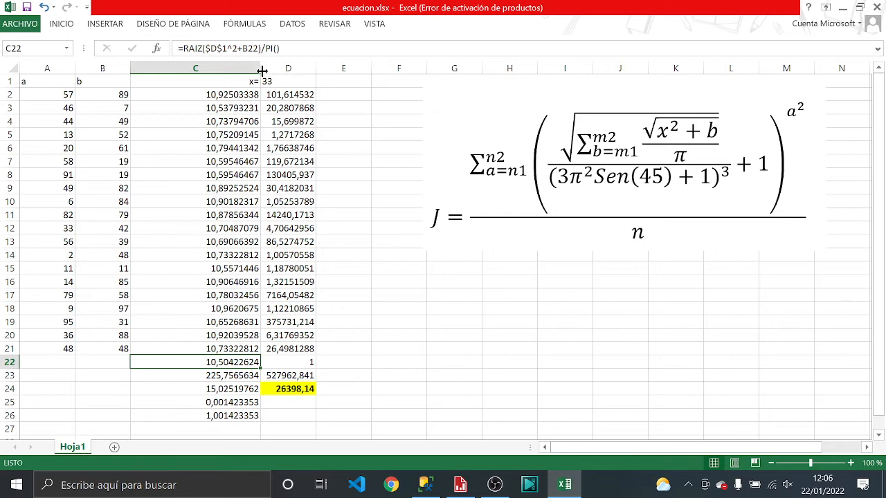
left_click(231, 376)
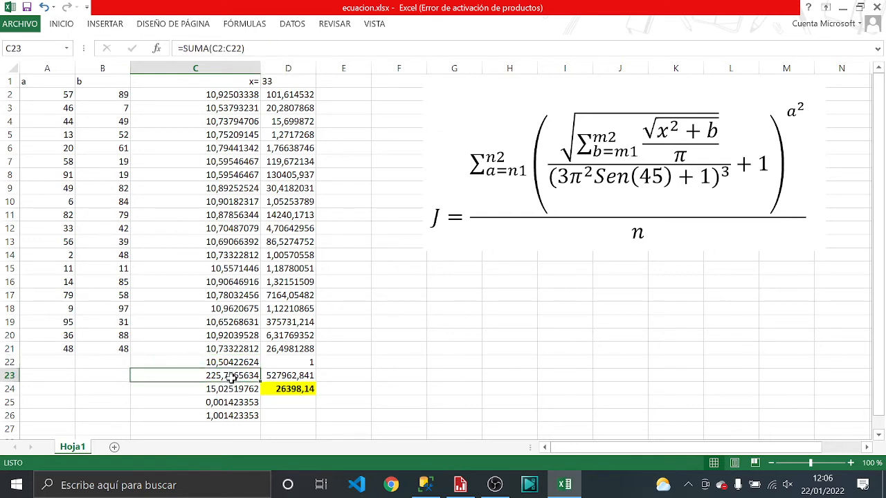
left_click(231, 389)
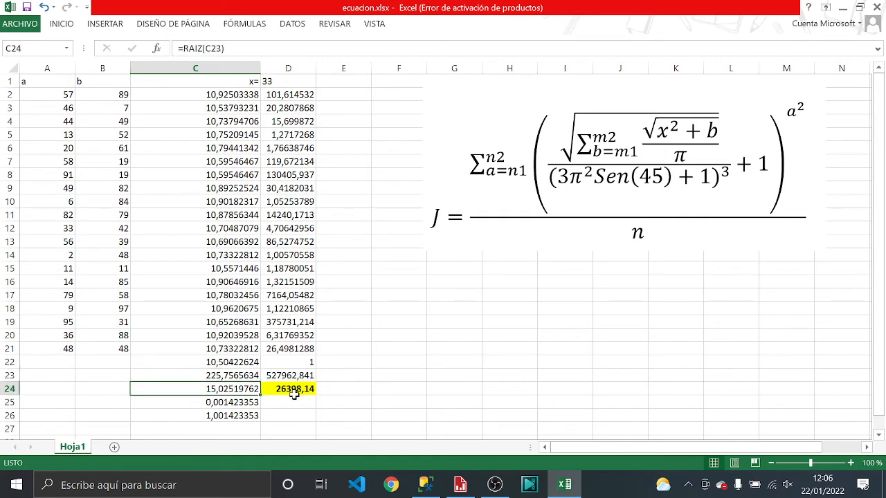
left_click(285, 82)
left_click(229, 389)
Return to the report design in Report Builder and review the J cell's expression against the equation, checking each nested part.
left_click(461, 488)
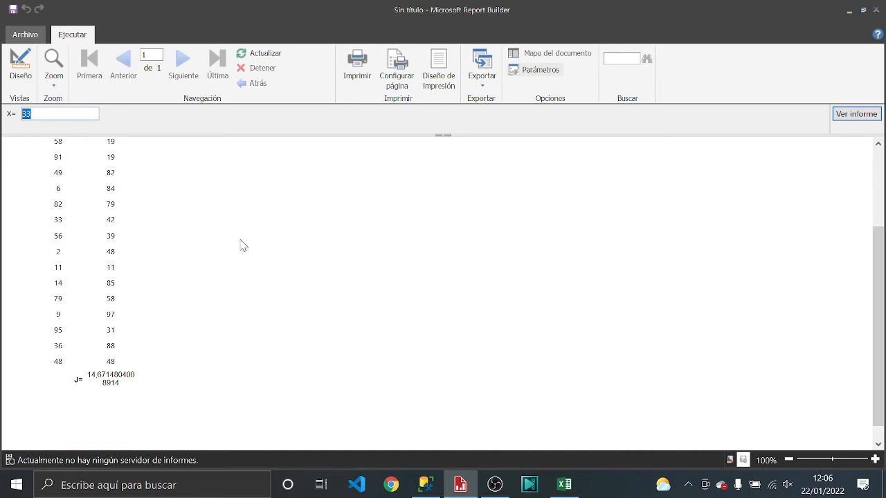
left_click(21, 64)
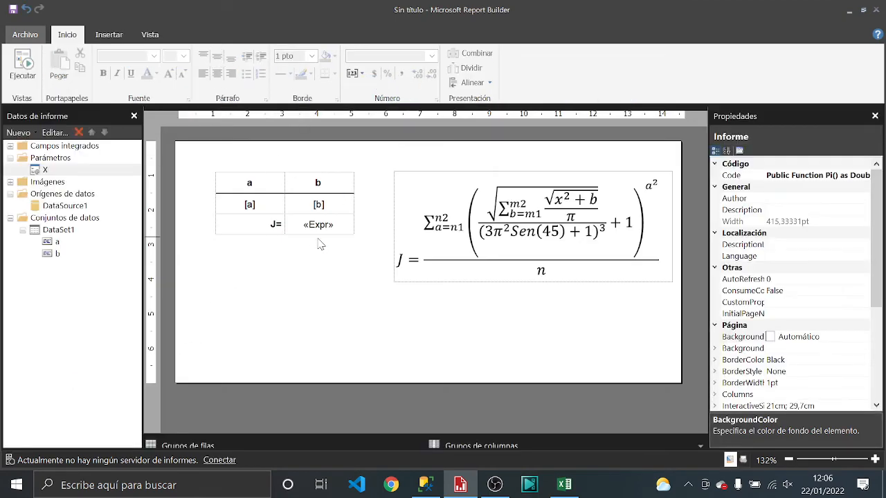
double_click(319, 223)
right_click(320, 223)
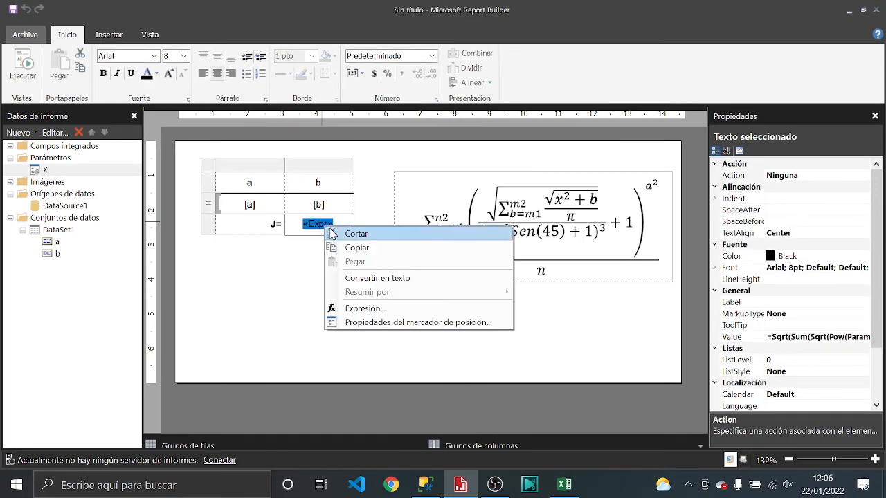
left_click(359, 310)
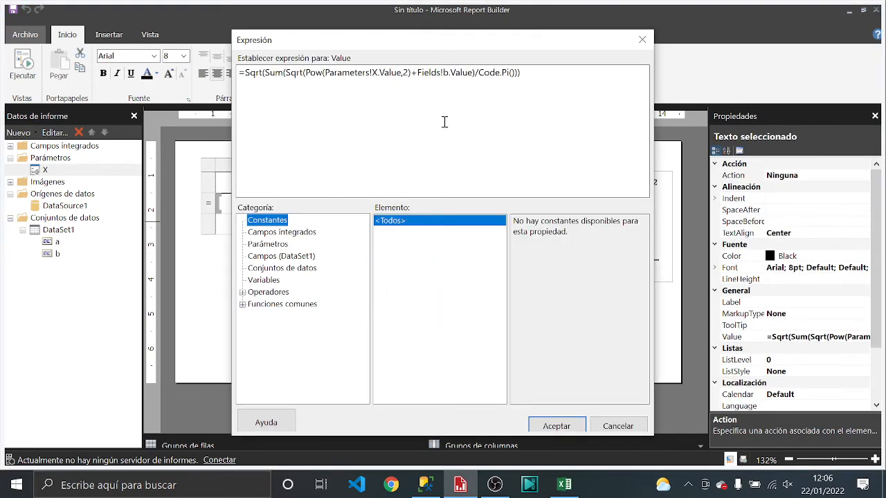
left_click_drag(507, 43, 282, 48)
left_click(314, 73)
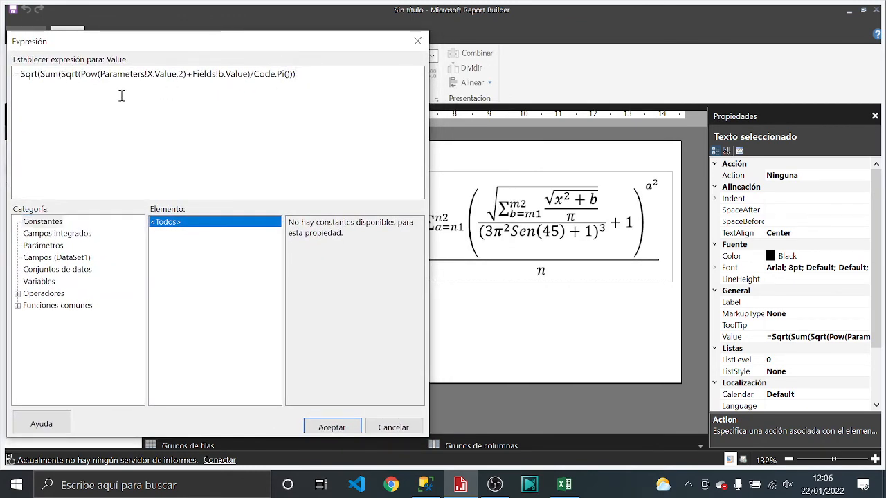
left_click_drag(81, 73, 245, 74)
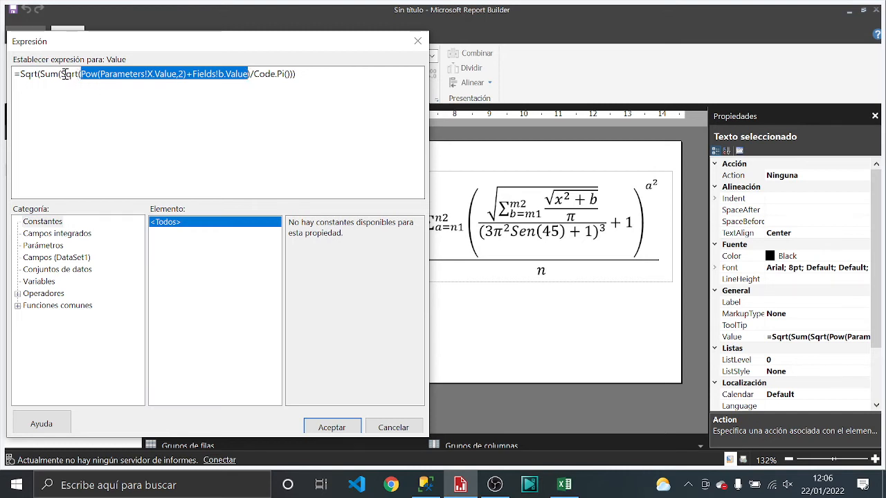
left_click_drag(61, 74, 287, 82)
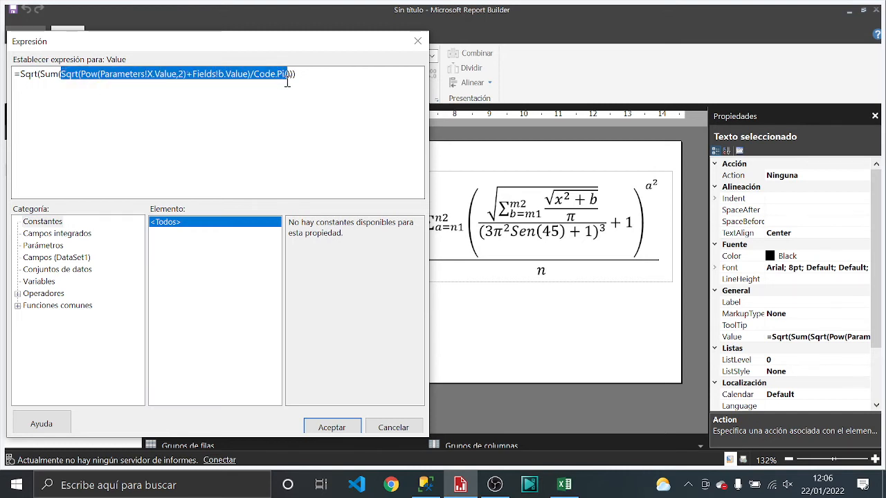
left_click(36, 74)
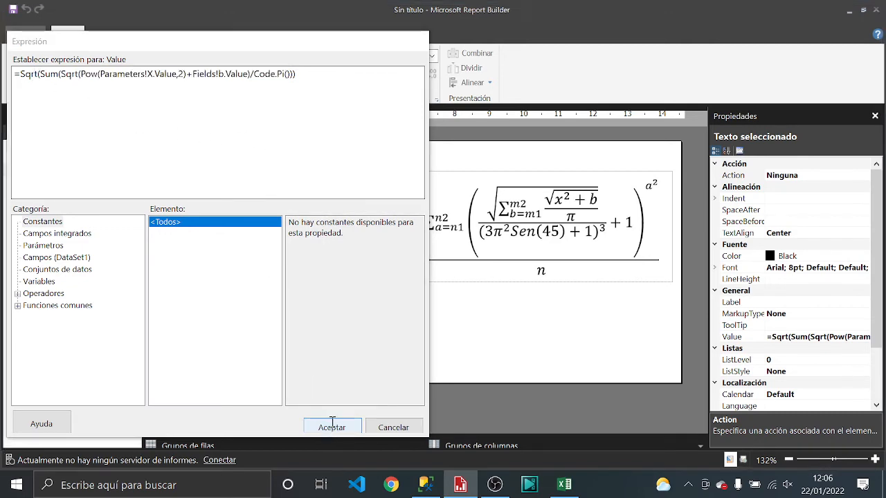
left_click(331, 428)
left_click(318, 256)
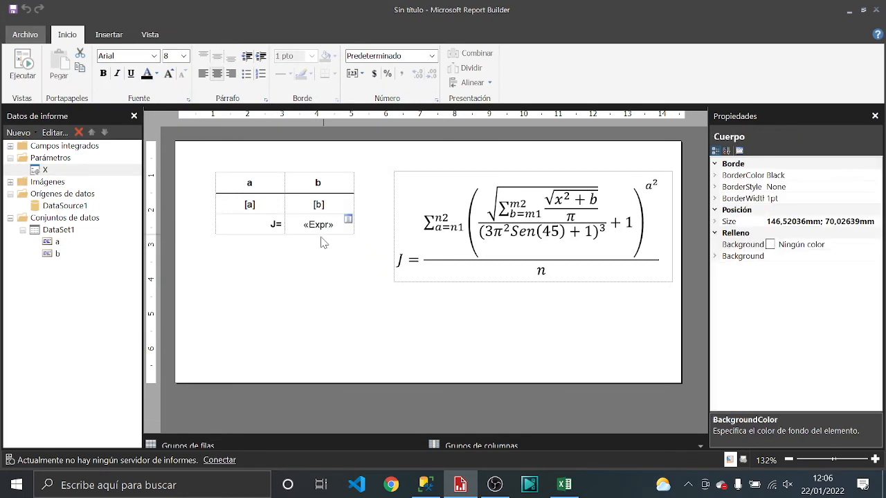
Compare the a and b values and the C22 formula in Excel with the query results in SQL Server Management Studio.
left_click(563, 488)
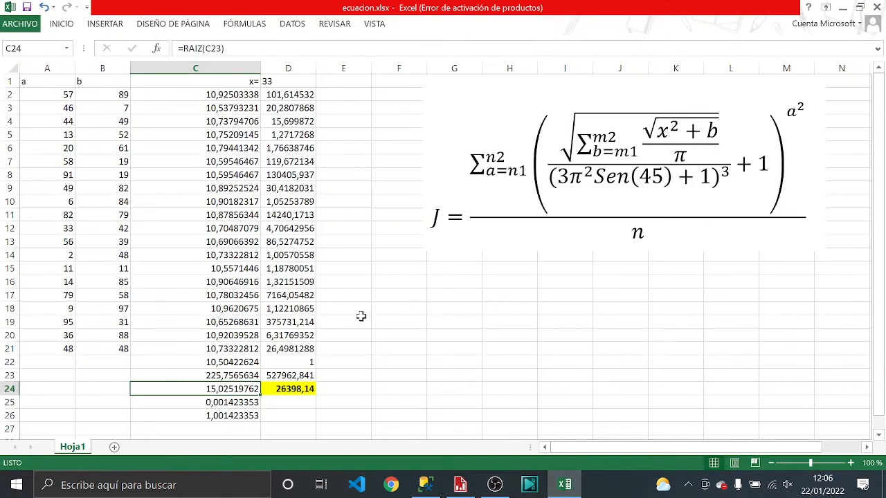
left_click(232, 362)
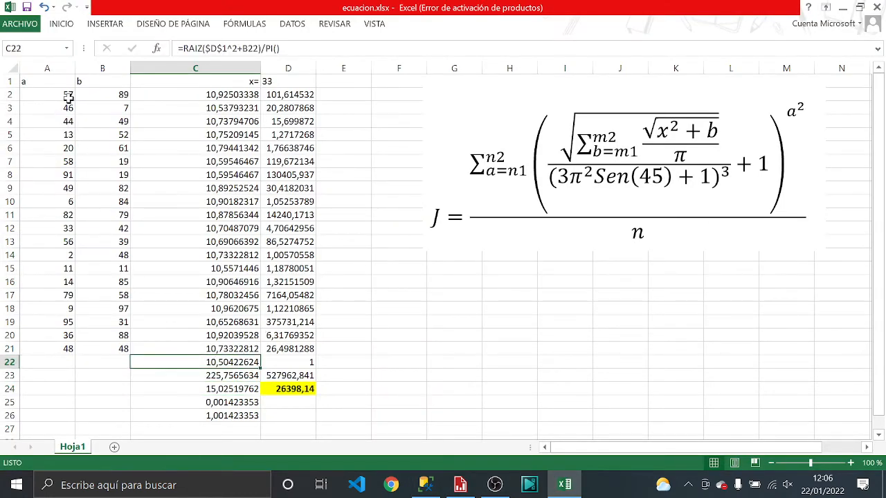
left_click(427, 487)
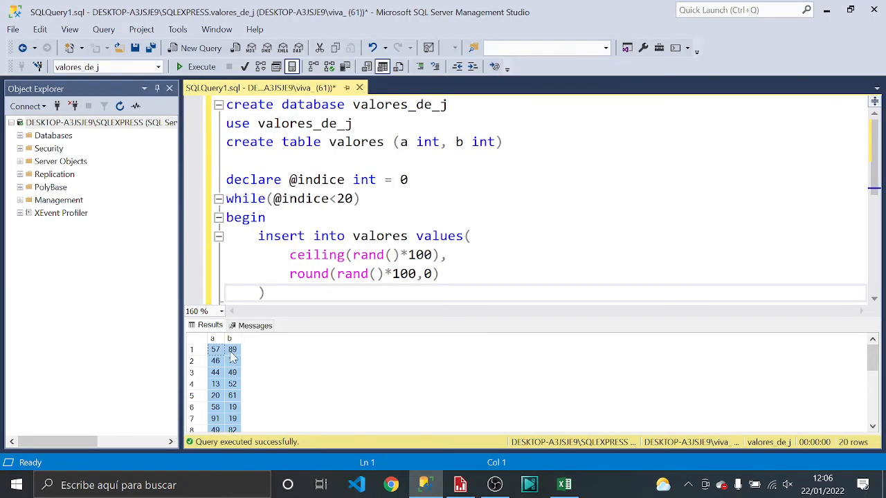
scroll(233, 360, "down", 5)
scroll(321, 417, "up", 5)
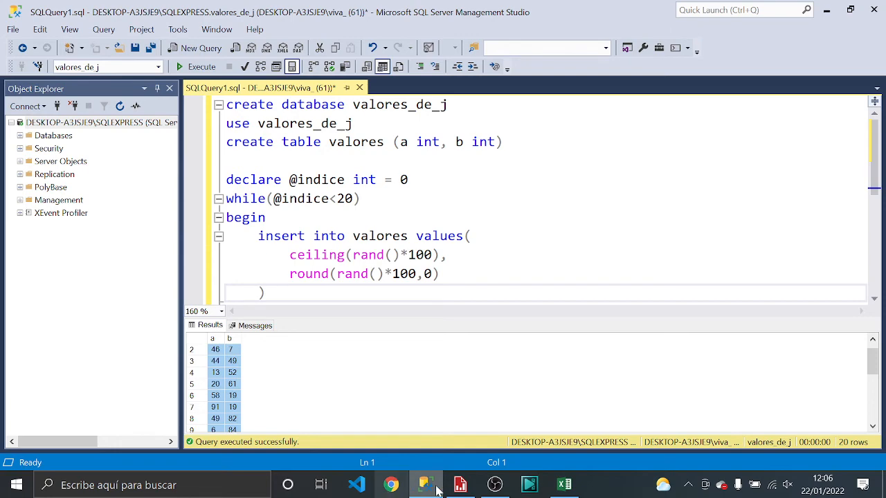
left_click(564, 486)
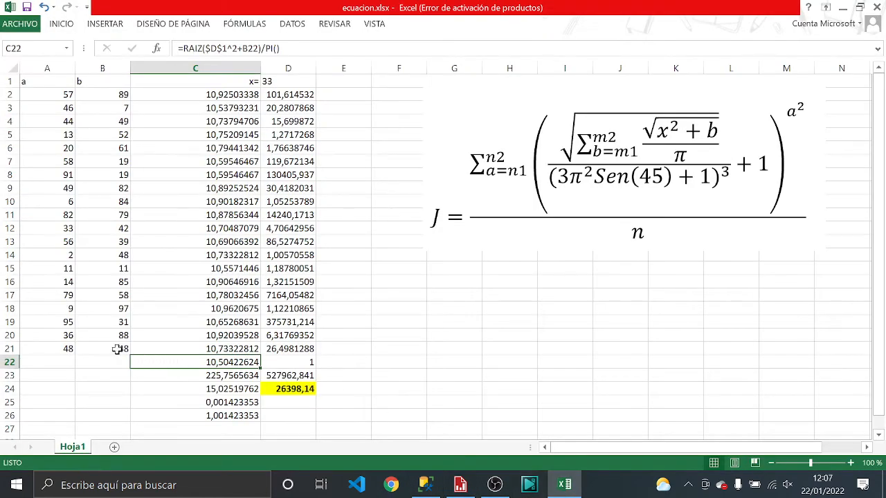
left_click(90, 336)
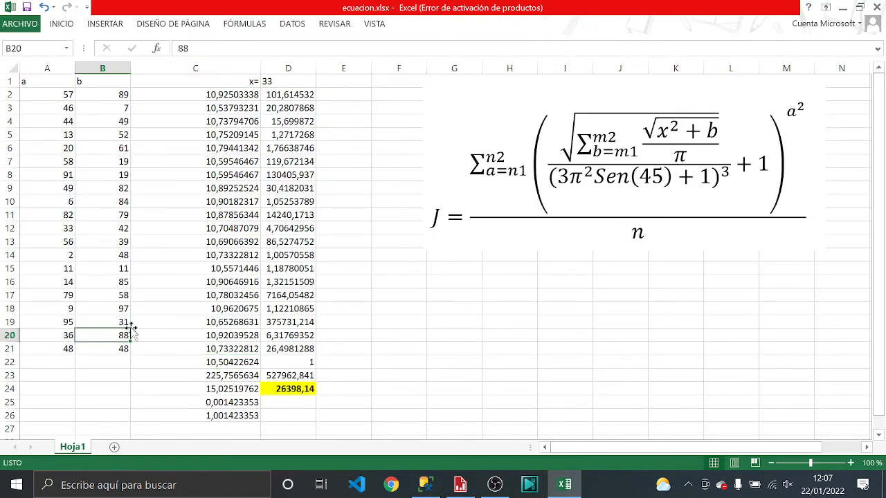
Examine the formulas in C21 and C22 and the sum of the values in C2:C21.
left_click(219, 362)
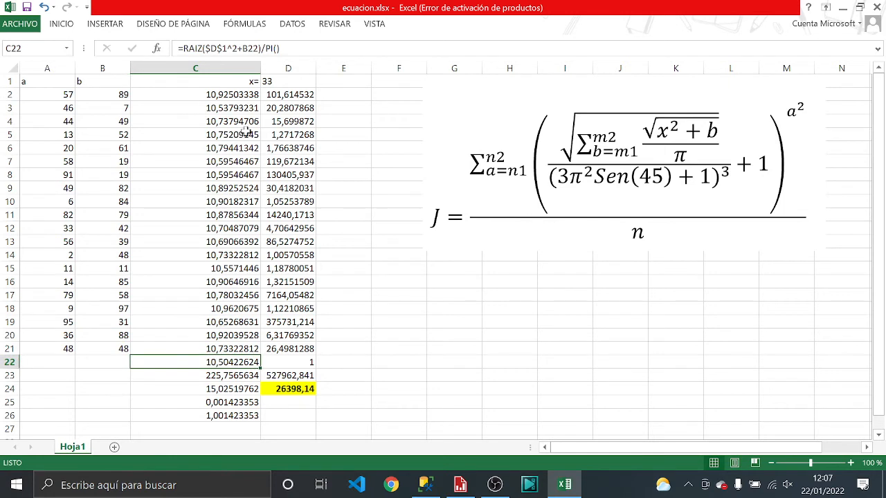
left_click_drag(229, 95, 221, 346)
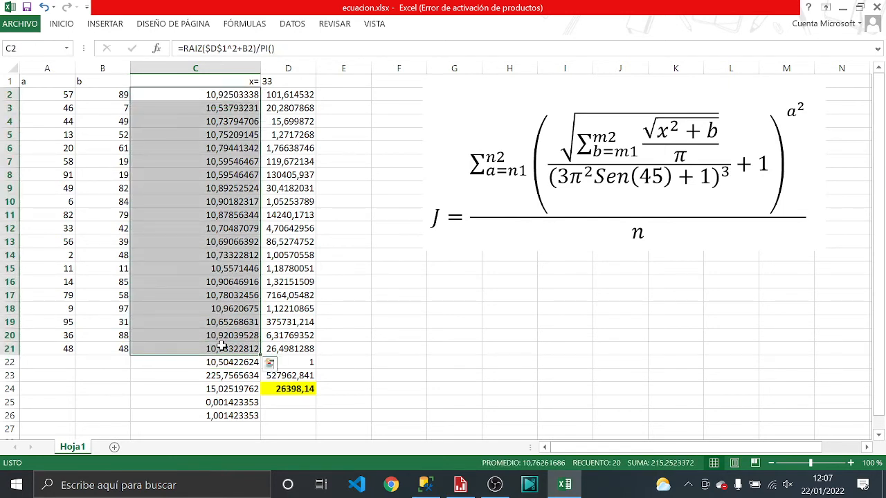
left_click(209, 364)
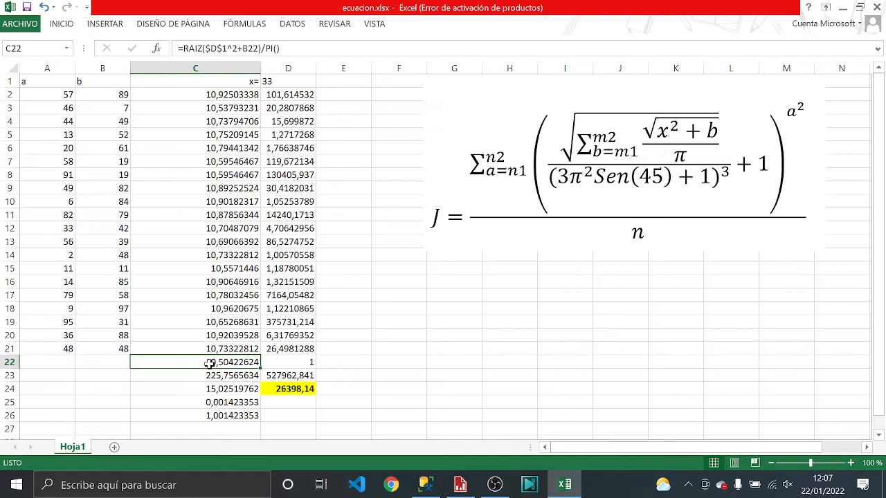
left_click(210, 349)
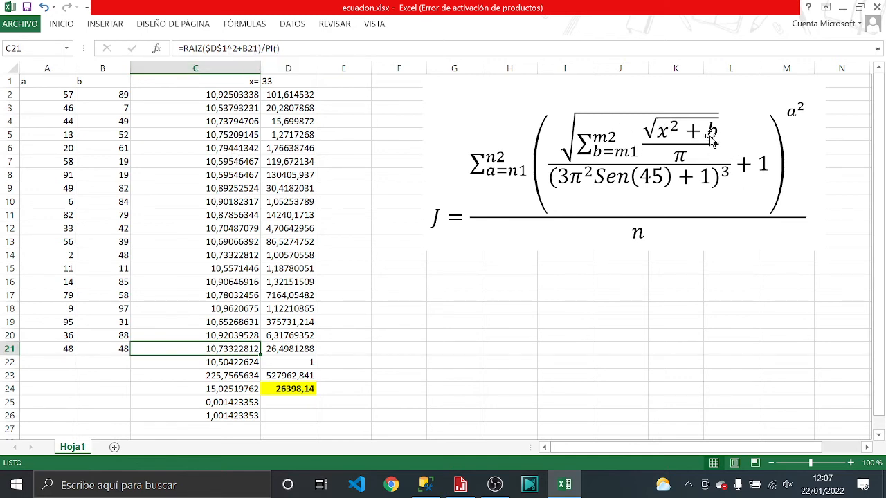
Clear the surplus formula in C22 and delete the entire row 22, which has no a or b values.
left_click(215, 362)
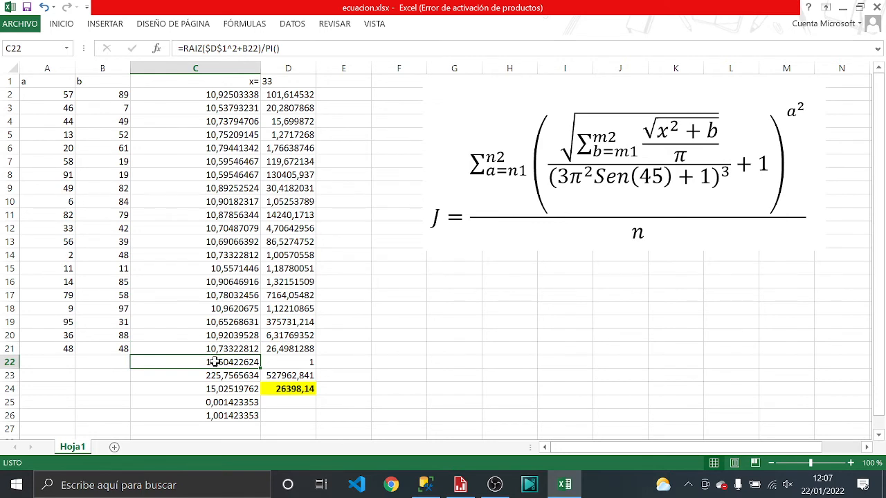
key("Delete")
left_click(227, 386)
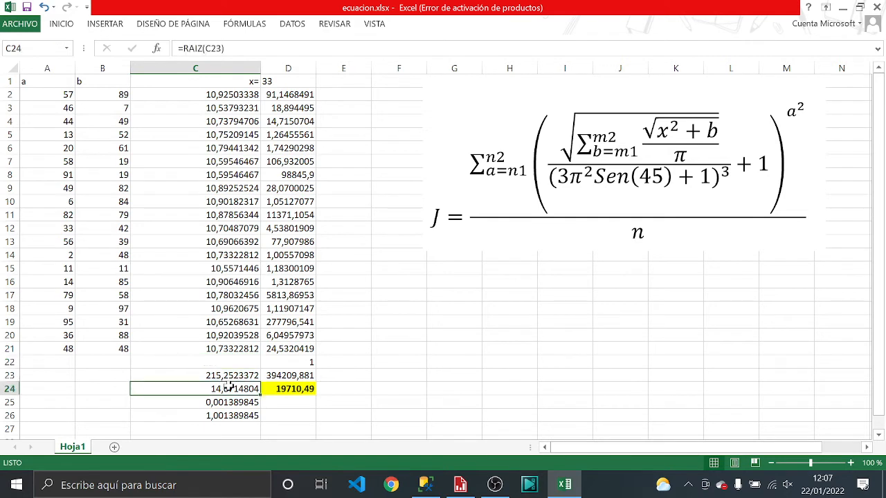
left_click(230, 362)
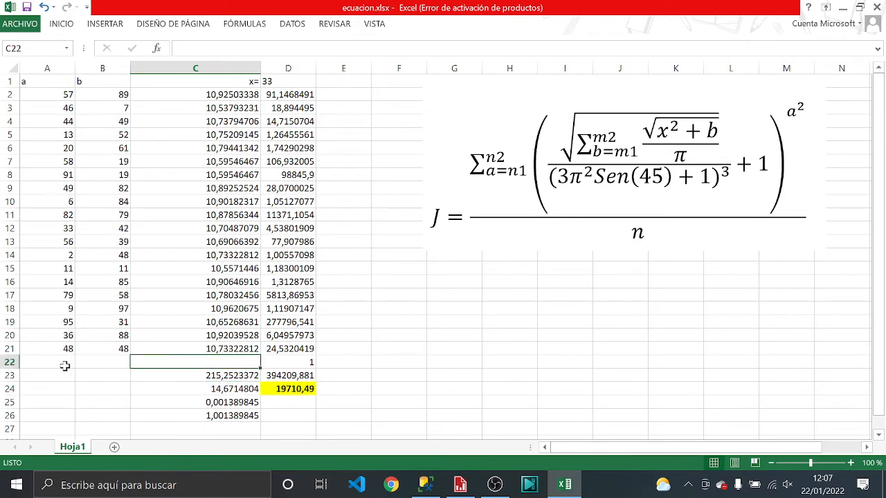
left_click_drag(31, 362, 88, 361)
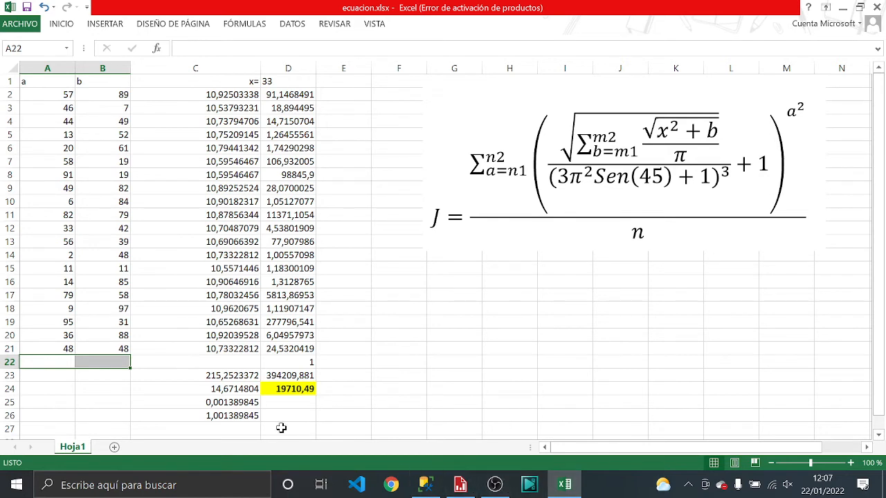
left_click(227, 362)
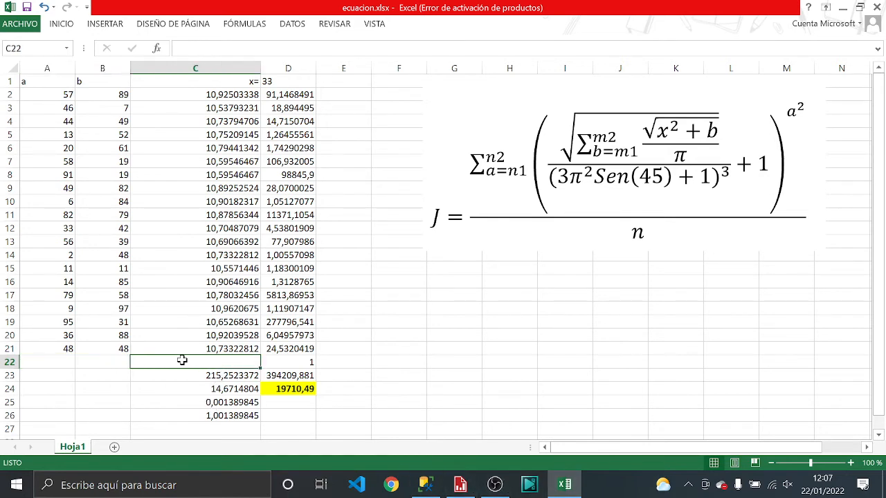
left_click_drag(40, 364, 97, 361)
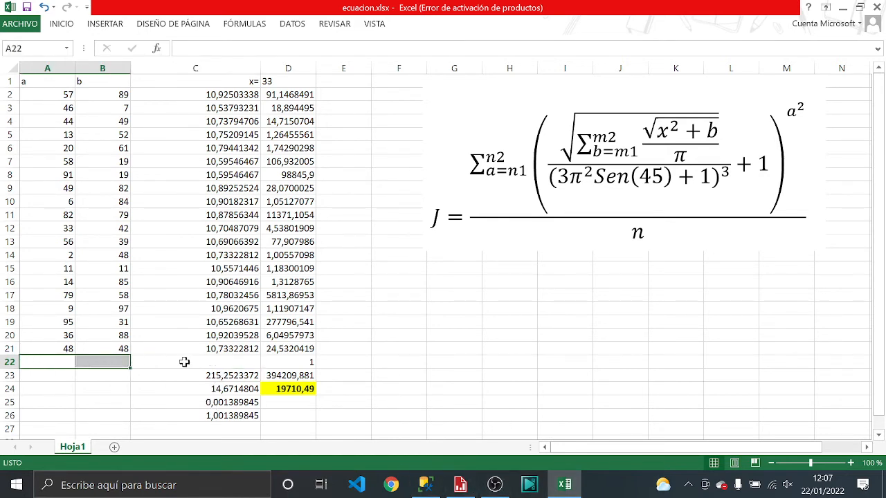
left_click(208, 362)
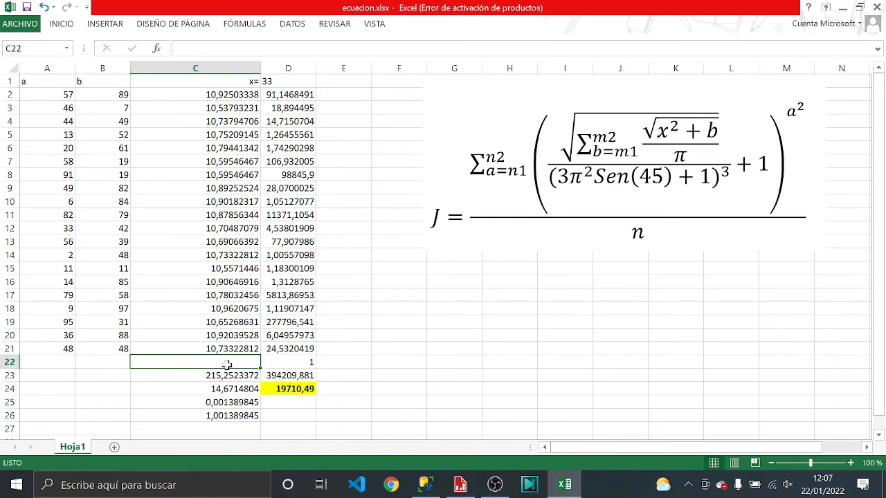
left_click(8, 362)
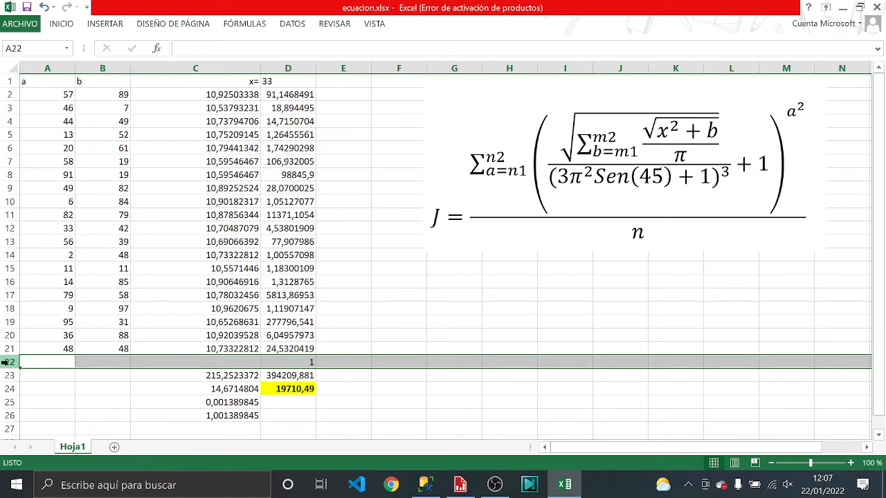
key("ctrl+minus")
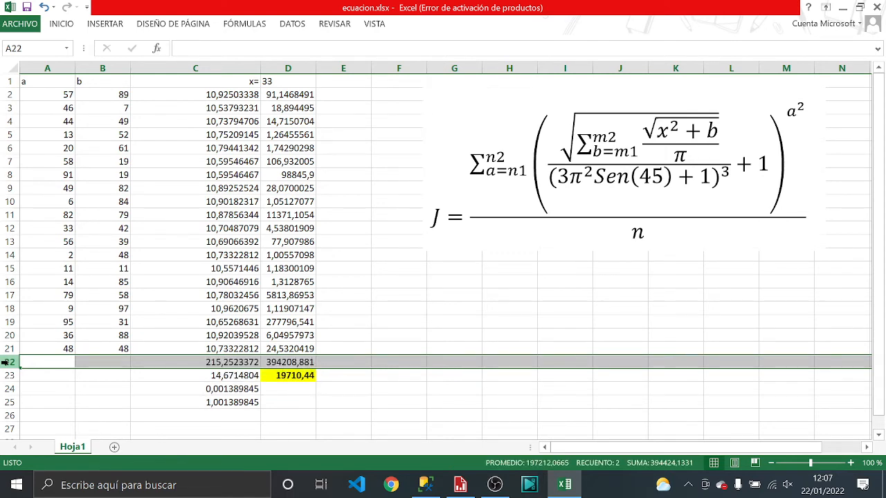
Examine the formulas in C24 and C23, run the report in Report Builder with X at 33, and compare J with C23 in Excel.
left_click(186, 376)
left_click(220, 387)
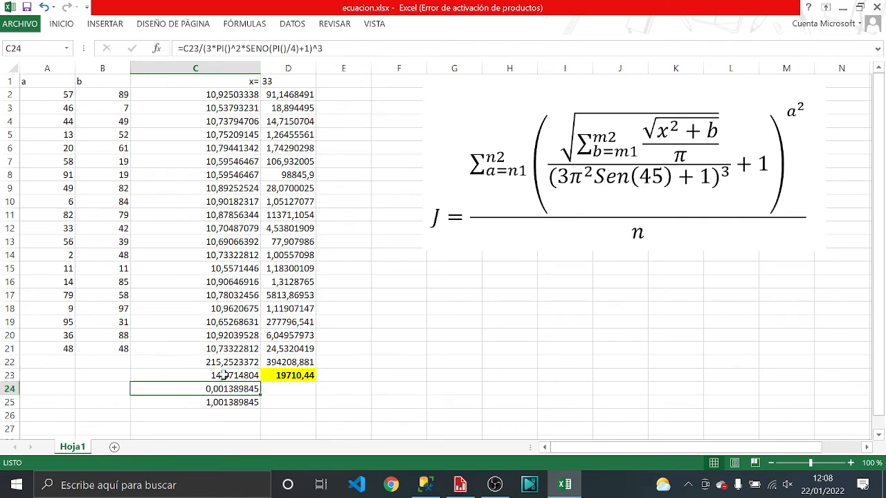
left_click(221, 376)
left_click(460, 484)
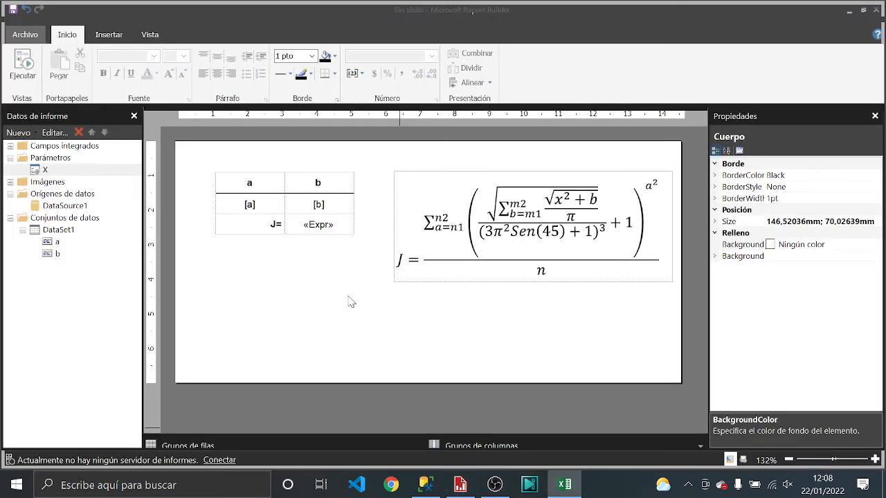
left_click(28, 68)
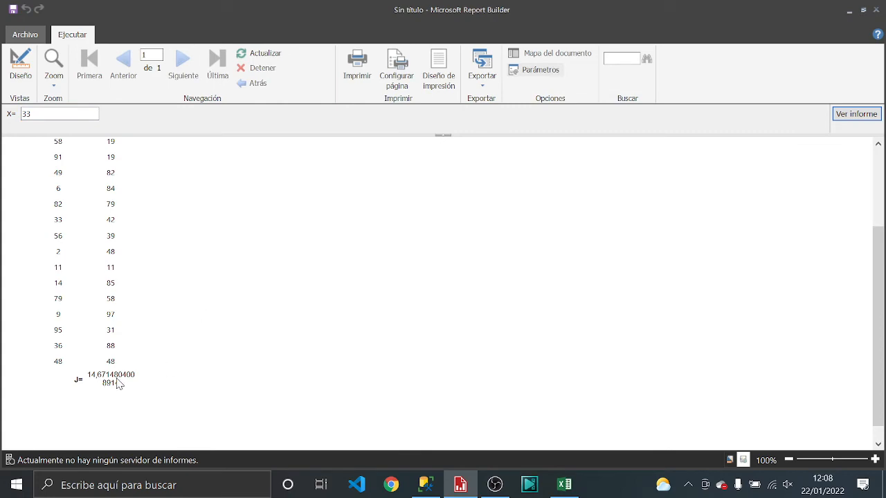
left_click(562, 485)
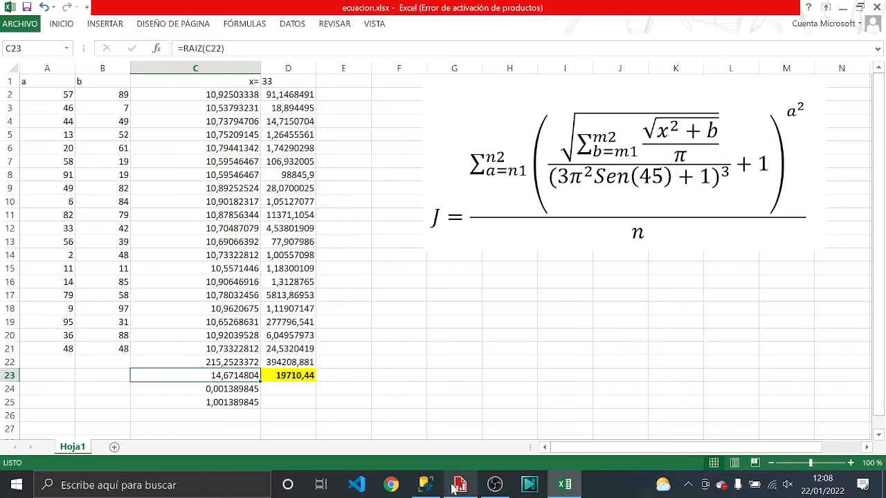
Check cells A22 and B22, directly below the a and b data, for values.
mouse_move(427, 490)
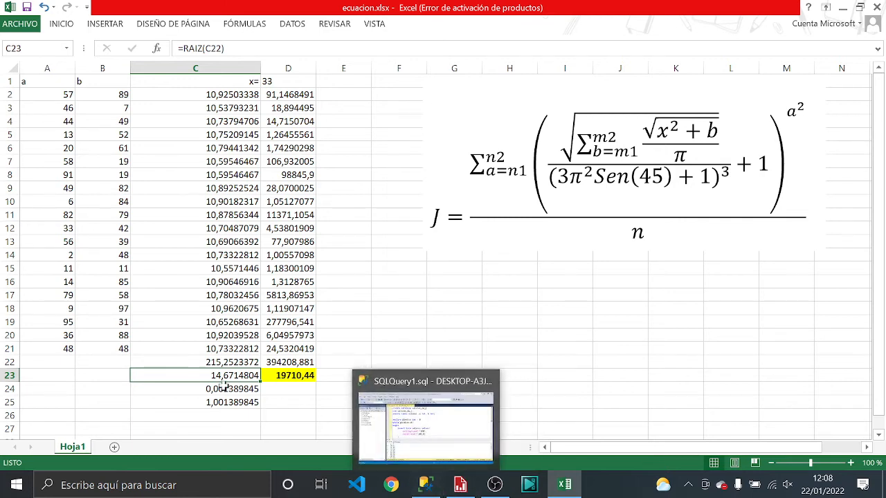
left_click(109, 362)
left_click(49, 357)
left_click(95, 361)
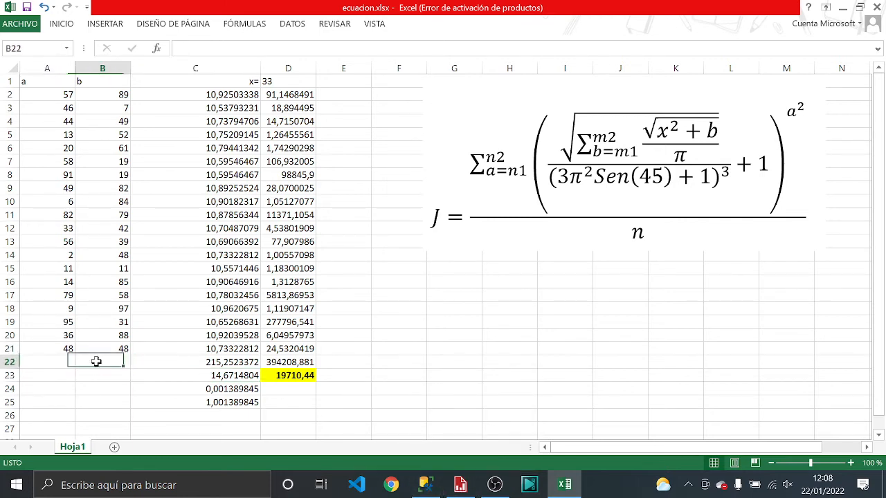
left_click(48, 363)
left_click(95, 363)
left_click(38, 364)
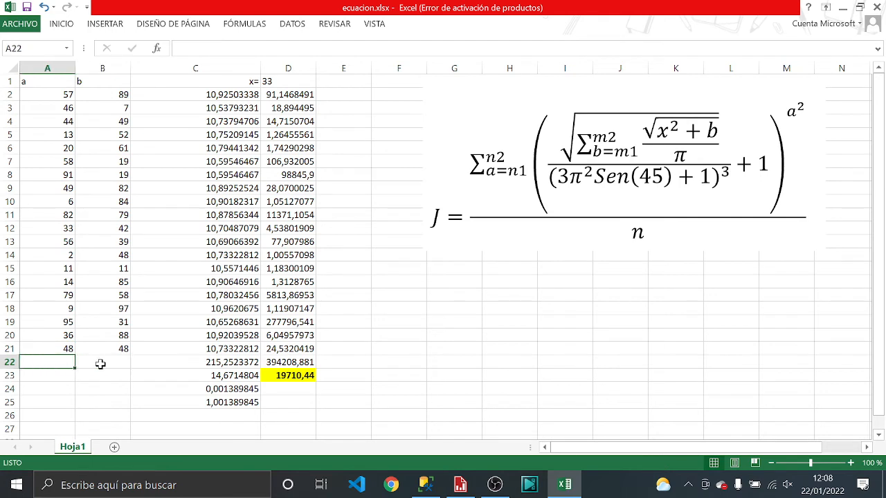
left_click(101, 364)
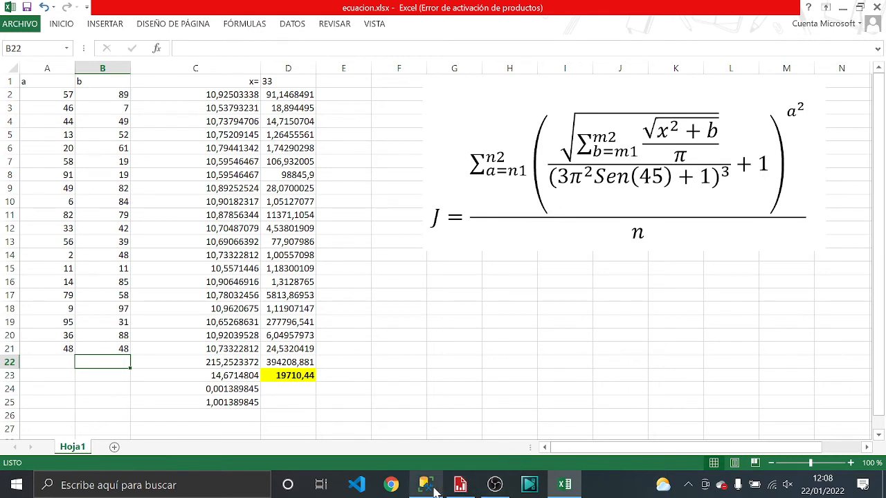
In the Report Builder design, extend the J cell's expression with a division by a cube, appending /Pow(,3) after the outer square root.
left_click(460, 484)
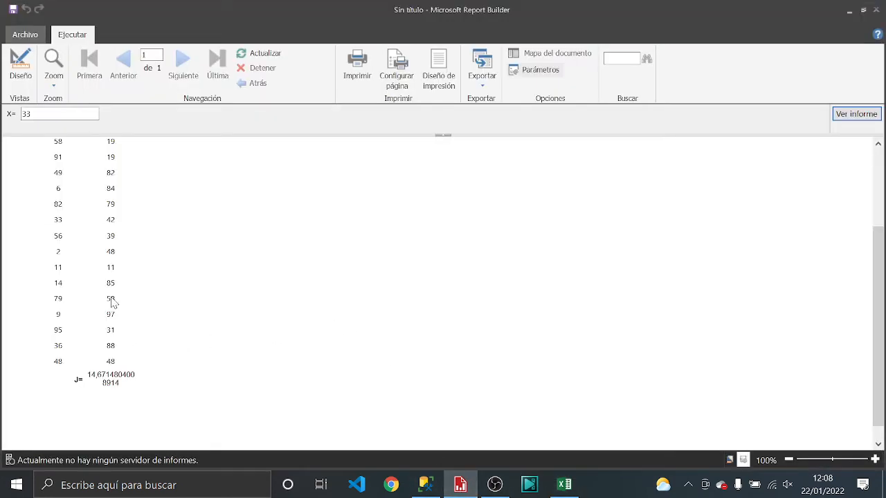
left_click(21, 69)
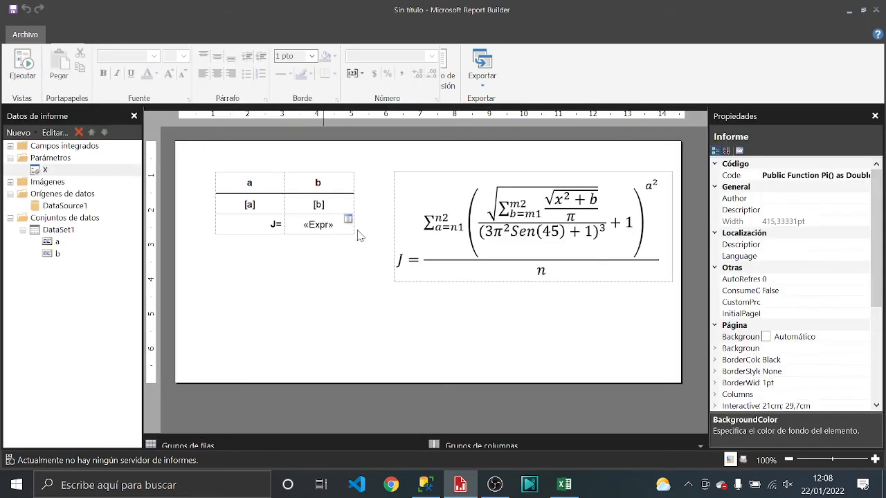
double_click(346, 222)
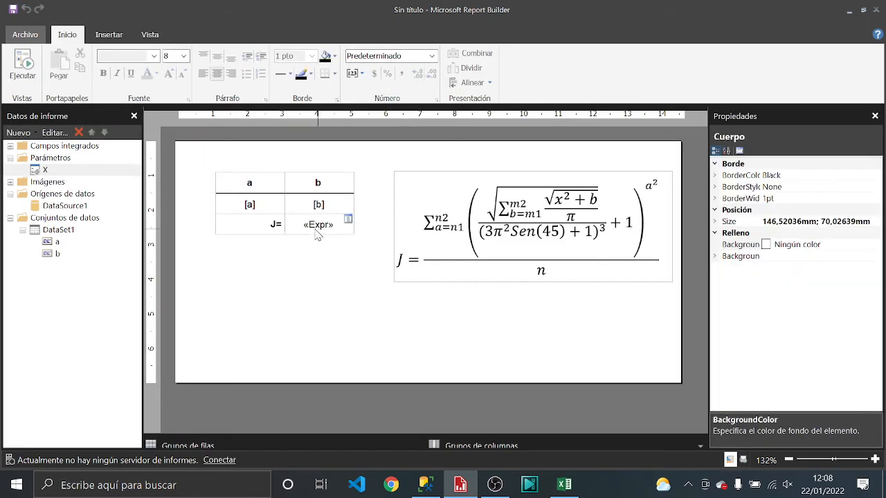
right_click(317, 230)
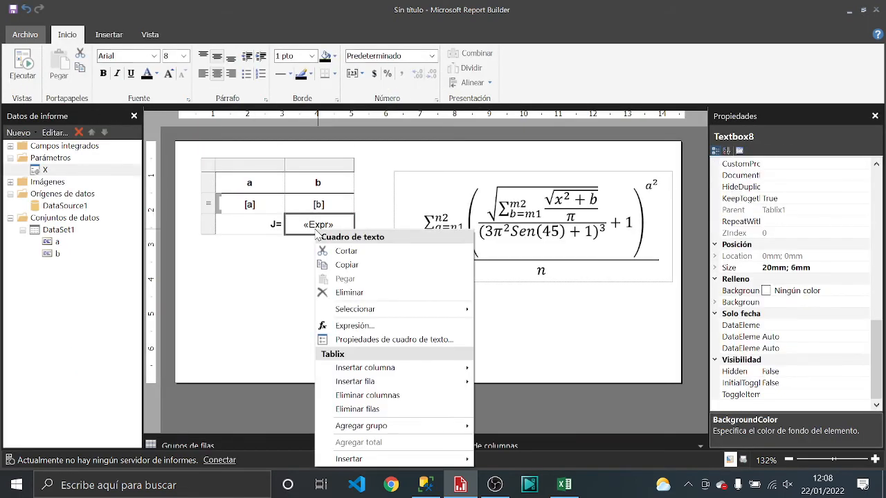
left_click(364, 326)
left_click_drag(469, 49, 244, 38)
left_click(163, 60)
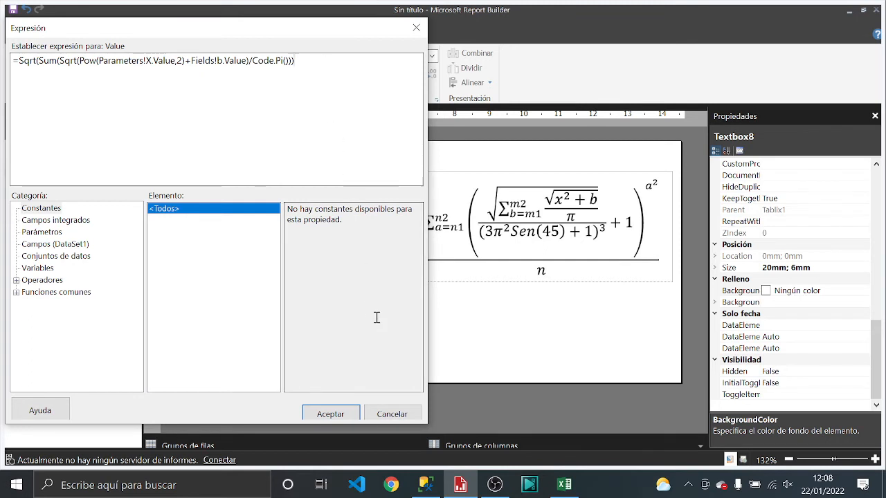
type("/")
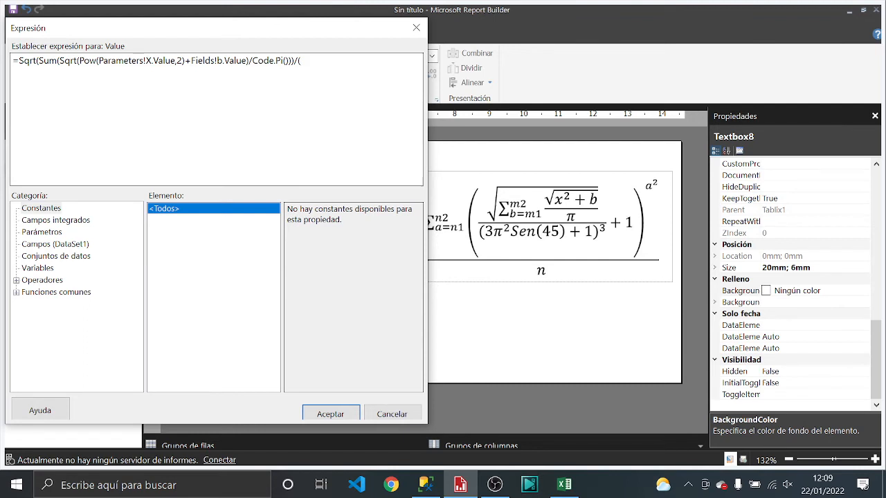
type("Pow")
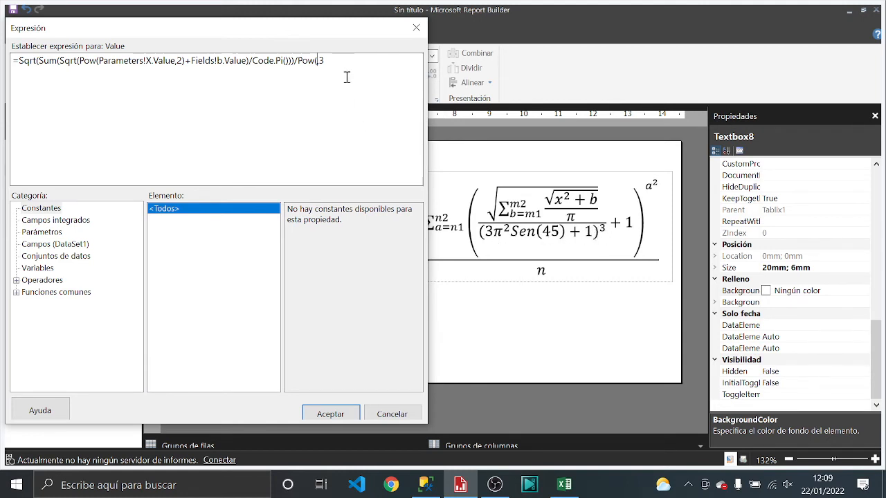
type(",2),3")
type(")")
Enter 3*Pow(Code.Pi(),2) as the base of the cubed denominator.
type("3")
type("*")
type("Pow(")
type(",2)")
type("Code")
type(".Pi()")
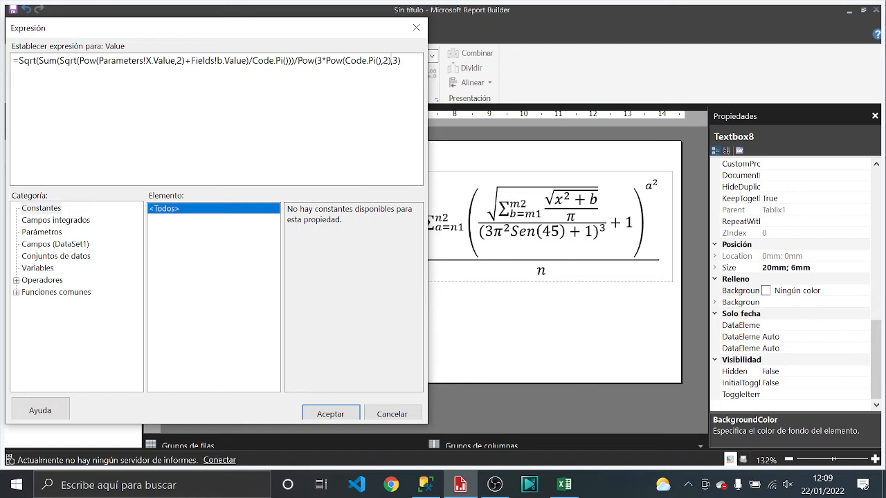
Look up the sine function in the math functions and multiply the cubed denominator's base by Sin, inserted before the exponent 3.
type("*")
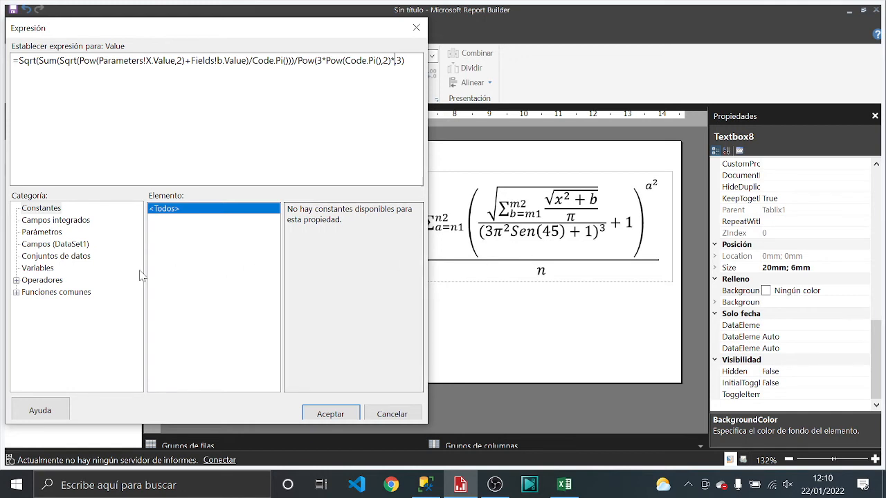
left_click(16, 292)
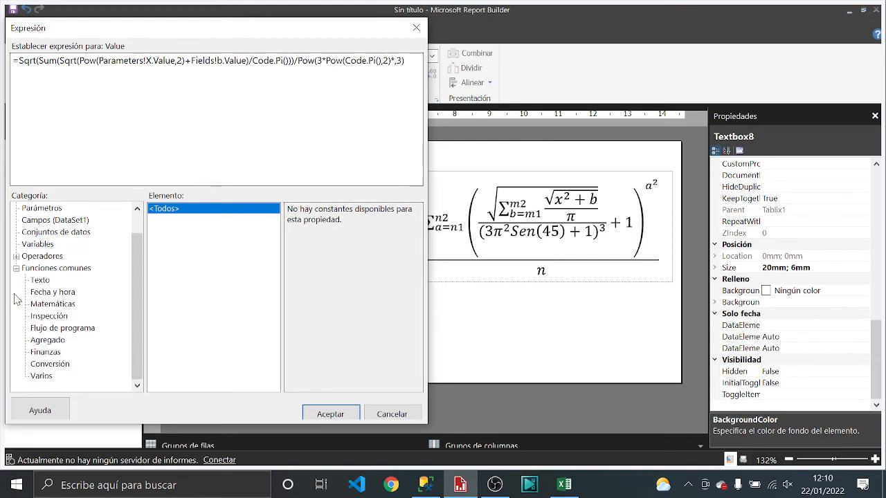
left_click(72, 306)
scroll(244, 325, "down", 1)
scroll(243, 325, "down", 2)
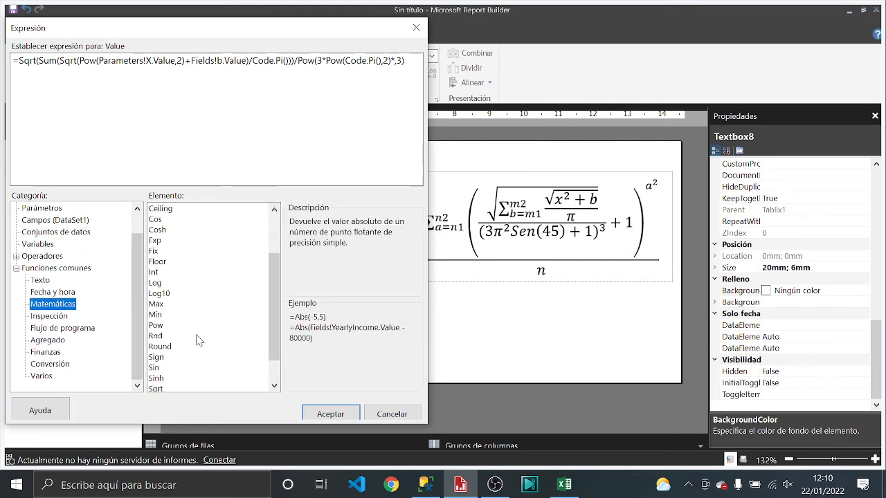
scroll(184, 332, "down", 1)
left_click(155, 337)
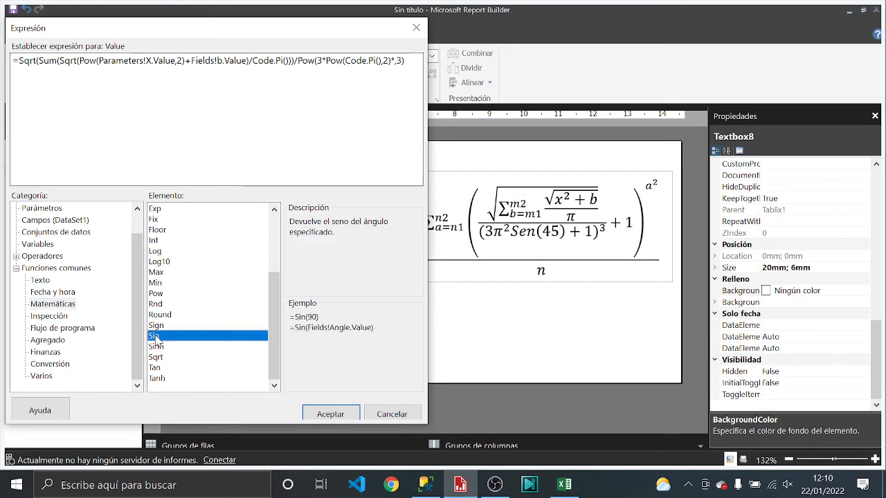
left_click(369, 70)
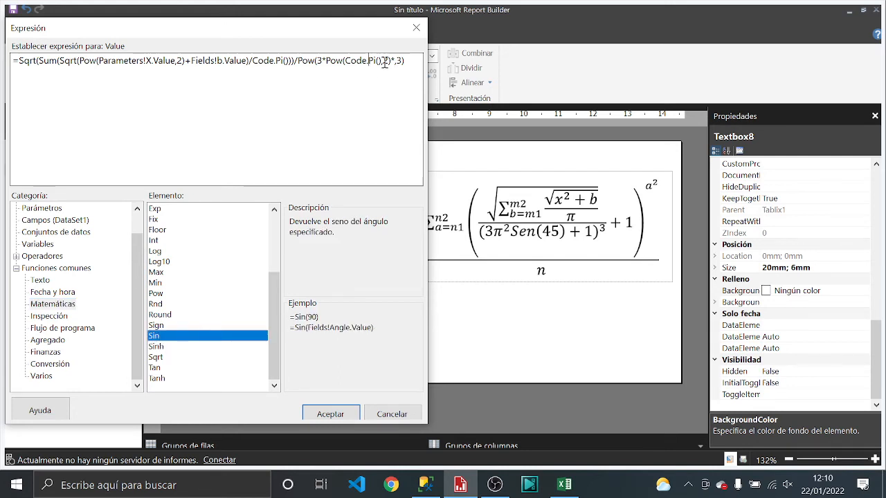
left_click(385, 106)
type("Sin")
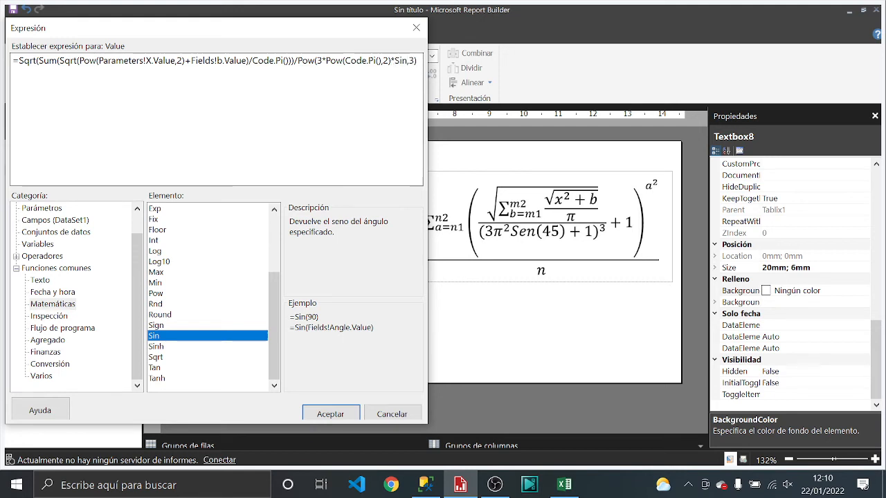
Give Sin the argument Code.Pi()/4 and add 1 to the denominator's base.
type("(")
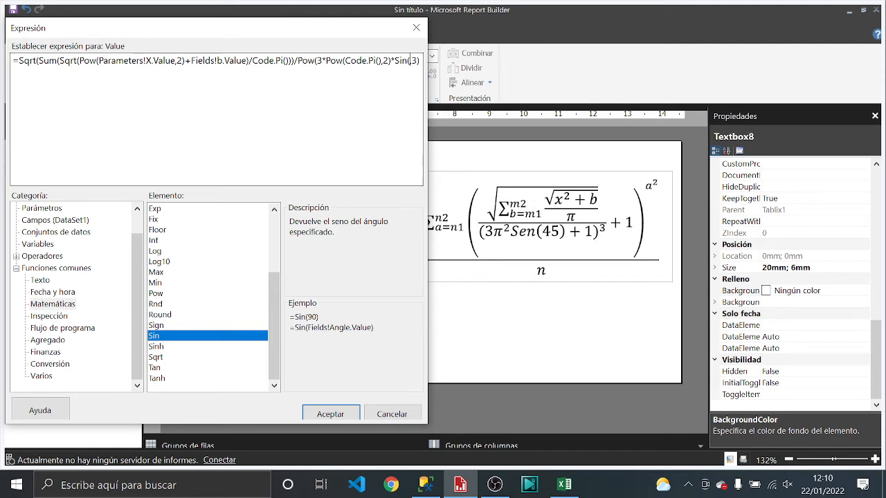
type("Code.Pi()/4)")
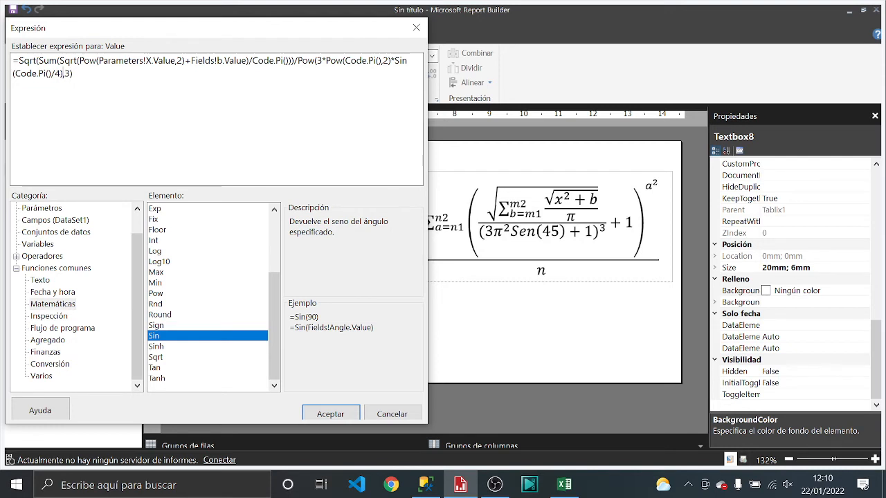
type("+1")
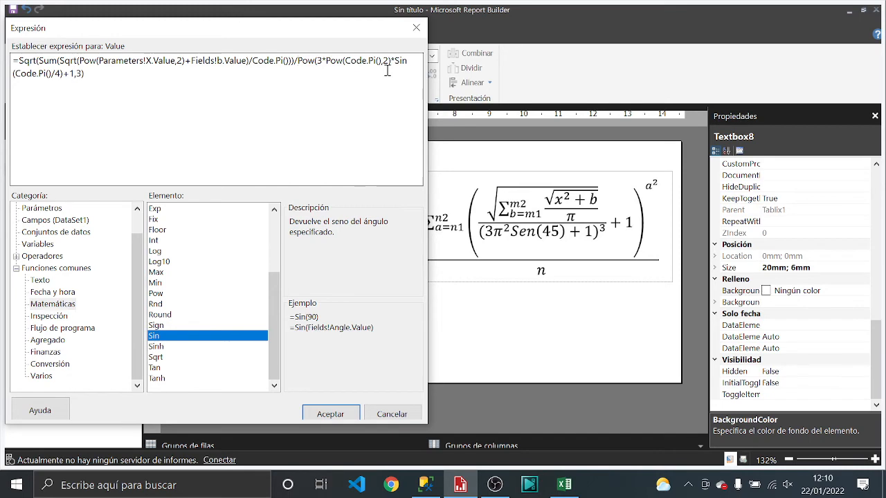
Separate the Pow denominator onto its own line and compare its squared pi and sine terms with the pictured equation.
key("Return")
key("Return")
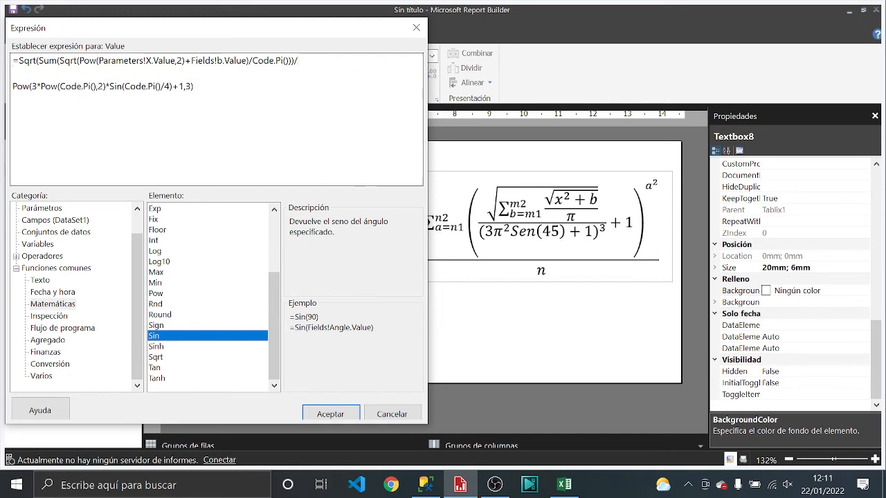
left_click_drag(300, 28, 535, 42)
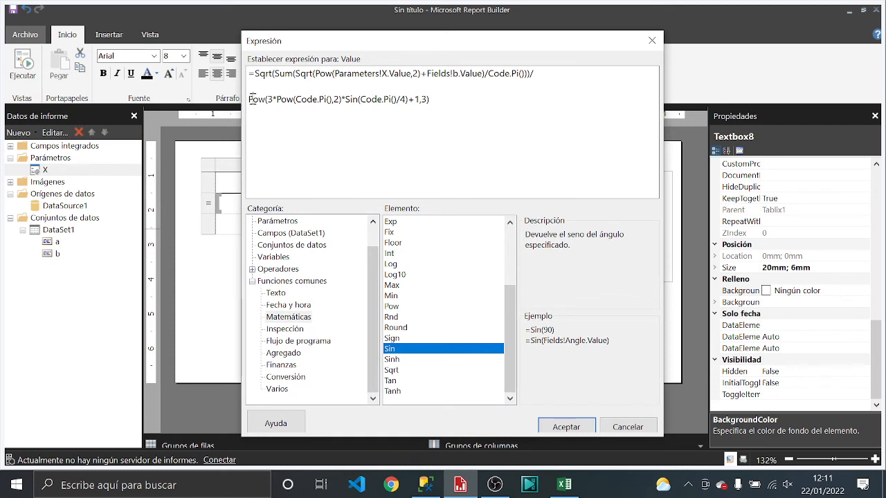
left_click_drag(253, 99, 419, 103)
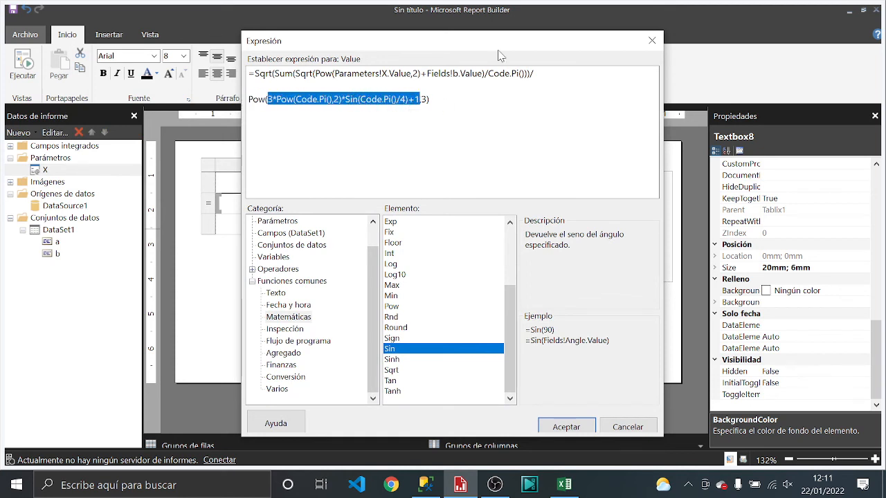
left_click_drag(498, 50, 300, 43)
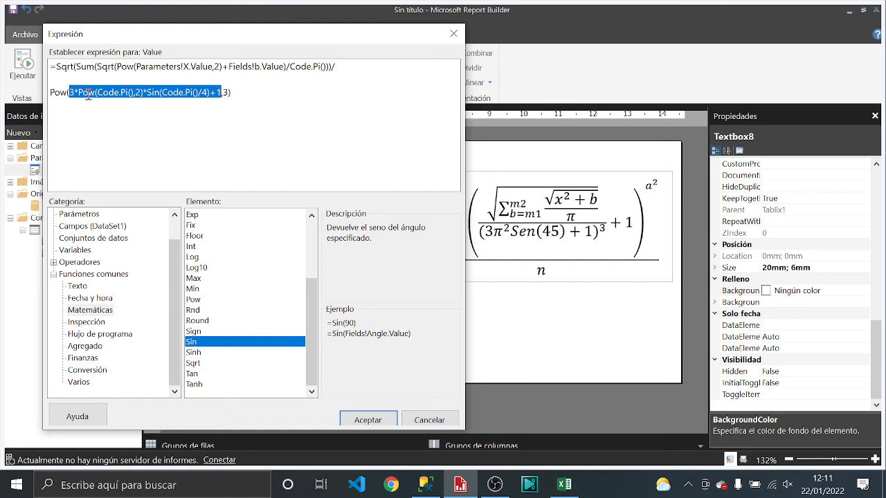
left_click_drag(74, 92, 144, 94)
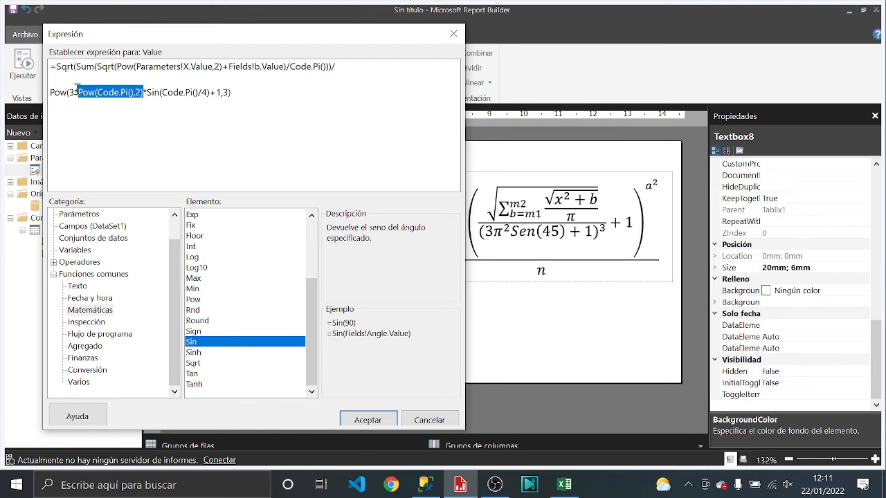
left_click(113, 114)
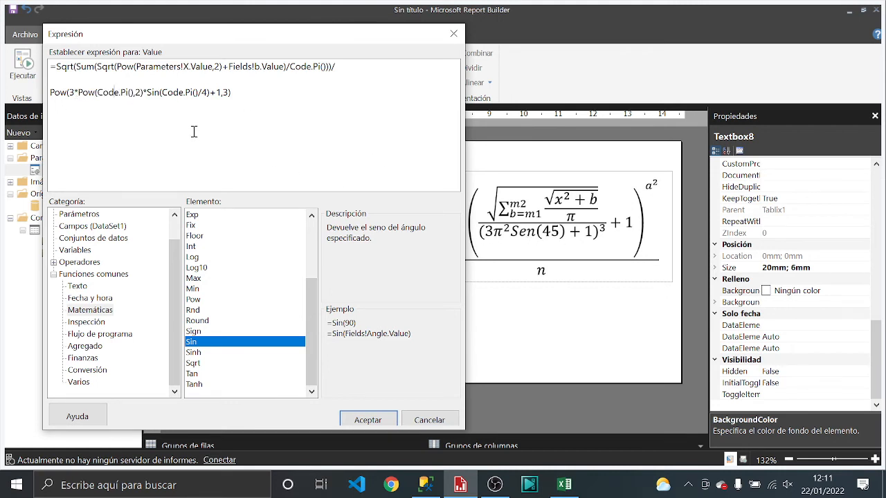
left_click_drag(146, 92, 207, 94)
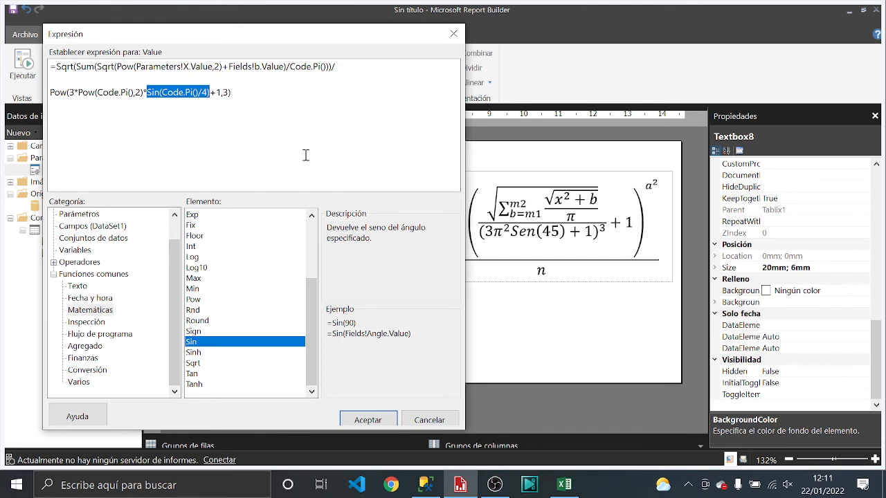
left_click(202, 94)
left_click_drag(199, 96, 204, 102)
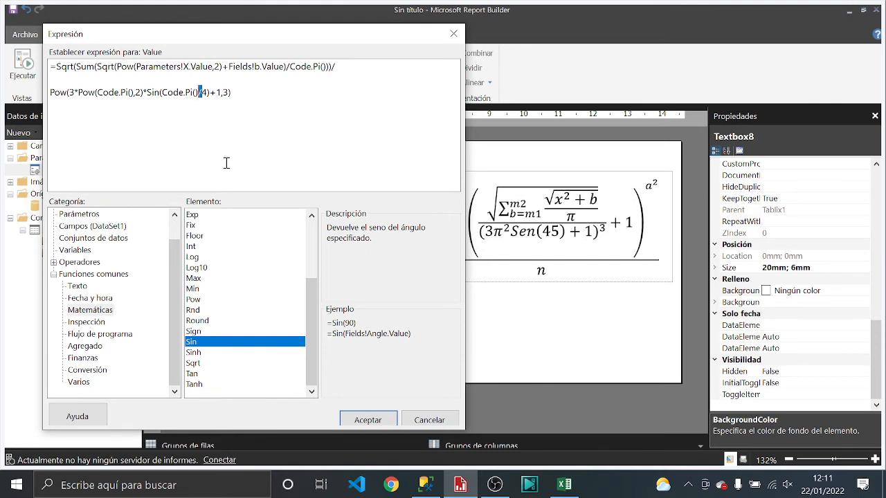
Check the denominator's base and closing parenthesis, rejoin the expression on a single line, and accept it.
left_click_drag(142, 93, 147, 93)
left_click(258, 101)
type(")")
double_click(60, 92)
left_click_drag(70, 92, 219, 97)
left_click(237, 95)
key("BackSpace")
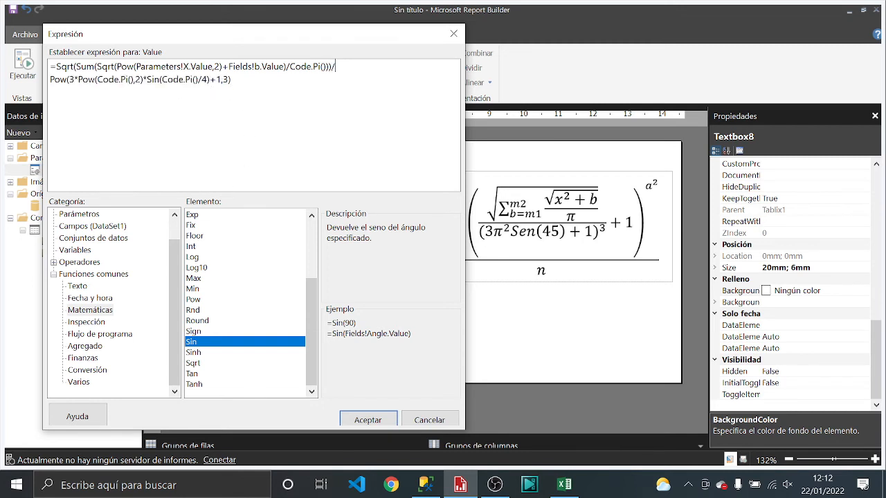
key("Delete")
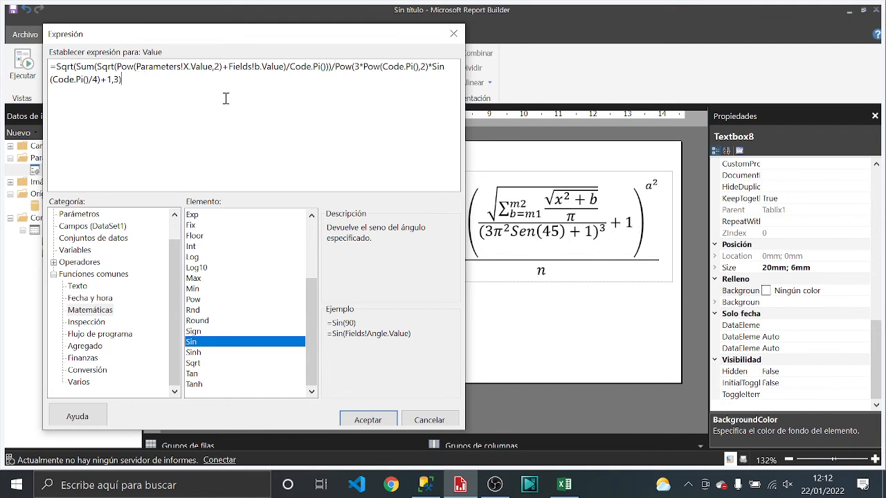
left_click(361, 419)
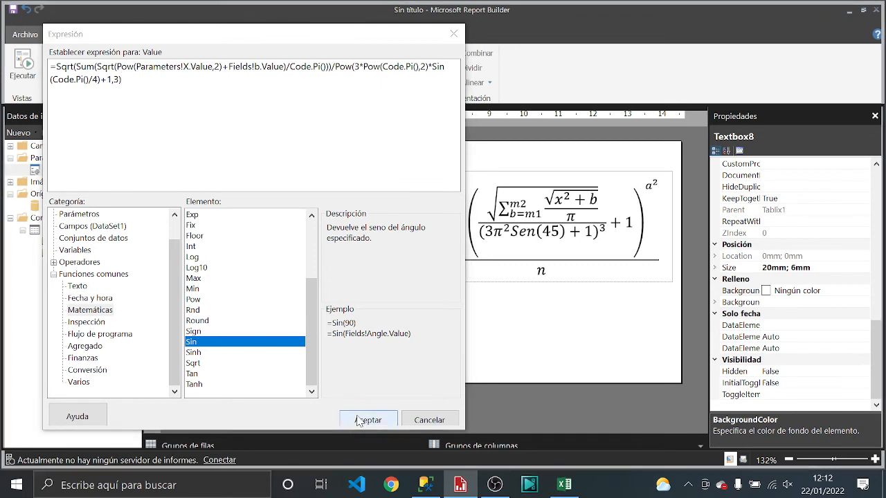
Run the report, compare J with C24 in Excel, and examine the formula in C25.
left_click(32, 76)
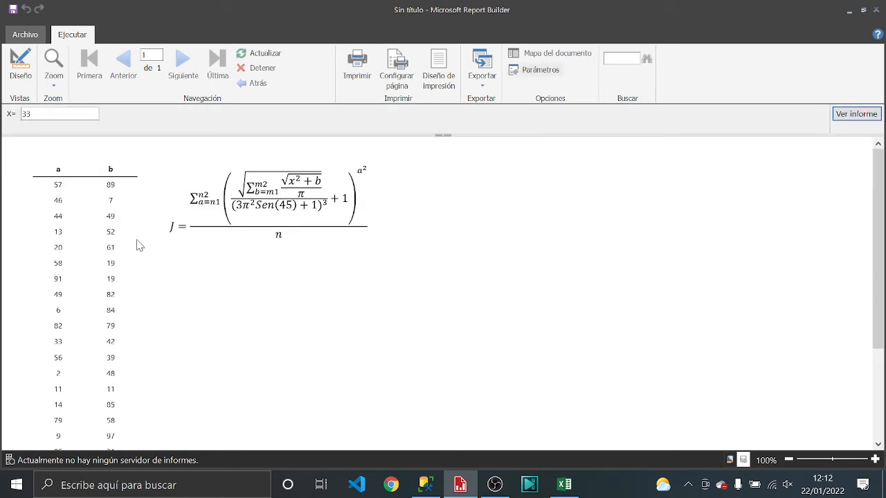
scroll(137, 246, "down", 3)
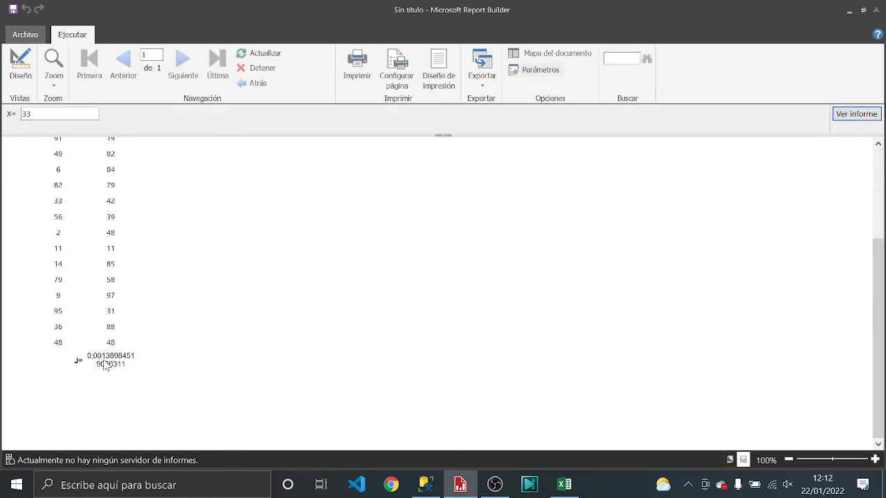
left_click(564, 485)
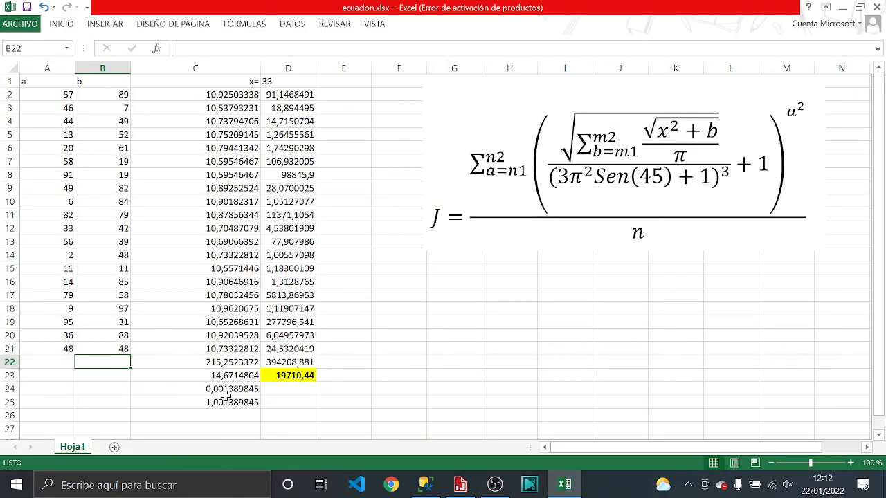
left_click(246, 390)
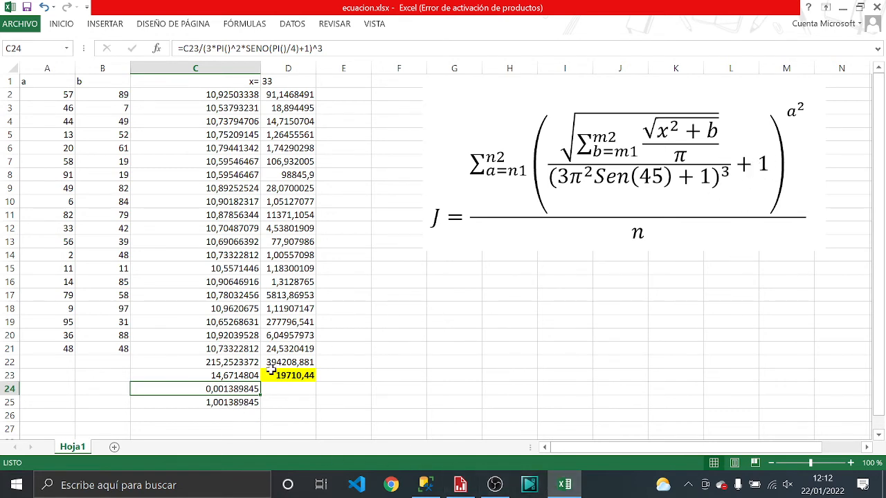
left_click(217, 407)
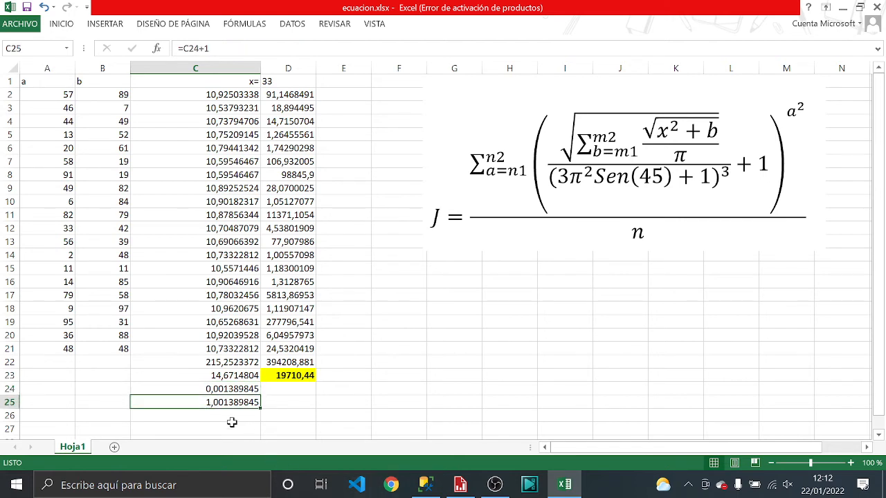
Return to the Report Builder design and append +1 to the end of the J cell's expression.
left_click(469, 487)
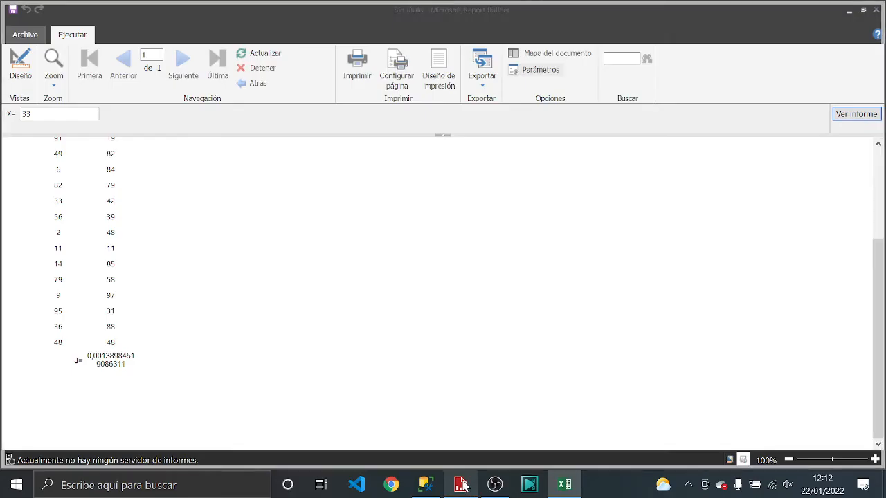
left_click(19, 69)
left_click(317, 228)
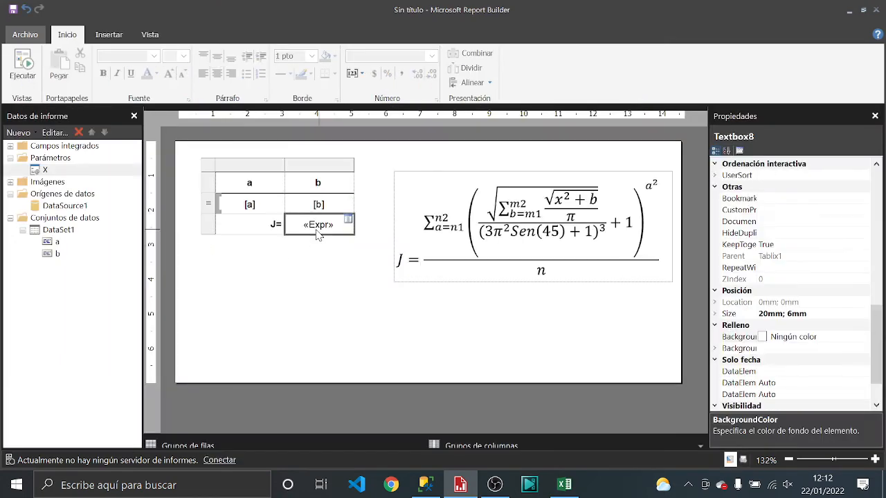
right_click(317, 232)
left_click(356, 326)
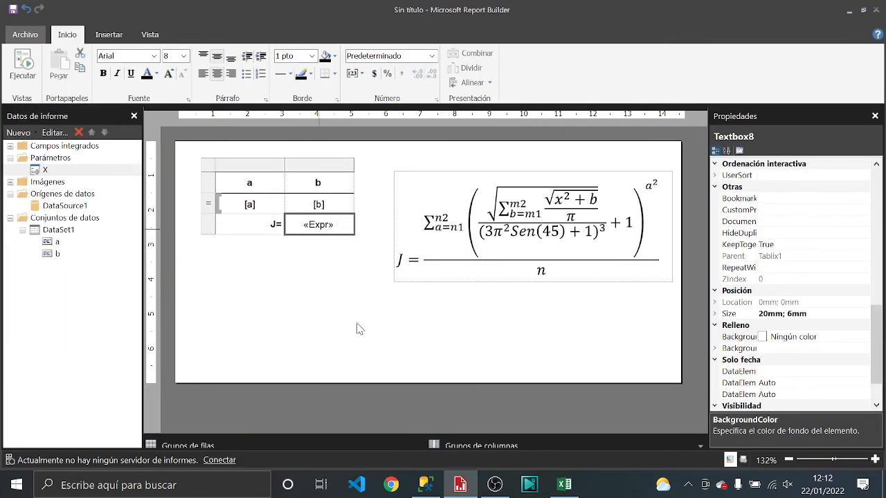
left_click(336, 83)
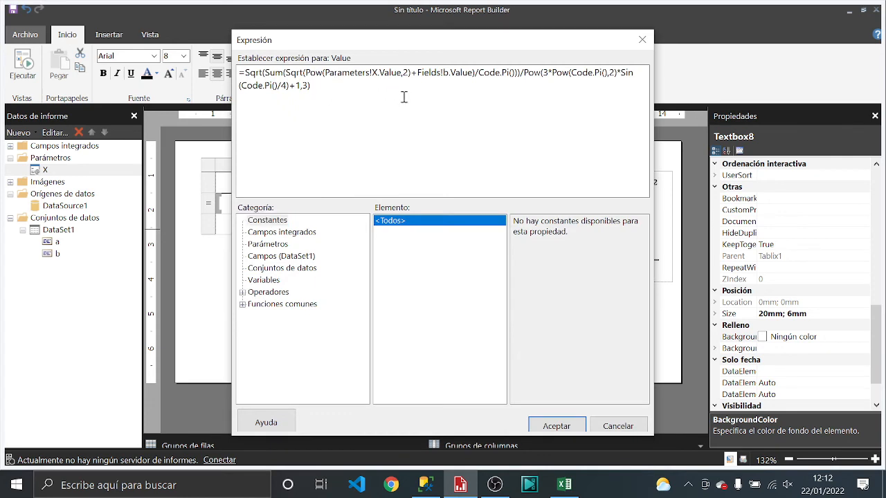
type("+1")
left_click(556, 425)
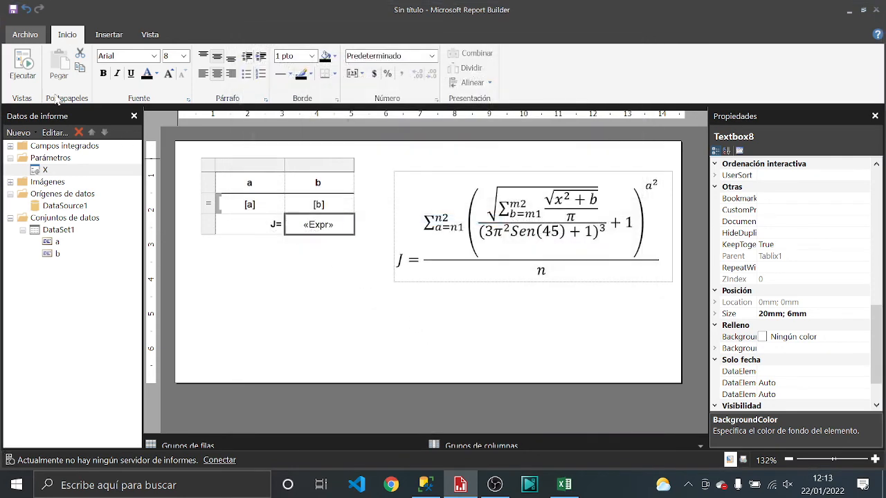
Run the report and compare J with C25 in Excel, ending back in the Report Builder design view.
left_click(23, 66)
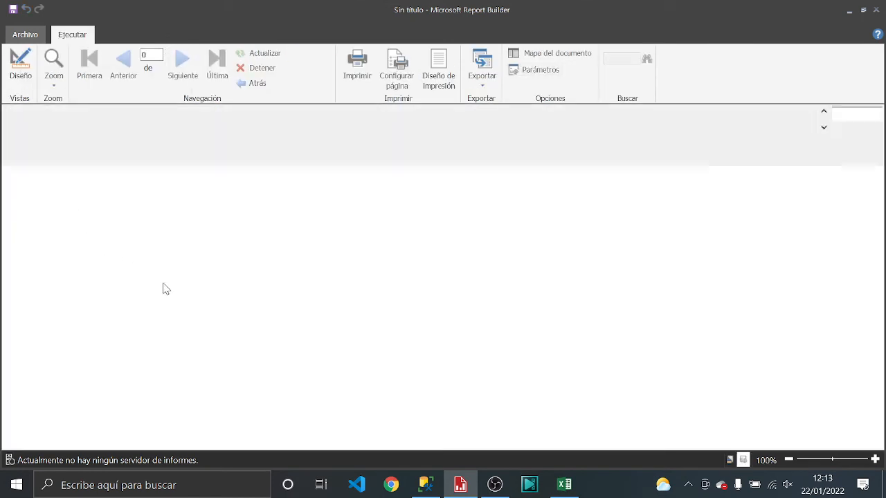
scroll(166, 289, "down", 4)
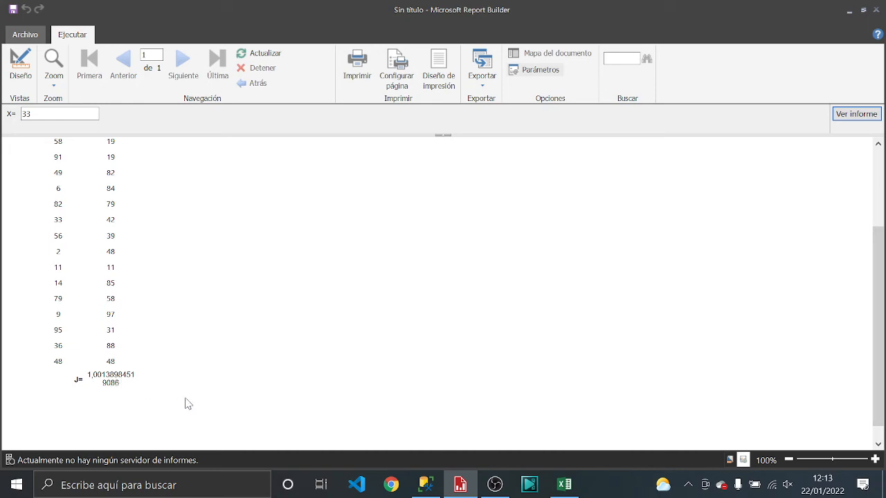
left_click(564, 485)
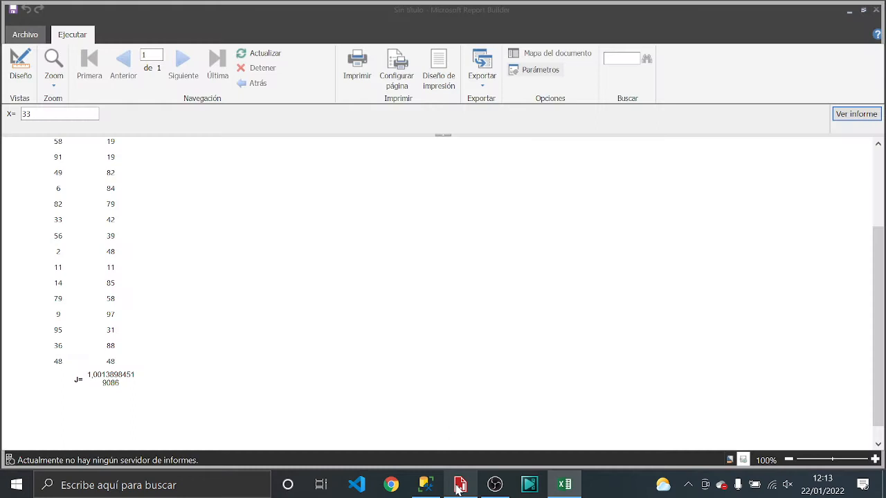
left_click(461, 484)
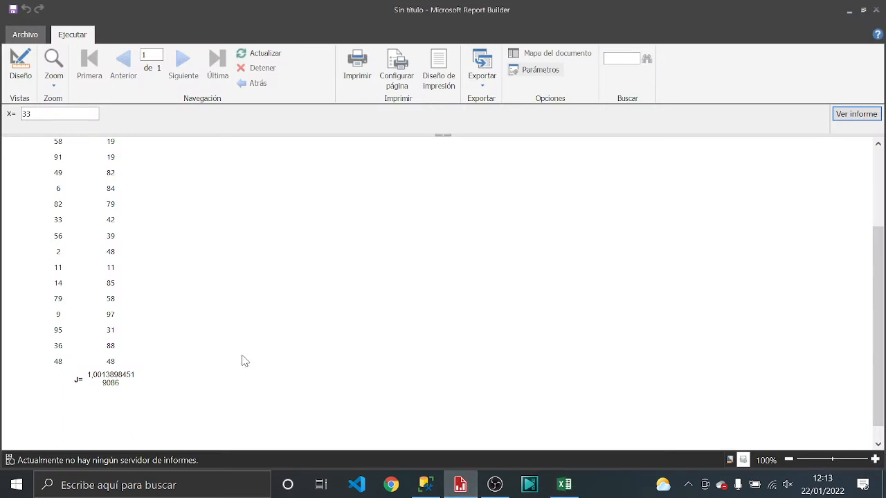
left_click(21, 66)
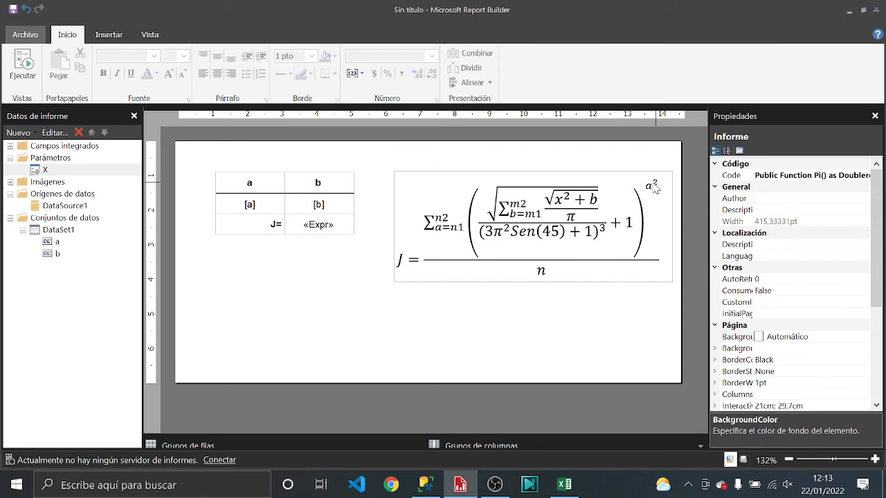
Open the J cell's expression and insert Pow( directly after the equals sign, before the first Sqrt.
double_click(315, 224)
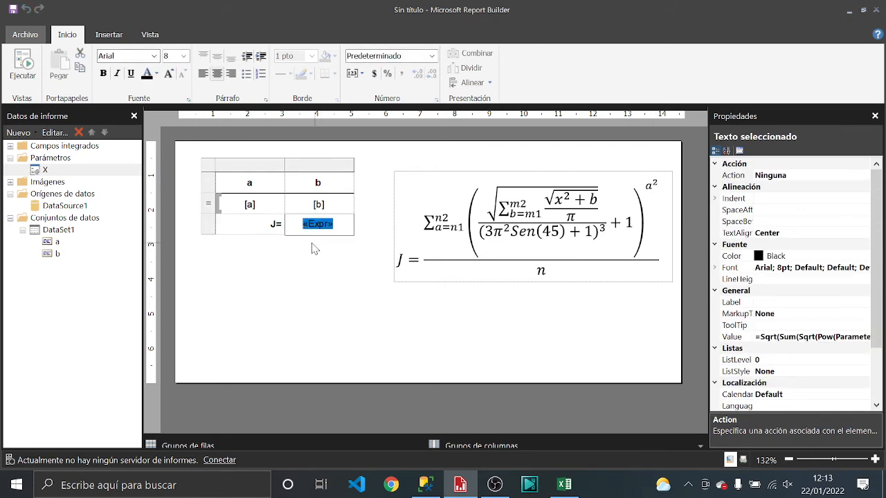
left_click(318, 233)
right_click(317, 233)
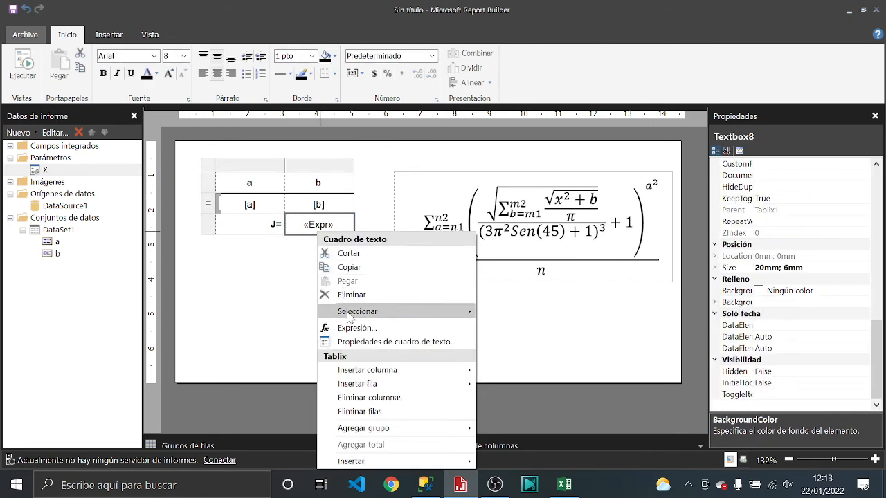
left_click(355, 328)
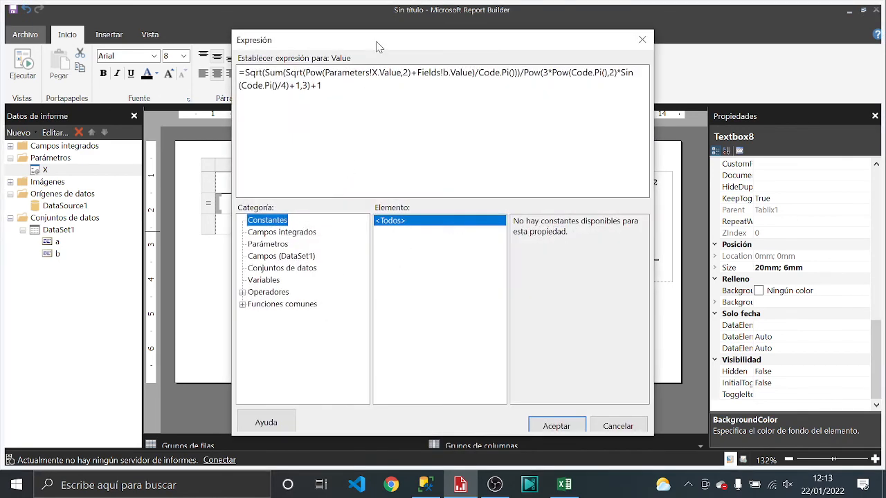
left_click_drag(377, 46, 185, 46)
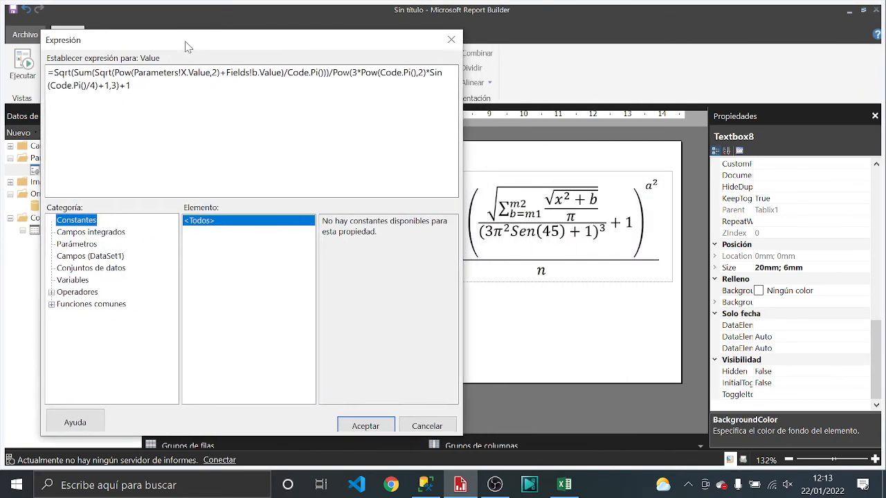
left_click(155, 92)
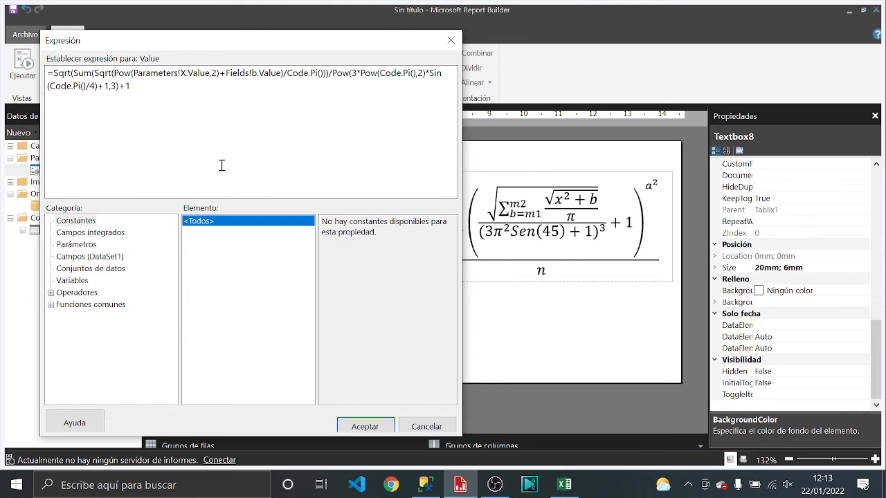
left_click(52, 72)
type("Pow")
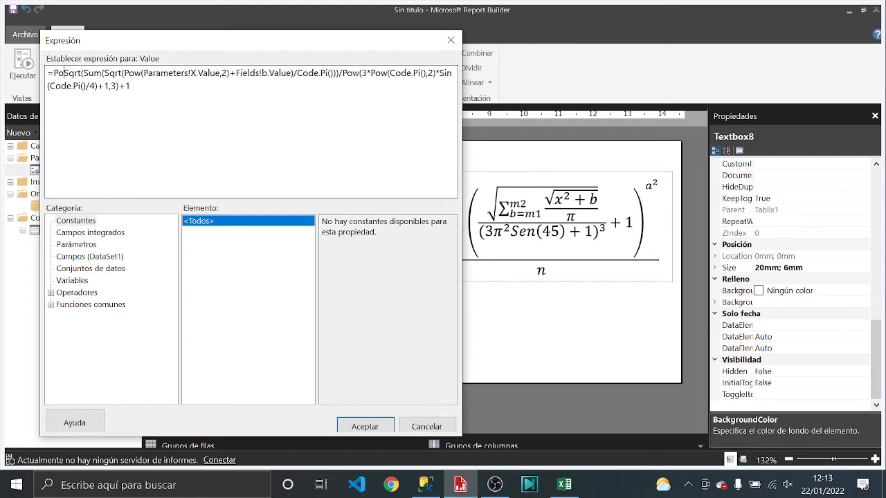
type("(")
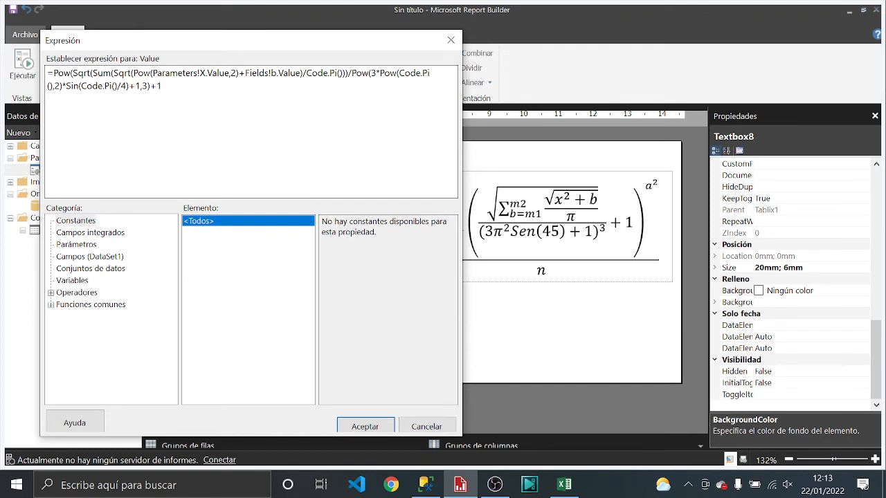
Complete the outer Pow by appending ,Fields!a.Value^2) to the end of the expression, using field a of DataSet1.
left_click(211, 85)
left_click(89, 258)
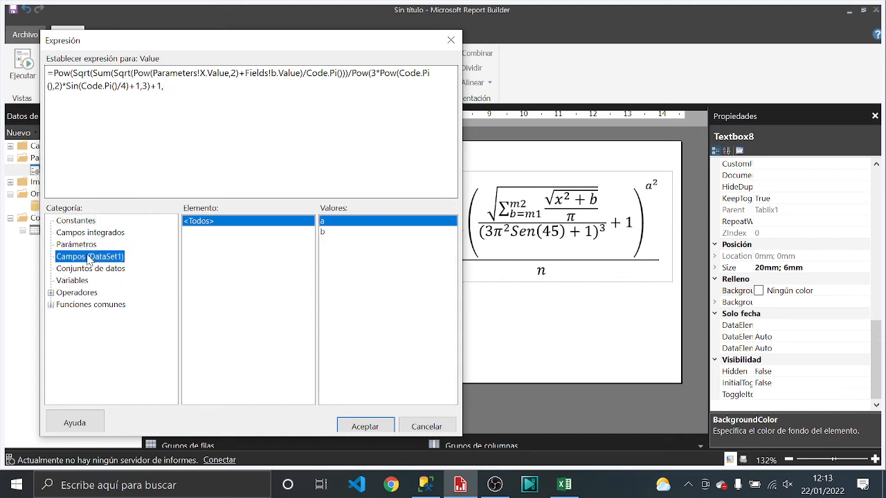
double_click(334, 223)
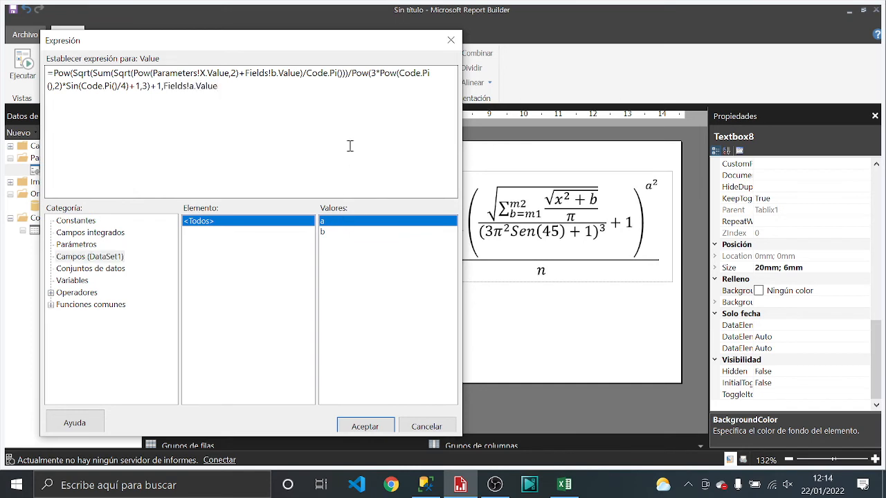
type("^")
type("2)")
double_click(220, 86)
left_click(263, 90)
Wrap the whole J expression in an outer Sum( ) and accept it.
left_click_drag(386, 50, 333, 48)
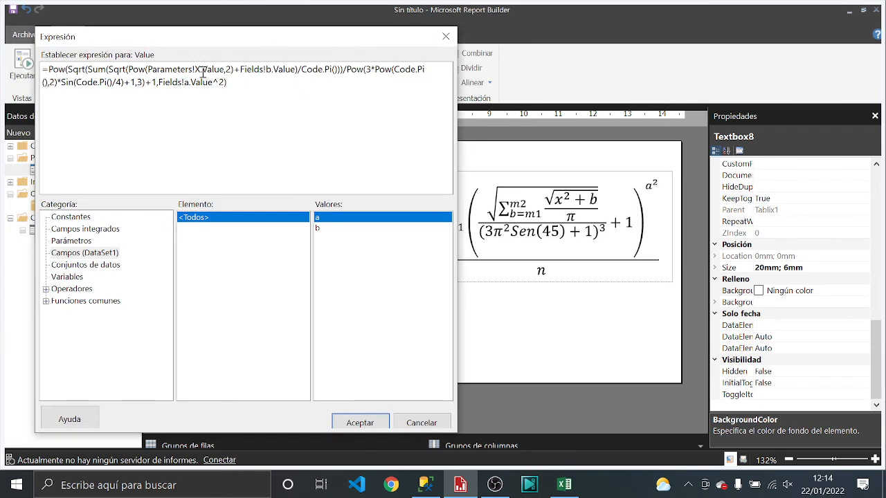
type("Sum(")
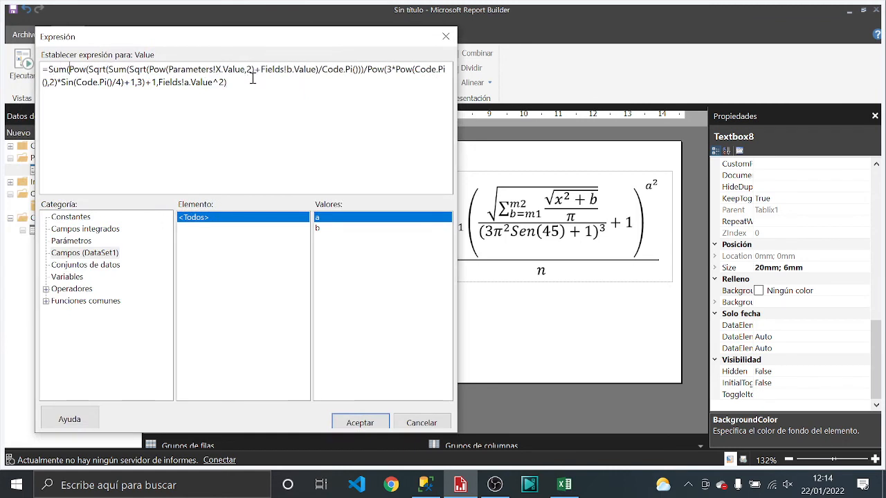
type(")")
left_click(360, 421)
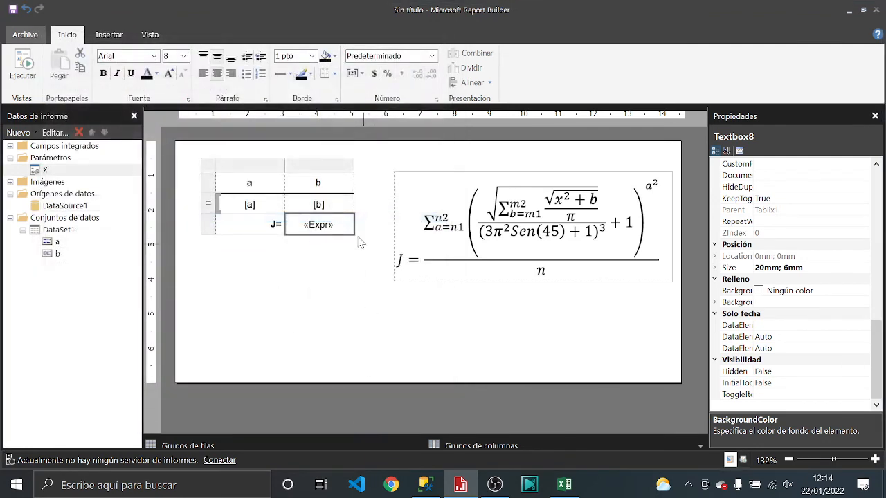
Run the report and compare J with the column sum in D22 in Excel.
left_click(25, 69)
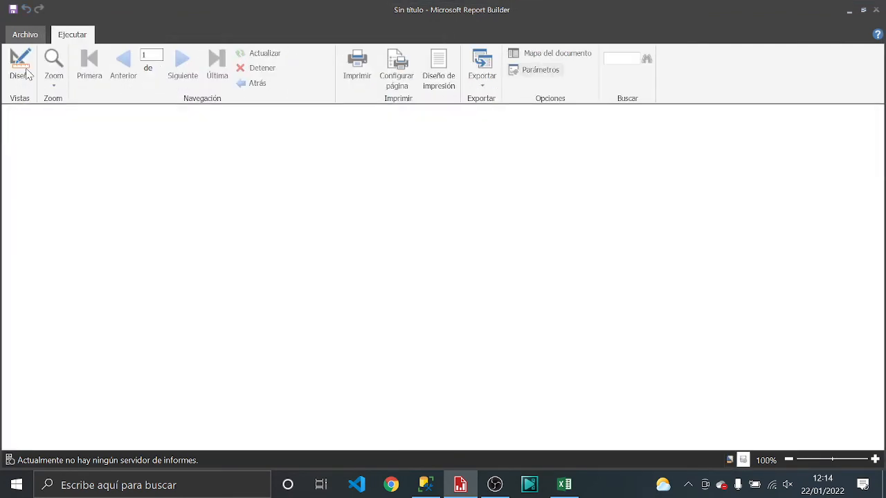
scroll(247, 266, "down", 2)
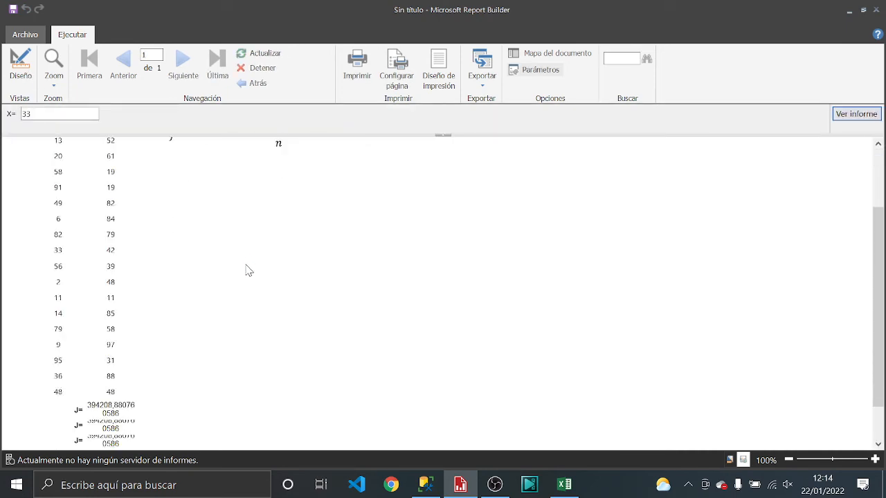
scroll(248, 270, "down", 1)
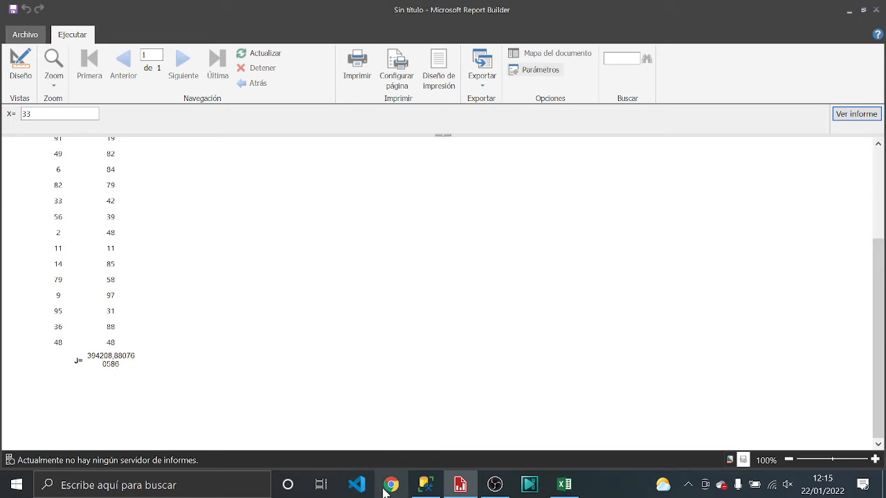
left_click(564, 485)
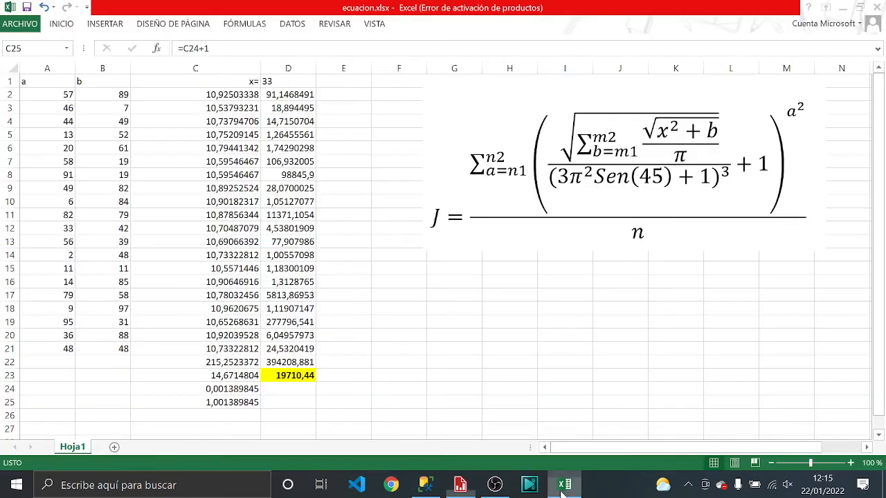
left_click(291, 365)
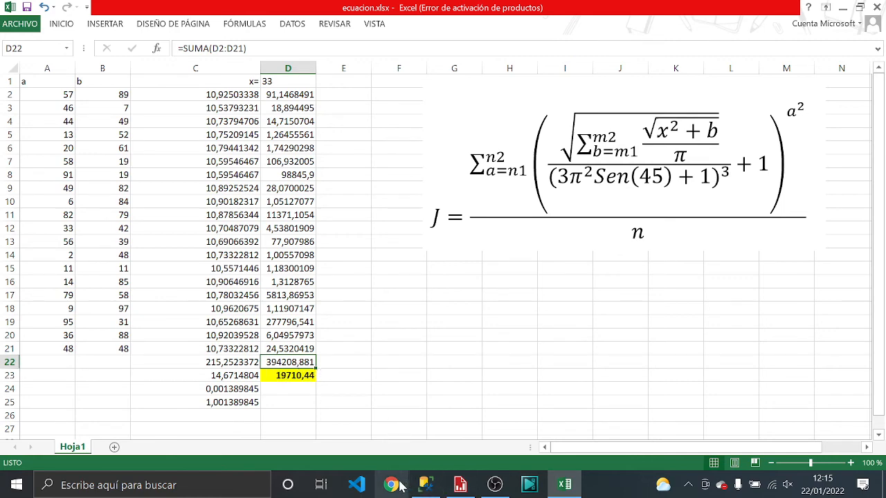
Return to the Report Builder design, append /Count(Fields!a.Value) to the J cell's expression, and accept it.
left_click(460, 485)
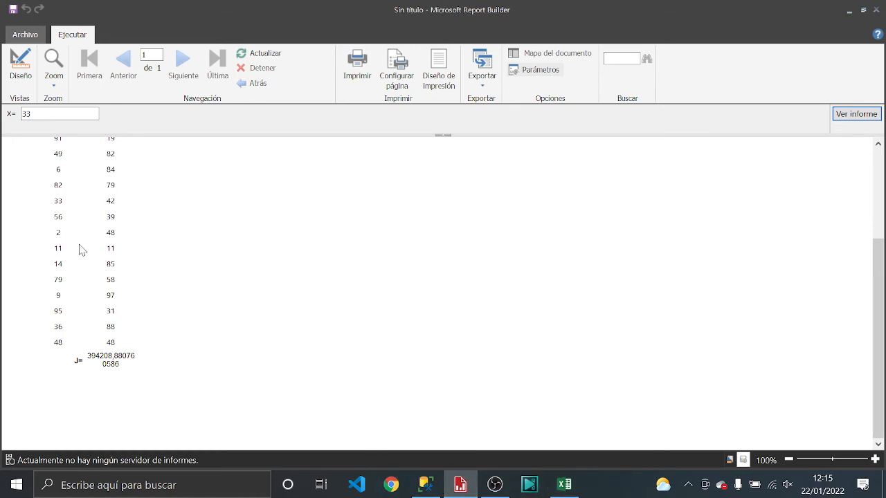
left_click(27, 82)
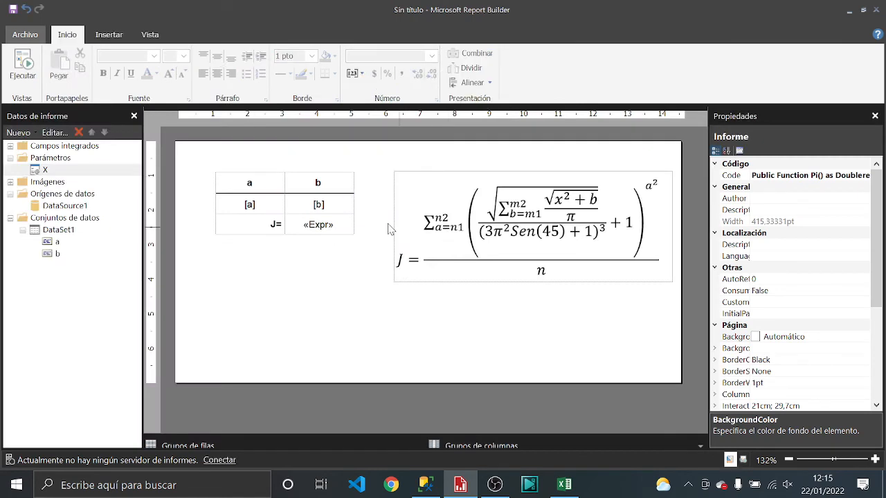
right_click(318, 225)
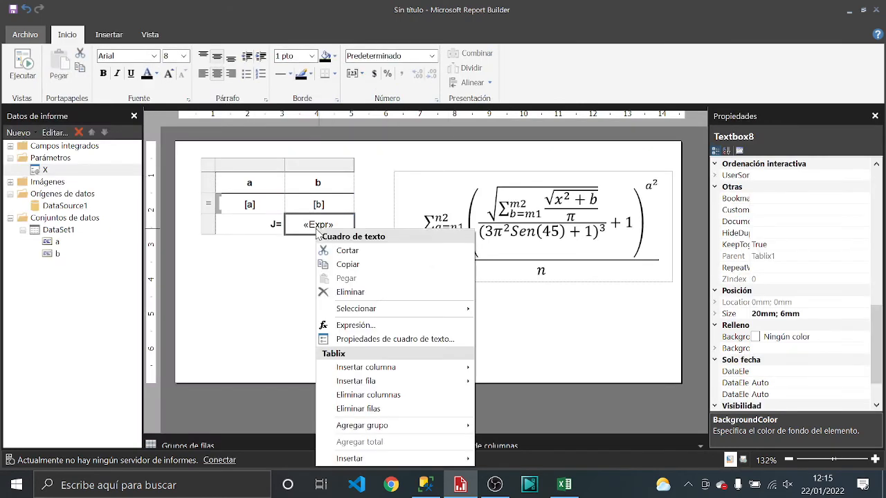
left_click(374, 325)
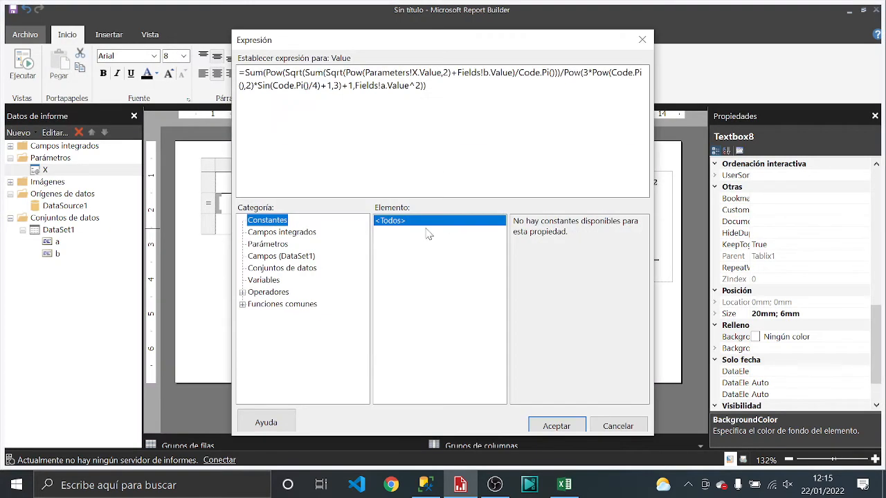
left_click_drag(502, 49, 268, 54)
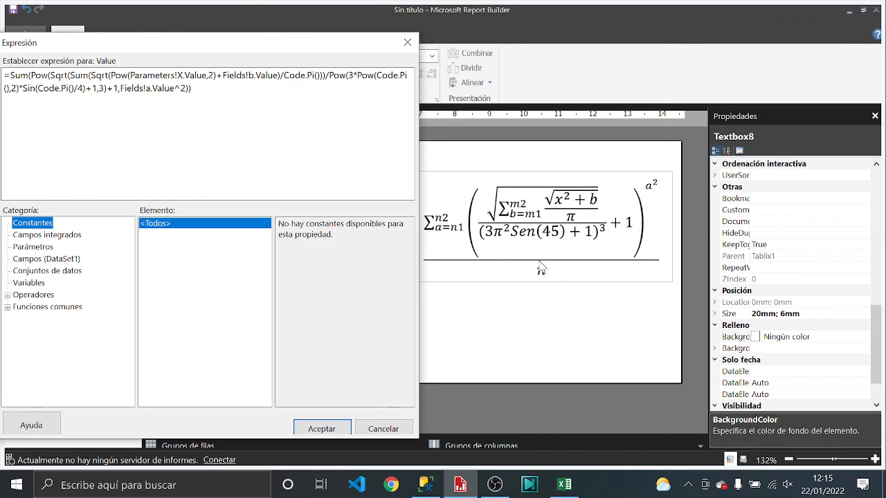
left_click_drag(296, 50, 362, 43)
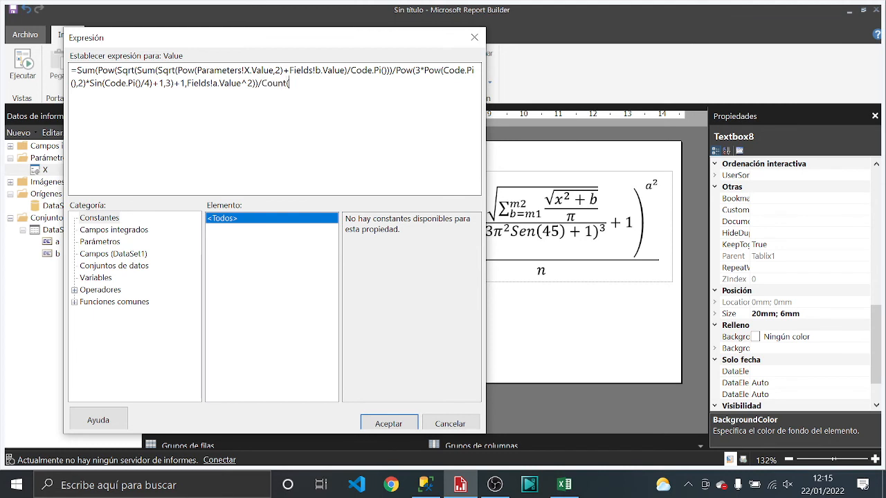
left_click(114, 254)
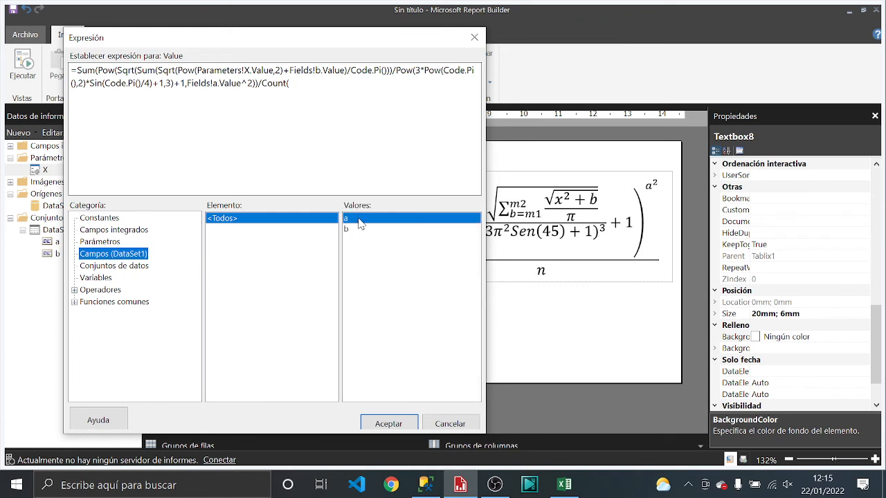
left_click(358, 232)
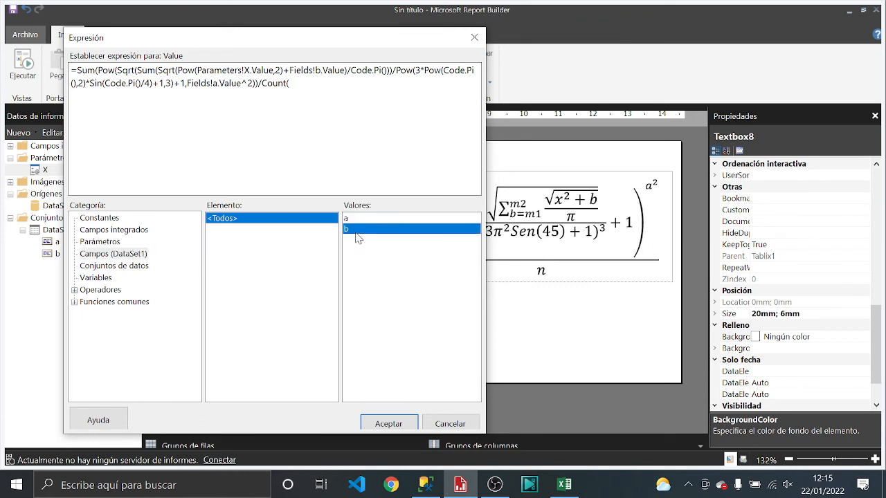
left_click(358, 221)
double_click(363, 225)
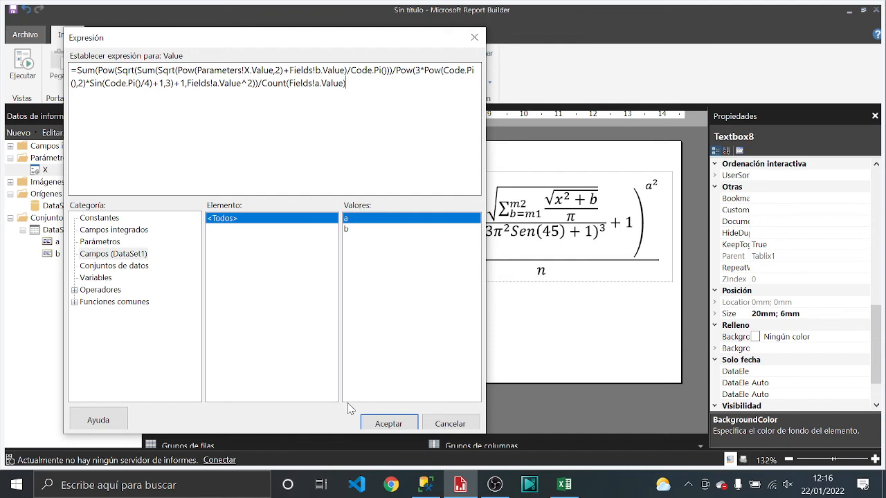
left_click(388, 423)
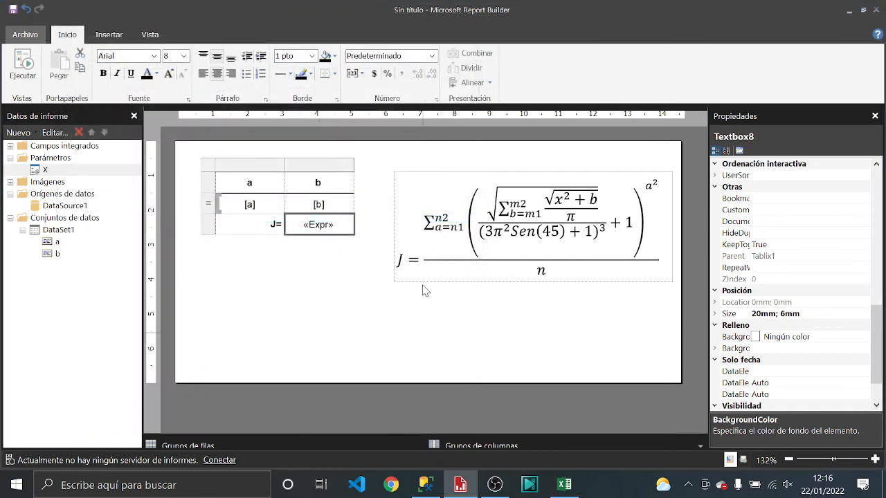
Run the report and compare J with the final rounded result in D23 in Excel.
left_click(23, 64)
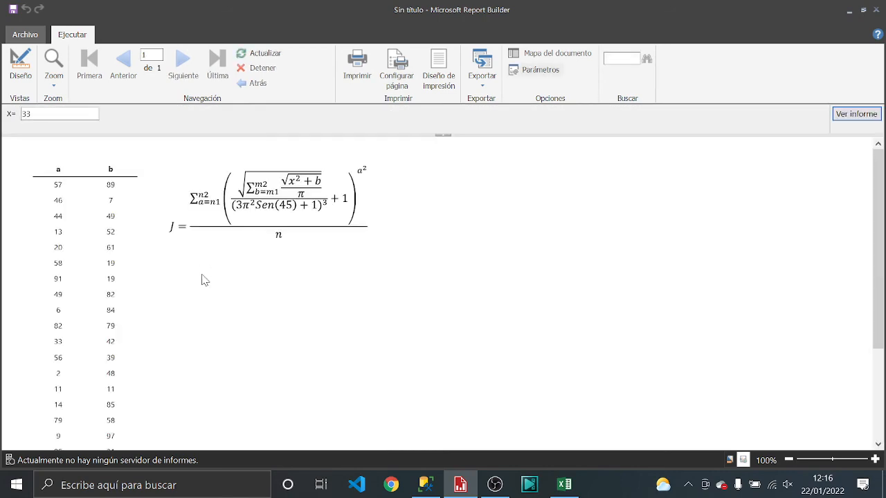
scroll(205, 279, "down", 5)
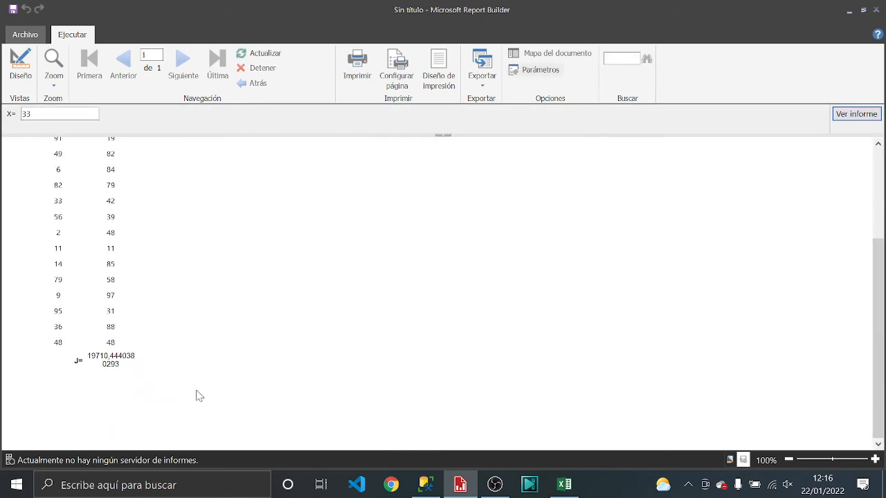
left_click(564, 485)
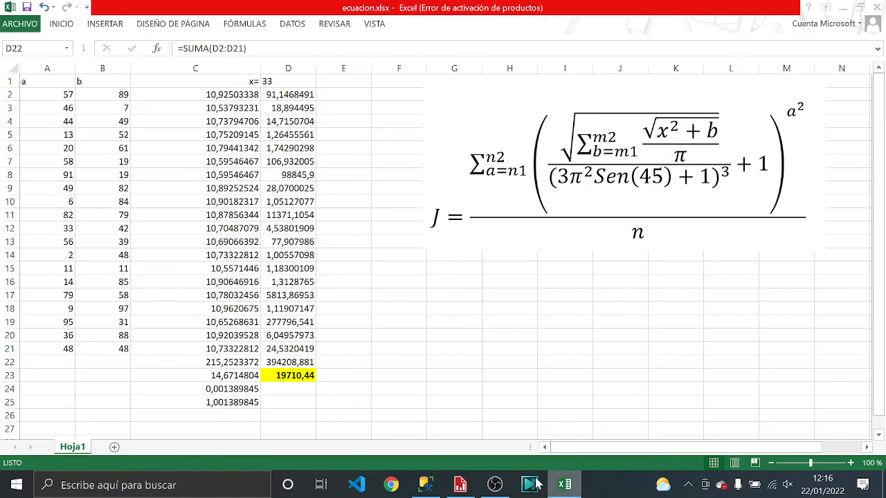
left_click(291, 377)
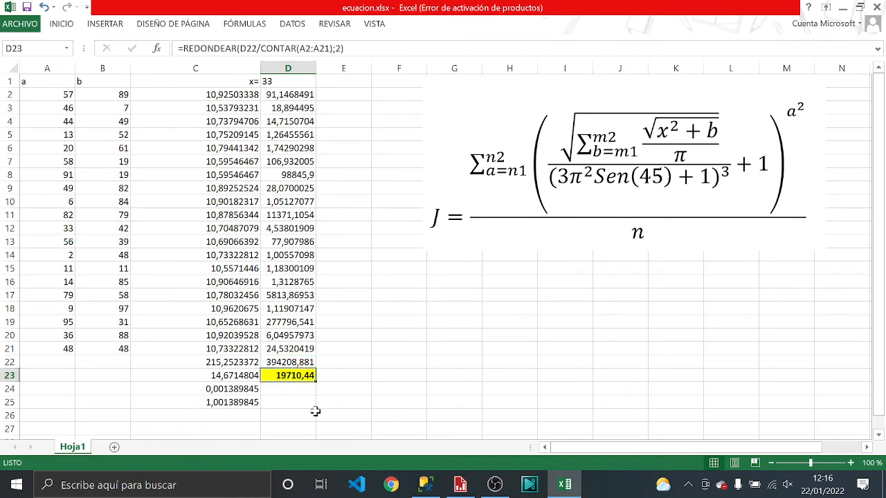
Insert a row above row 21 in the Excel data and enter 22 for a and 33 for b.
left_click(19, 349)
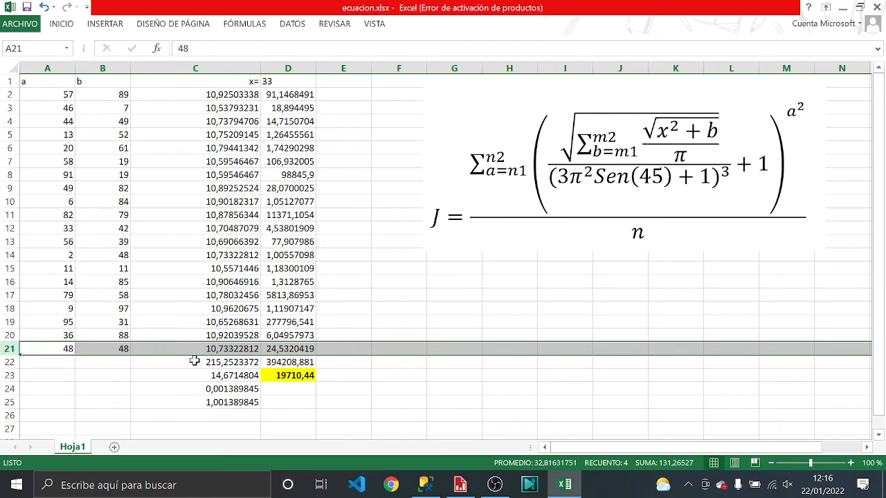
key("ctrl+plus")
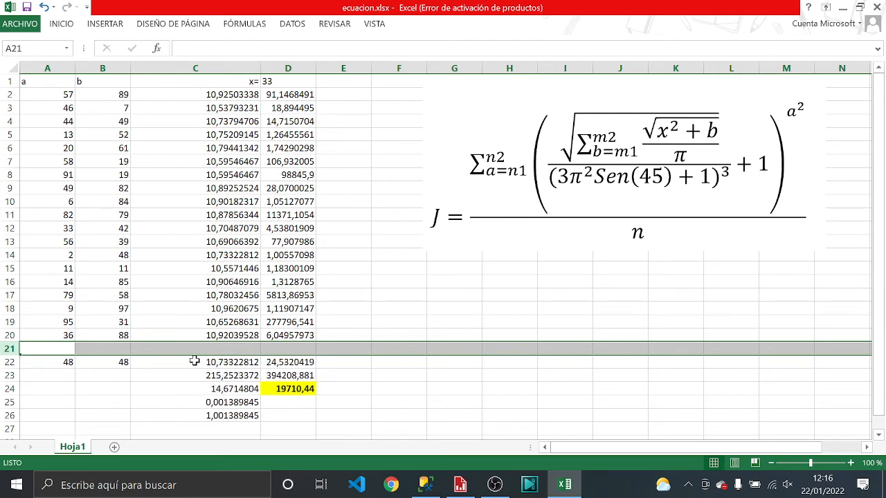
left_click(49, 349)
type("22")
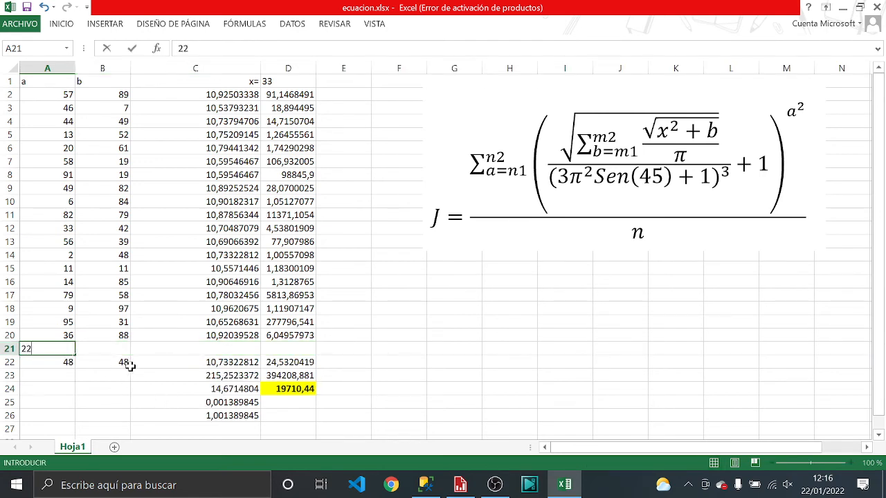
key("Tab")
type("33")
key("ctrl+Return")
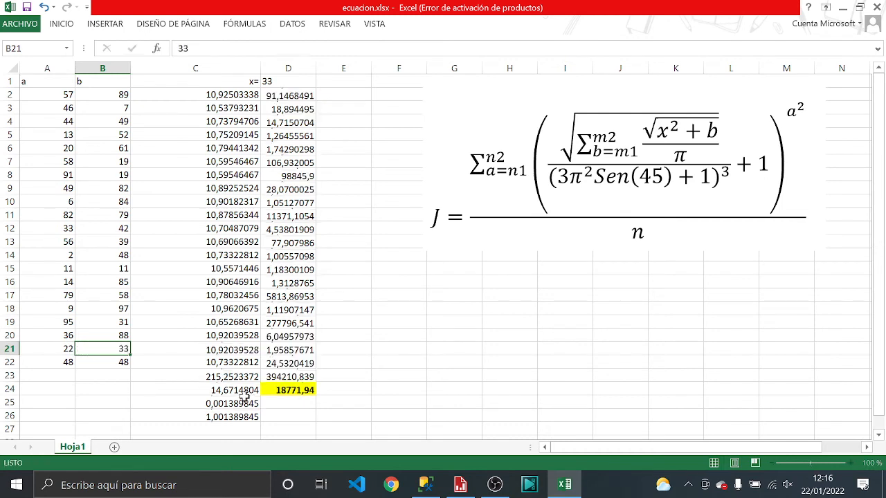
Check the final rounded result in D24 against the new a and b values in row 21.
left_click(292, 390)
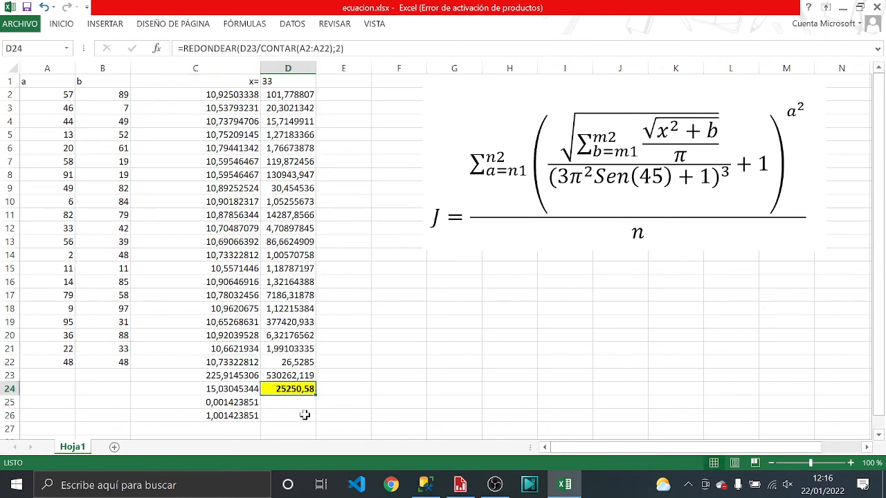
left_click(72, 347)
left_click(116, 358)
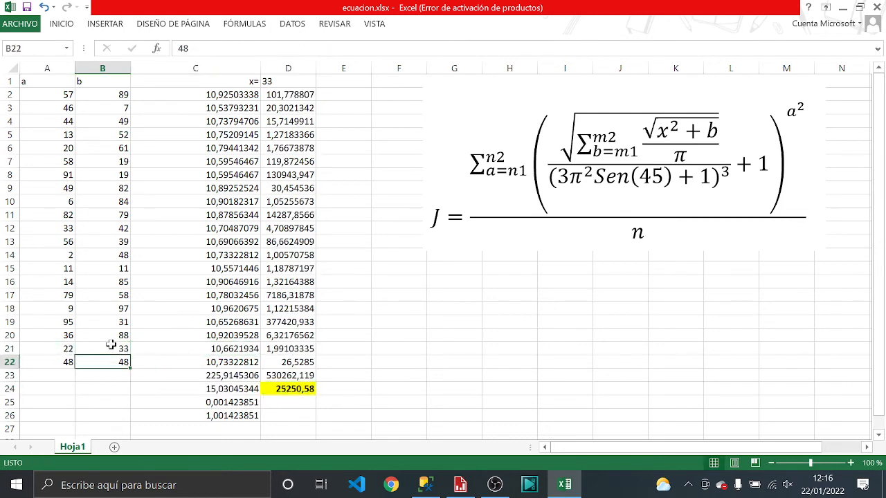
left_click(111, 346)
left_click(59, 351)
left_click(123, 349)
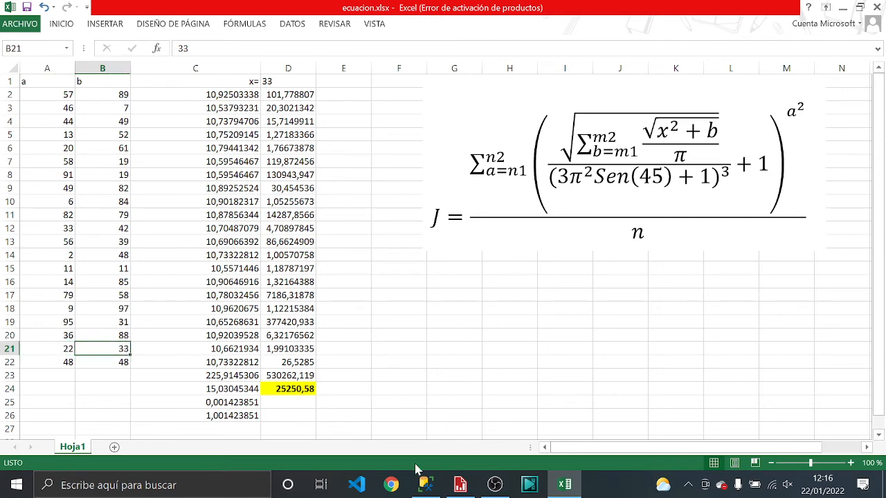
Switch to Report Builder and return the report to its design.
left_click(461, 484)
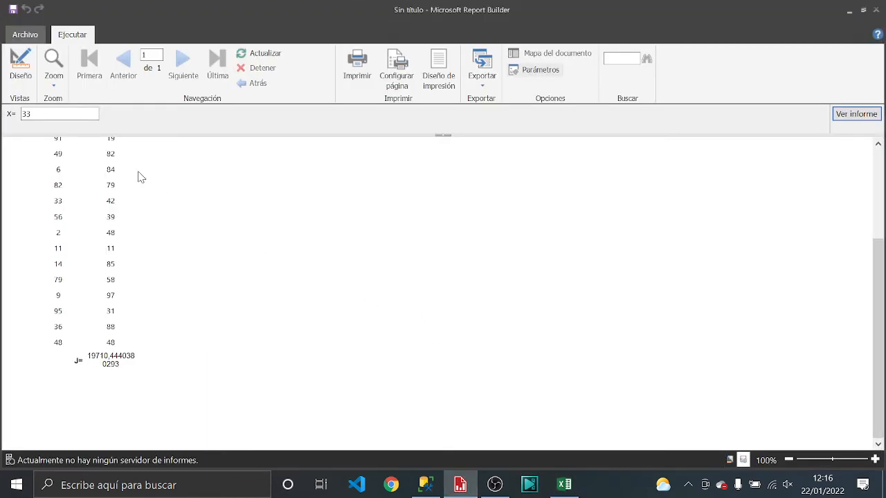
left_click(21, 81)
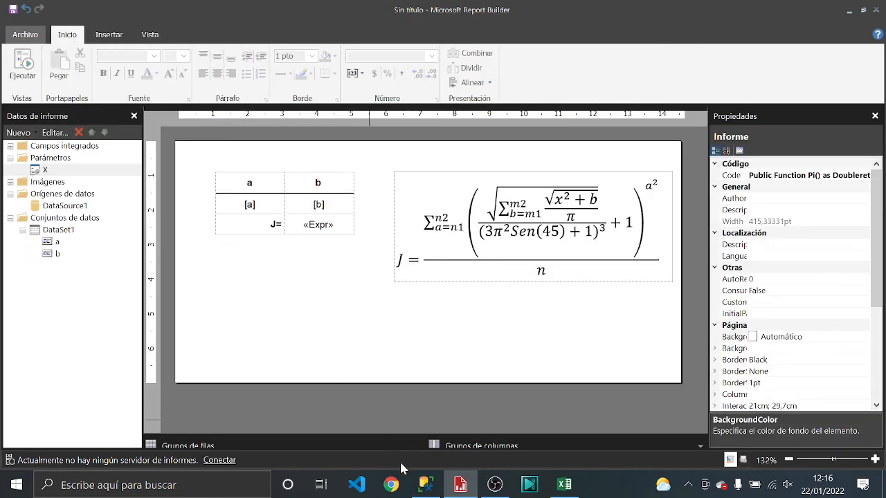
left_click(426, 484)
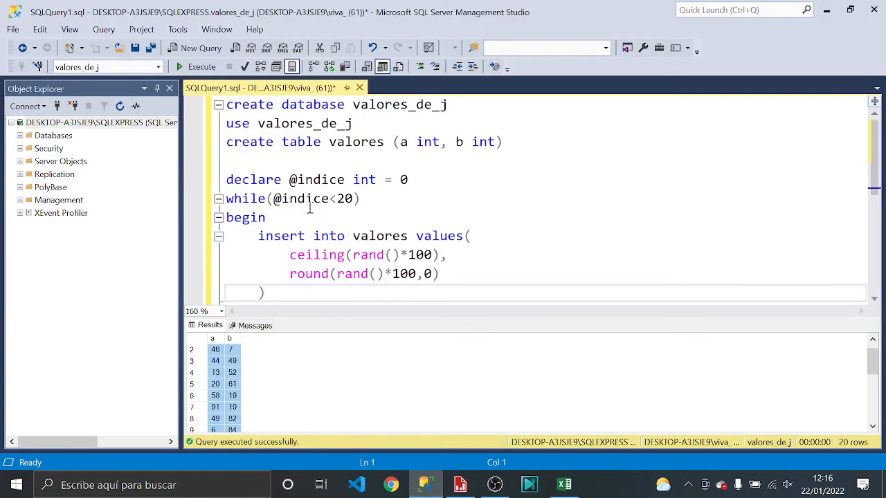
left_click(826, 9)
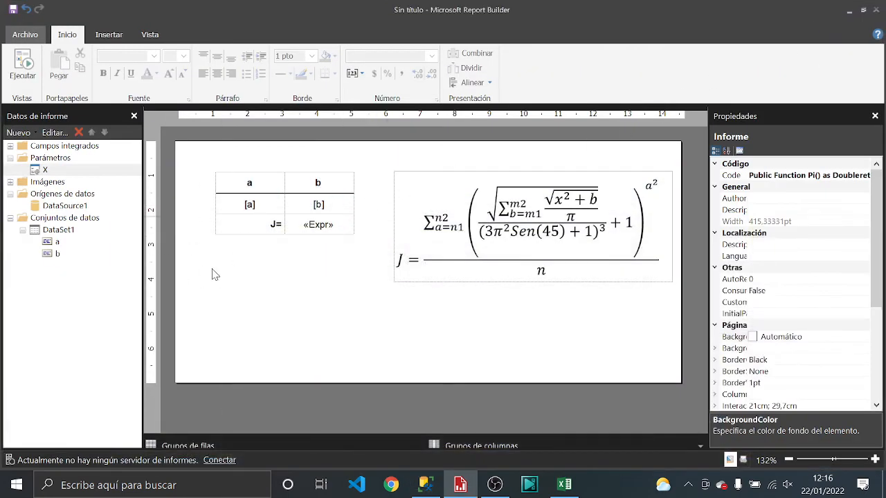
right_click(64, 232)
left_click(97, 258)
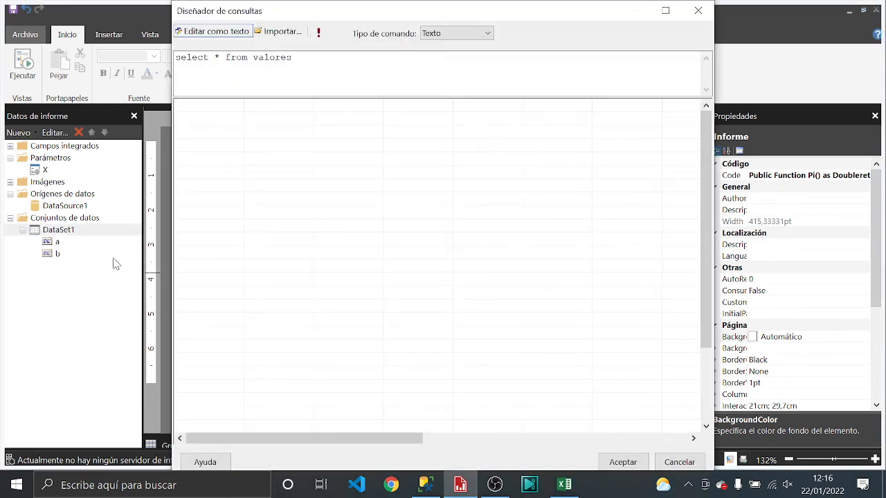
left_click(698, 11)
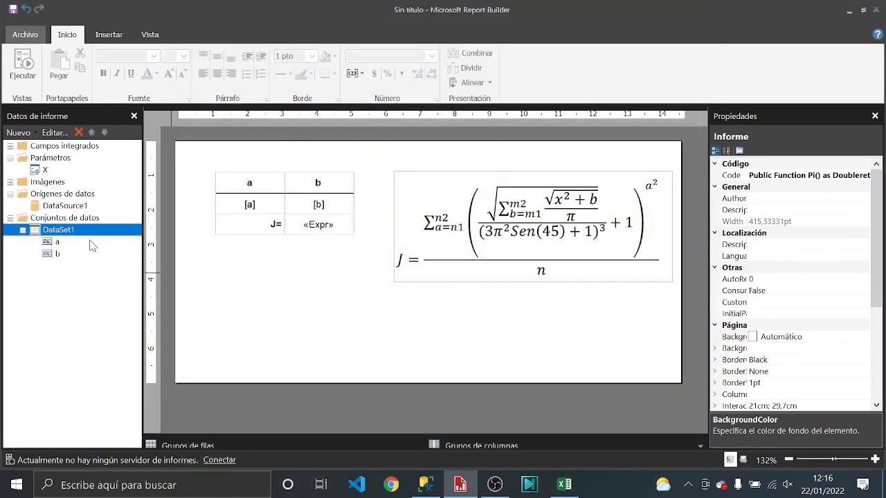
Open DataSet1's query and copy its whole select statement.
right_click(71, 233)
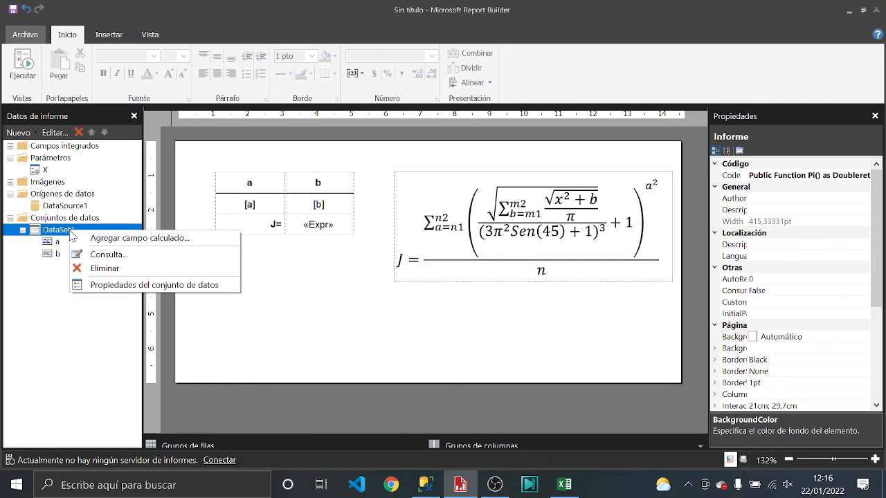
left_click(105, 256)
left_click(273, 59)
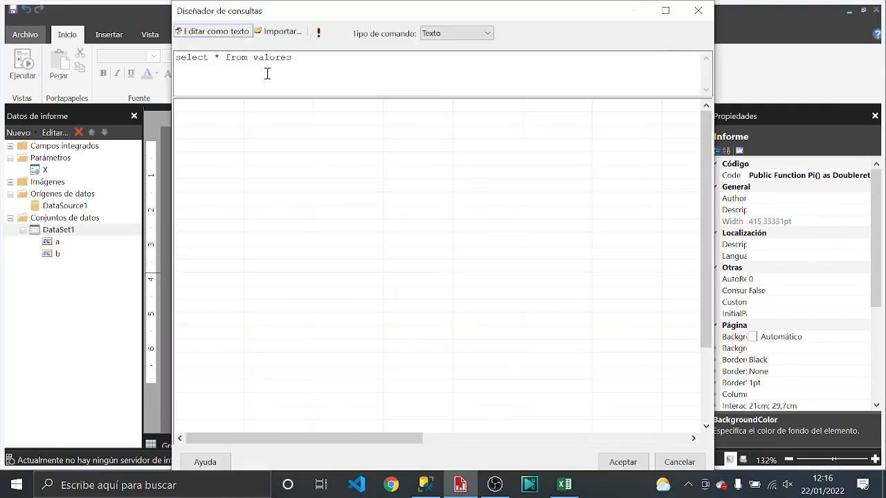
key("ctrl+a")
key("ctrl+c")
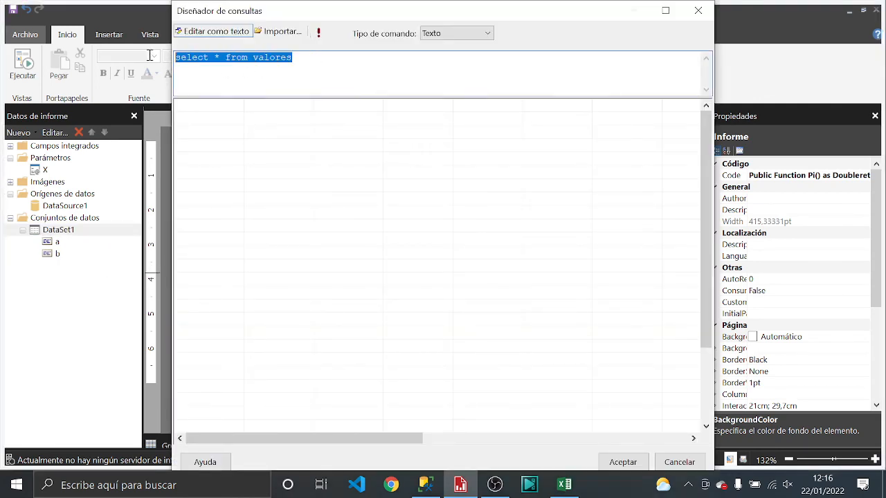
Replace the statement with insert into valores values(22,33), checking the insert syntax in the SQL Server script, and run it.
key("Delete")
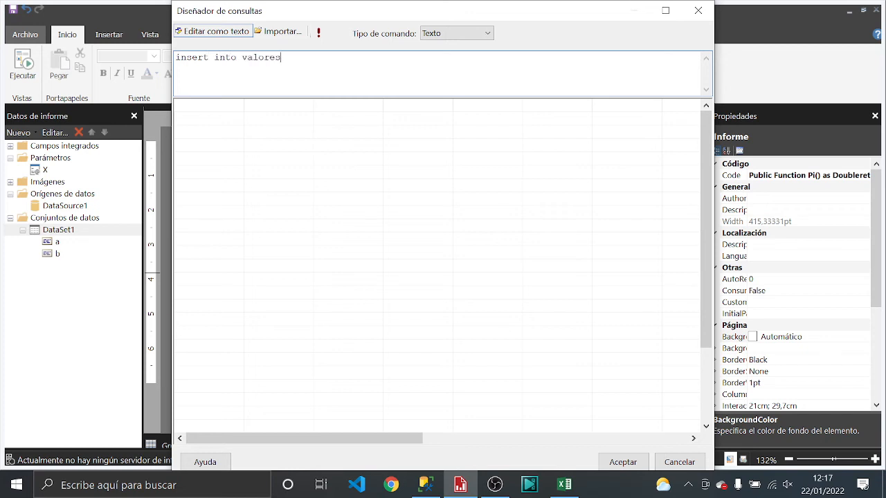
left_click(425, 484)
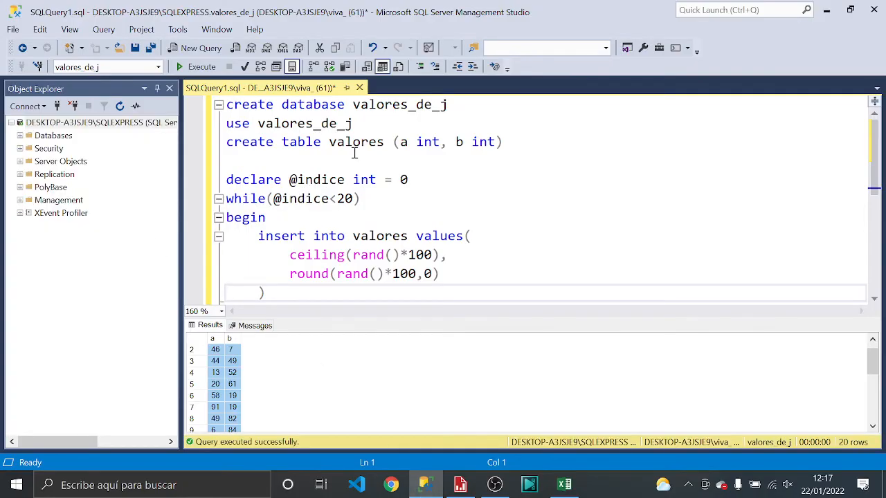
left_click(460, 484)
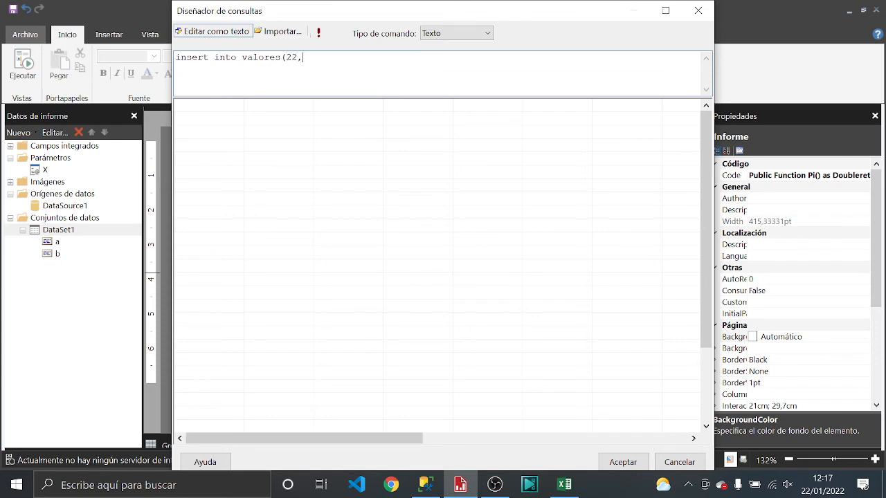
left_click(319, 33)
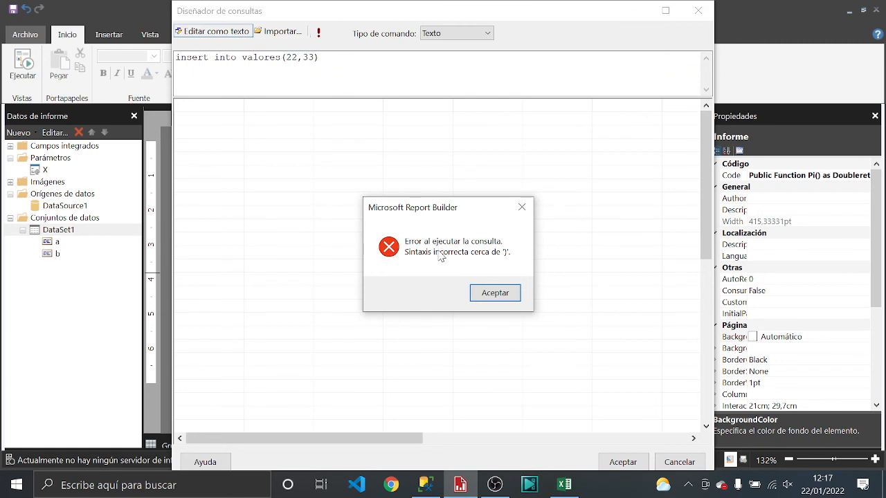
left_click(494, 293)
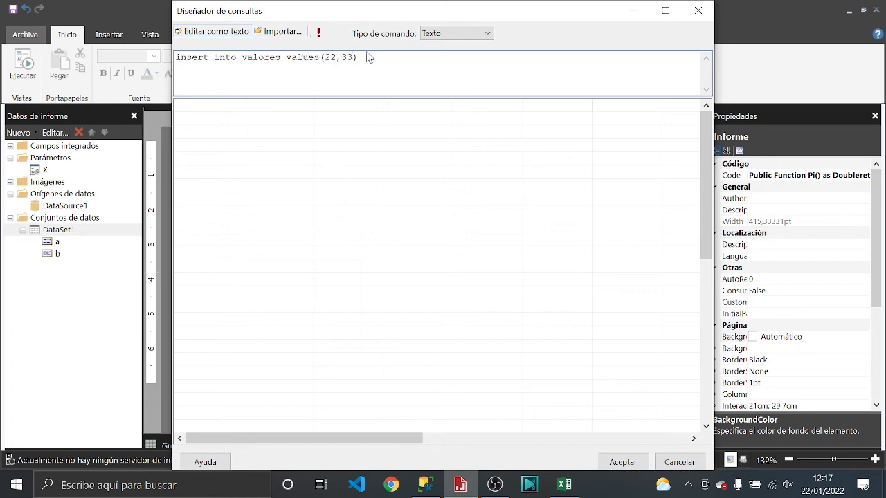
left_click(321, 39)
Restore the copied select * from valores statement, run it, and check for the row with 22 and 33.
key("ctrl+a")
key("ctrl+v")
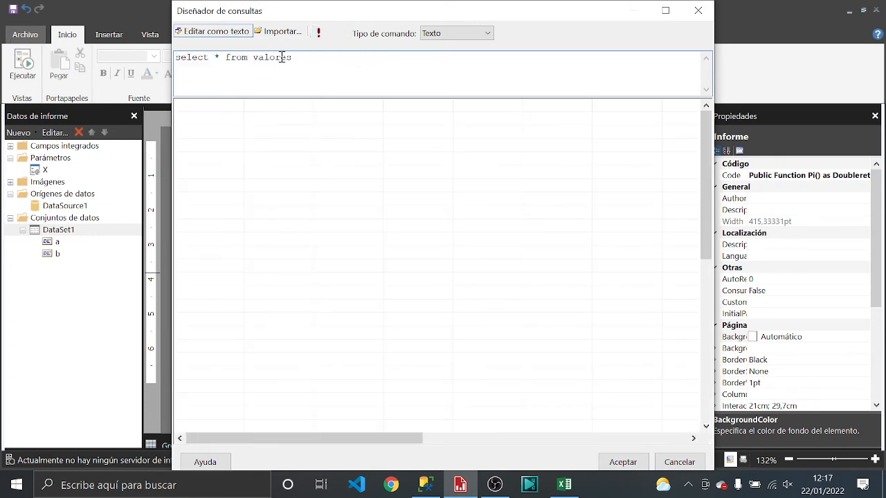
left_click(319, 33)
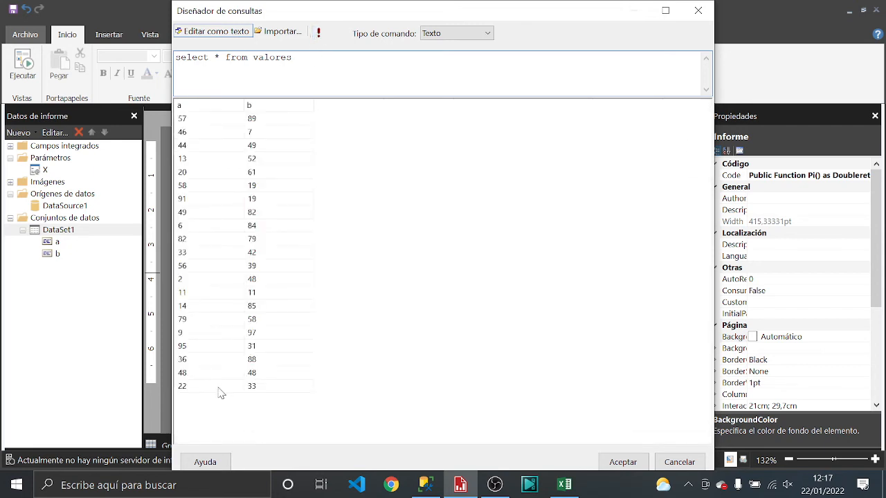
left_click(220, 391)
left_click(261, 389)
left_click(238, 386)
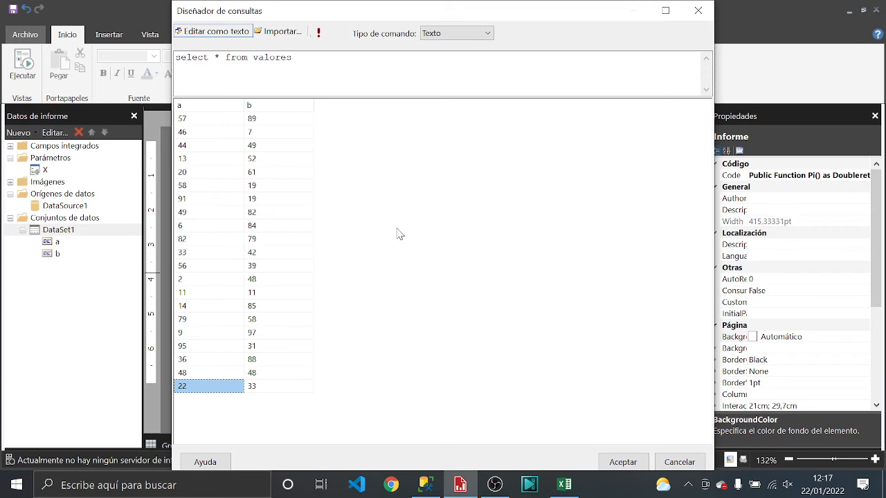
Close the query designer, run the report, and look for the added row and the J result.
left_click_drag(297, 61, 179, 62)
left_click(293, 63)
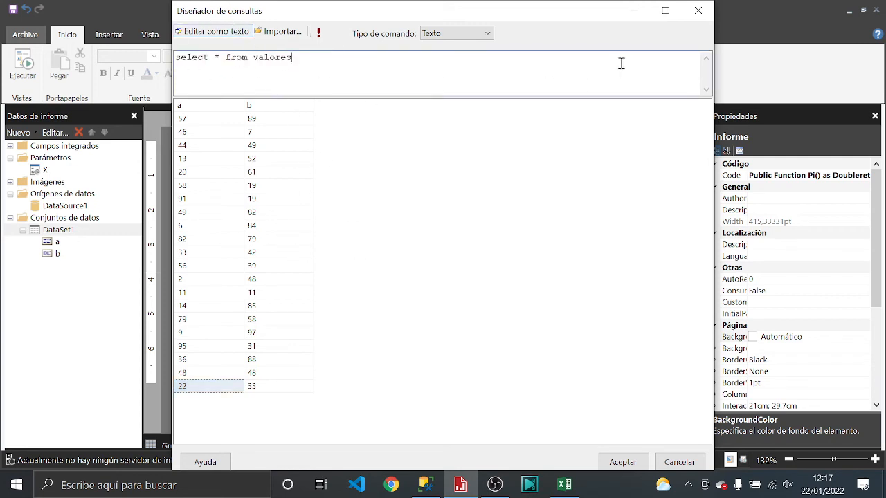
left_click(707, 15)
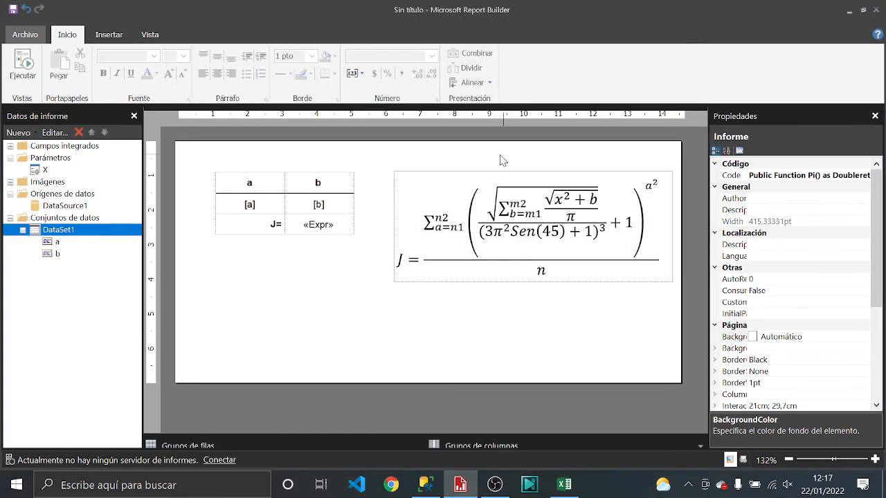
left_click(23, 66)
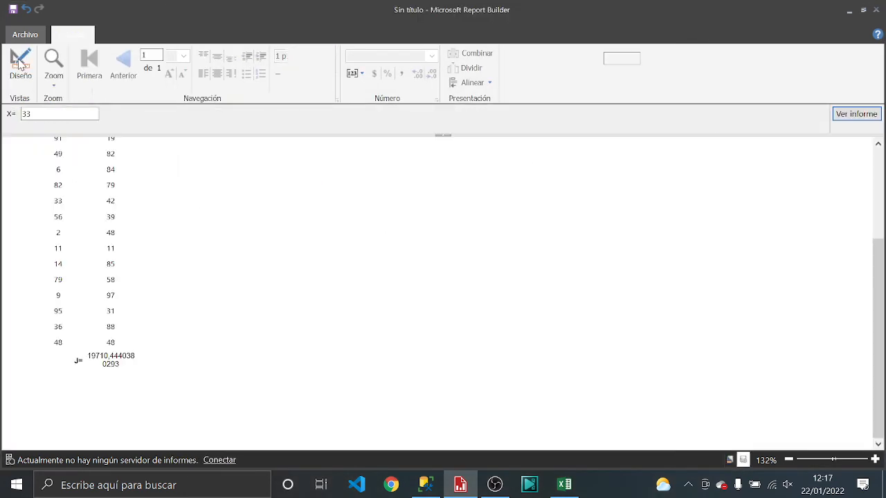
scroll(305, 205, "up", 3)
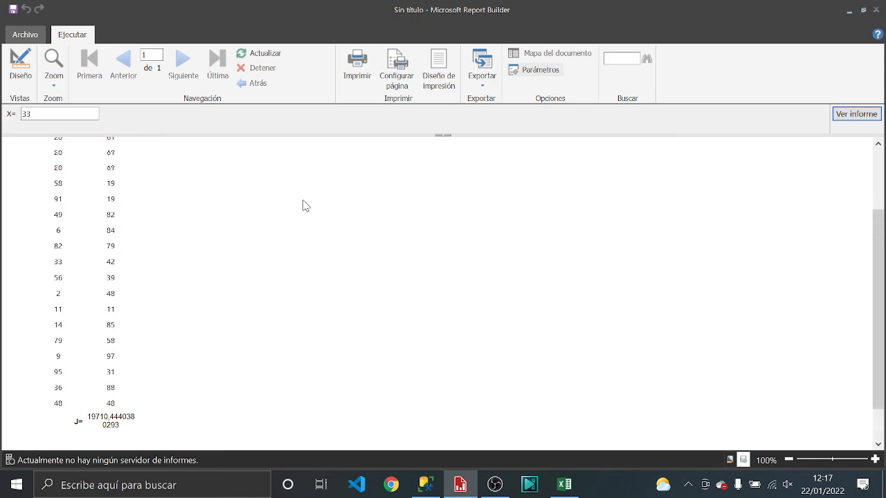
scroll(305, 205, "down", 3)
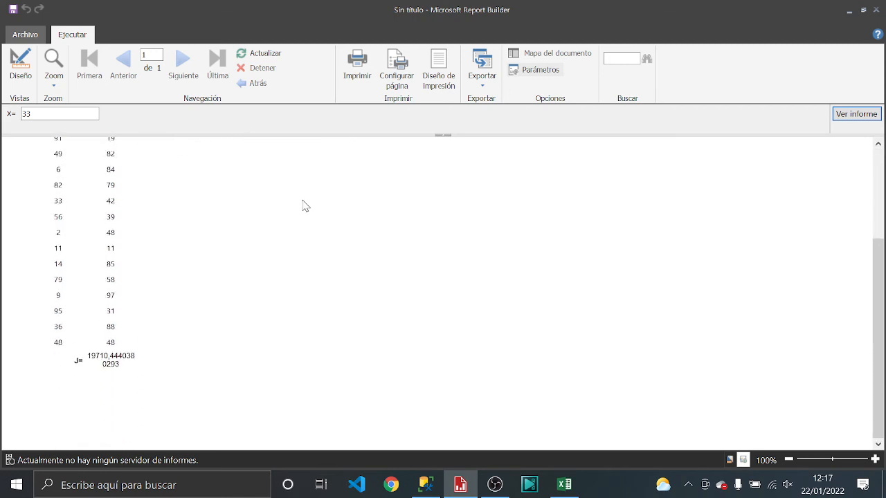
Go back to the report design, rerun DataSet1's select * from valores query, and accept it.
left_click(21, 66)
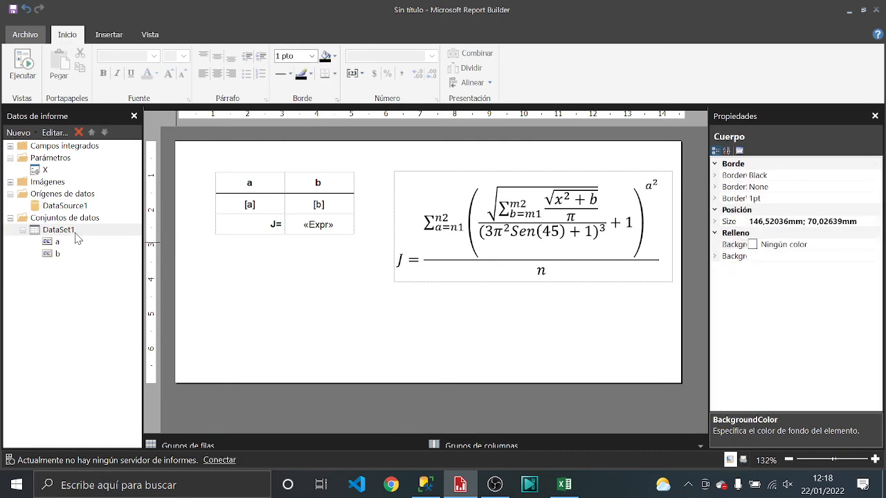
right_click(78, 234)
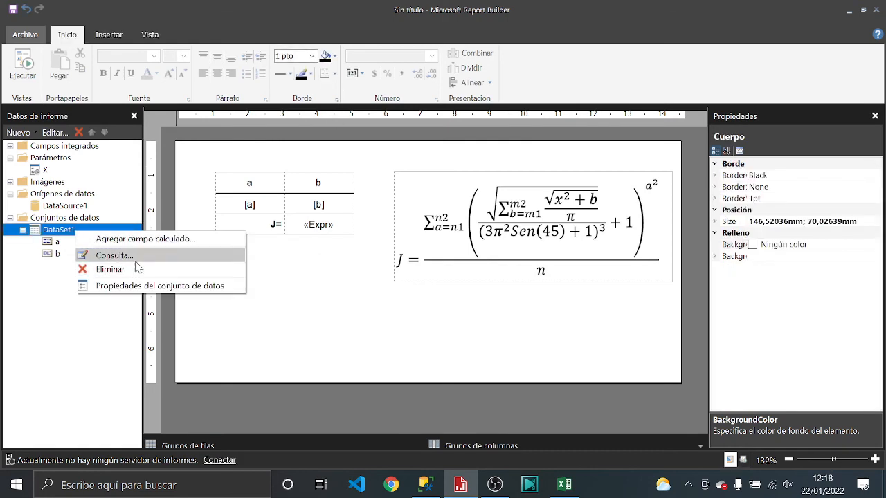
left_click(118, 256)
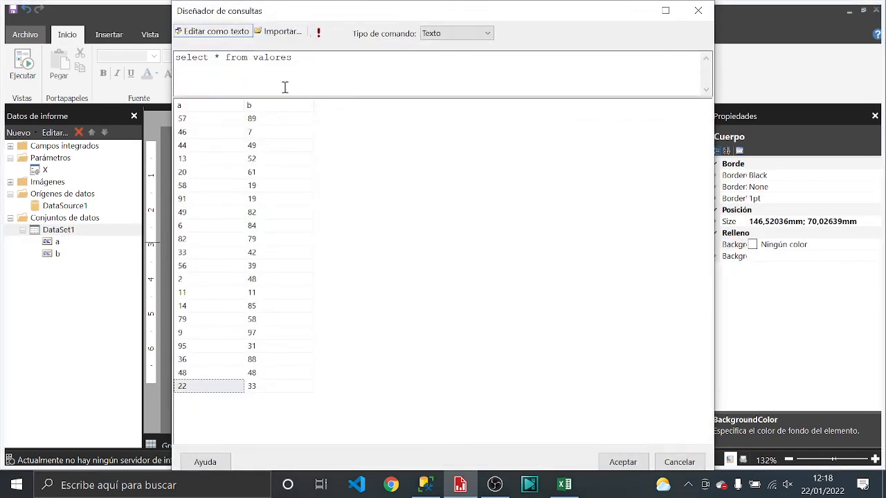
left_click(321, 34)
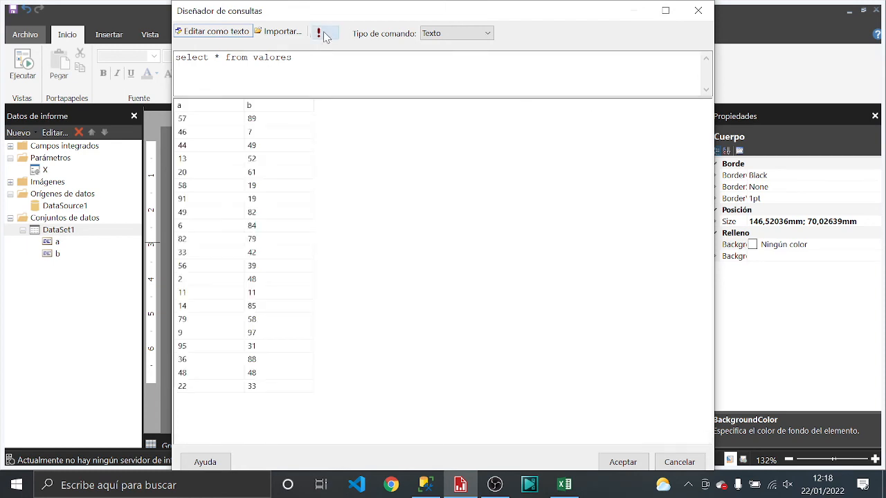
left_click(644, 465)
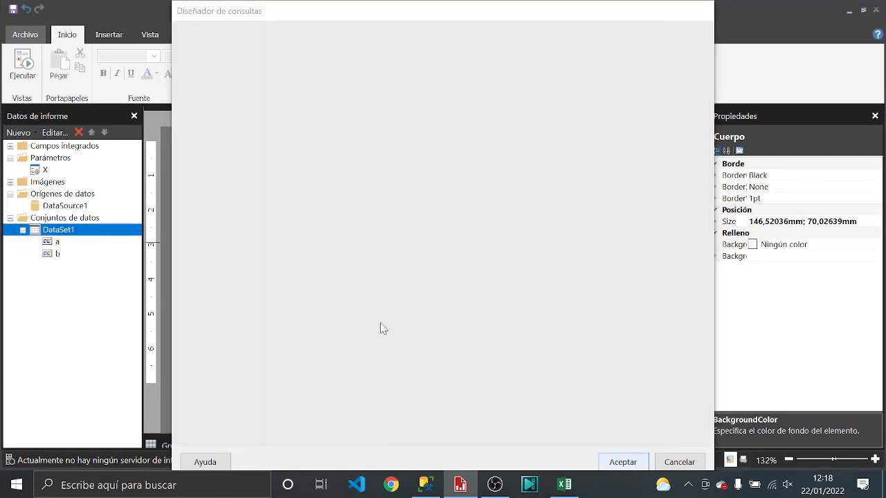
Run the report, compare J with the rounded result in D24 in Excel, and return to the report design.
left_click(24, 65)
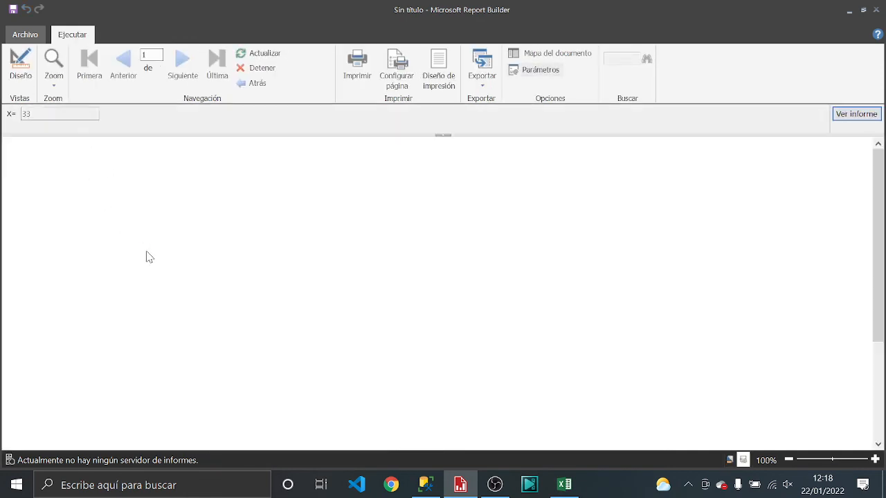
scroll(151, 259, "down", 5)
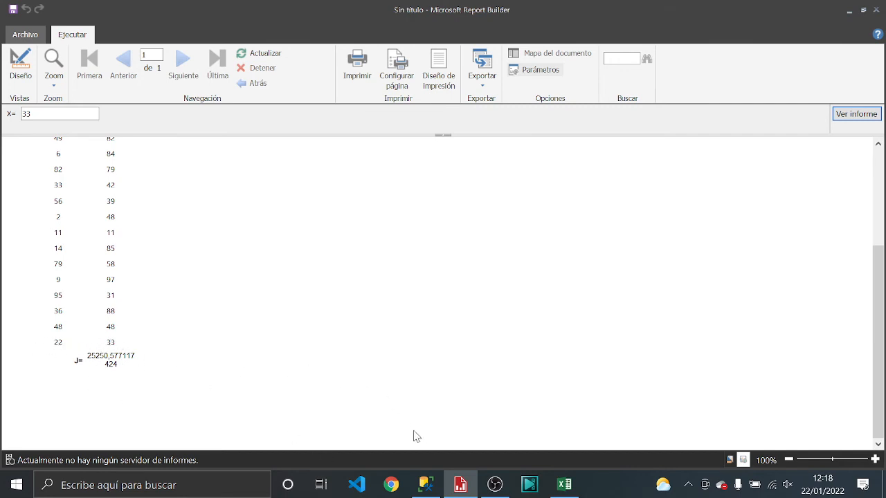
left_click(564, 485)
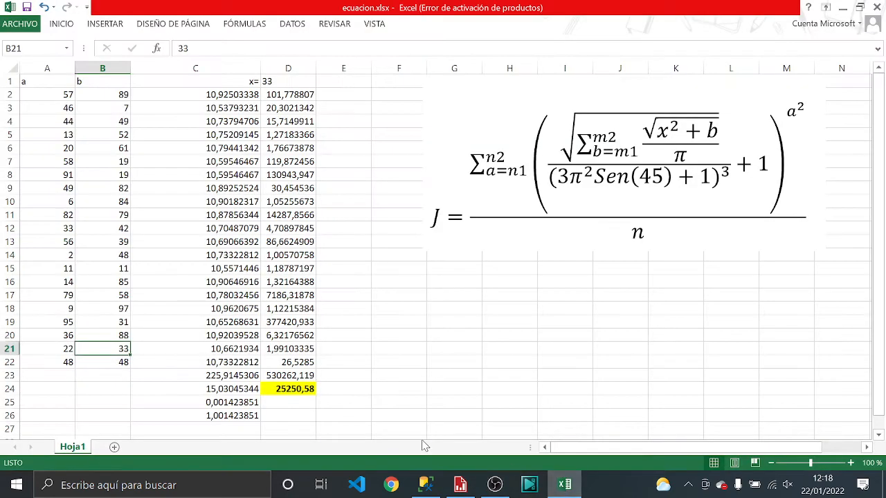
left_click(270, 388)
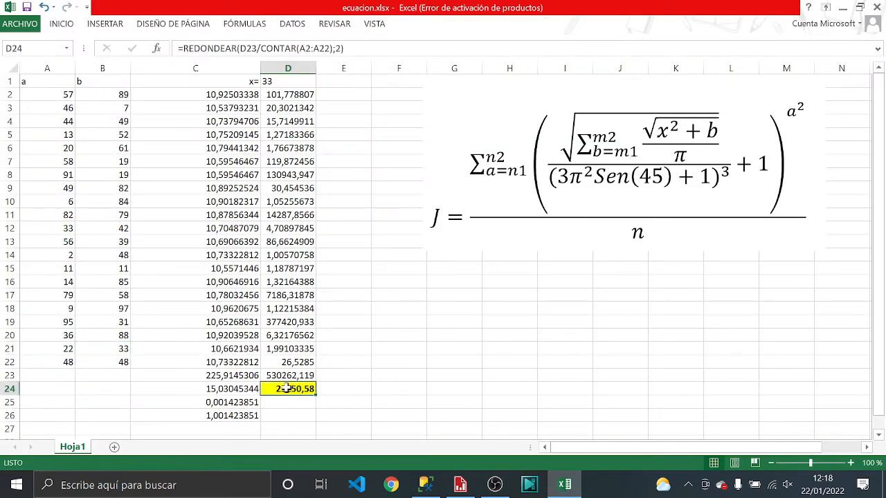
left_click(842, 8)
left_click(18, 64)
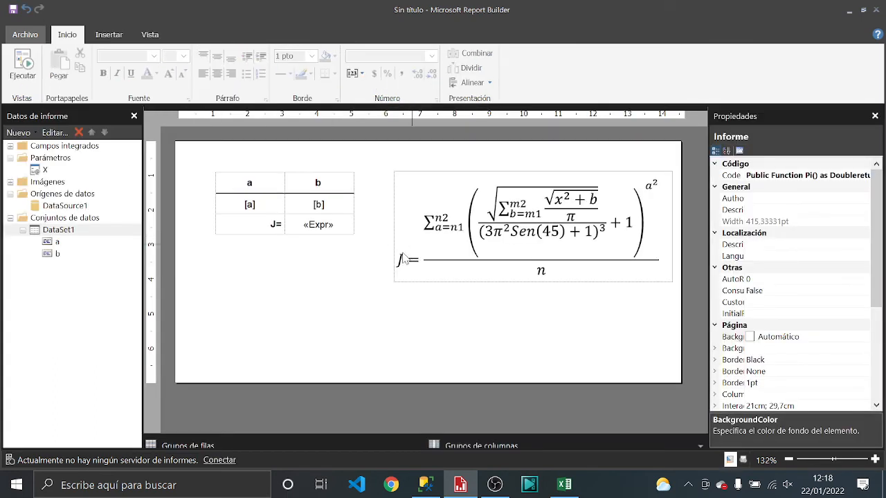
Format the J result's text box as a number with two decimals and a thousands separator.
double_click(320, 224)
left_click(316, 246)
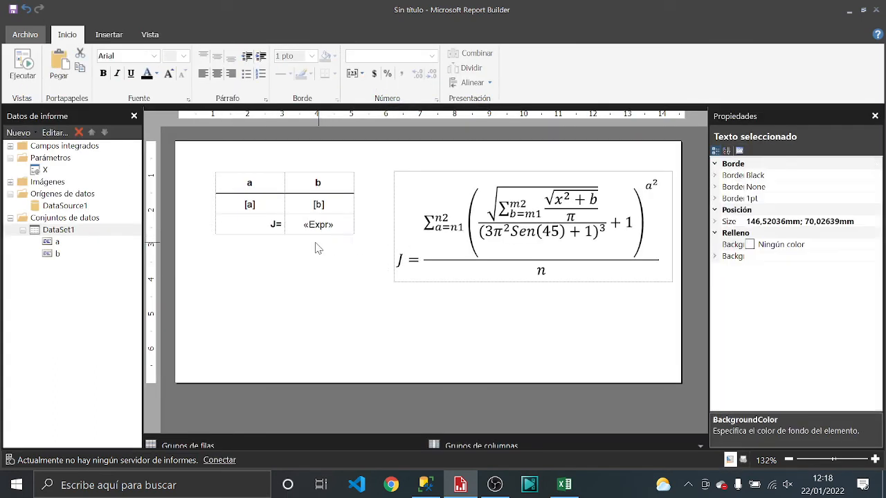
right_click(318, 230)
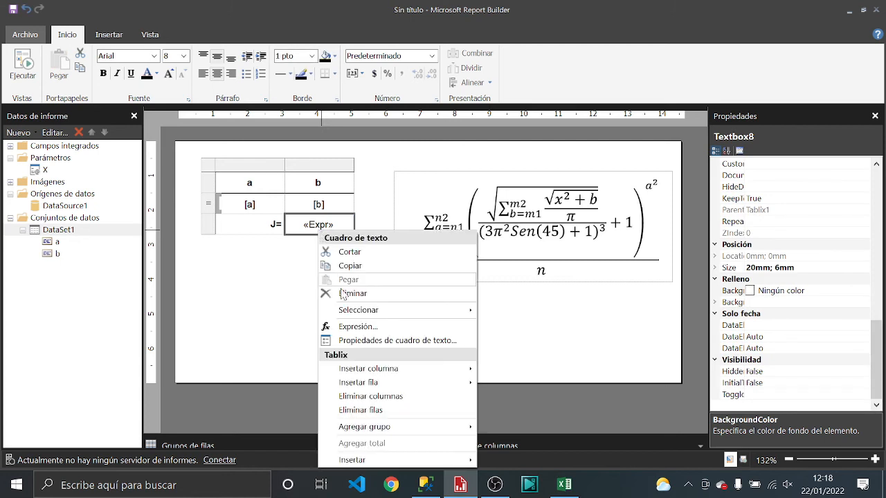
left_click(375, 340)
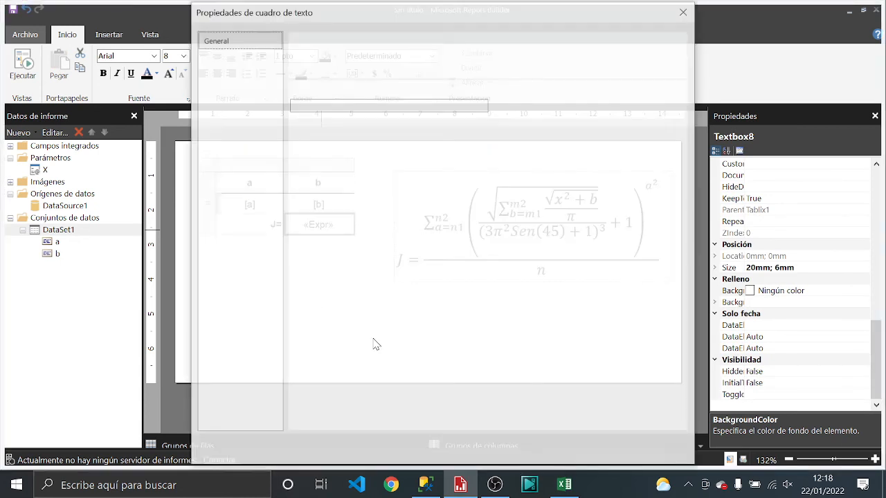
left_click(216, 58)
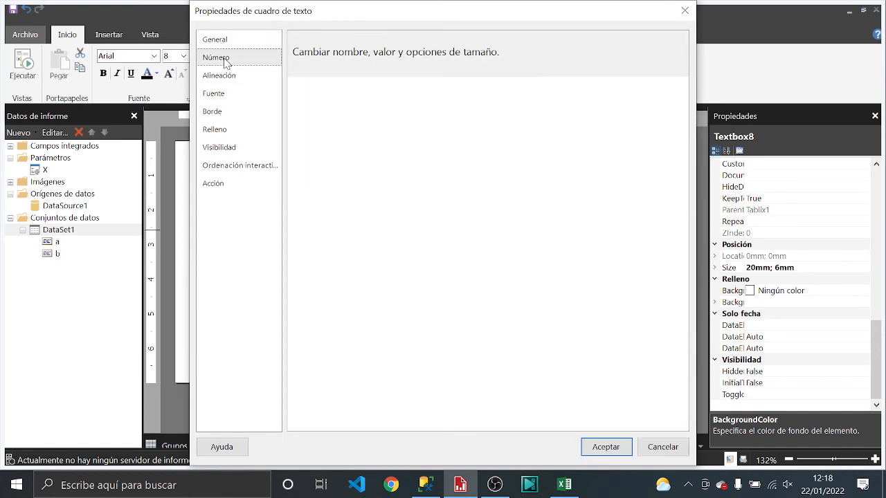
left_click(330, 112)
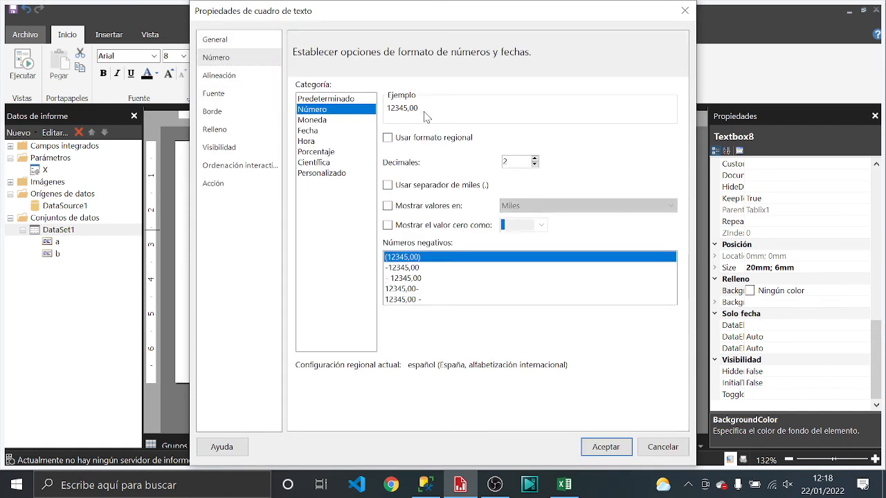
left_click(389, 185)
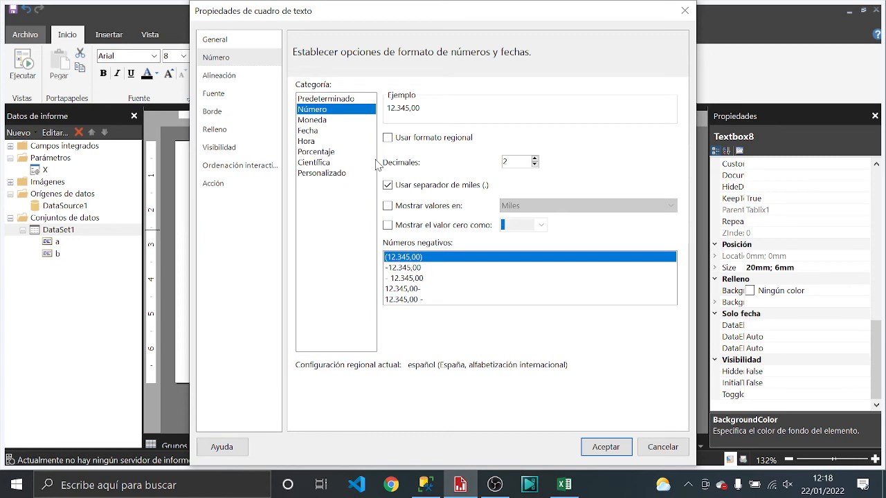
left_click_drag(380, 15, 378, 37)
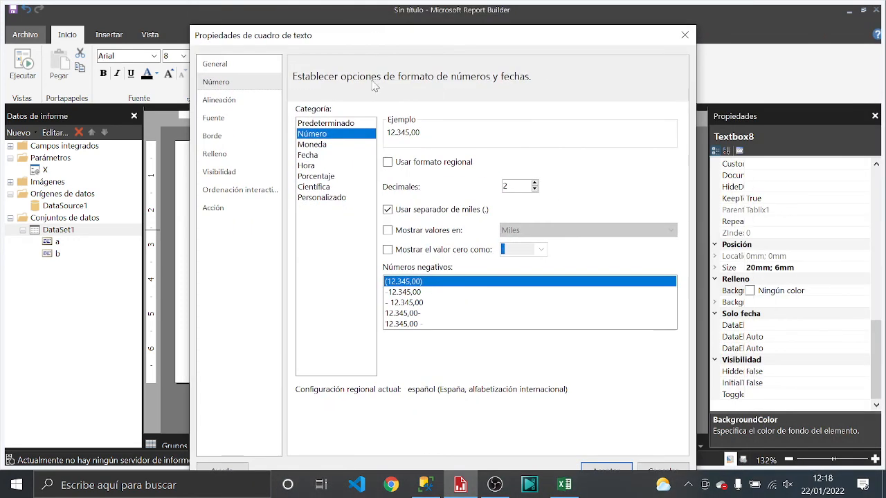
left_click(600, 472)
Run the report and check the number format of the J result below the table.
left_click(23, 69)
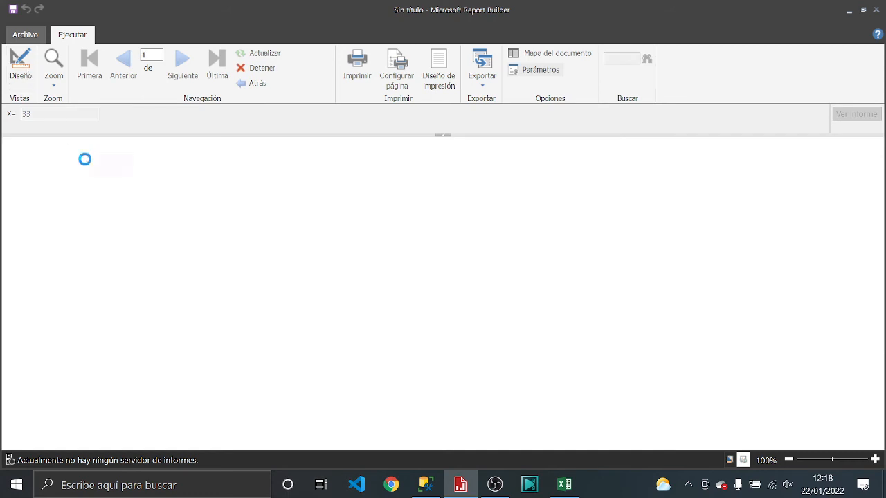
scroll(242, 293, "down", 3)
scroll(242, 293, "down", 2)
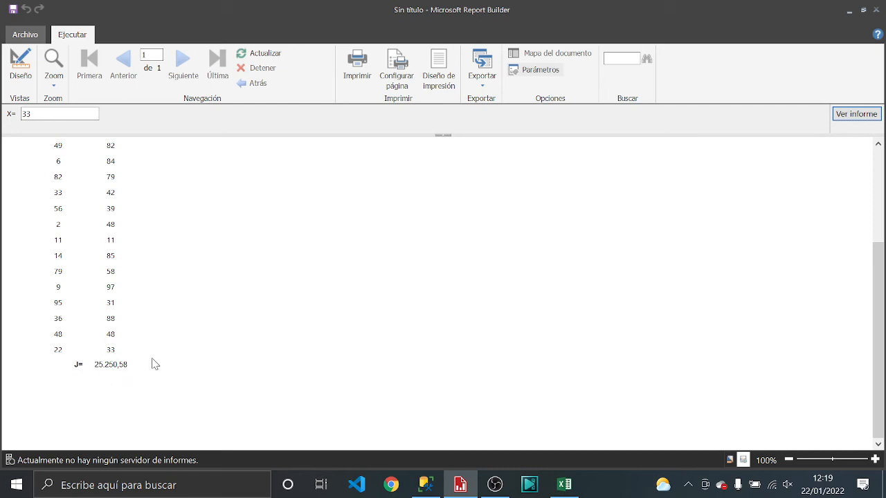
scroll(301, 279, "up", 5)
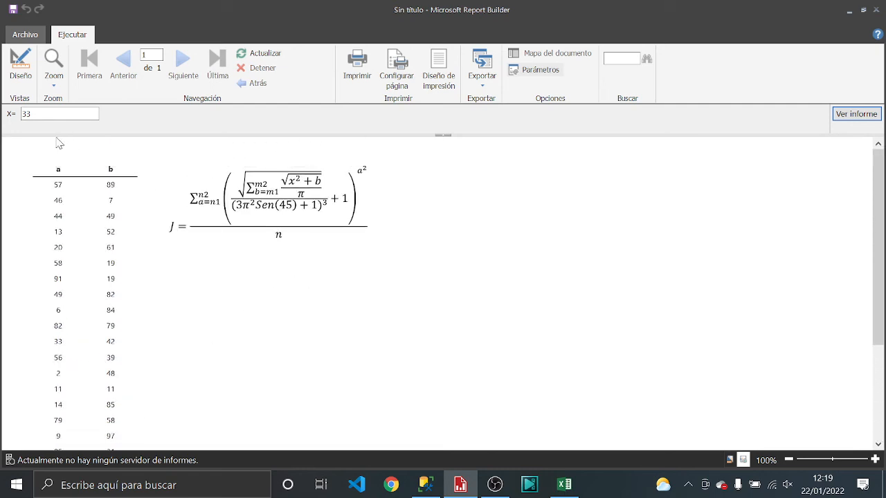
Set the report parameter X to 5, regenerate the report, and check the J result.
double_click(26, 114)
type("5")
key("Return")
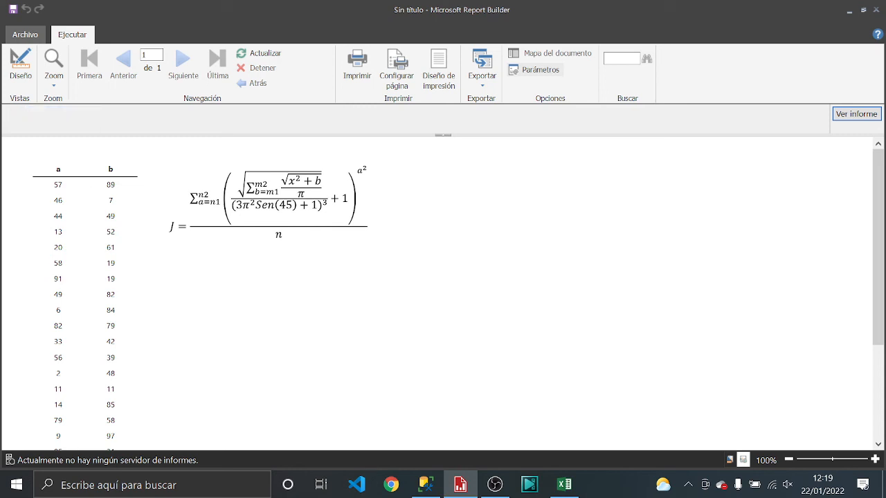
scroll(177, 232, "down", 5)
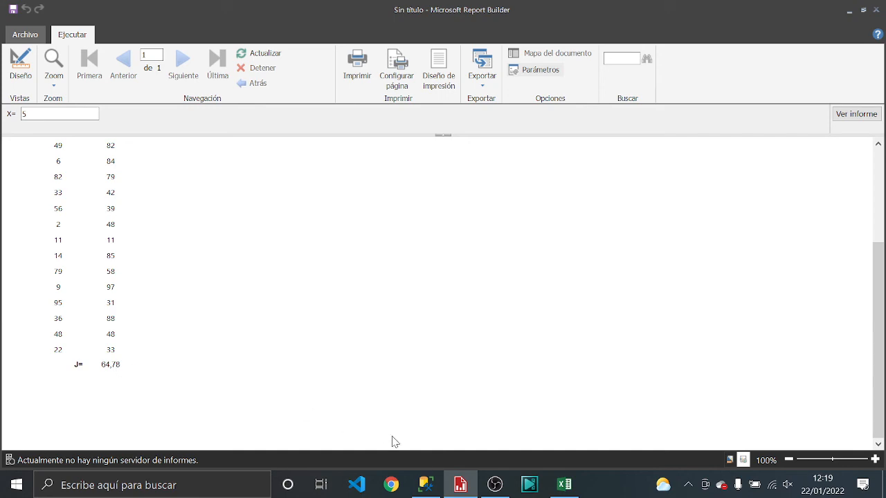
Switch to Excel, set x in D1 to 5, compare D24 with the report's J, and return to the report.
left_click(564, 485)
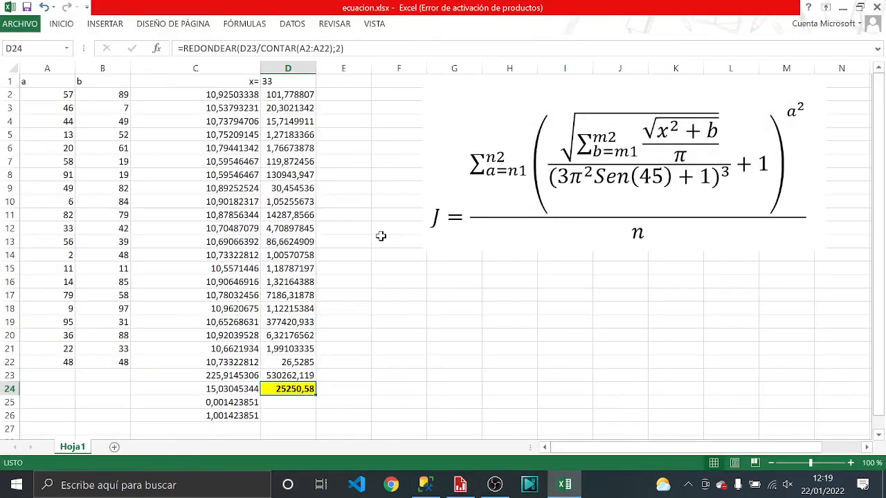
left_click(288, 82)
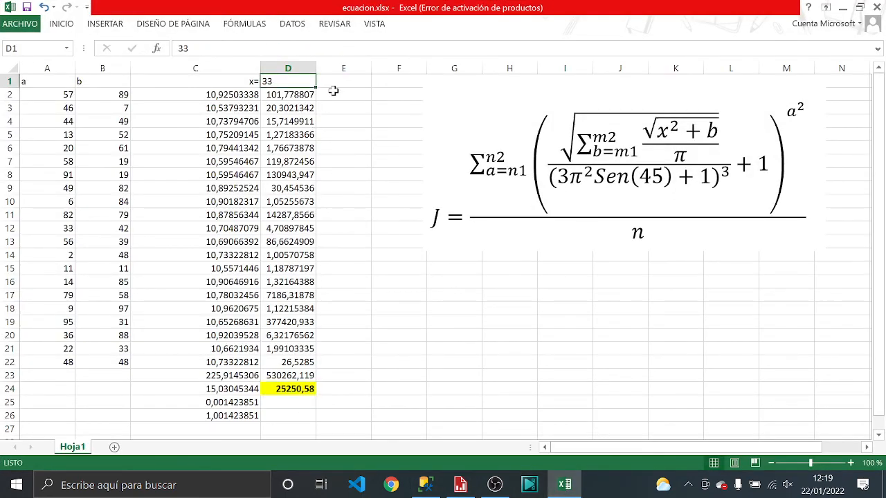
type("5")
key("Return")
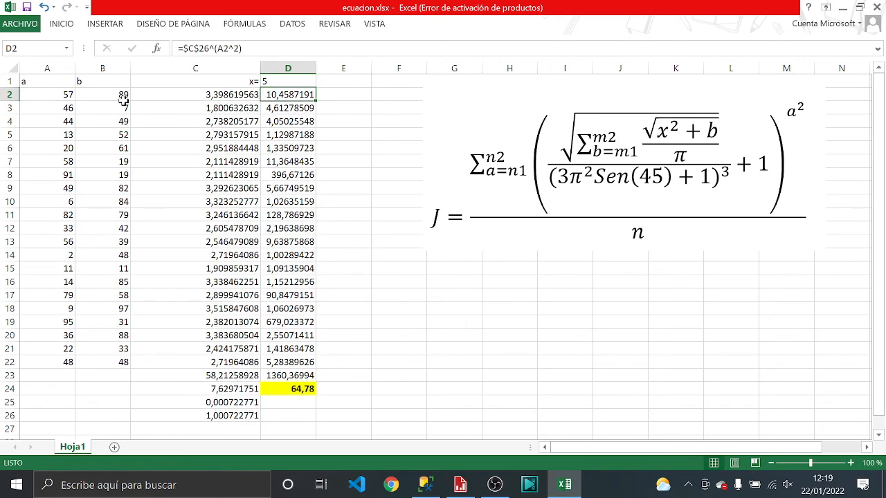
left_click(290, 390)
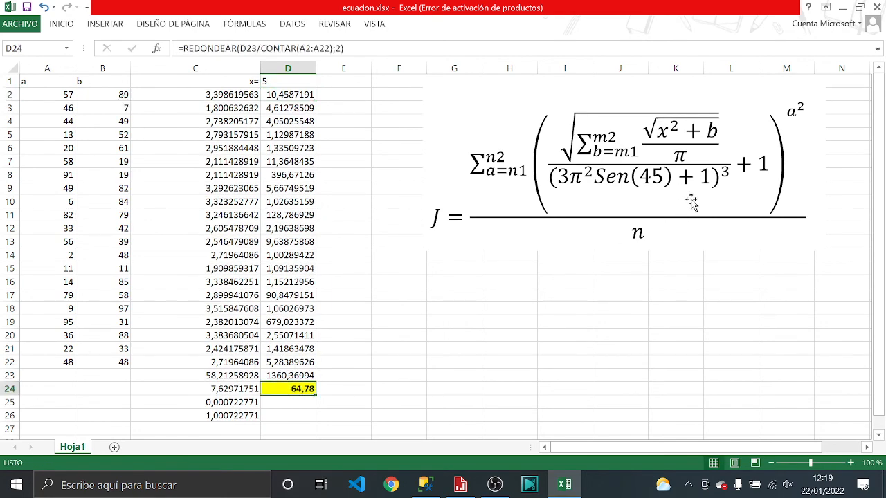
left_click(842, 8)
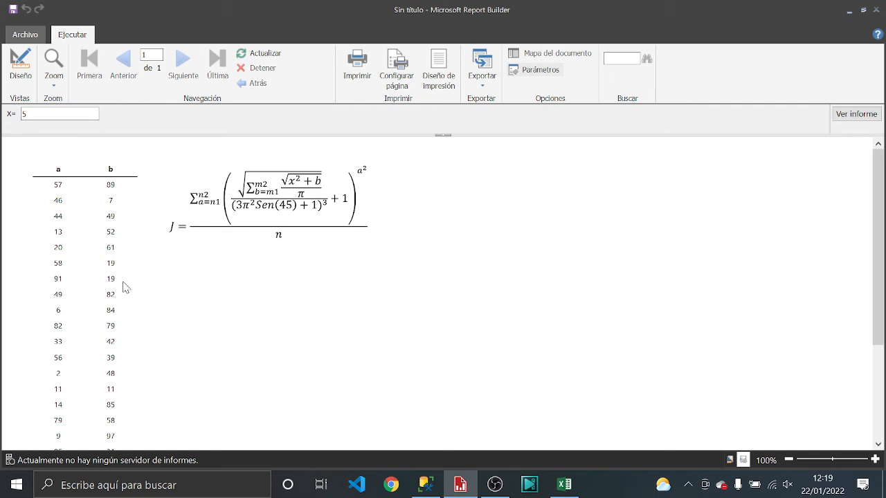
Review the report's a and b columns, the equation image, and the J result.
scroll(123, 287, "down", 5)
scroll(123, 287, "up", 5)
scroll(86, 286, "down", 3)
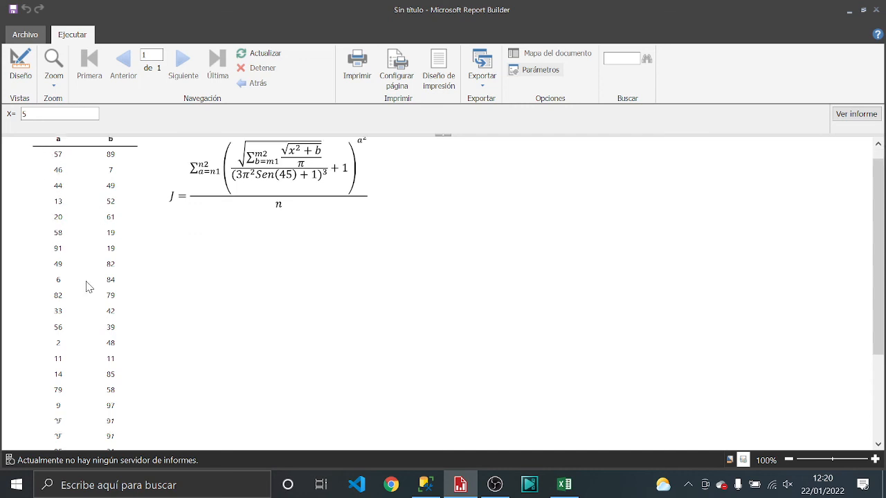
scroll(87, 287, "down", 1)
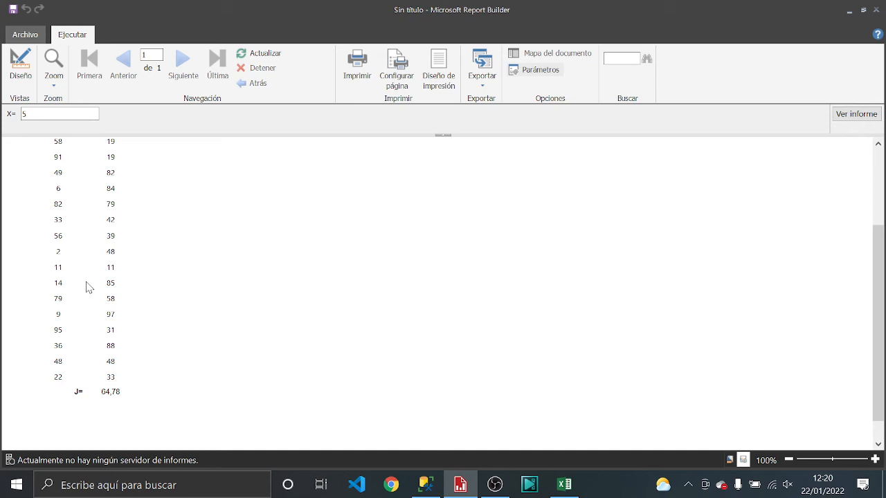
scroll(91, 296, "up", 3)
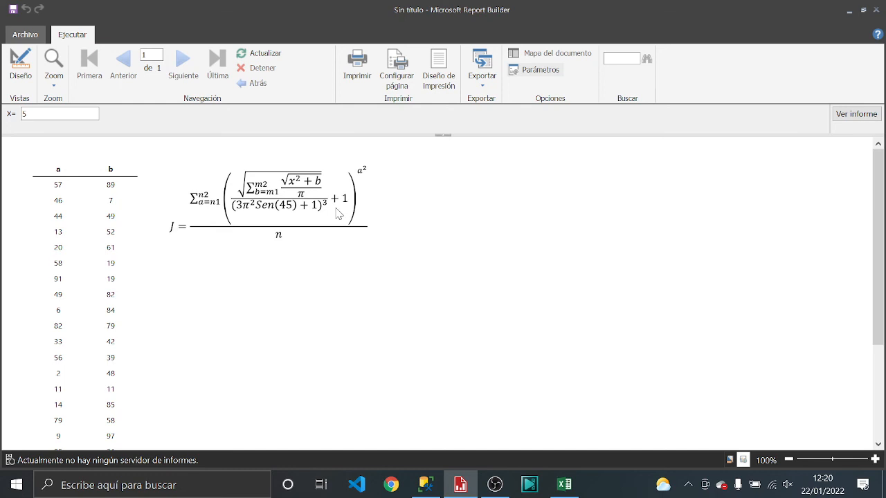
scroll(338, 214, "down", 5)
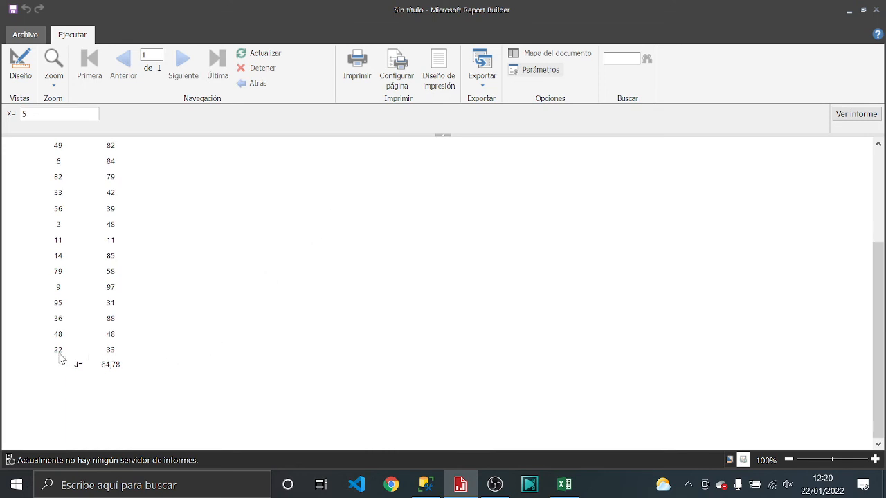
scroll(135, 391, "up", 5)
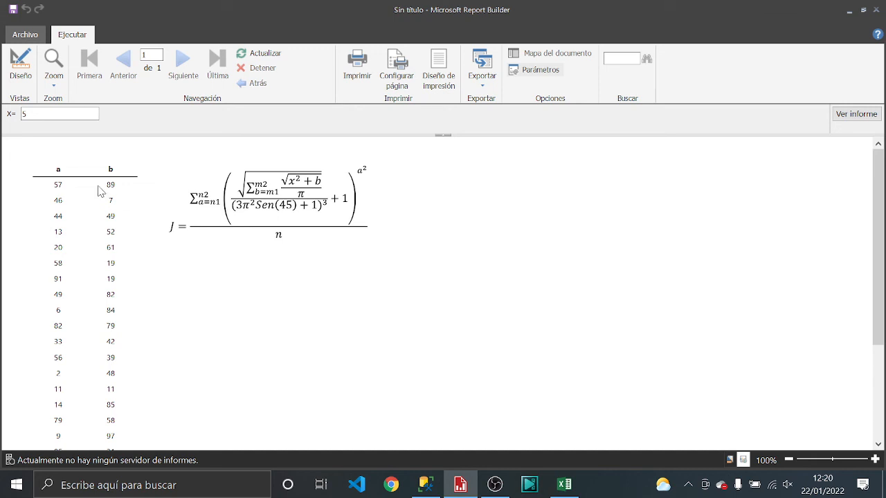
Return to the report design, review the Pi() function in the report's custom code, and close the properties without changes.
left_click(20, 66)
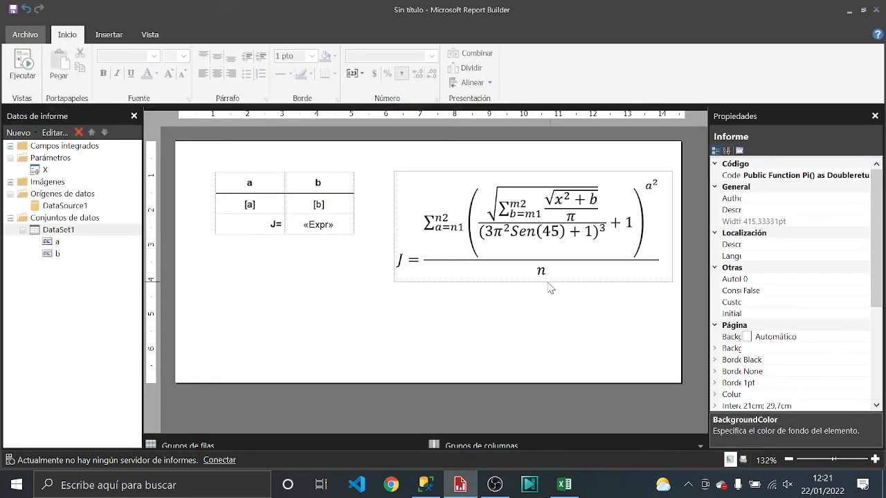
right_click(691, 253)
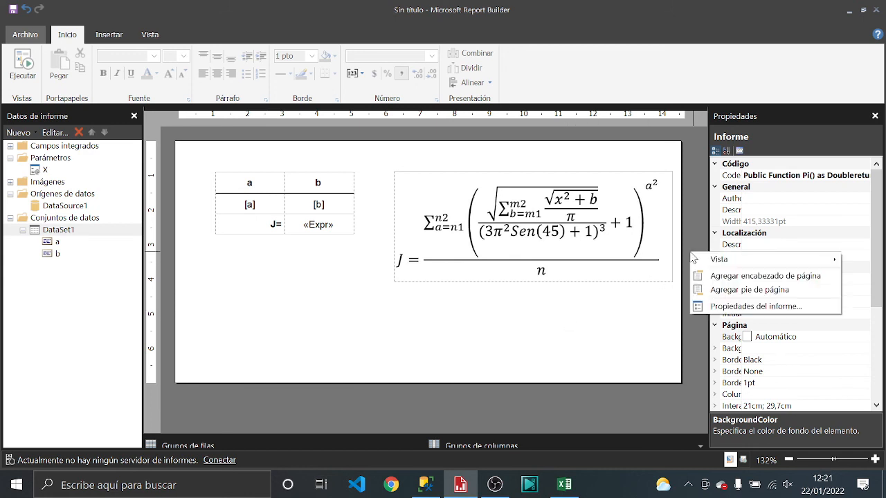
left_click(724, 306)
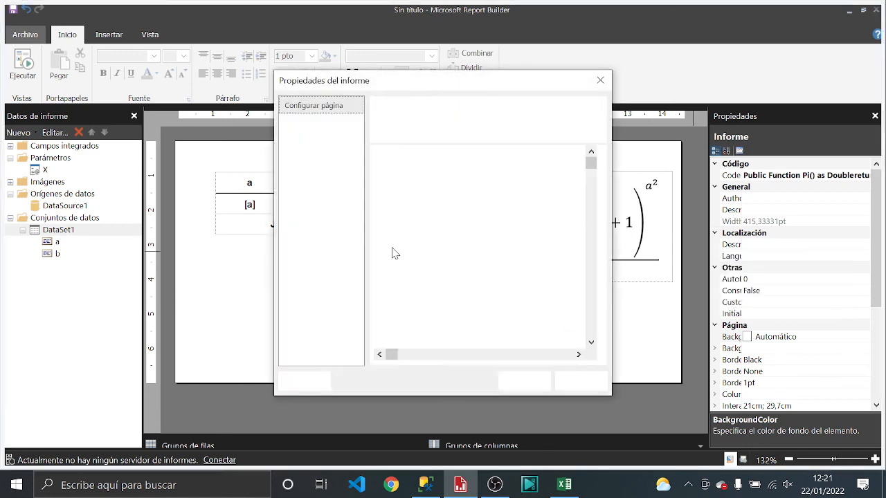
left_click(304, 126)
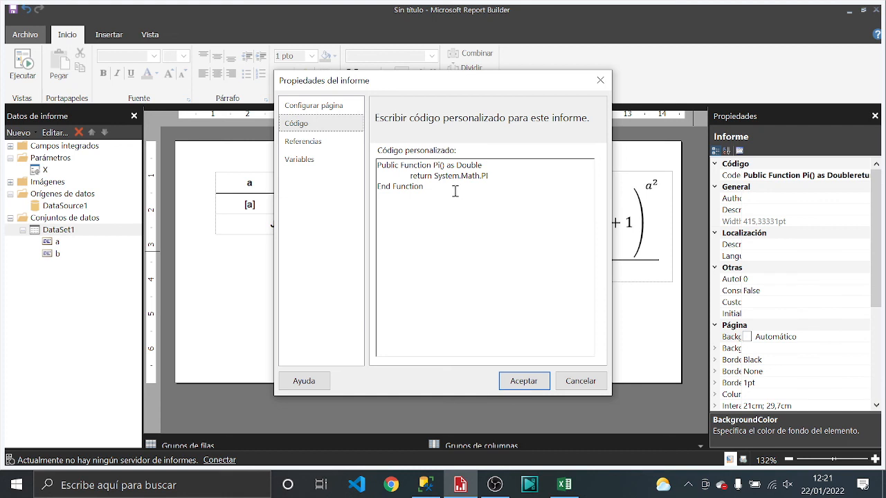
left_click_drag(423, 187, 356, 159)
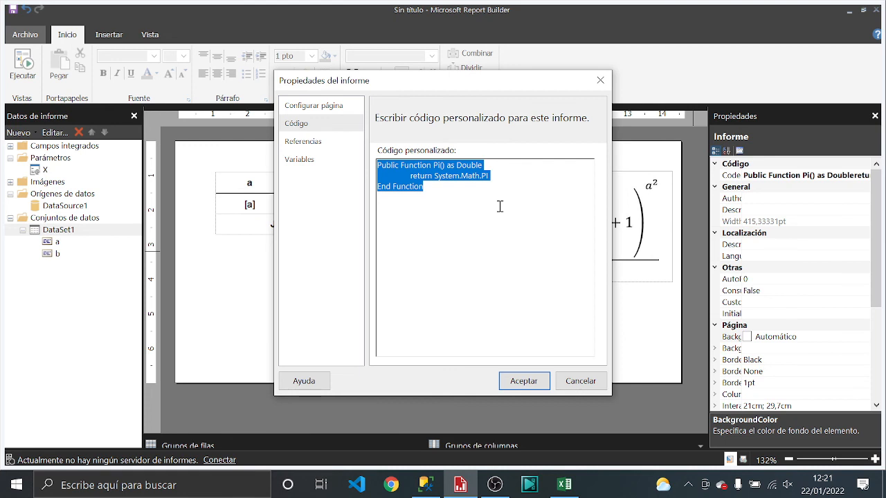
left_click(565, 382)
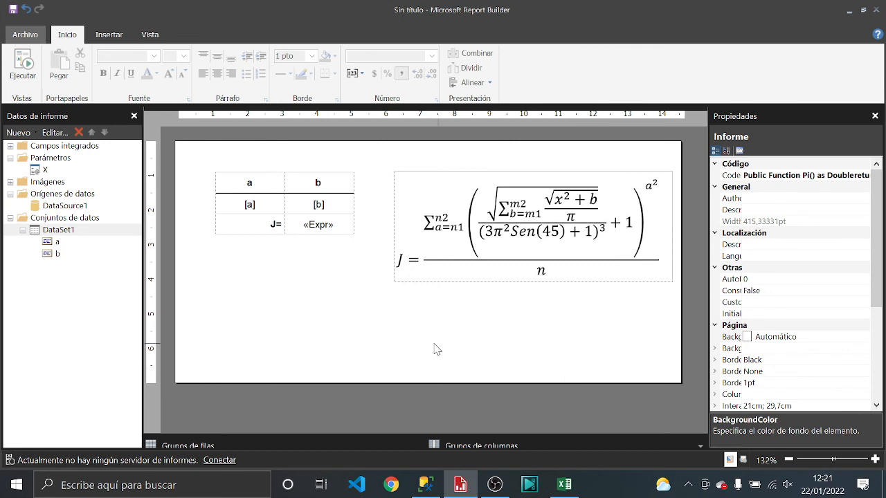
Examine DataSet1's select * from valores statement in the query designer and close it.
left_click(92, 234)
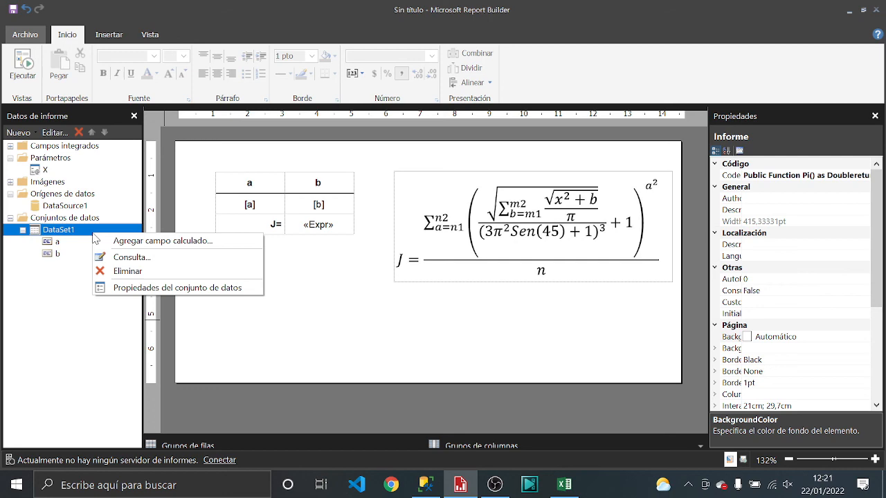
left_click(123, 259)
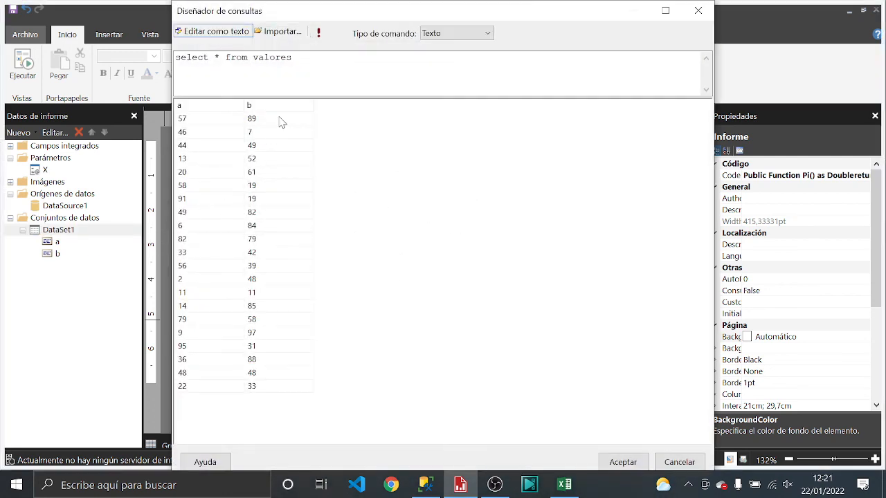
left_click(294, 71)
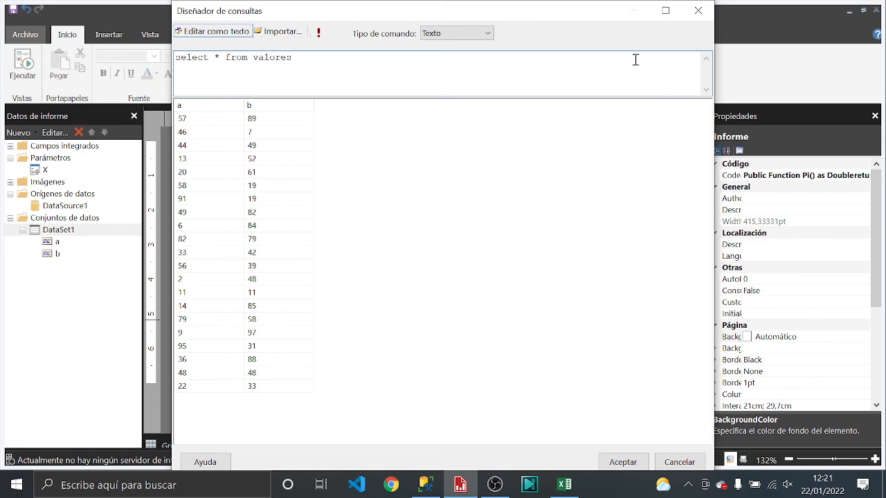
left_click(699, 11)
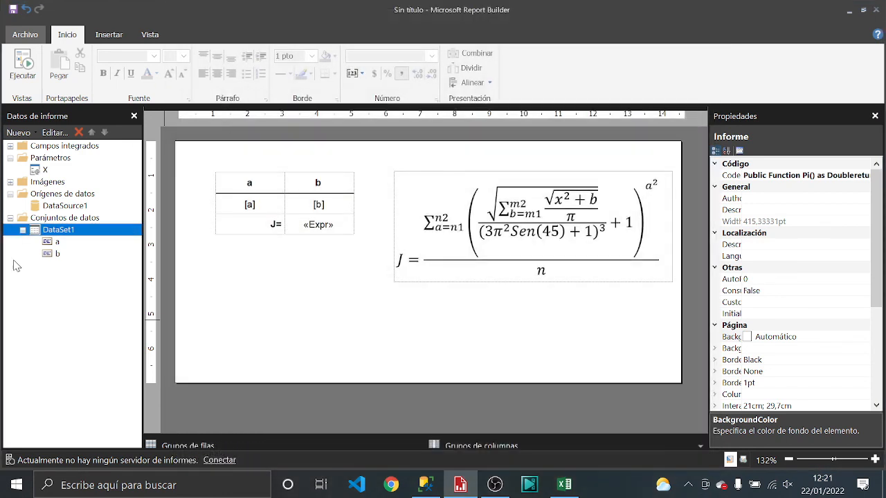
Open DataSet1's properties, choose the stored procedure query type, and move the dialog aside.
right_click(76, 232)
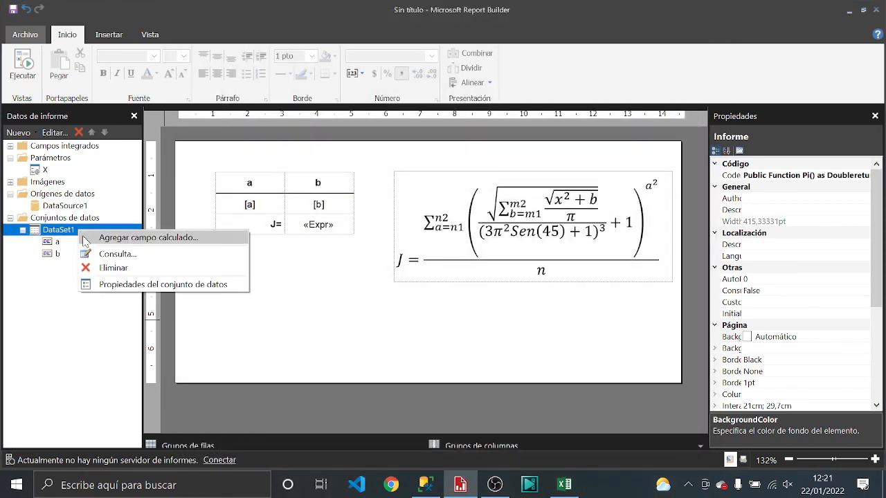
left_click(115, 285)
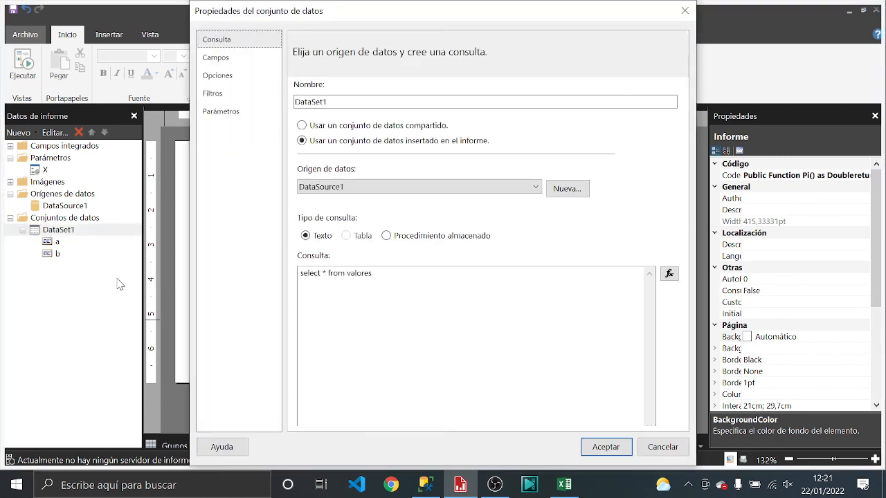
left_click(386, 236)
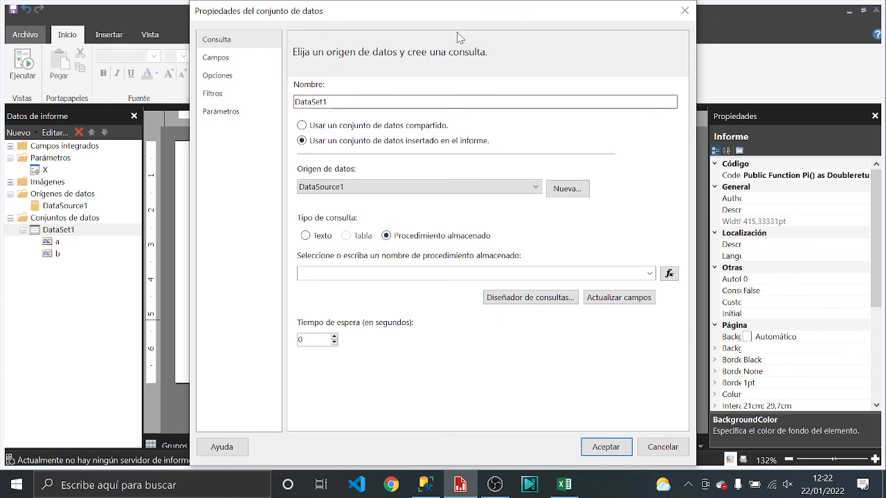
left_click_drag(464, 18, 157, 65)
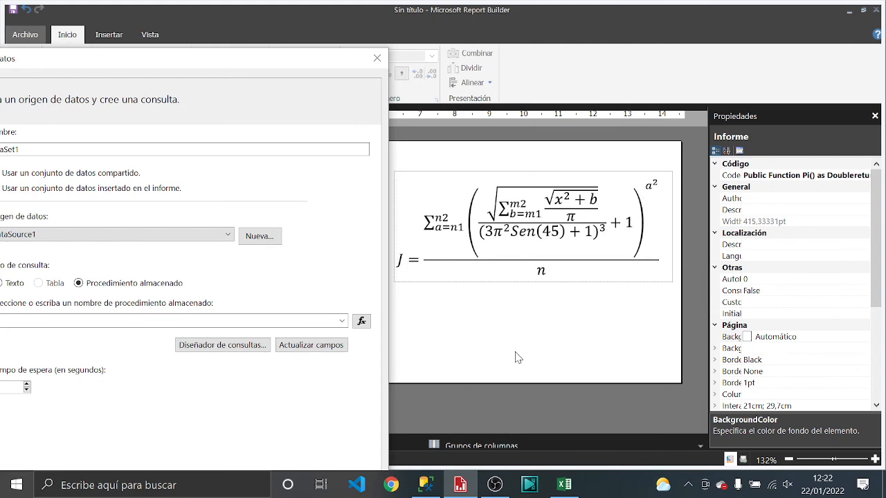
Review the valores script and its a and b rows in SQL Server Management Studio, and return to Report Builder to close the dataset properties unsaved.
left_click(427, 485)
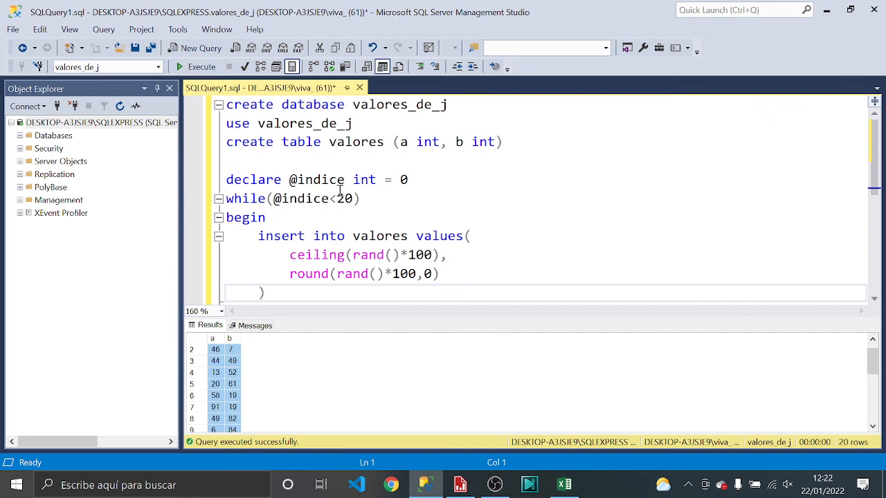
scroll(420, 195, "down", 2)
scroll(413, 203, "up", 3)
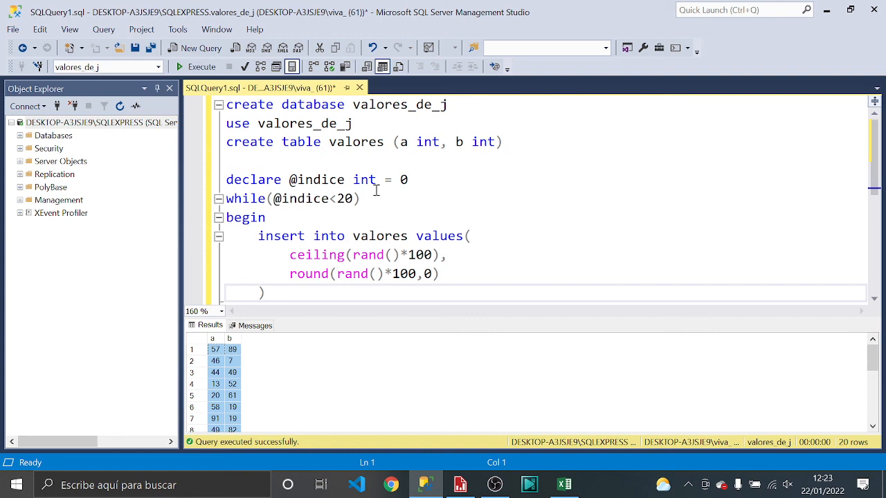
scroll(377, 190, "down", 4)
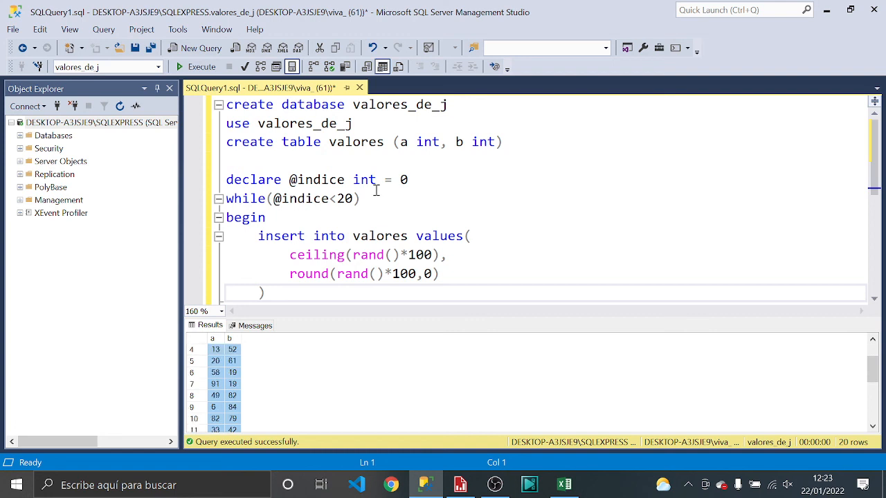
scroll(377, 190, "down", 1)
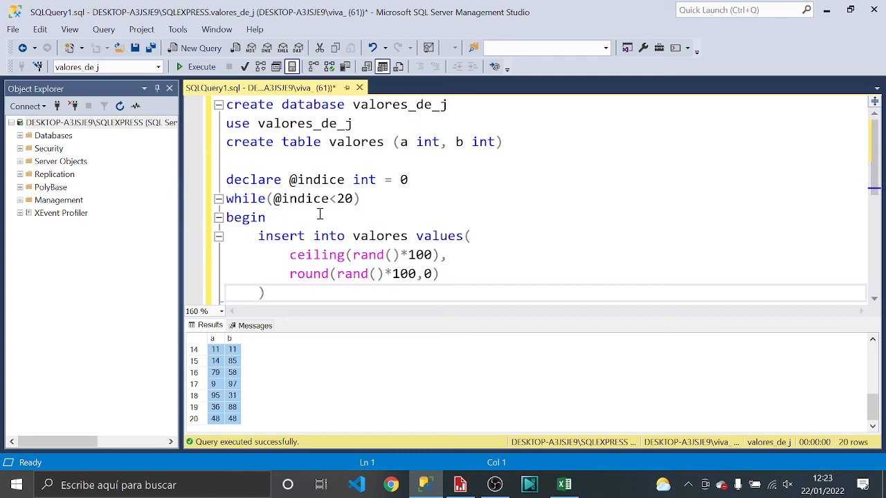
left_click(458, 487)
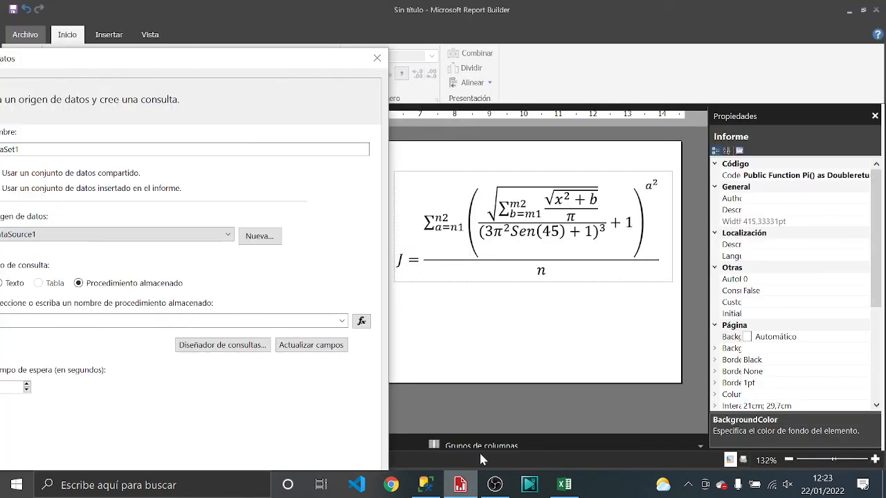
left_click(378, 59)
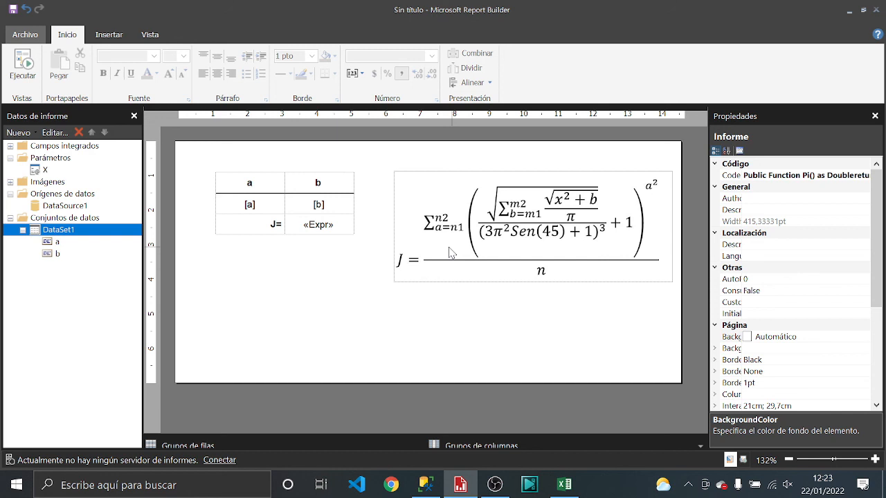
Reopen DataSet1's query in the query designer and examine its select statement and the returned rows.
left_click(346, 239)
left_click(321, 281)
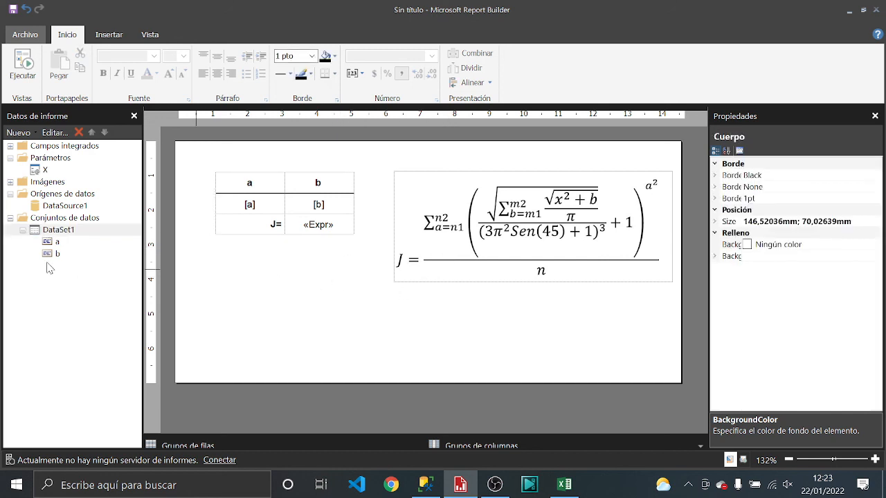
right_click(67, 234)
left_click(104, 258)
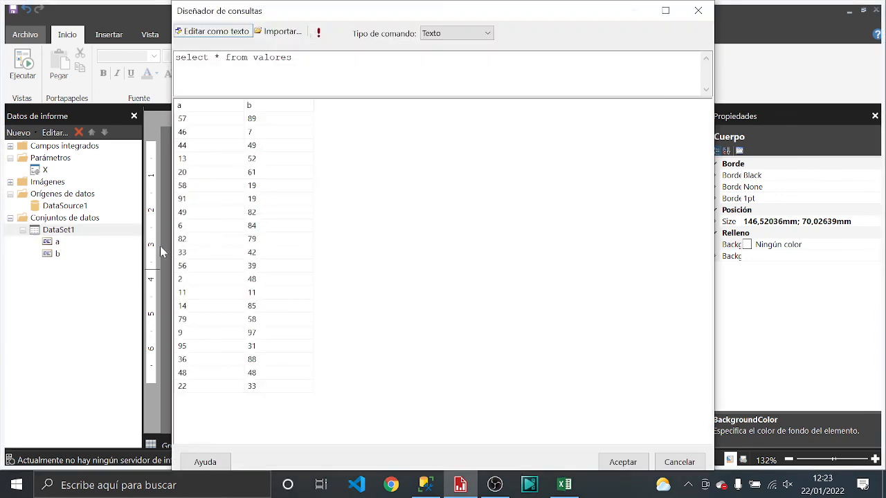
left_click_drag(323, 61, 152, 57)
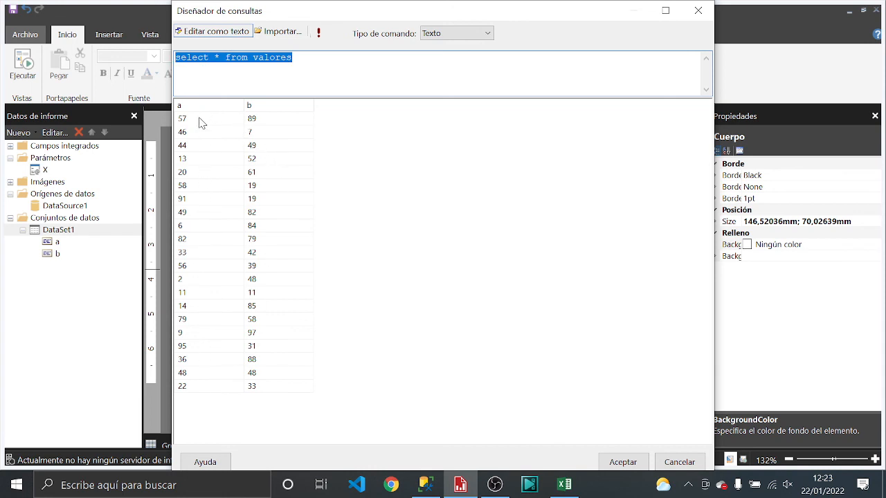
left_click(299, 64)
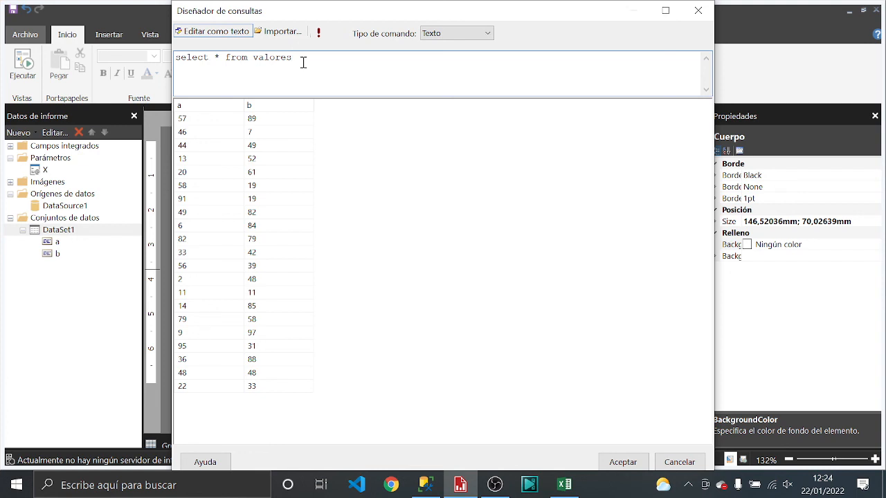
Change the DataSet1 query to select a*2,b*2 from valores and run it.
left_click(218, 60)
key("BackSpace")
type("a*2")
key("BackSpace")
key("BackSpace")
type("*2,b*2")
left_click(323, 35)
left_click(208, 119)
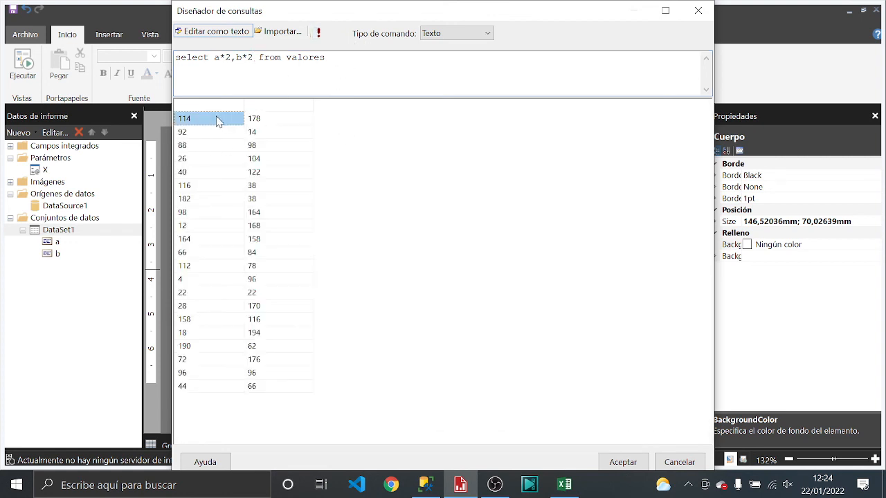
Add the aliases a and b so the query reads select a*2 as a,b*2 as b from valores, run it, and check the rows.
left_click(232, 58)
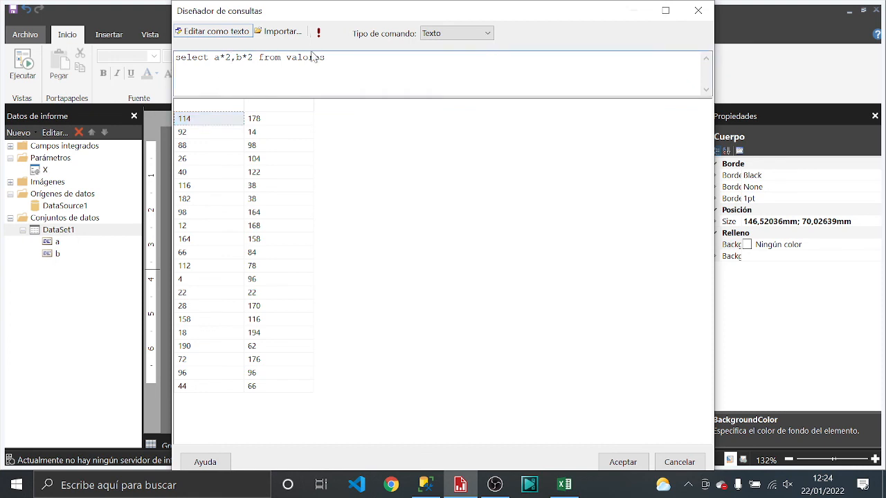
type("as a,b*2")
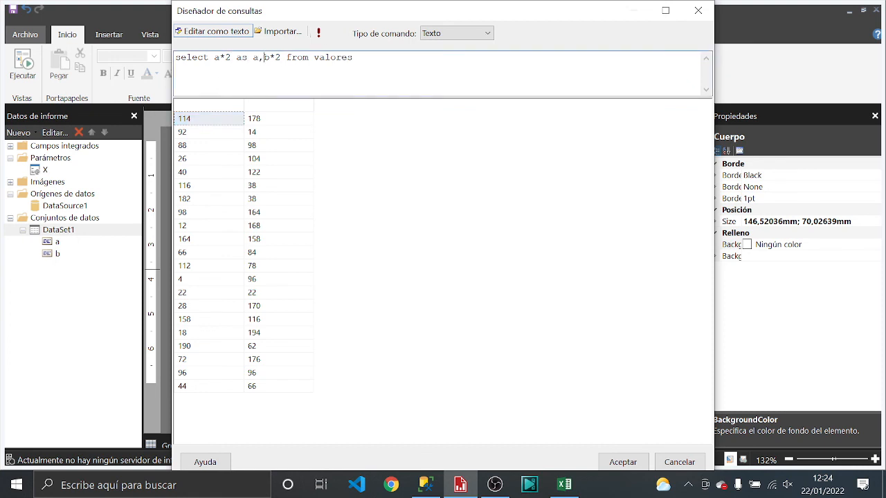
type(" as b")
left_click(320, 32)
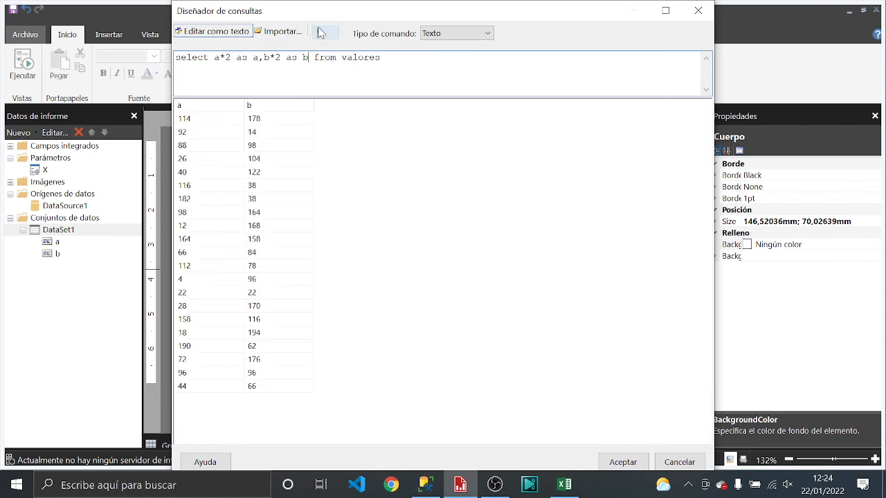
left_click(213, 119)
left_click(227, 188)
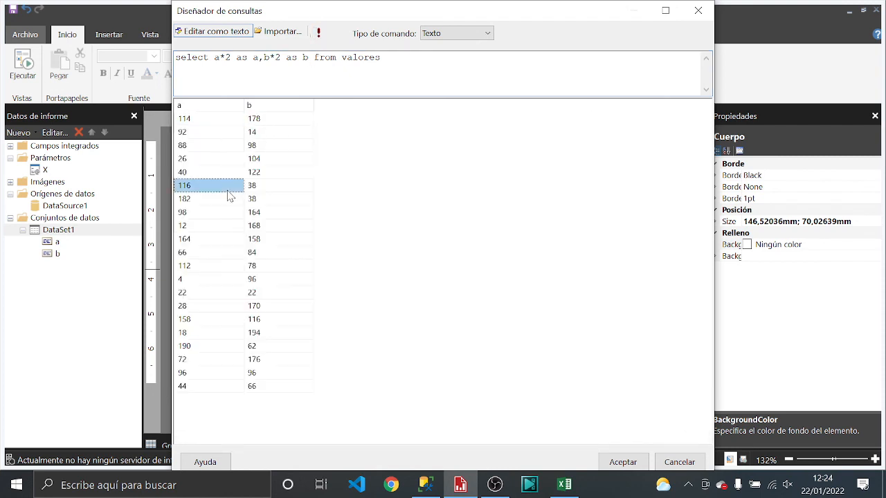
left_click(218, 269)
left_click(229, 319)
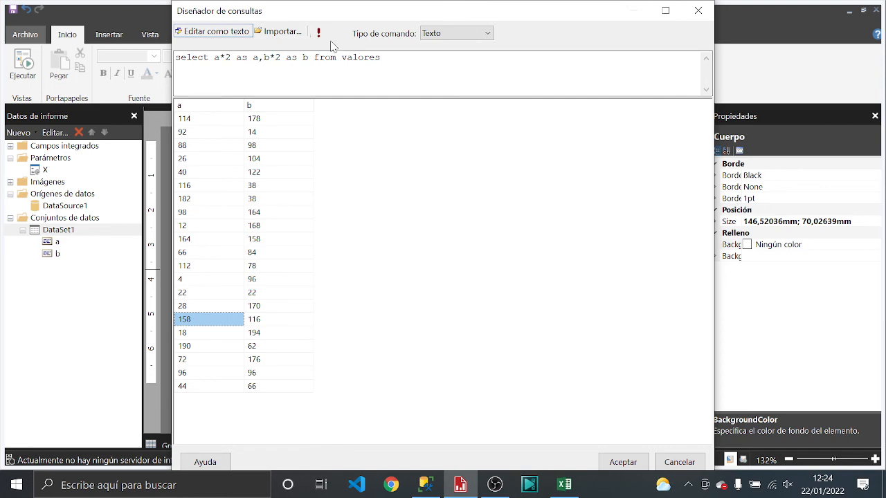
View the modified query alongside the report's equation, and close the query designer, discarding the changes.
left_click_drag(376, 23, 377, 259)
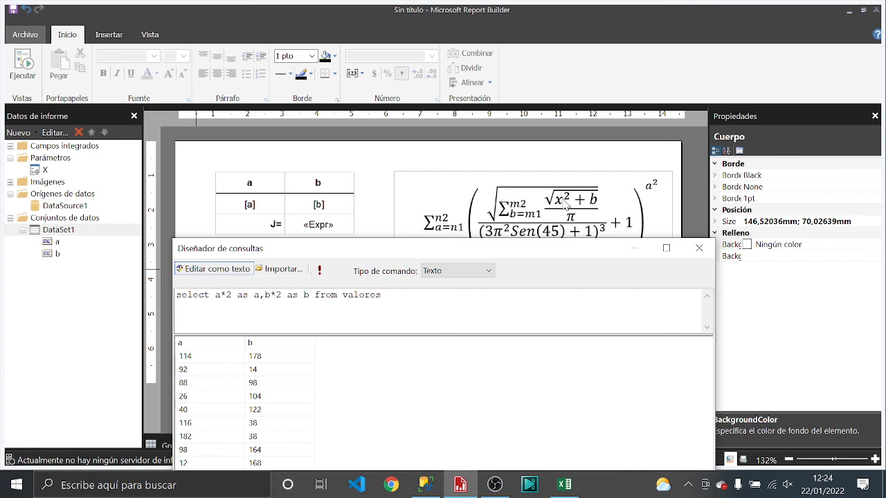
left_click_drag(540, 256, 531, 263)
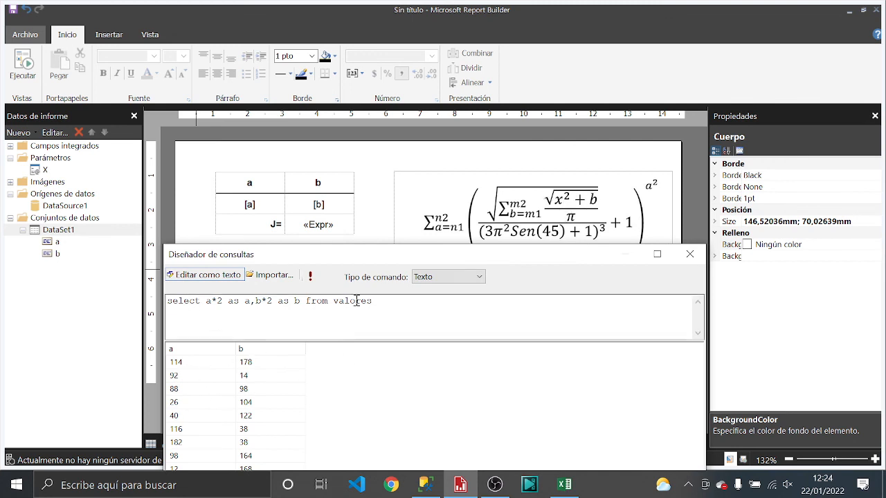
left_click(407, 301)
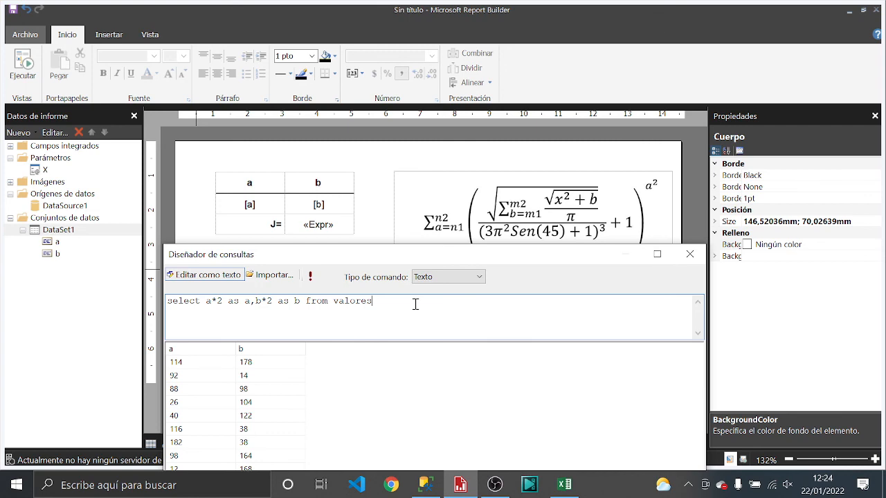
left_click_drag(434, 255, 362, 65)
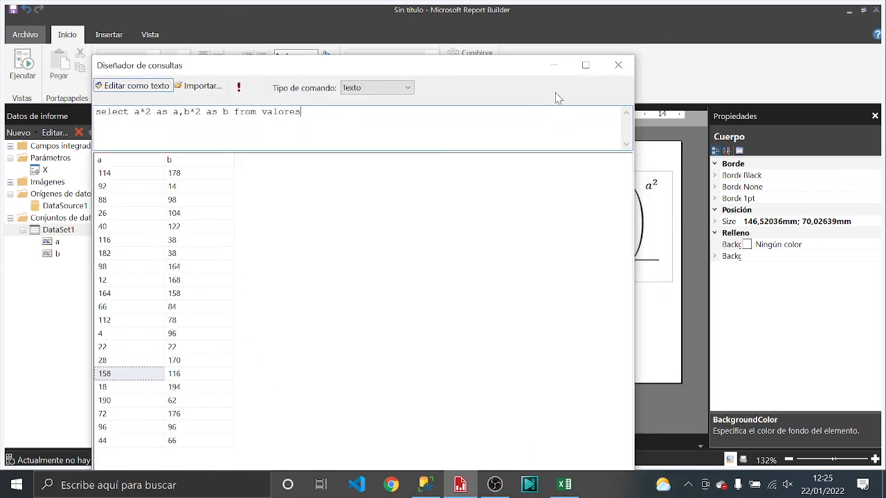
left_click(618, 65)
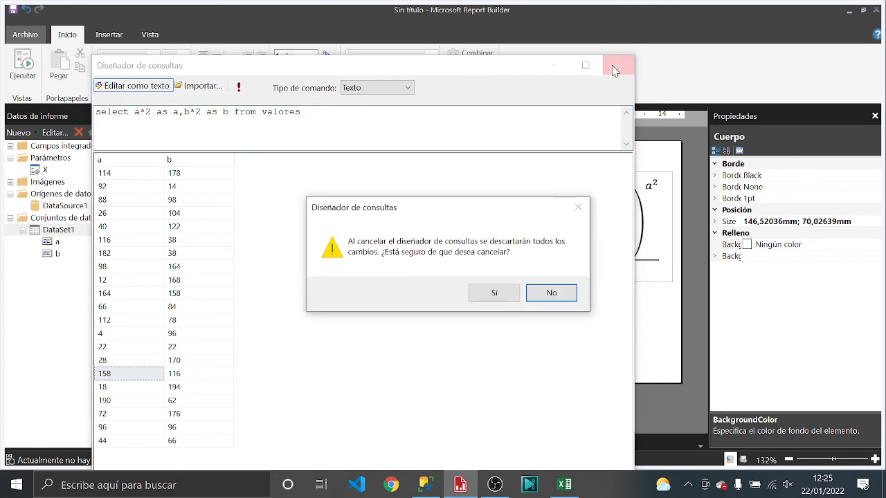
left_click(494, 293)
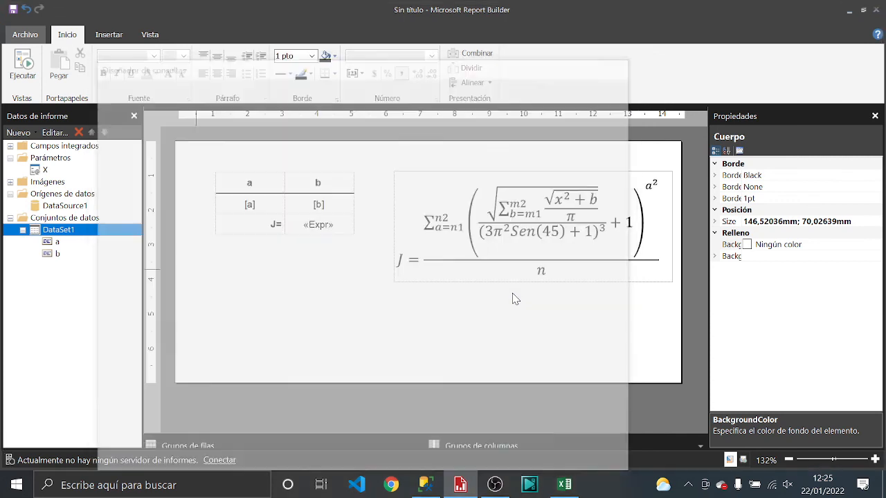